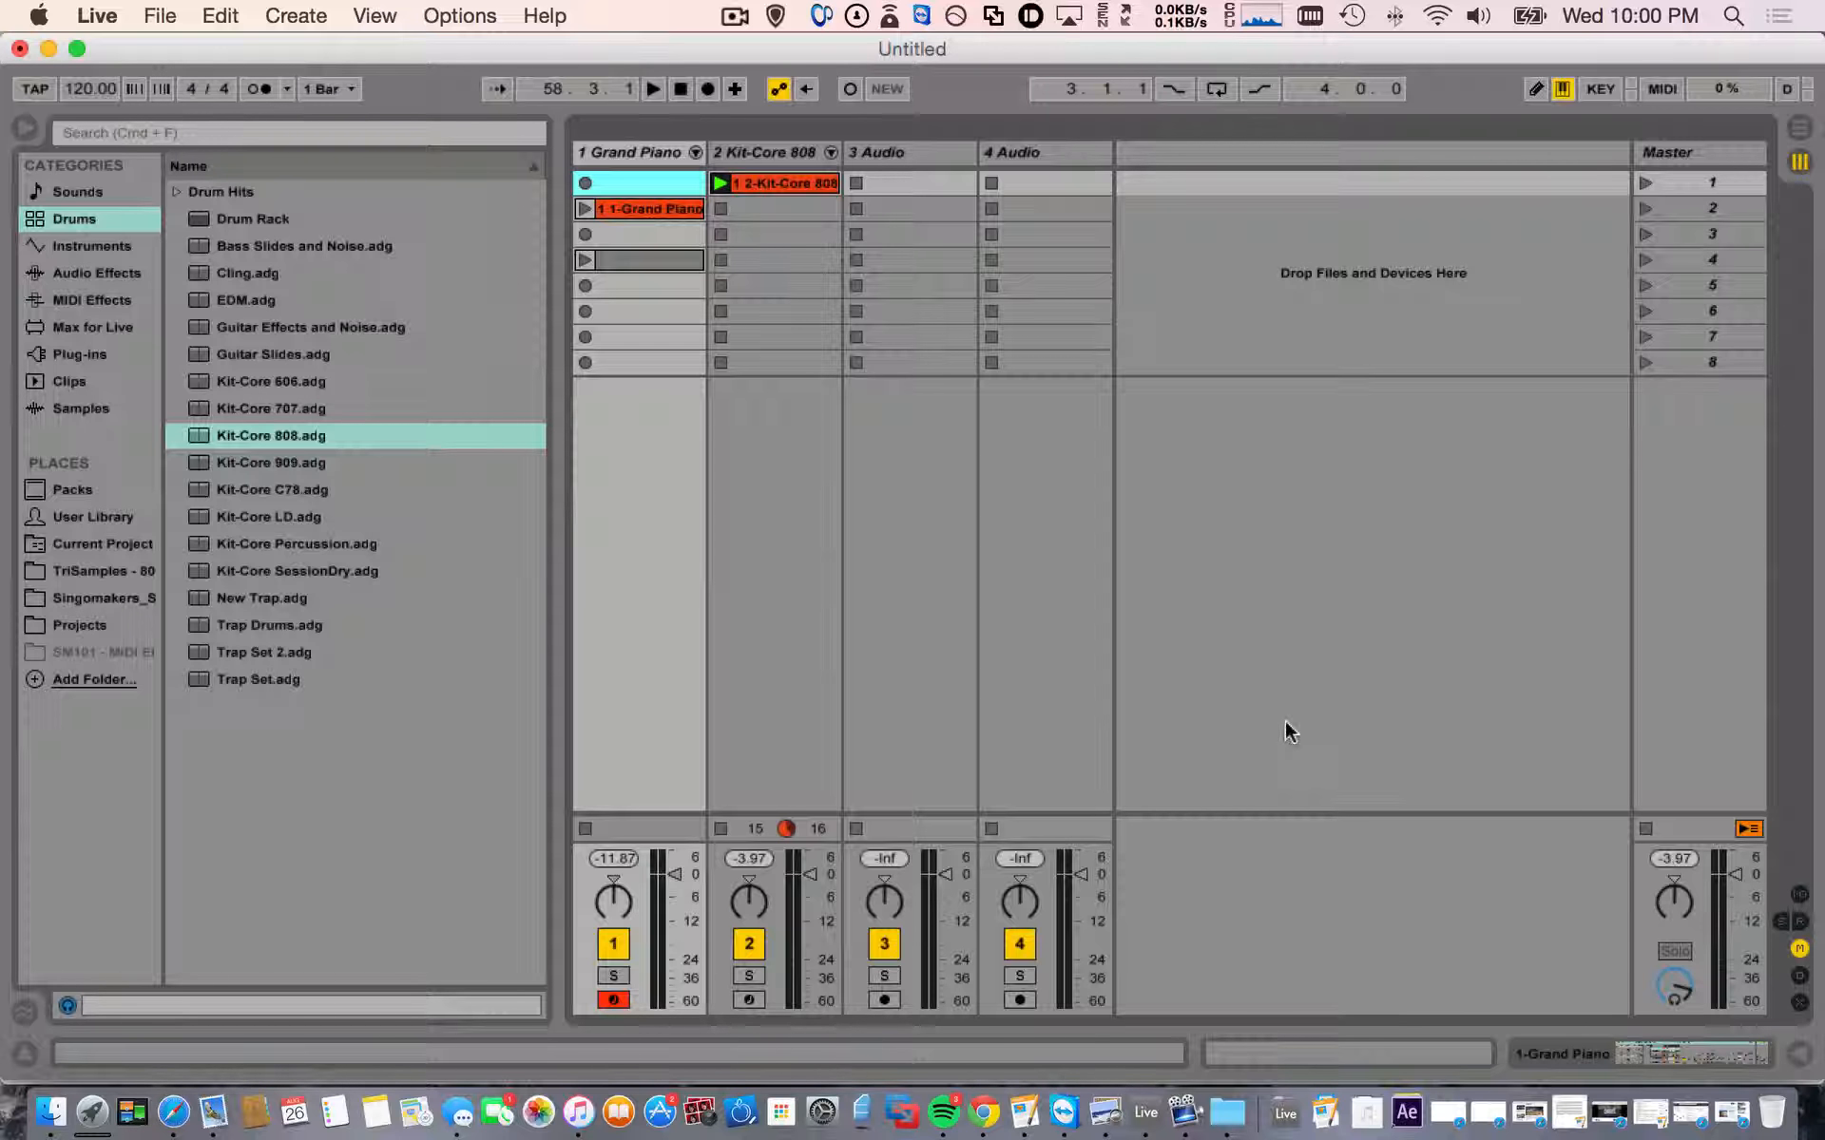
- Open the recent set Upbeat.als without saving the untitled set, and dismiss the WIVI support folder alert
left_click(915, 545)
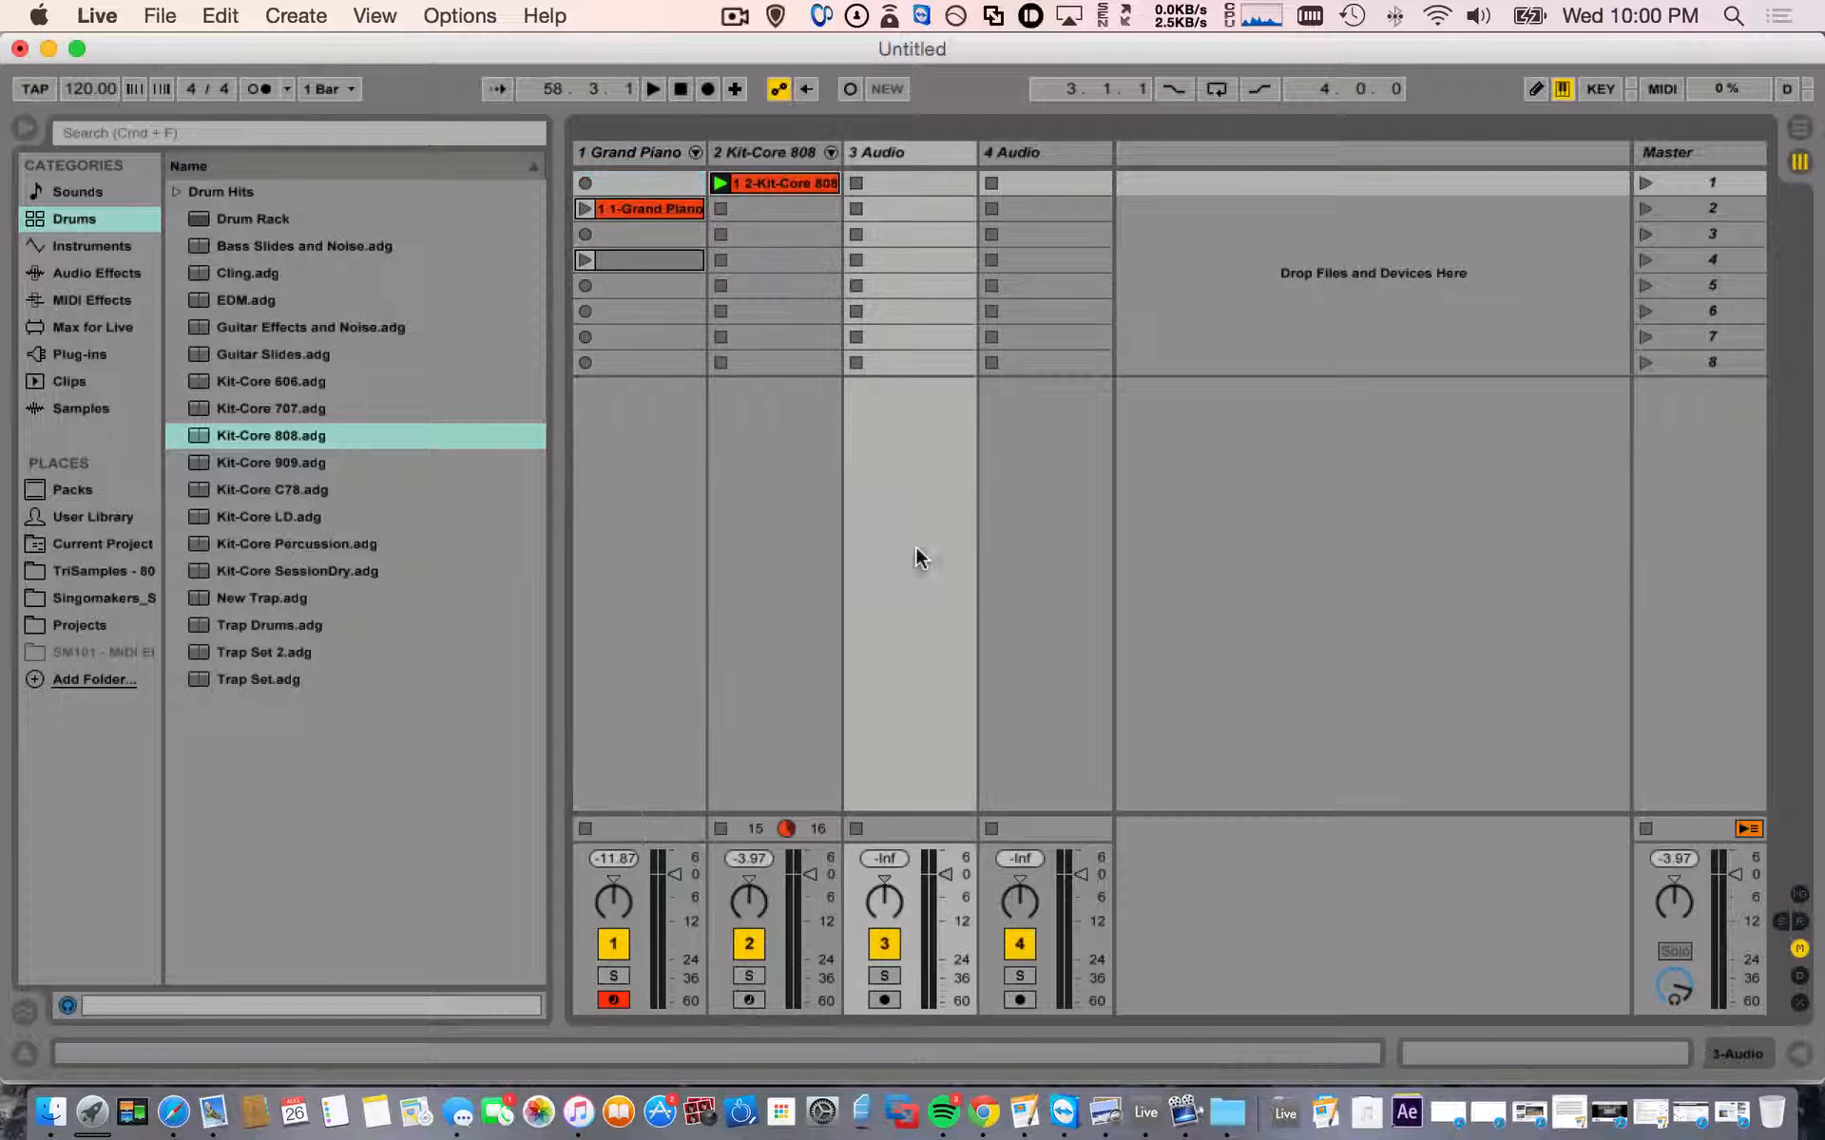
left_click(163, 29)
mouse_move(225, 111)
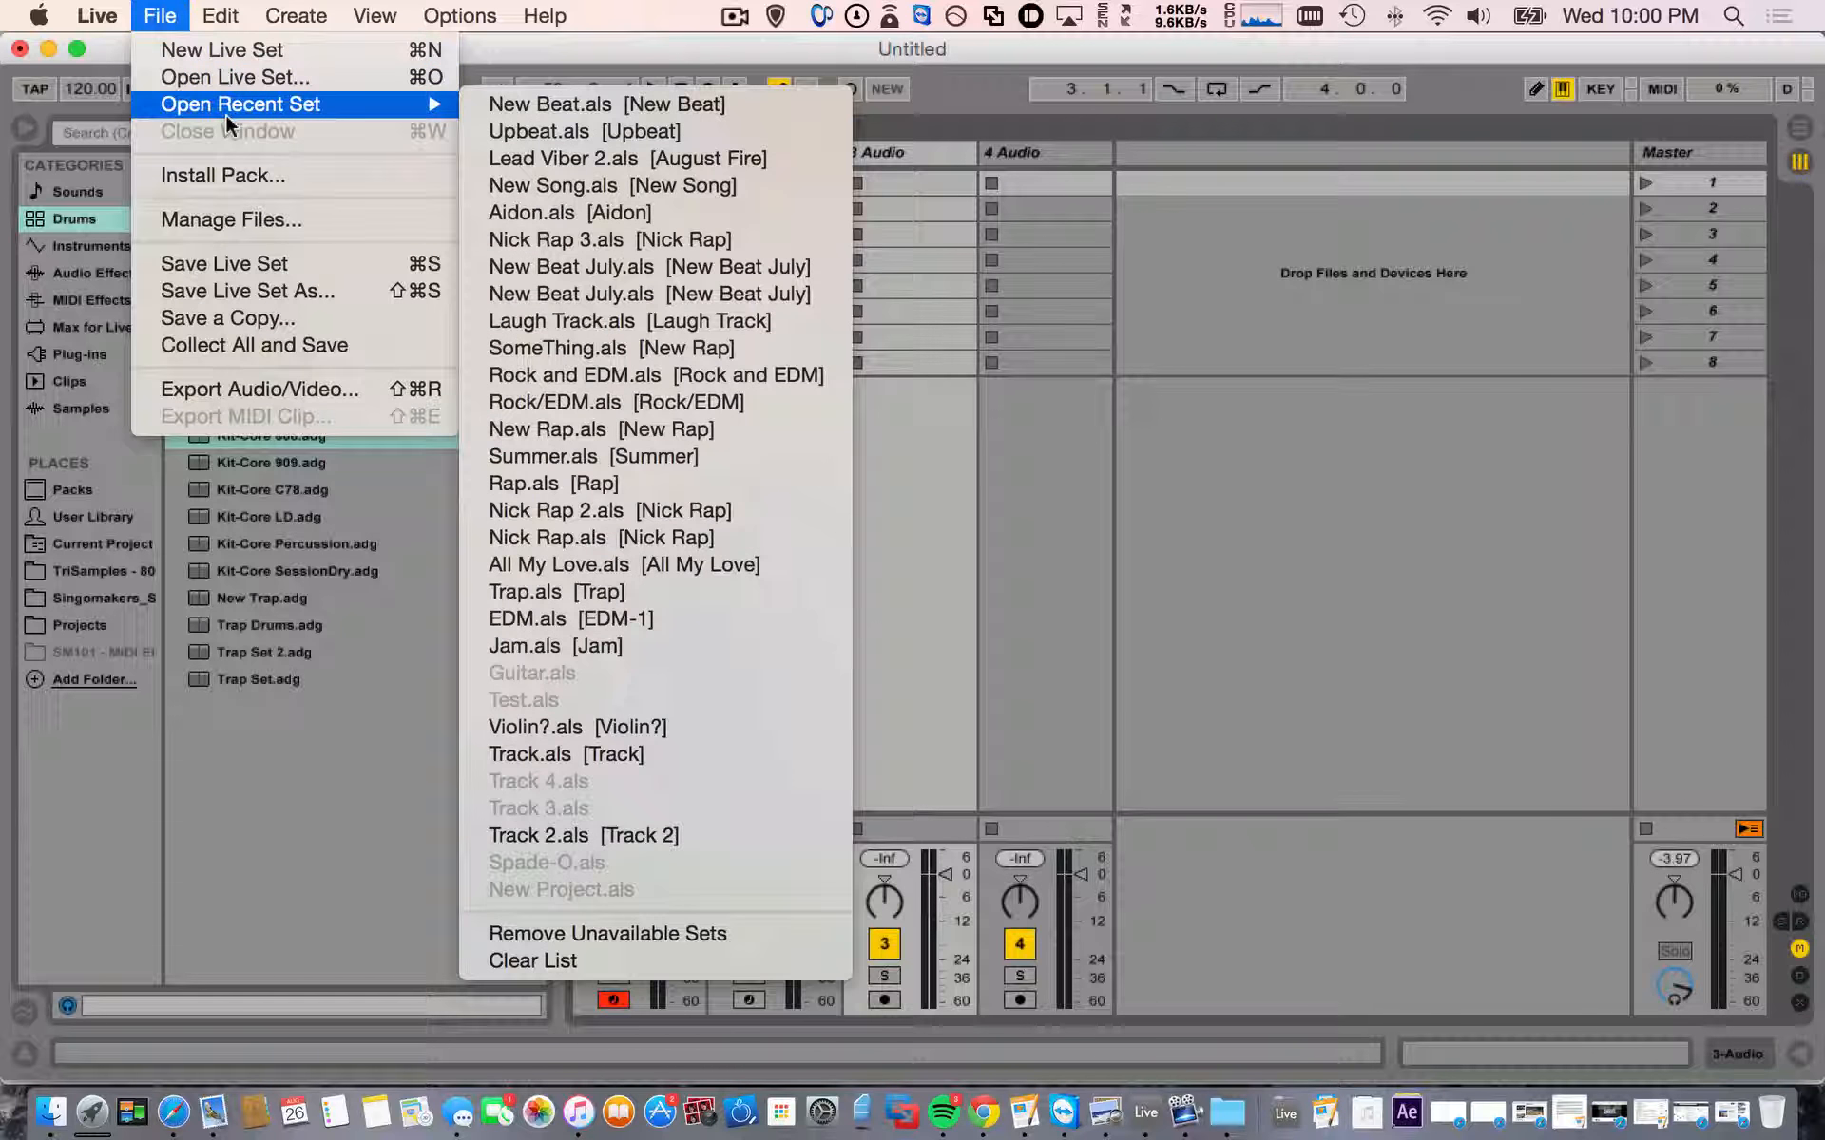
left_click(727, 131)
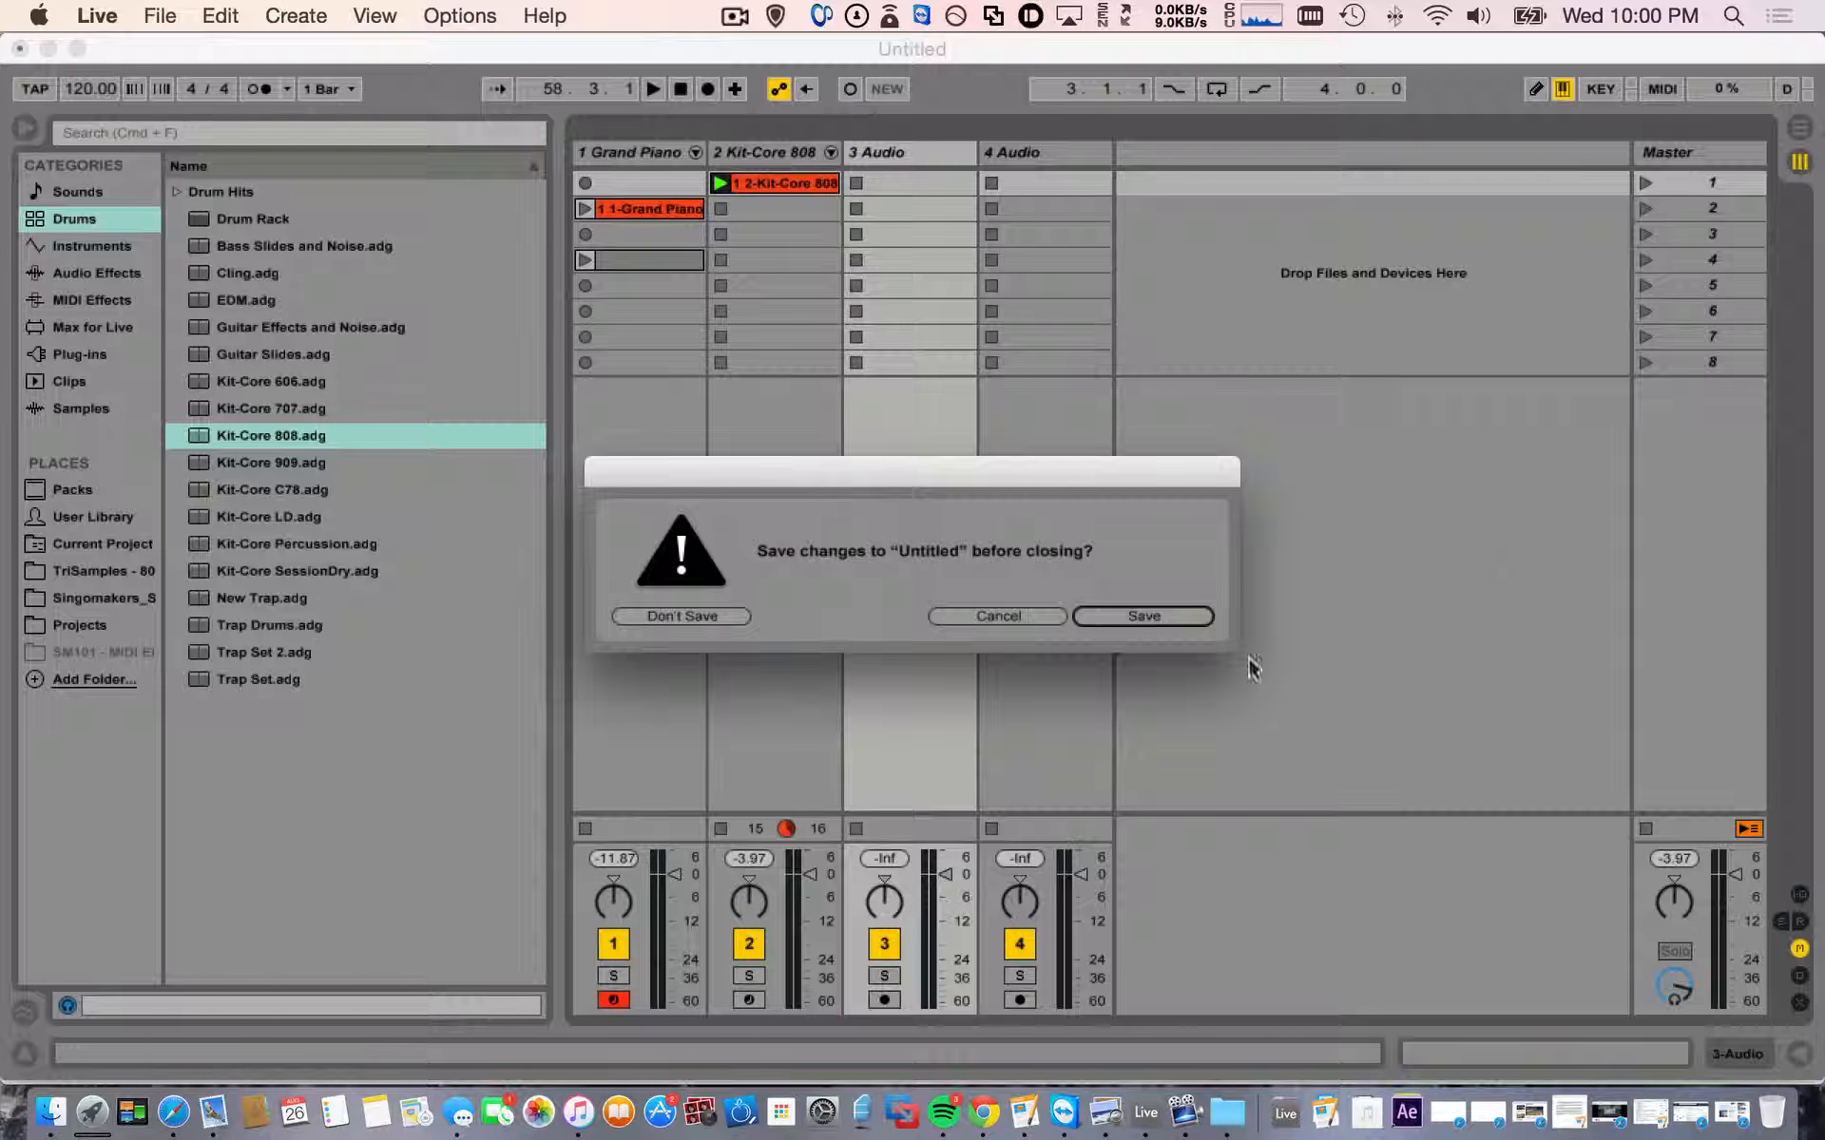
left_click(681, 616)
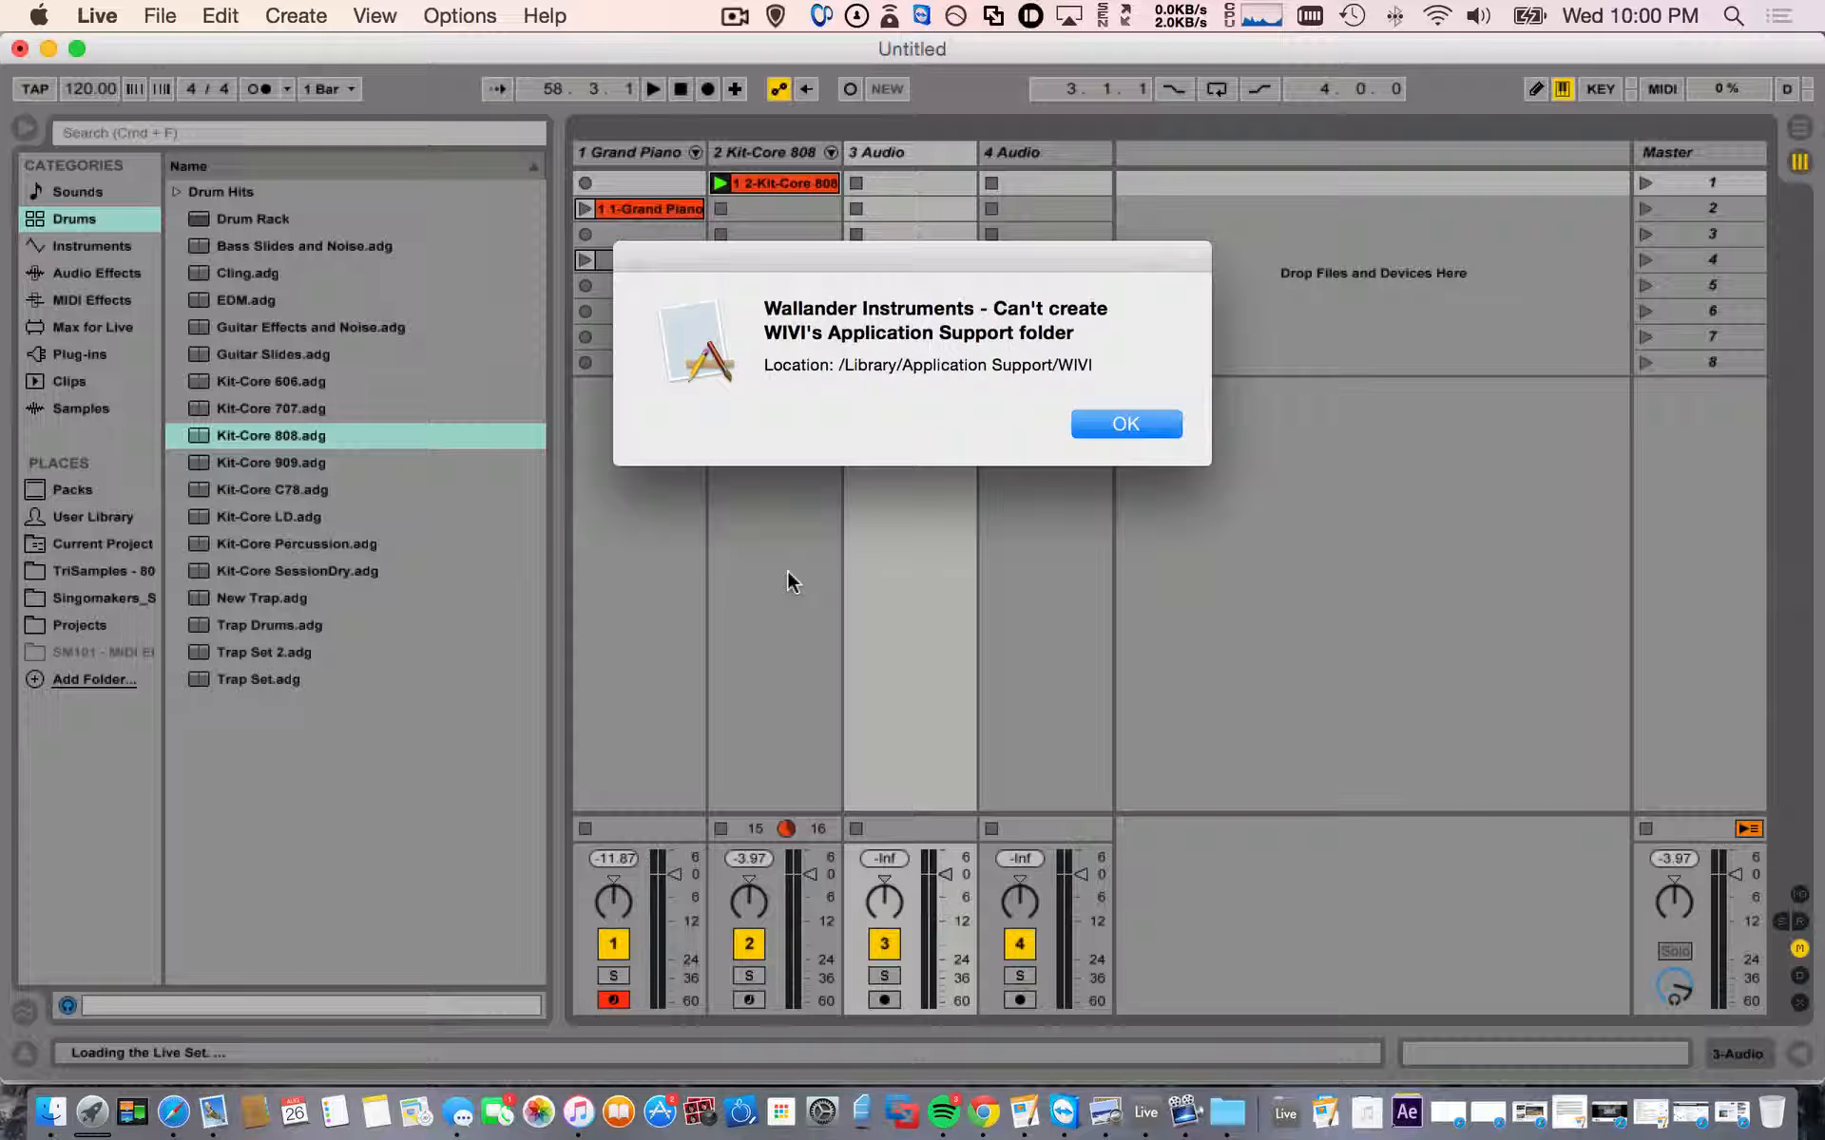
key("Return")
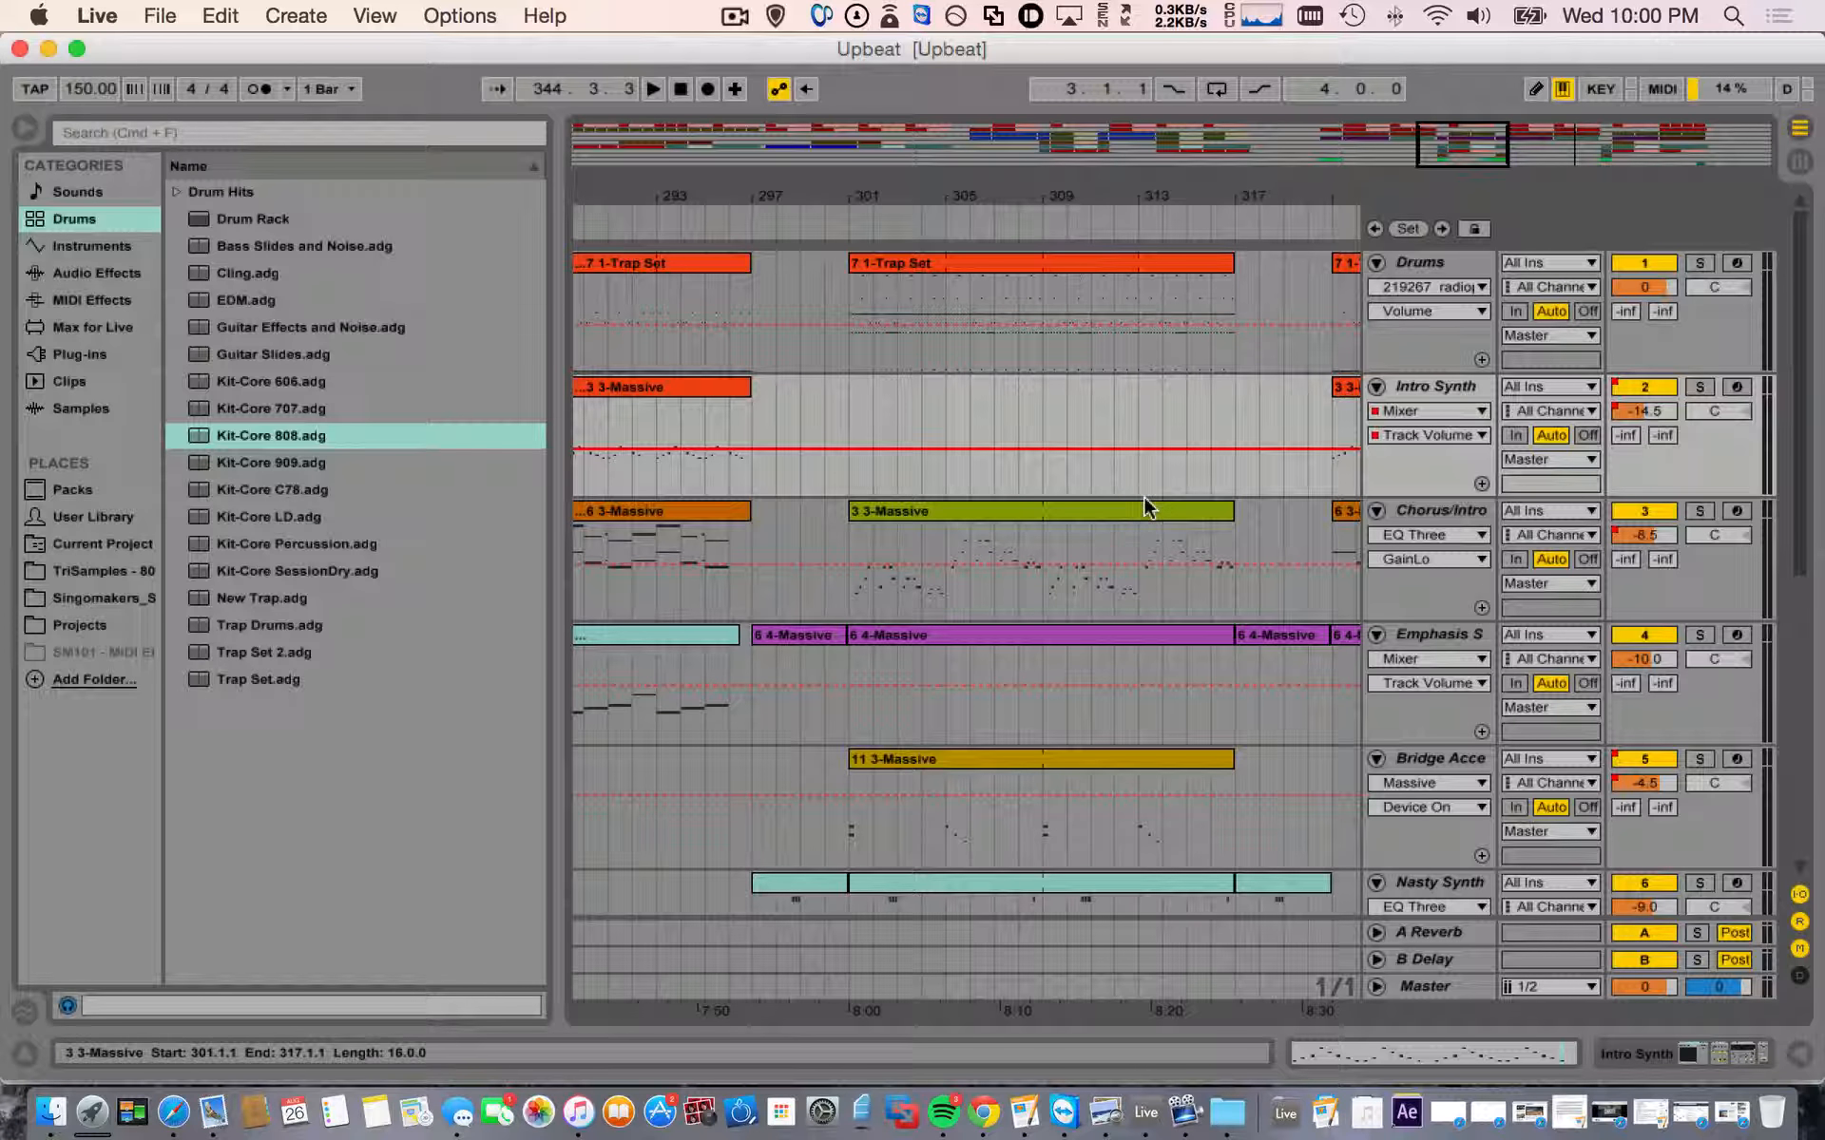
- Hide the browser and widen the visible range of the arrangement to look over the song's clips
scroll(1019, 443, "right", 5)
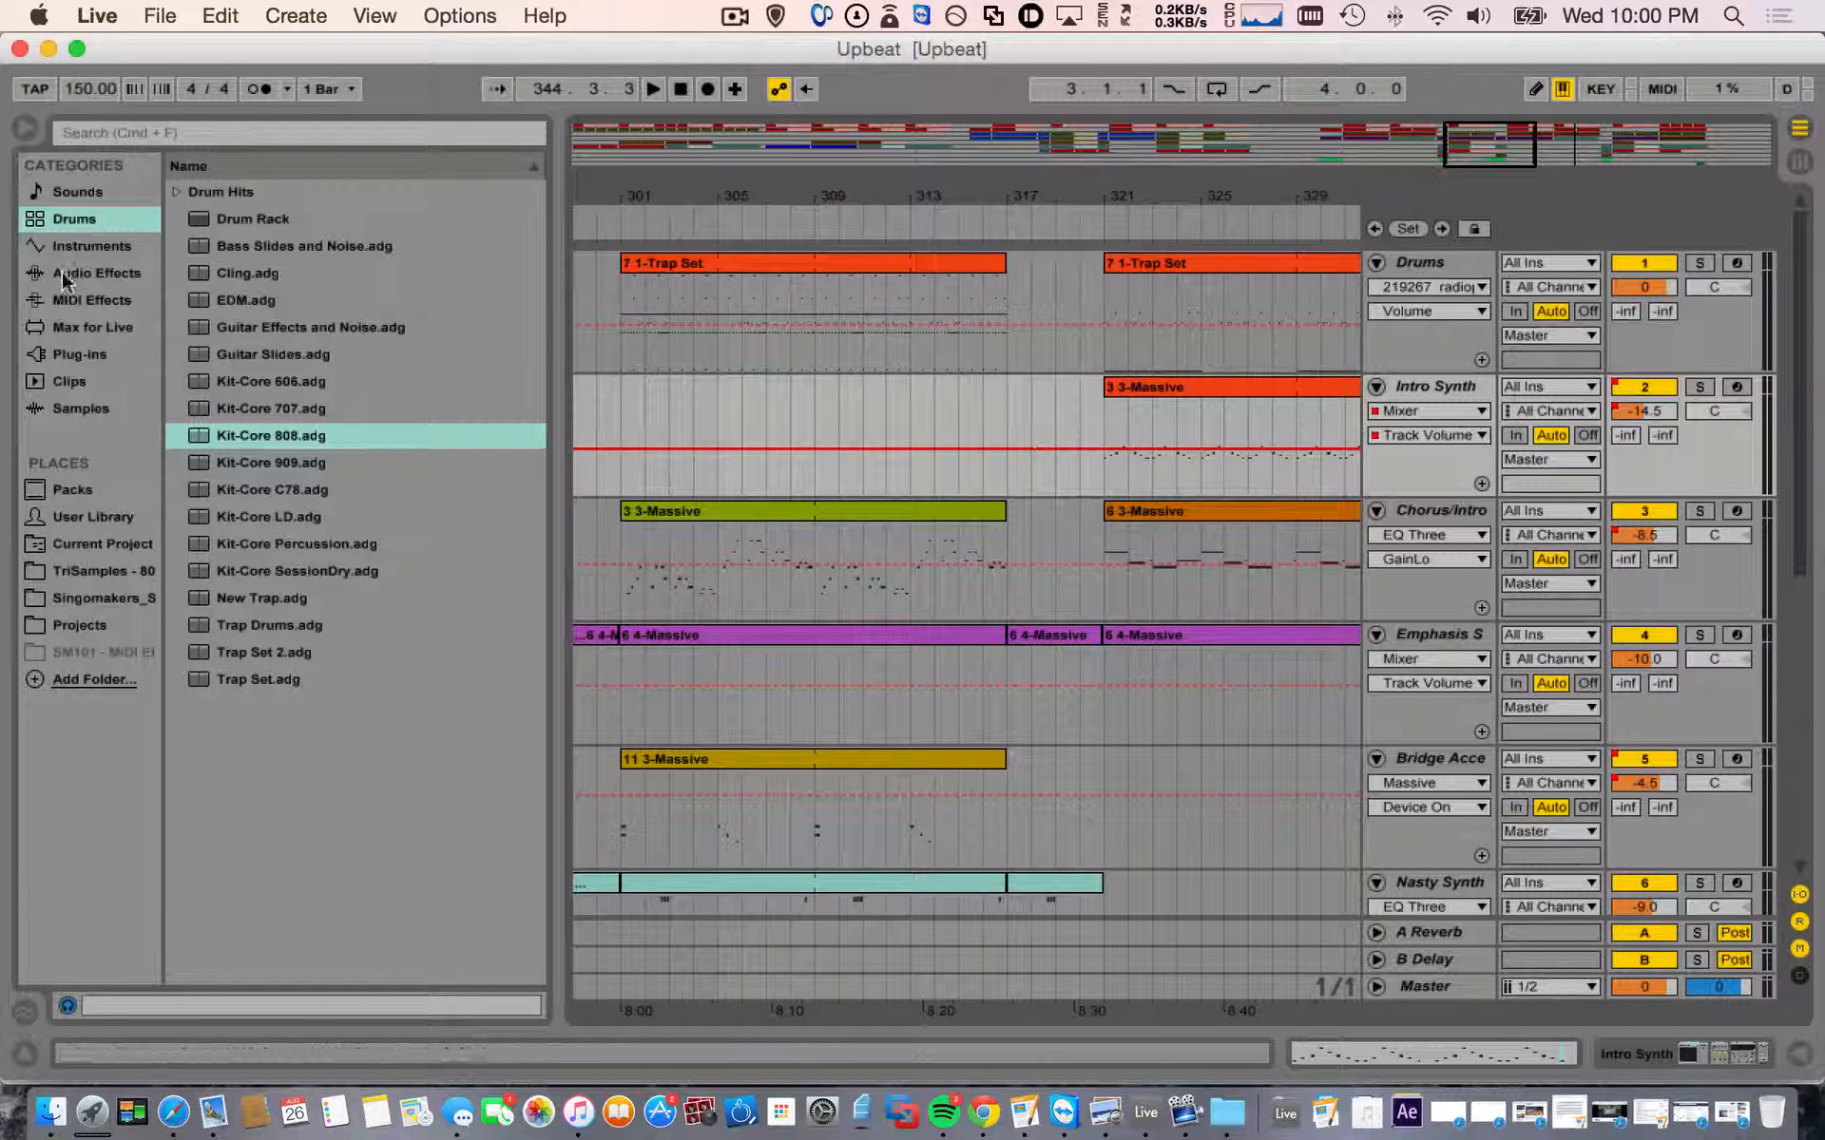
left_click(25, 127)
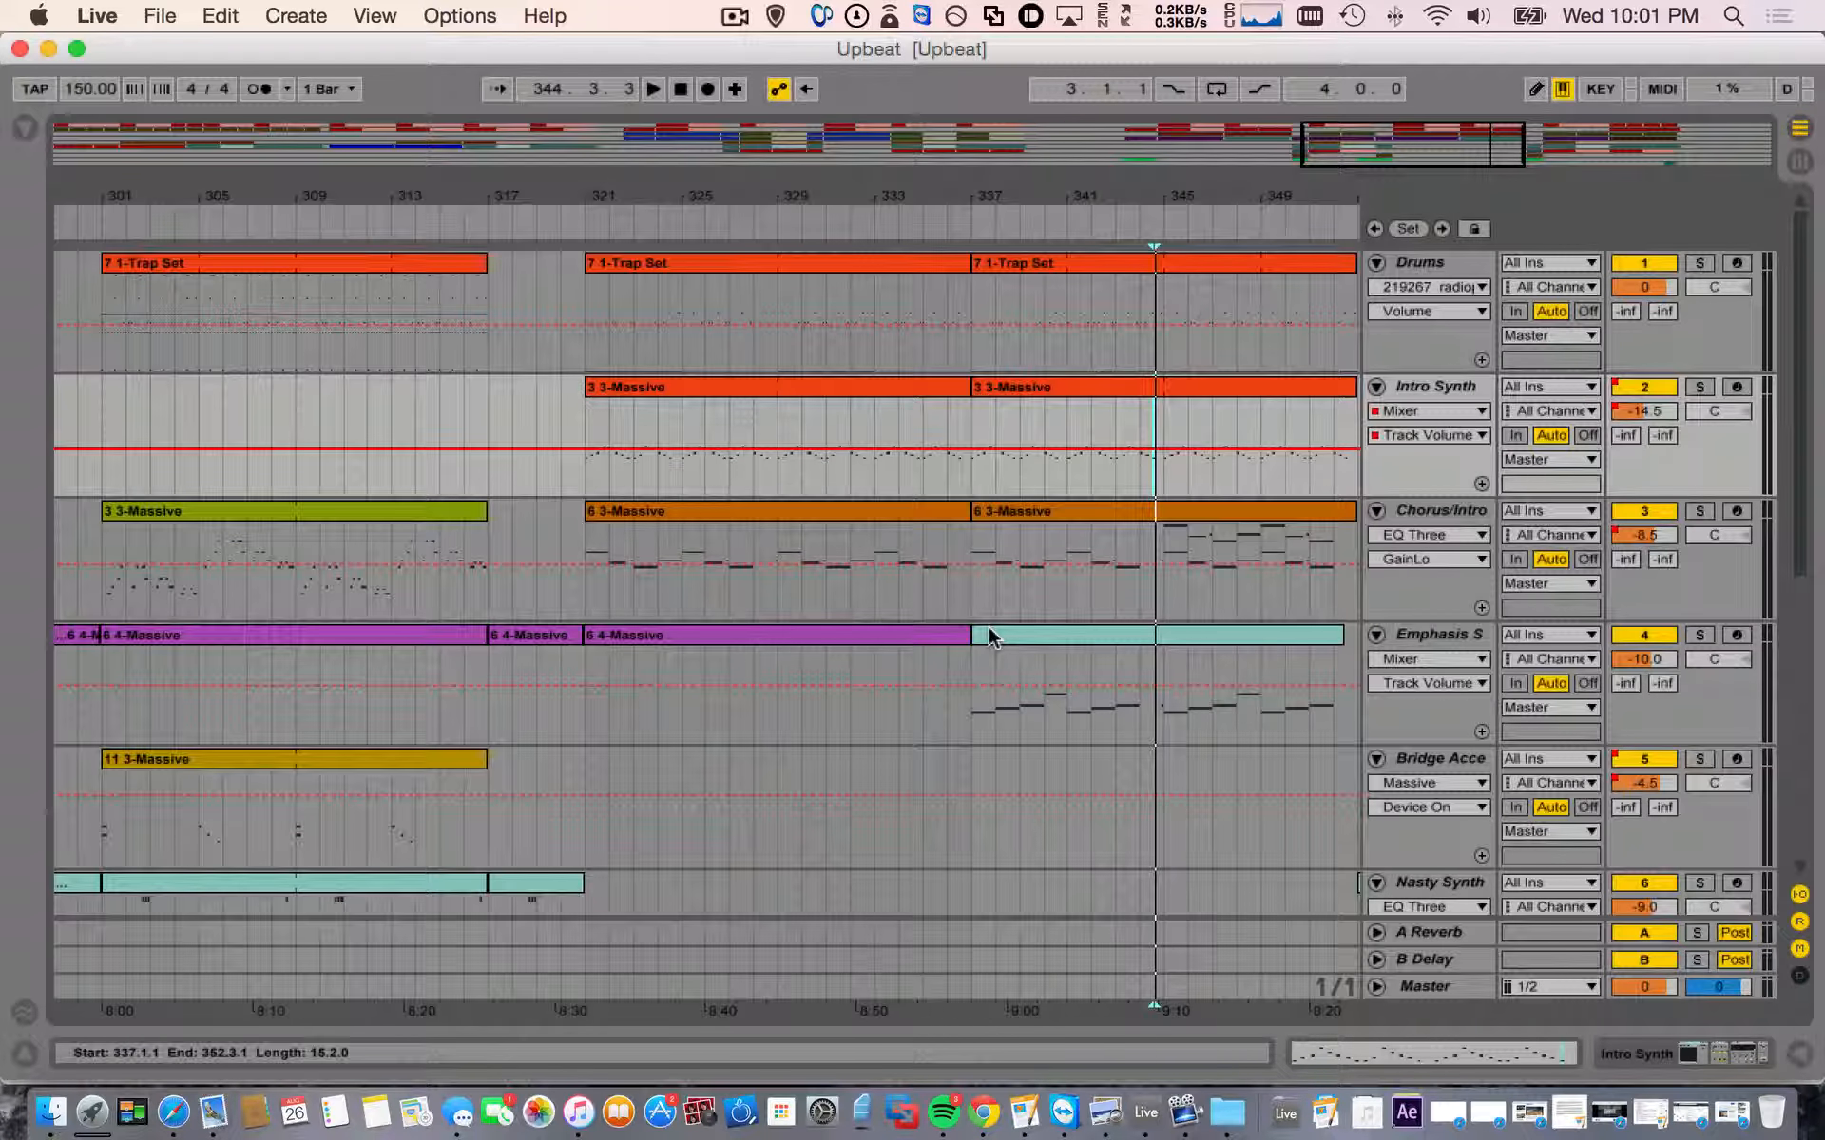
left_click_drag(1518, 147, 1701, 157)
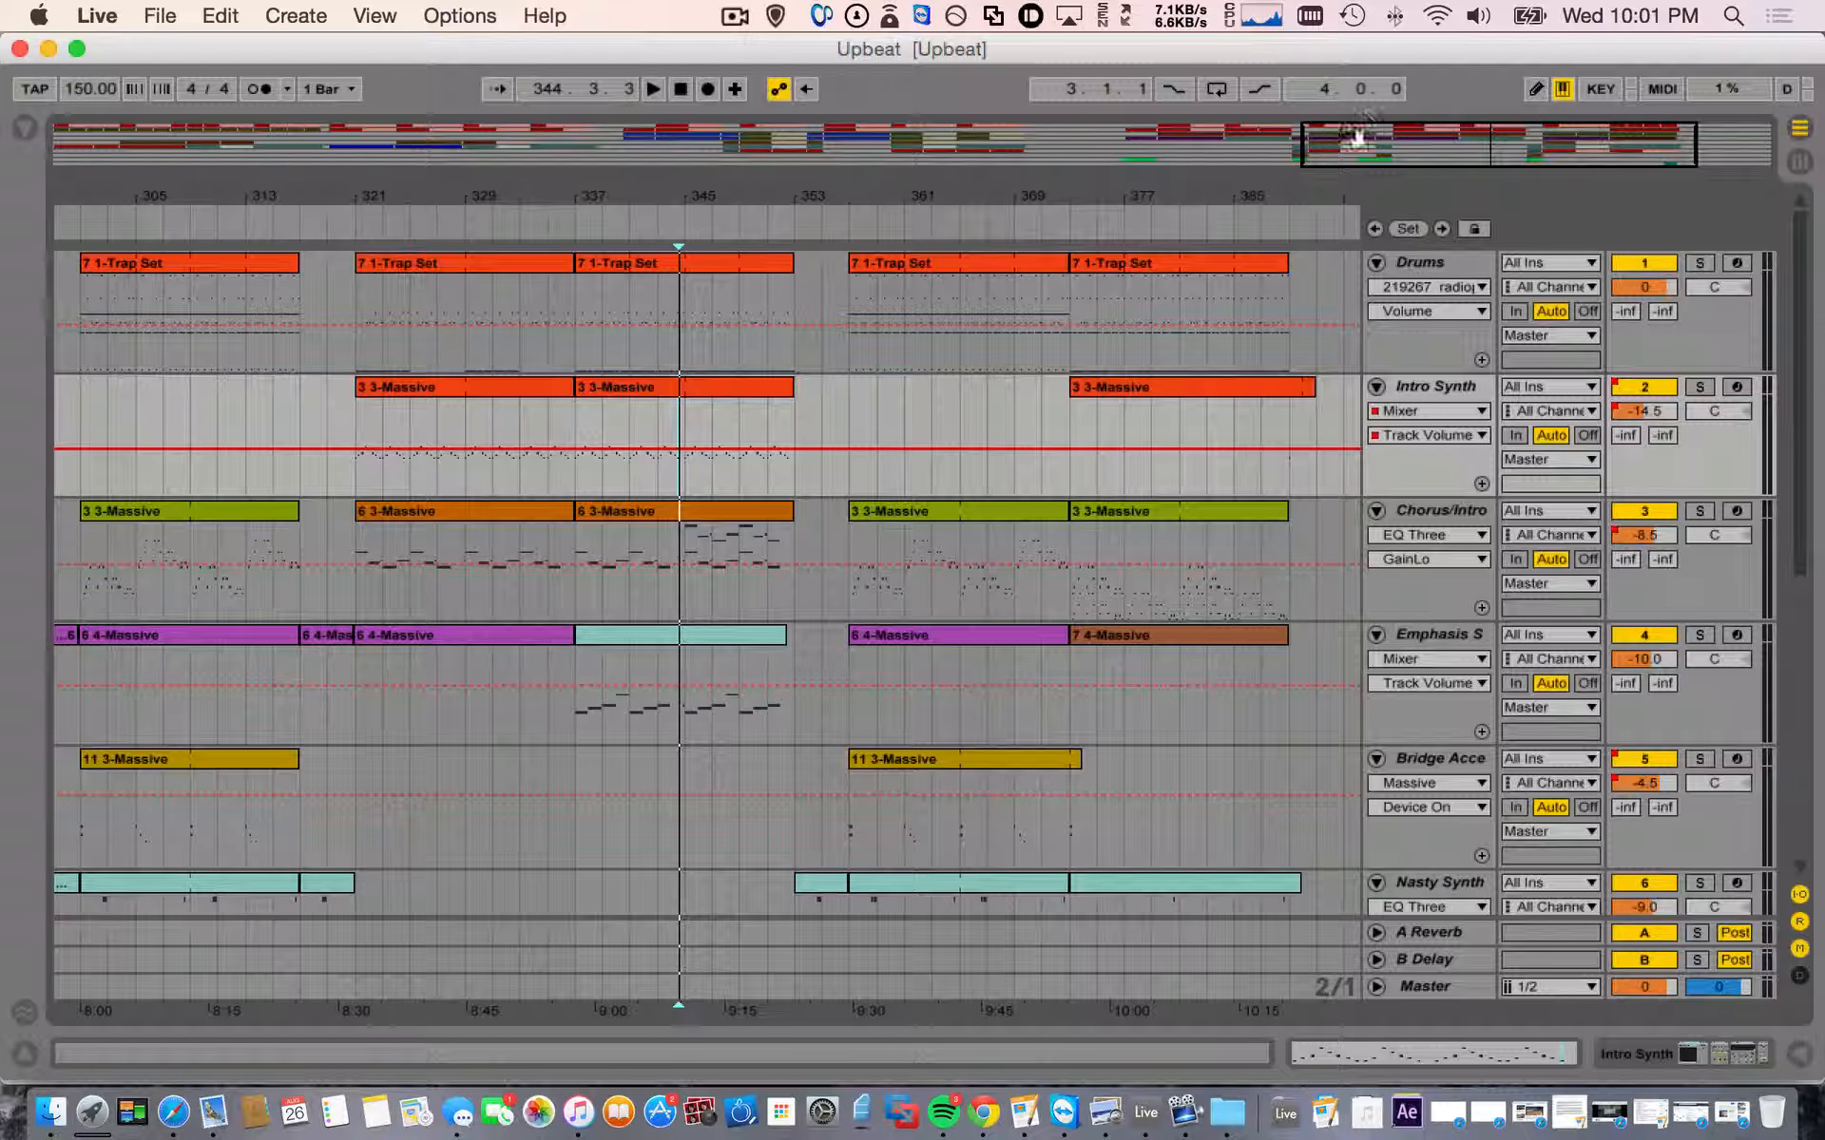
left_click_drag(1304, 148, 1107, 150)
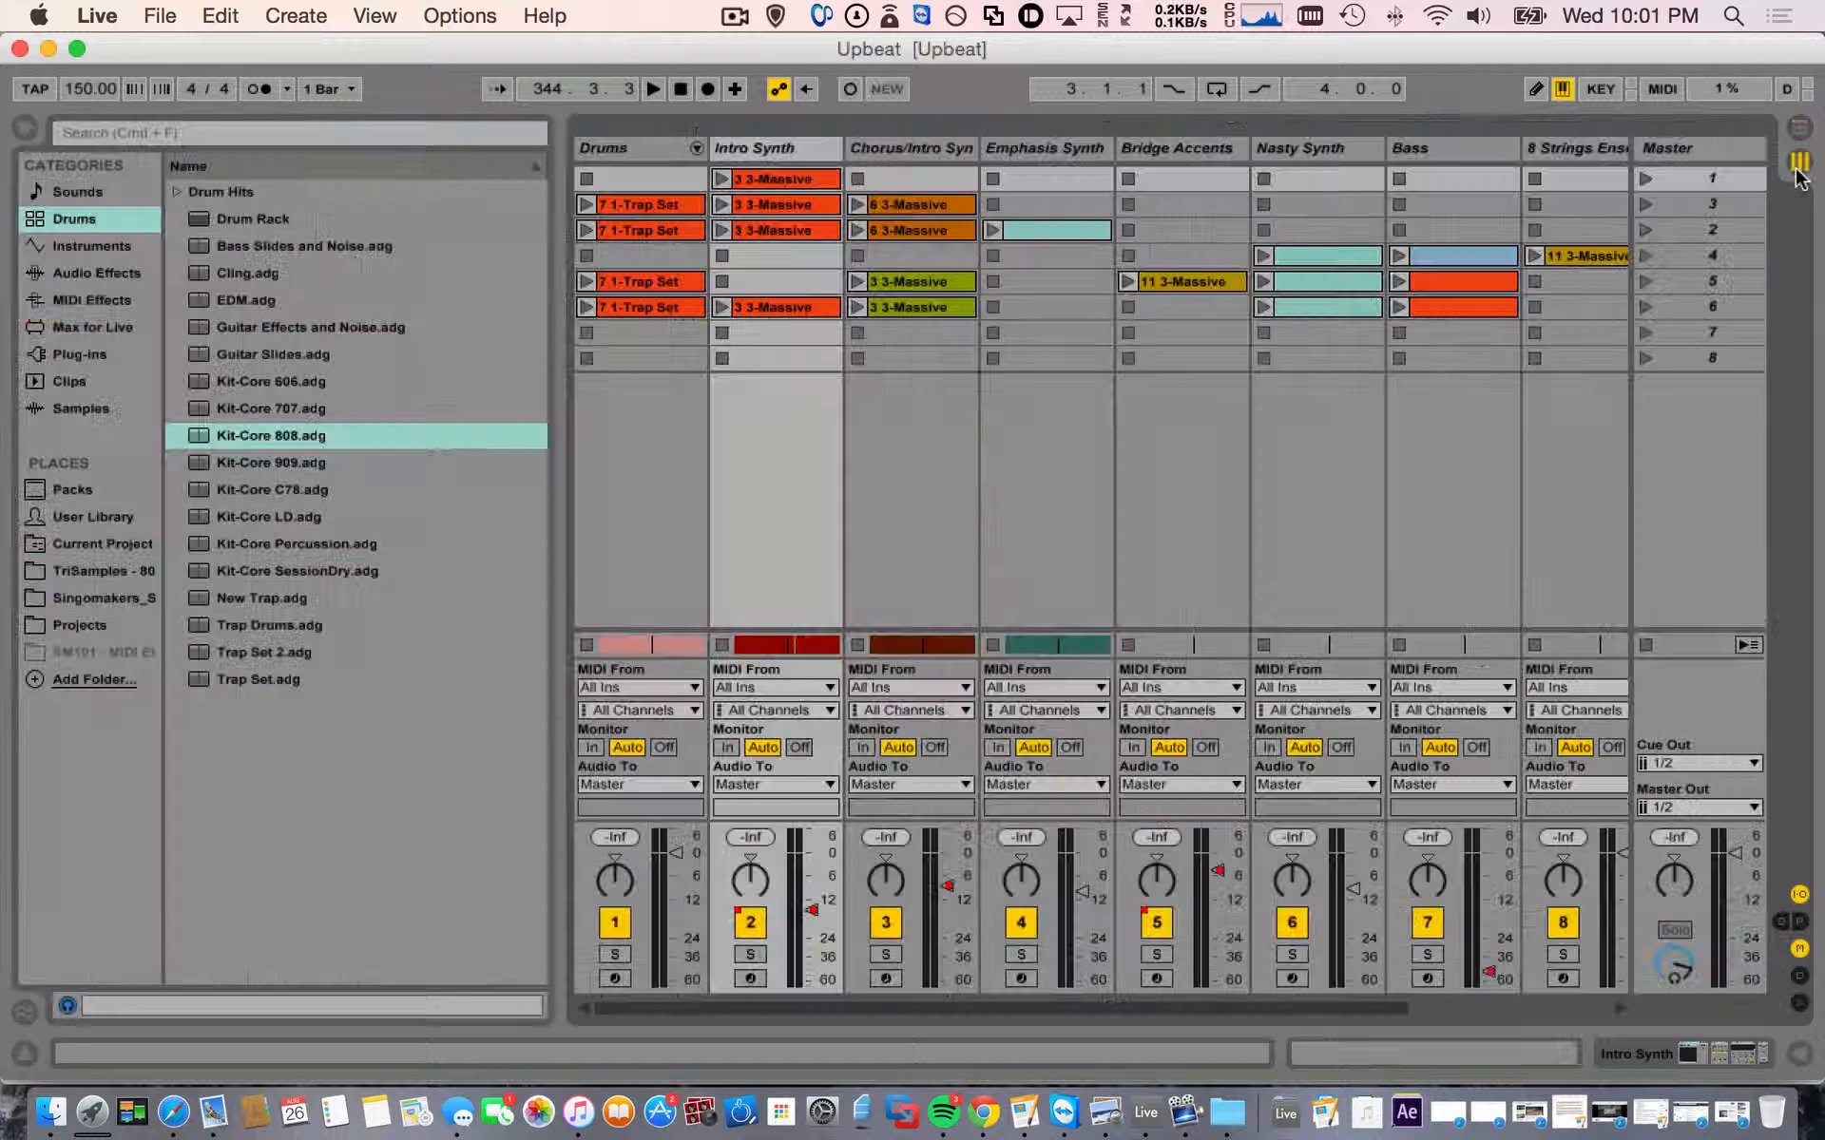
- Switch to the Session View and hide the browser so all ten tracks fit on screen
left_click(1799, 162)
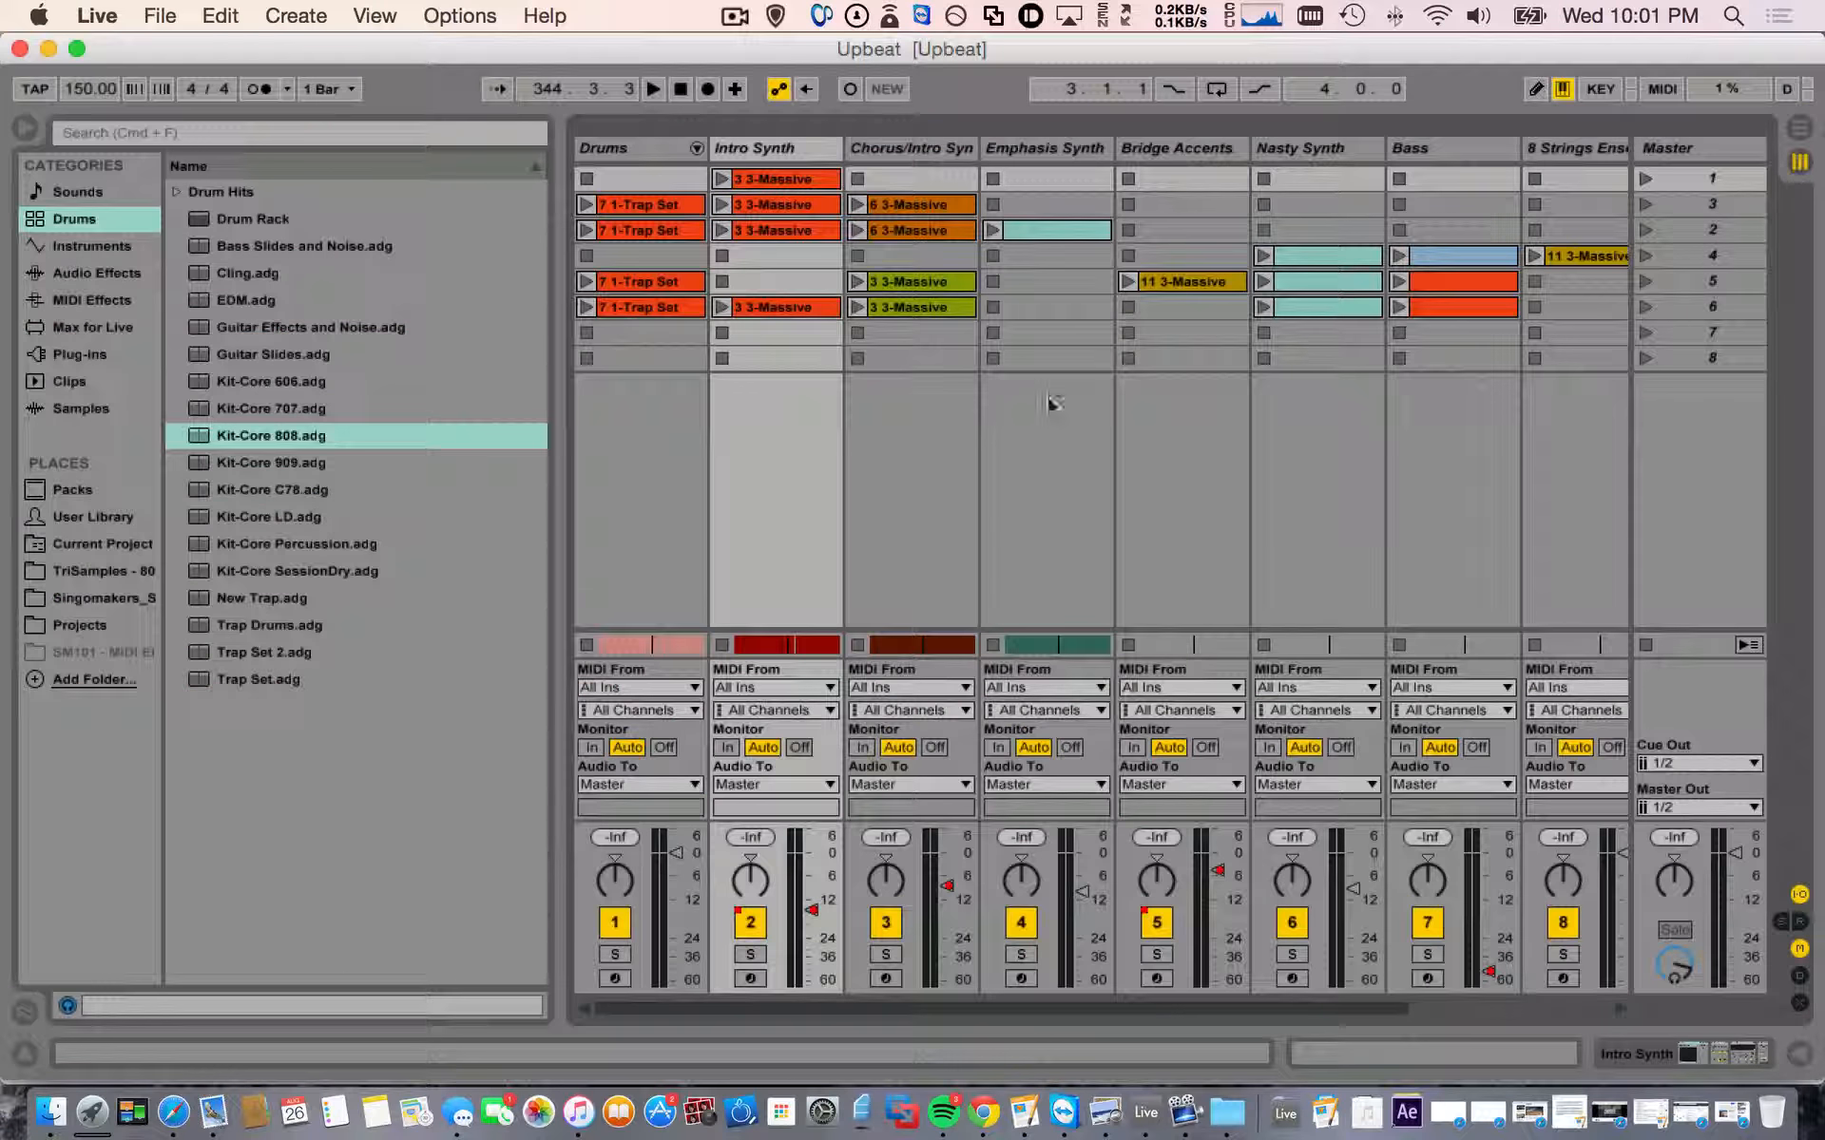
left_click(22, 124)
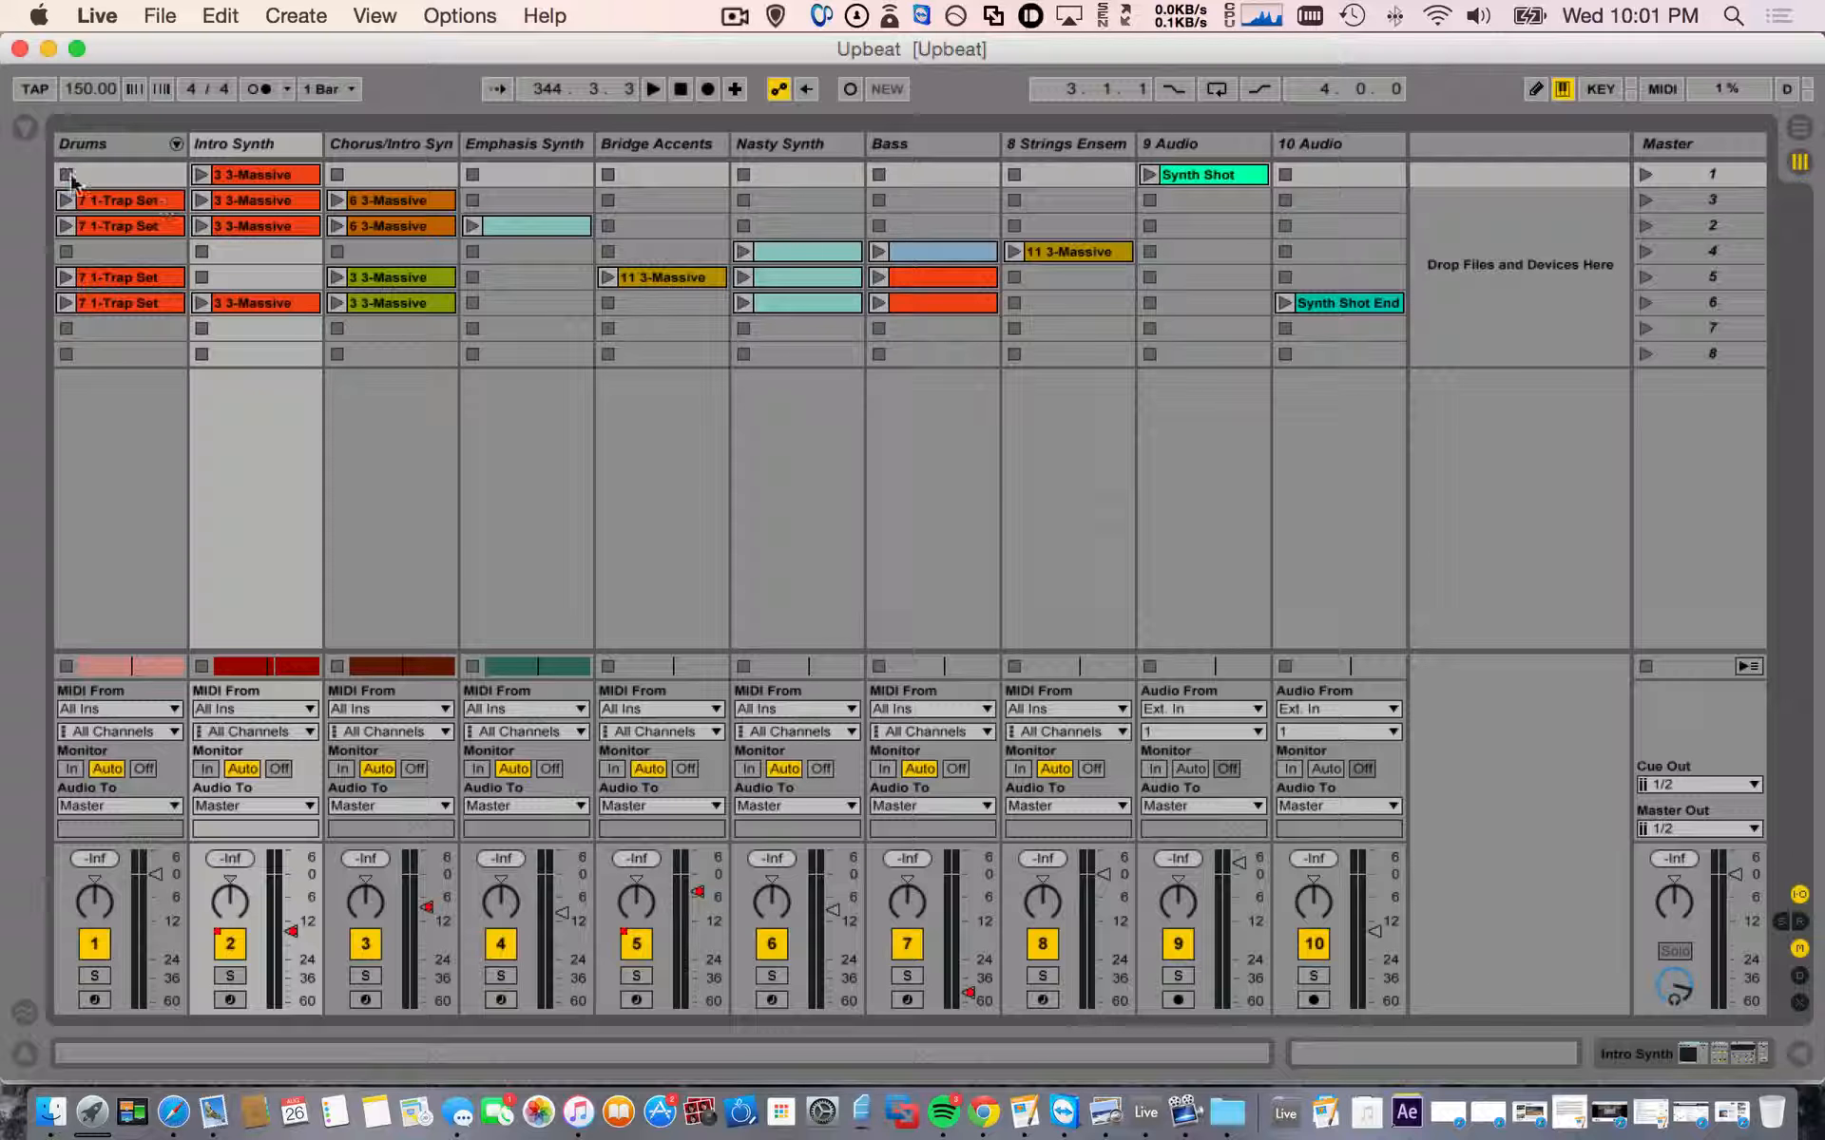
left_click(35, 129)
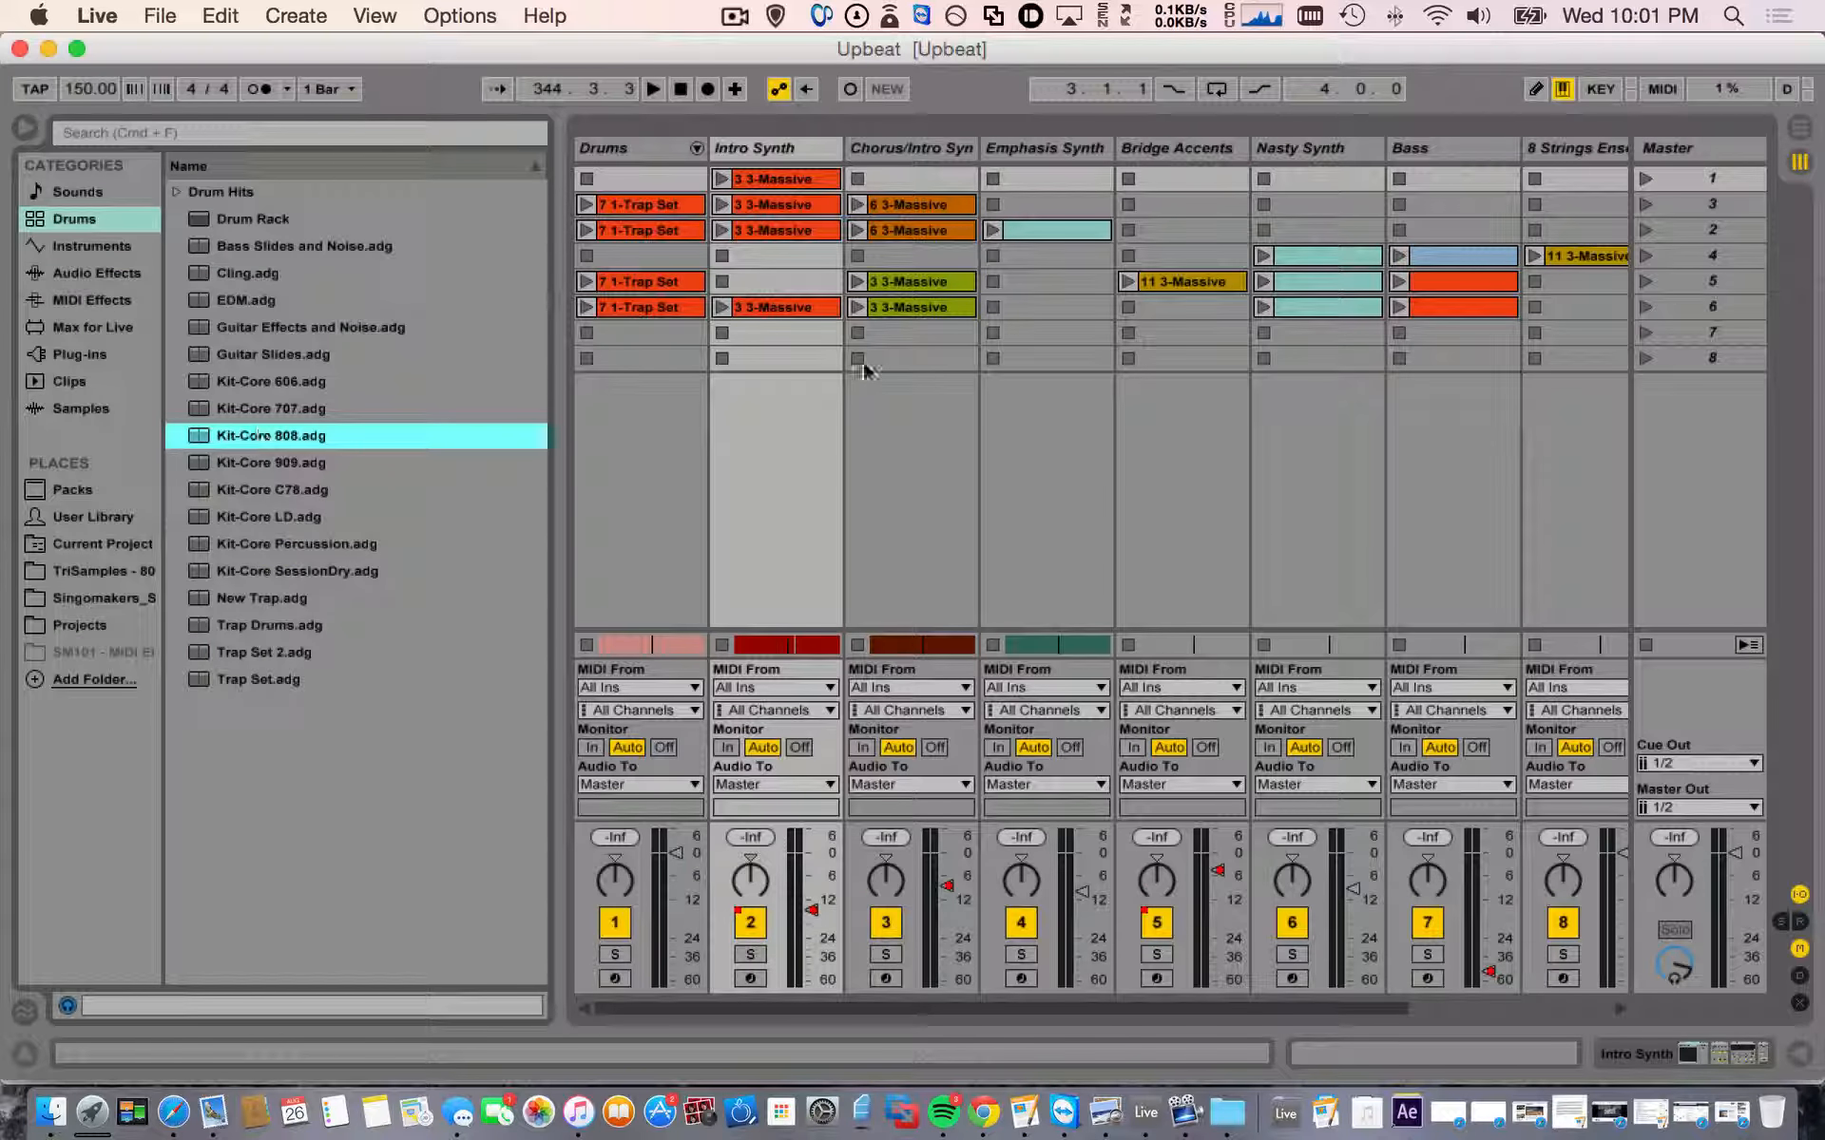
scroll(1112, 407, "right", 2)
left_click(24, 131)
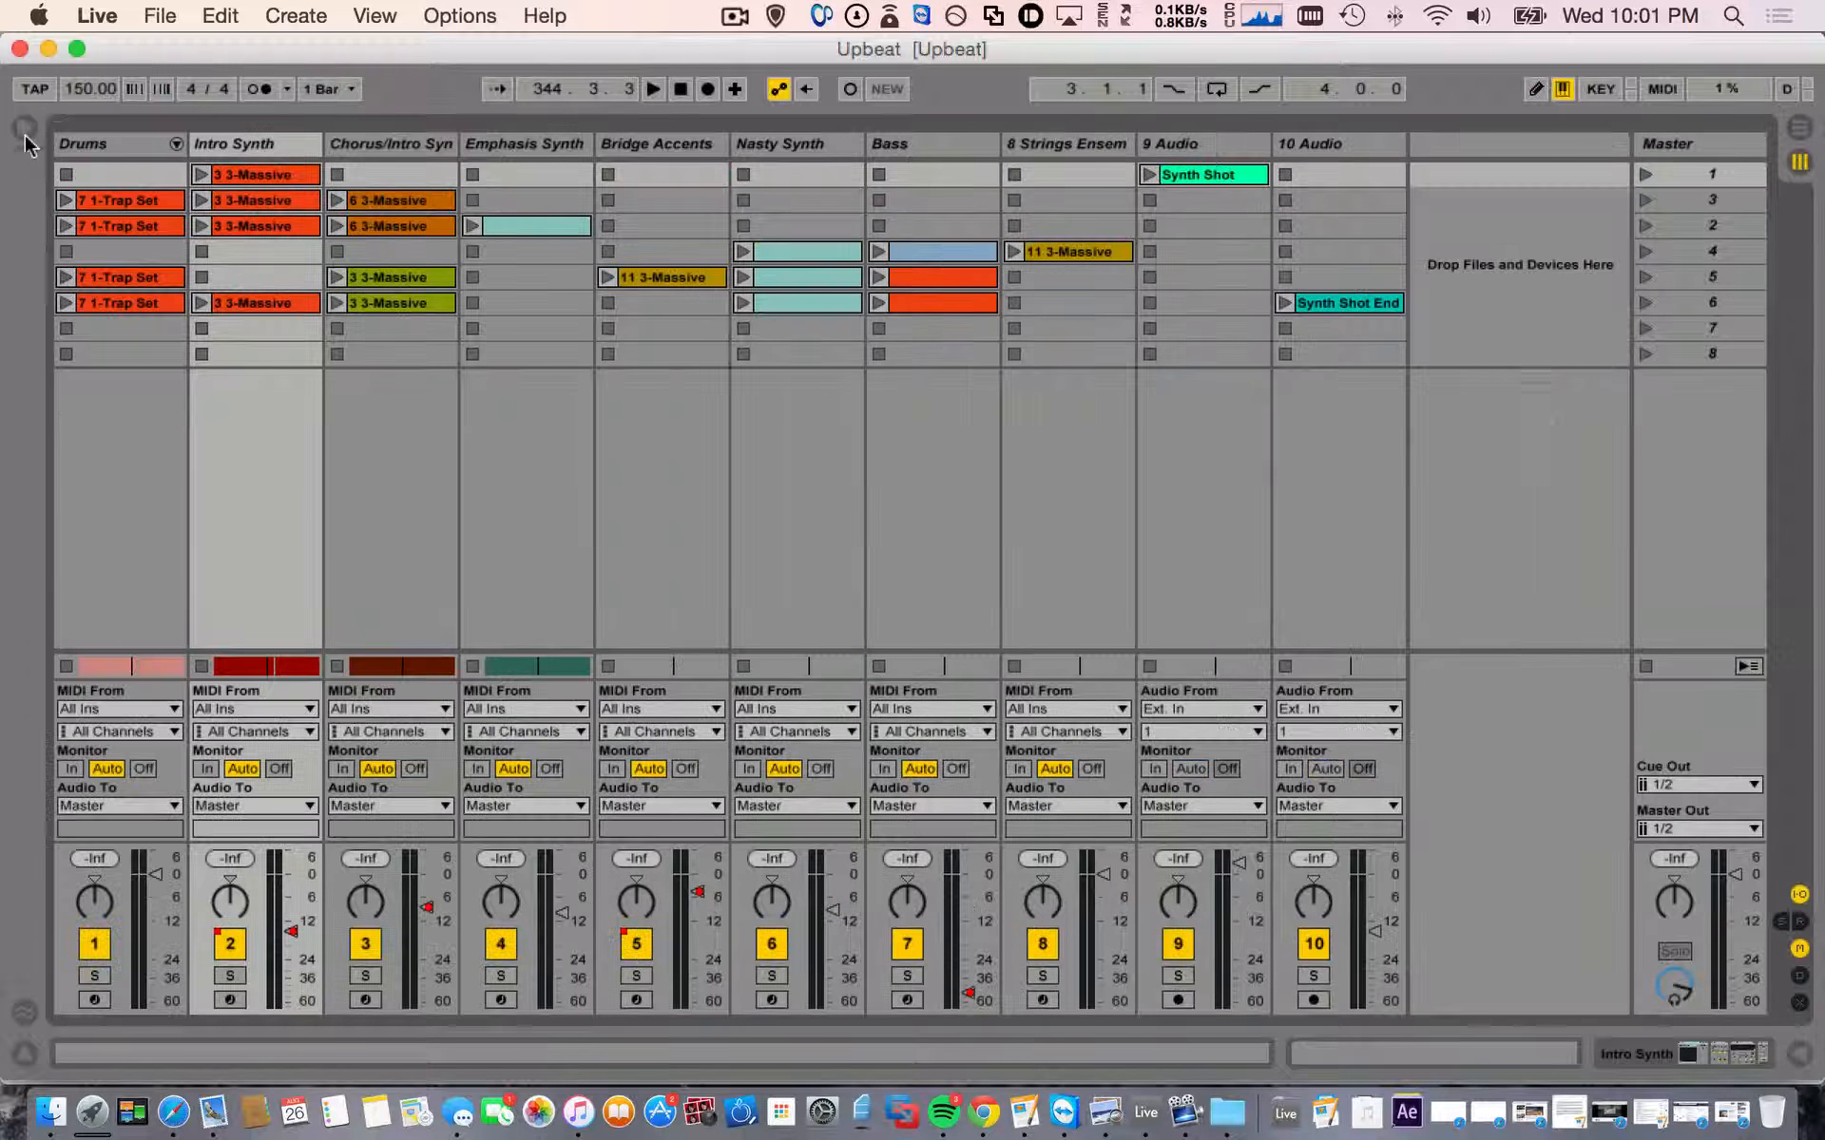
- Insert a MIDI track after the 10 Audio track and delete it again
right_click(1473, 197)
left_click(1506, 236)
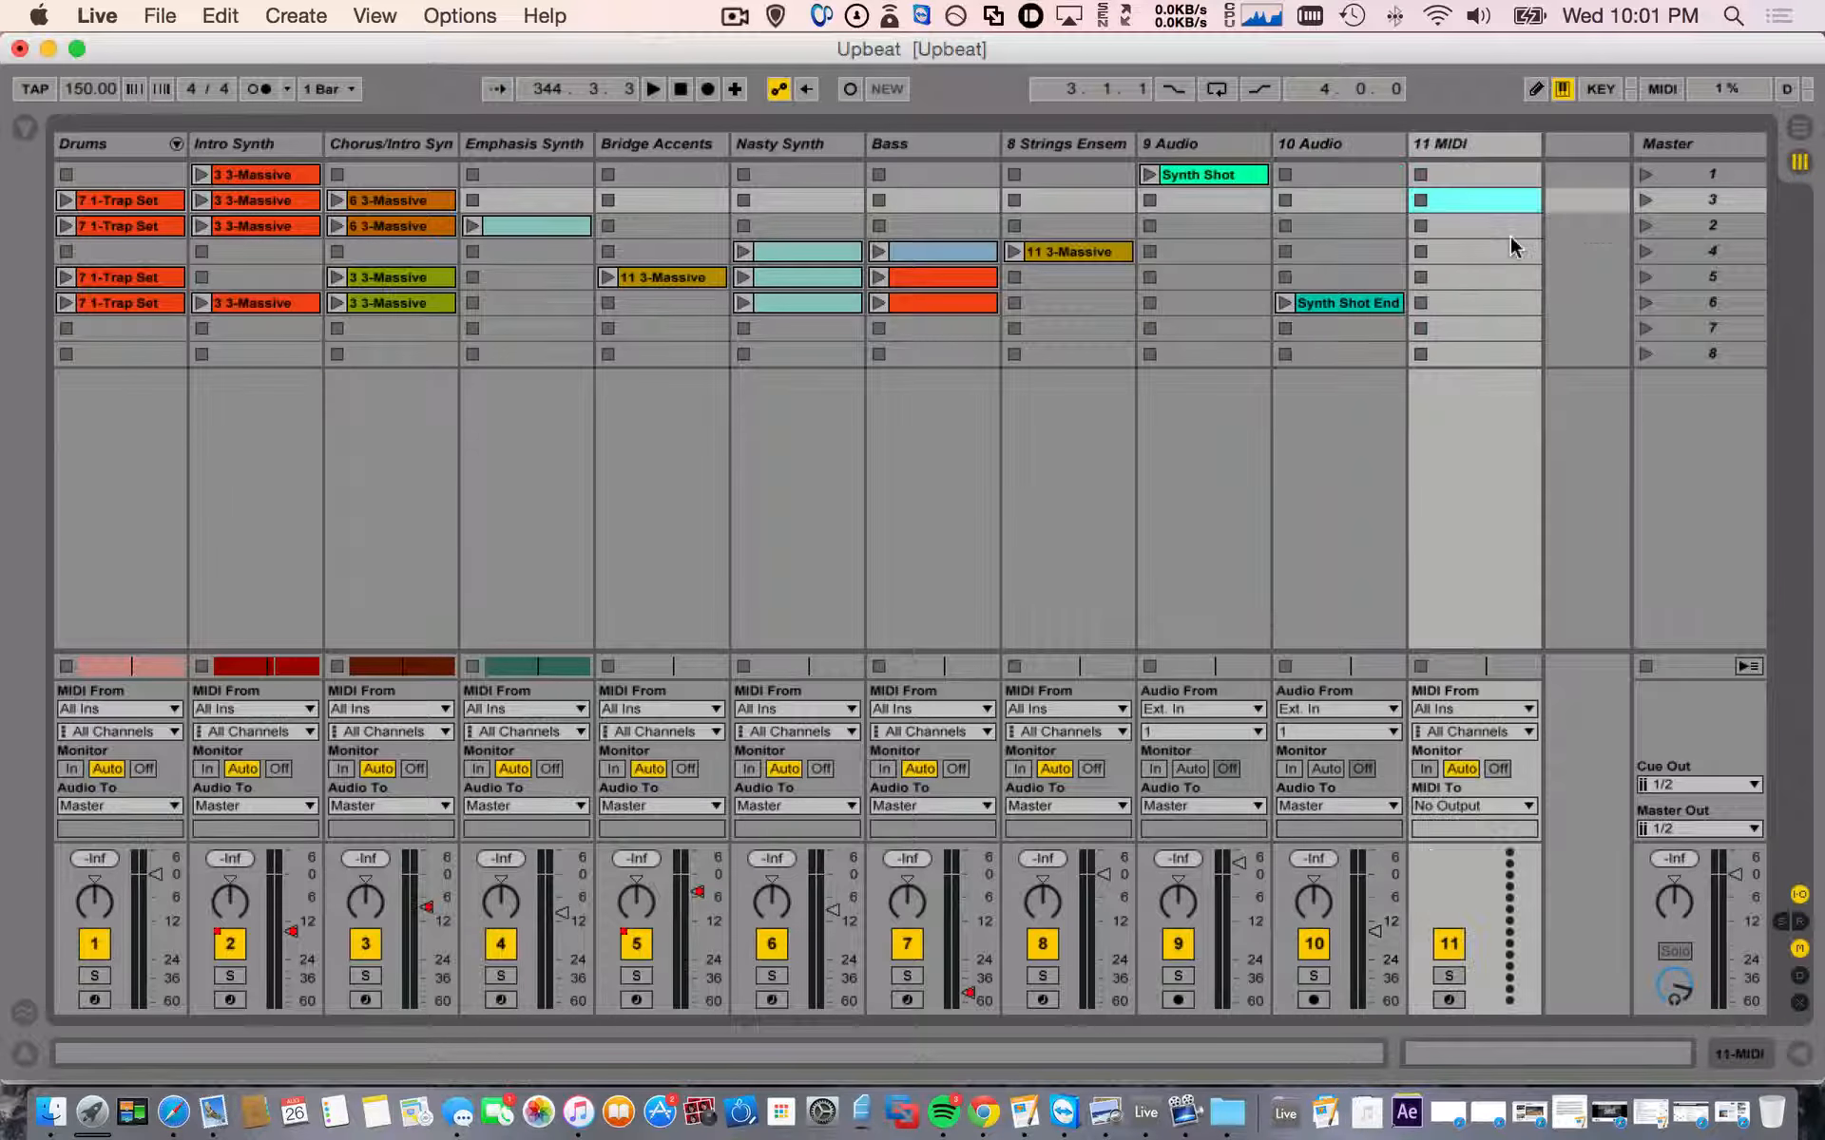
left_click(1471, 150)
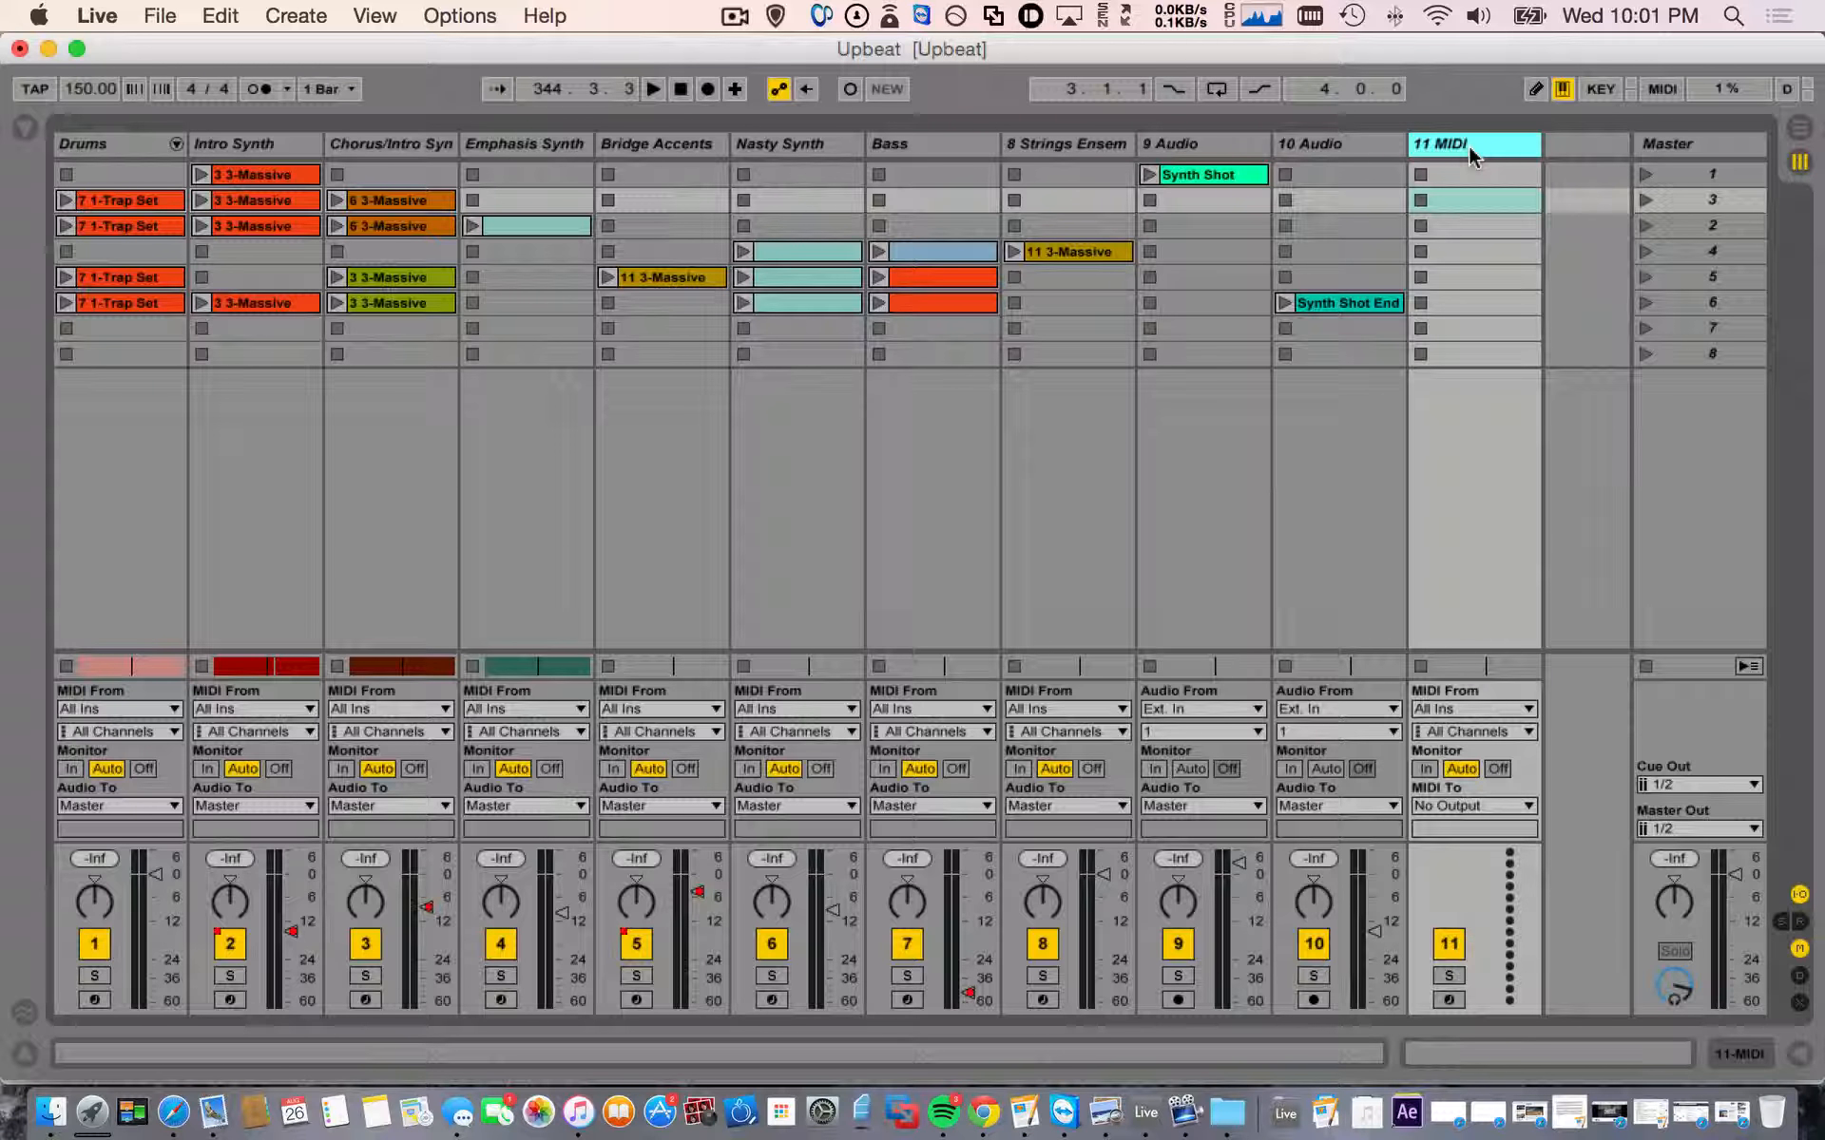
key("Delete")
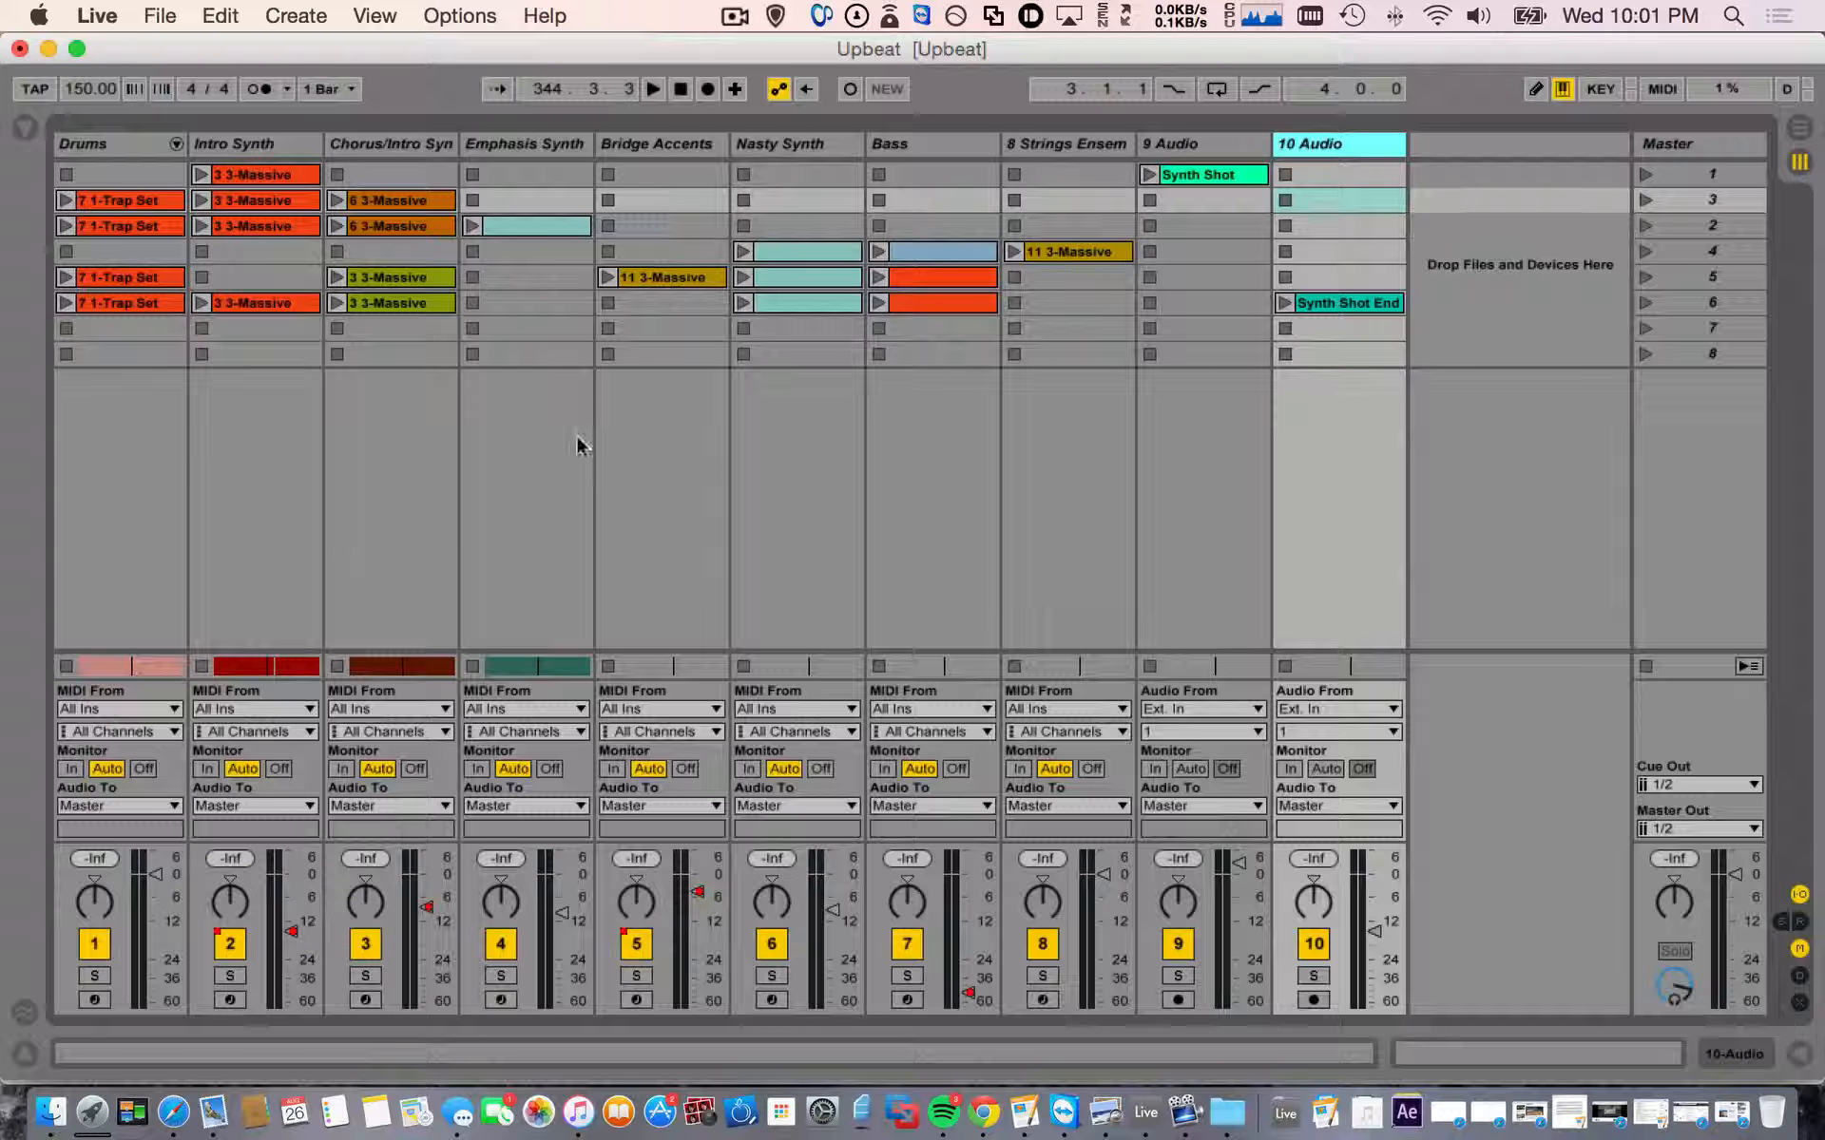
- Play scene 3 while temporarily muting the Drums and Intro Synth tracks and temporarily soloing the Chorus/Intro Synth track
left_click(1649, 206)
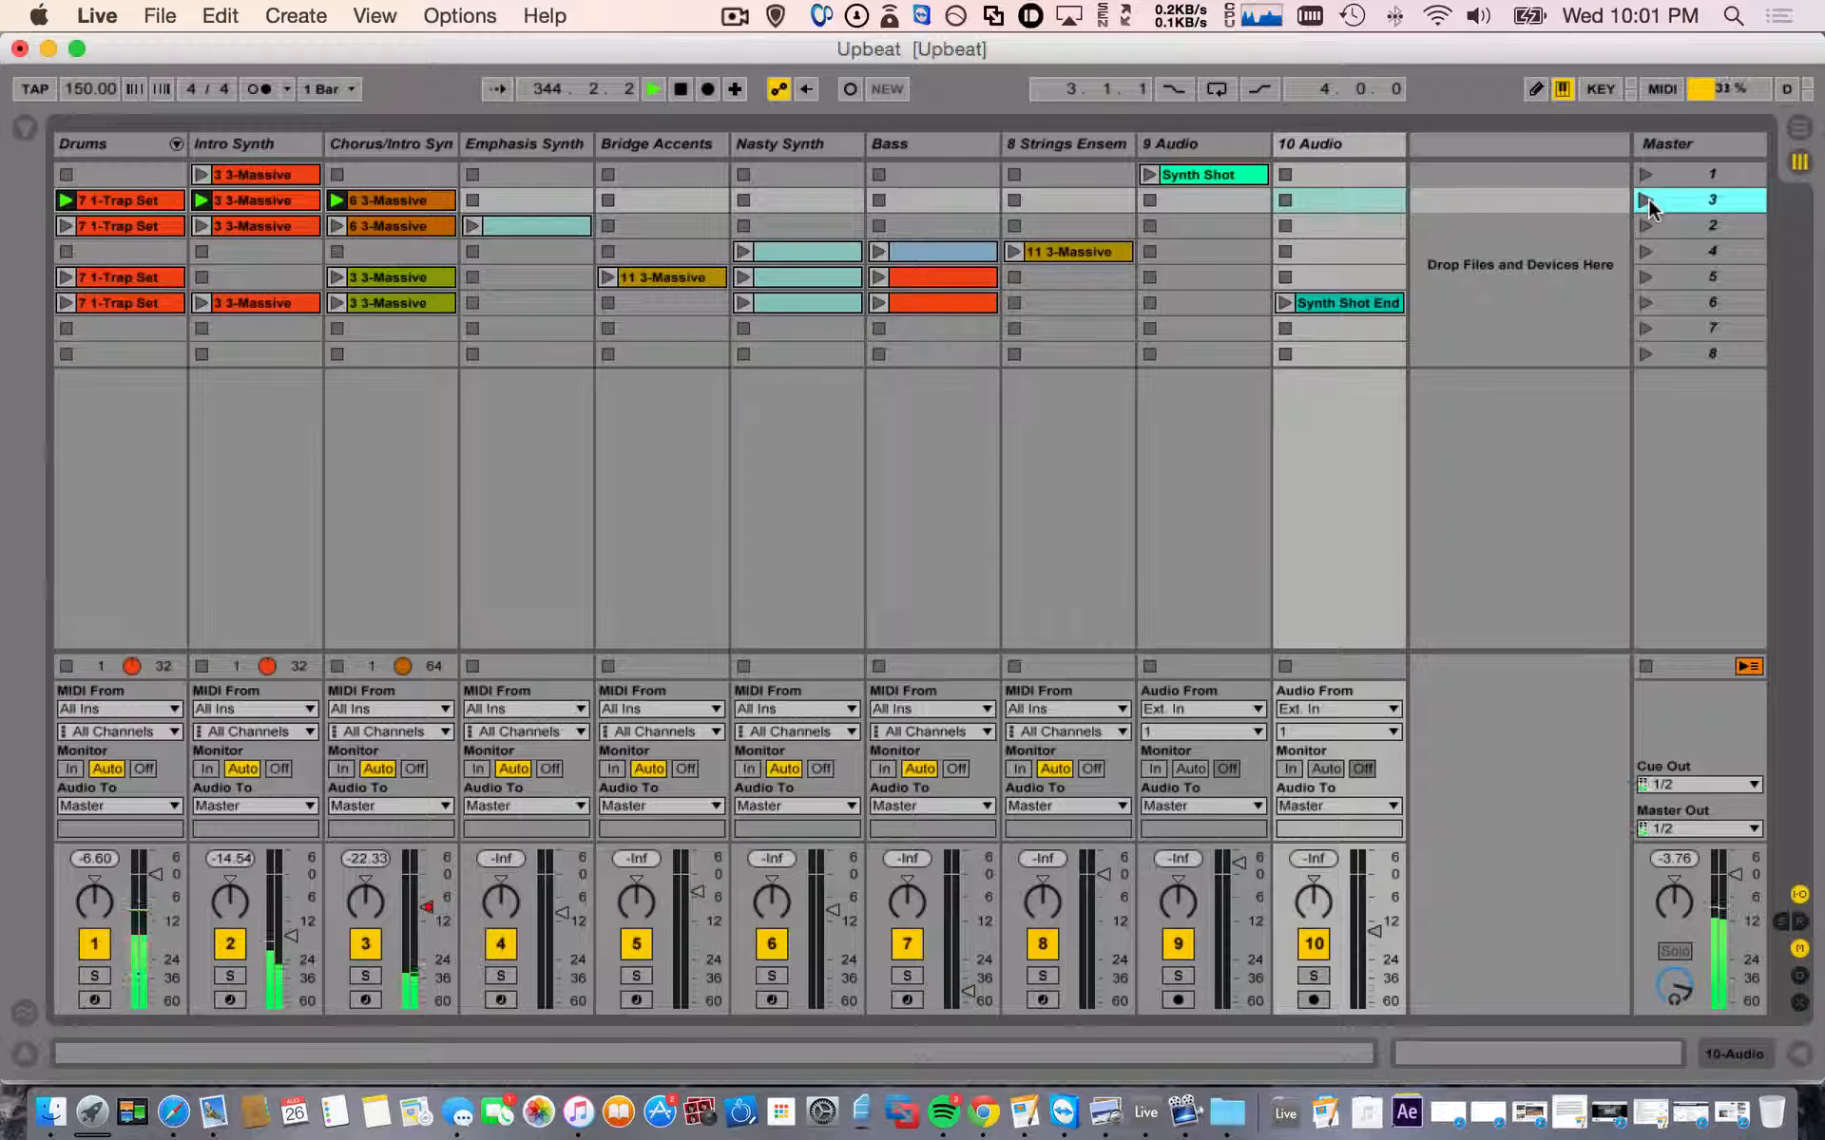
left_click(94, 944)
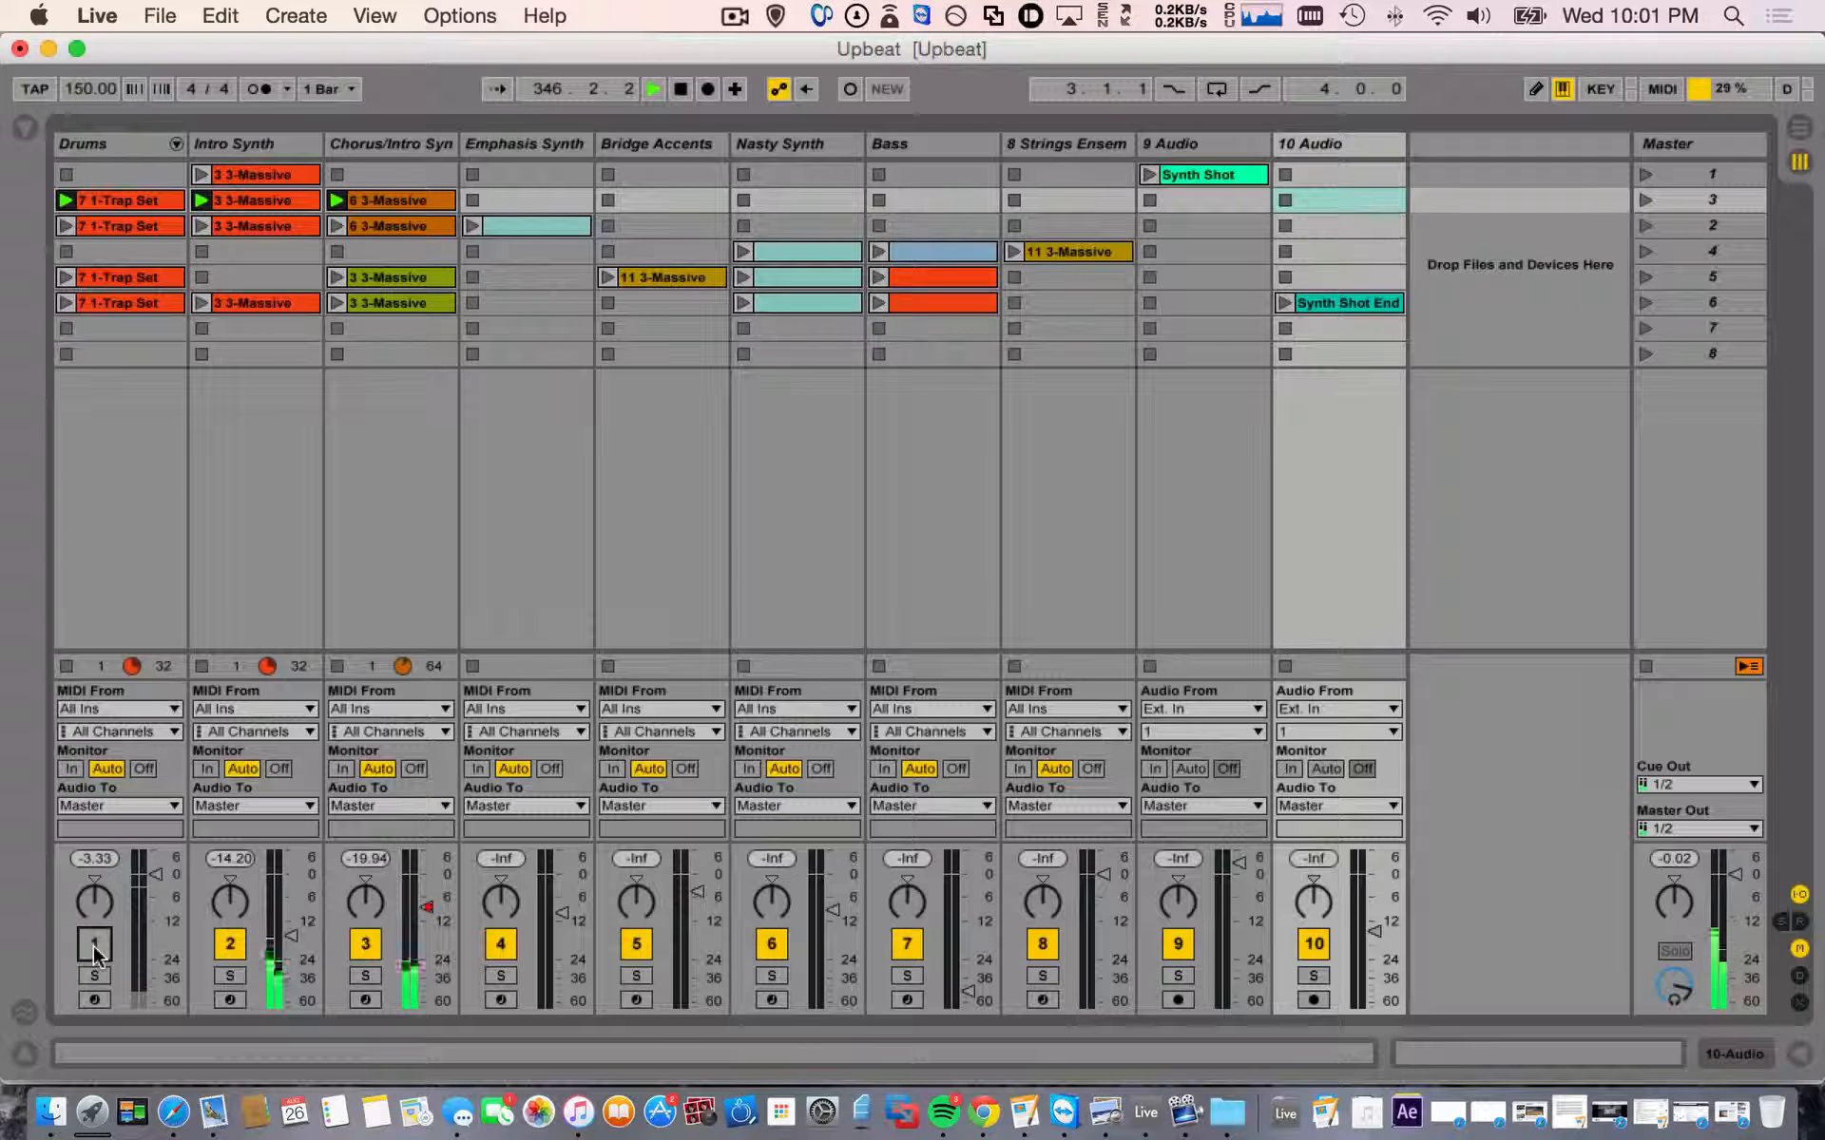
left_click(228, 950)
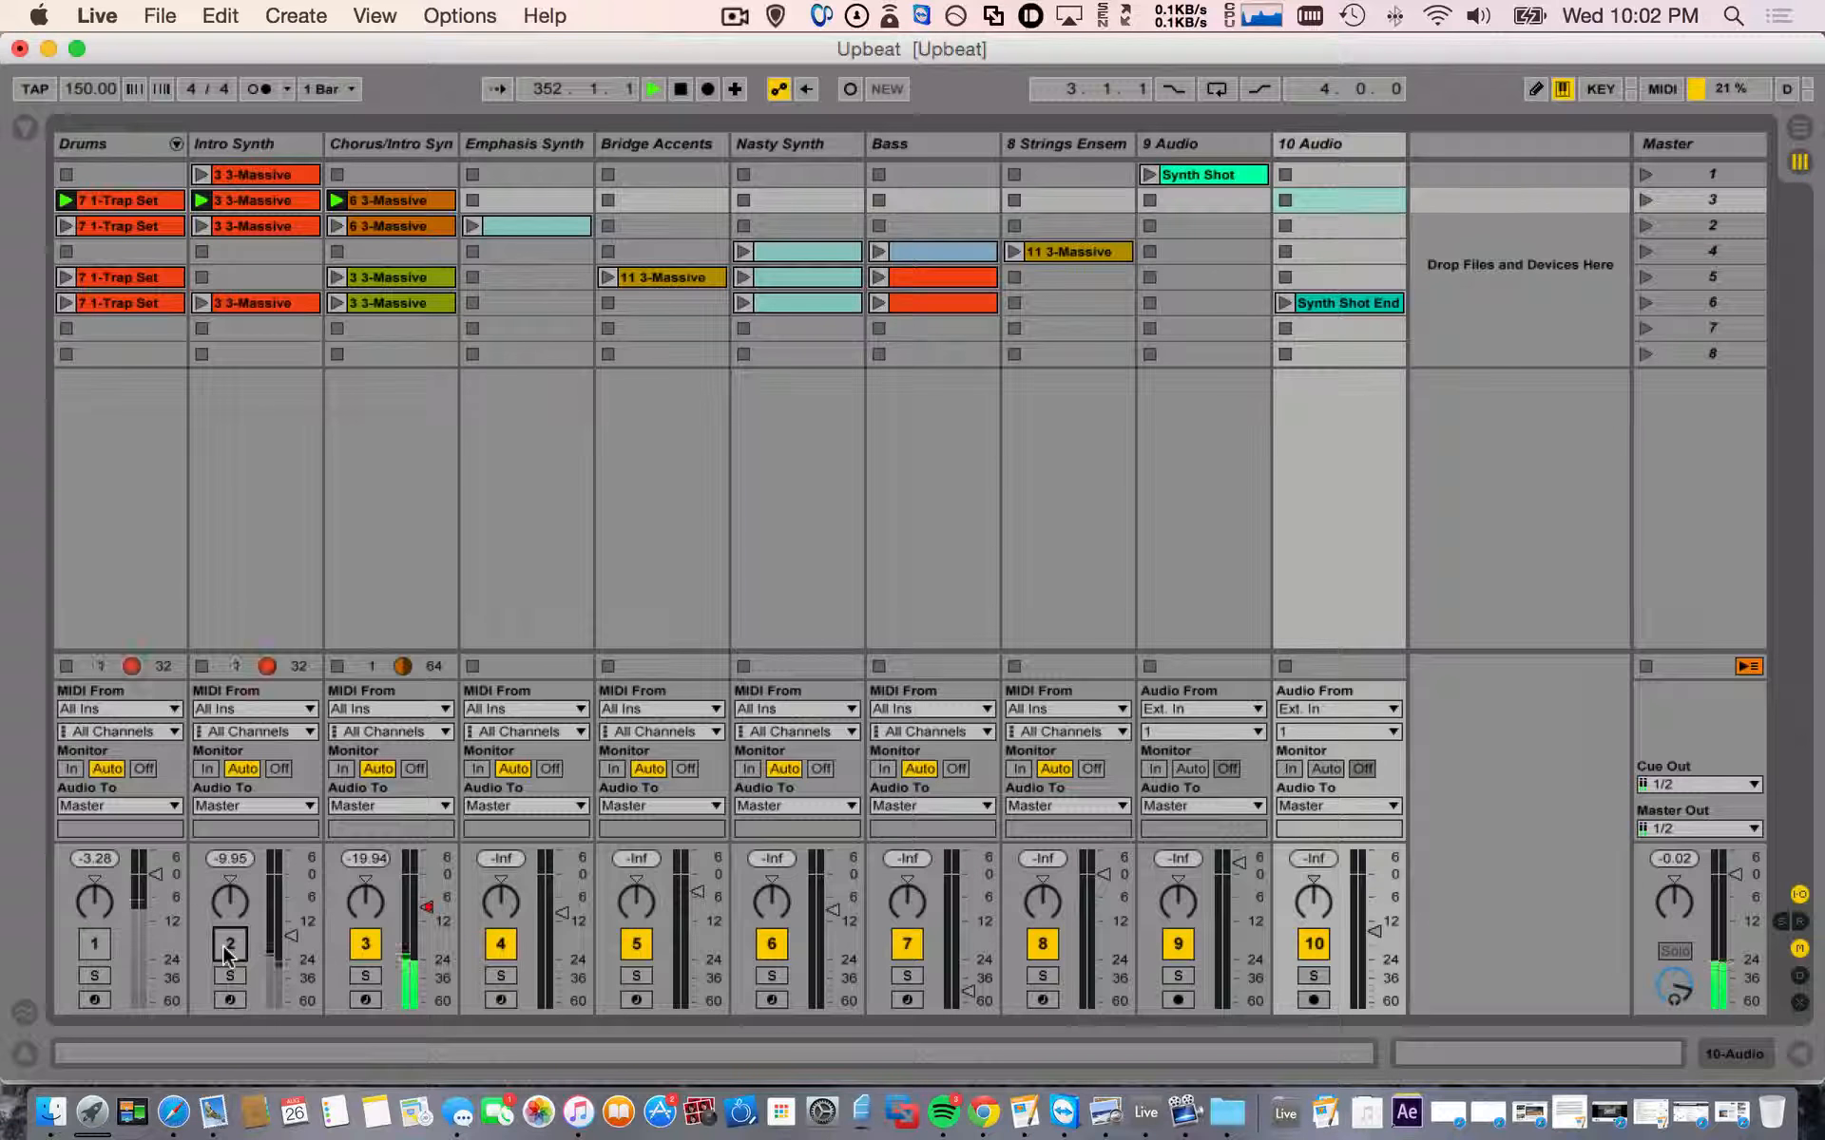
left_click(229, 946)
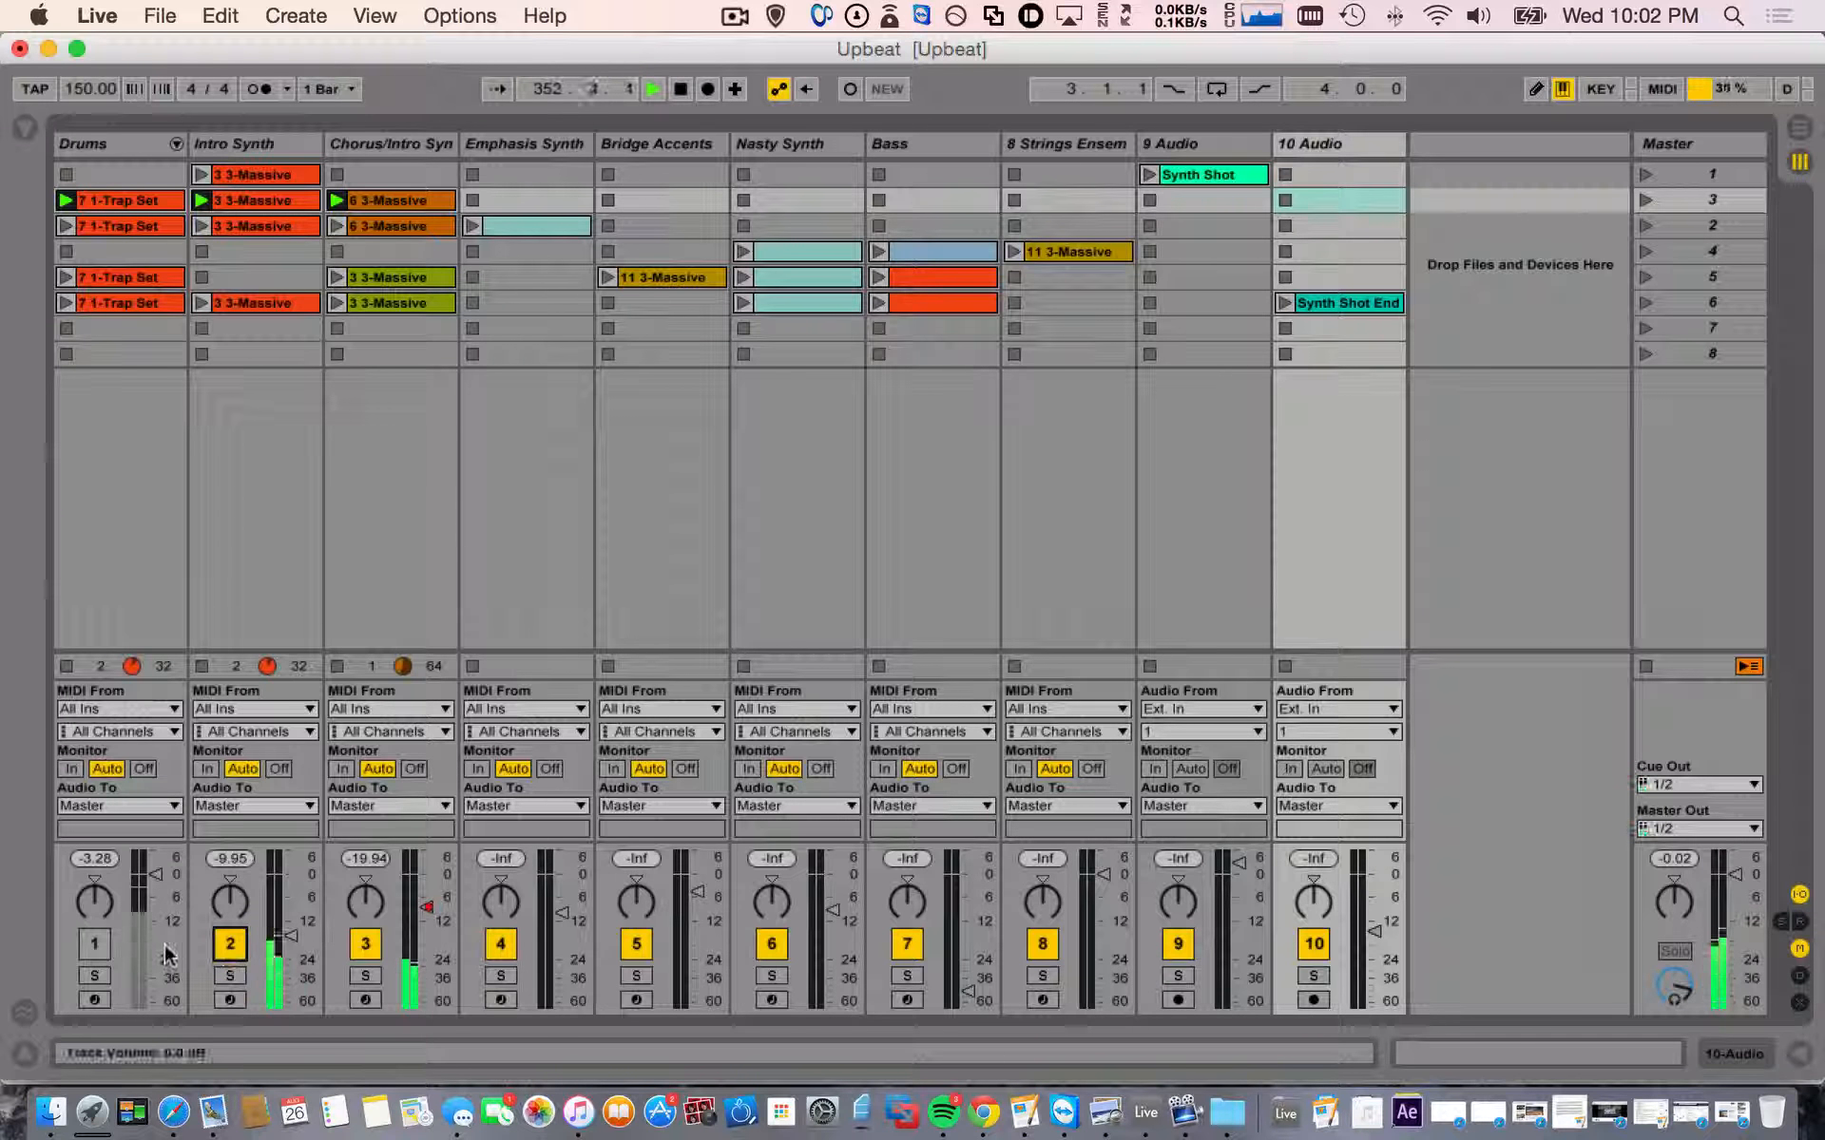
left_click(96, 945)
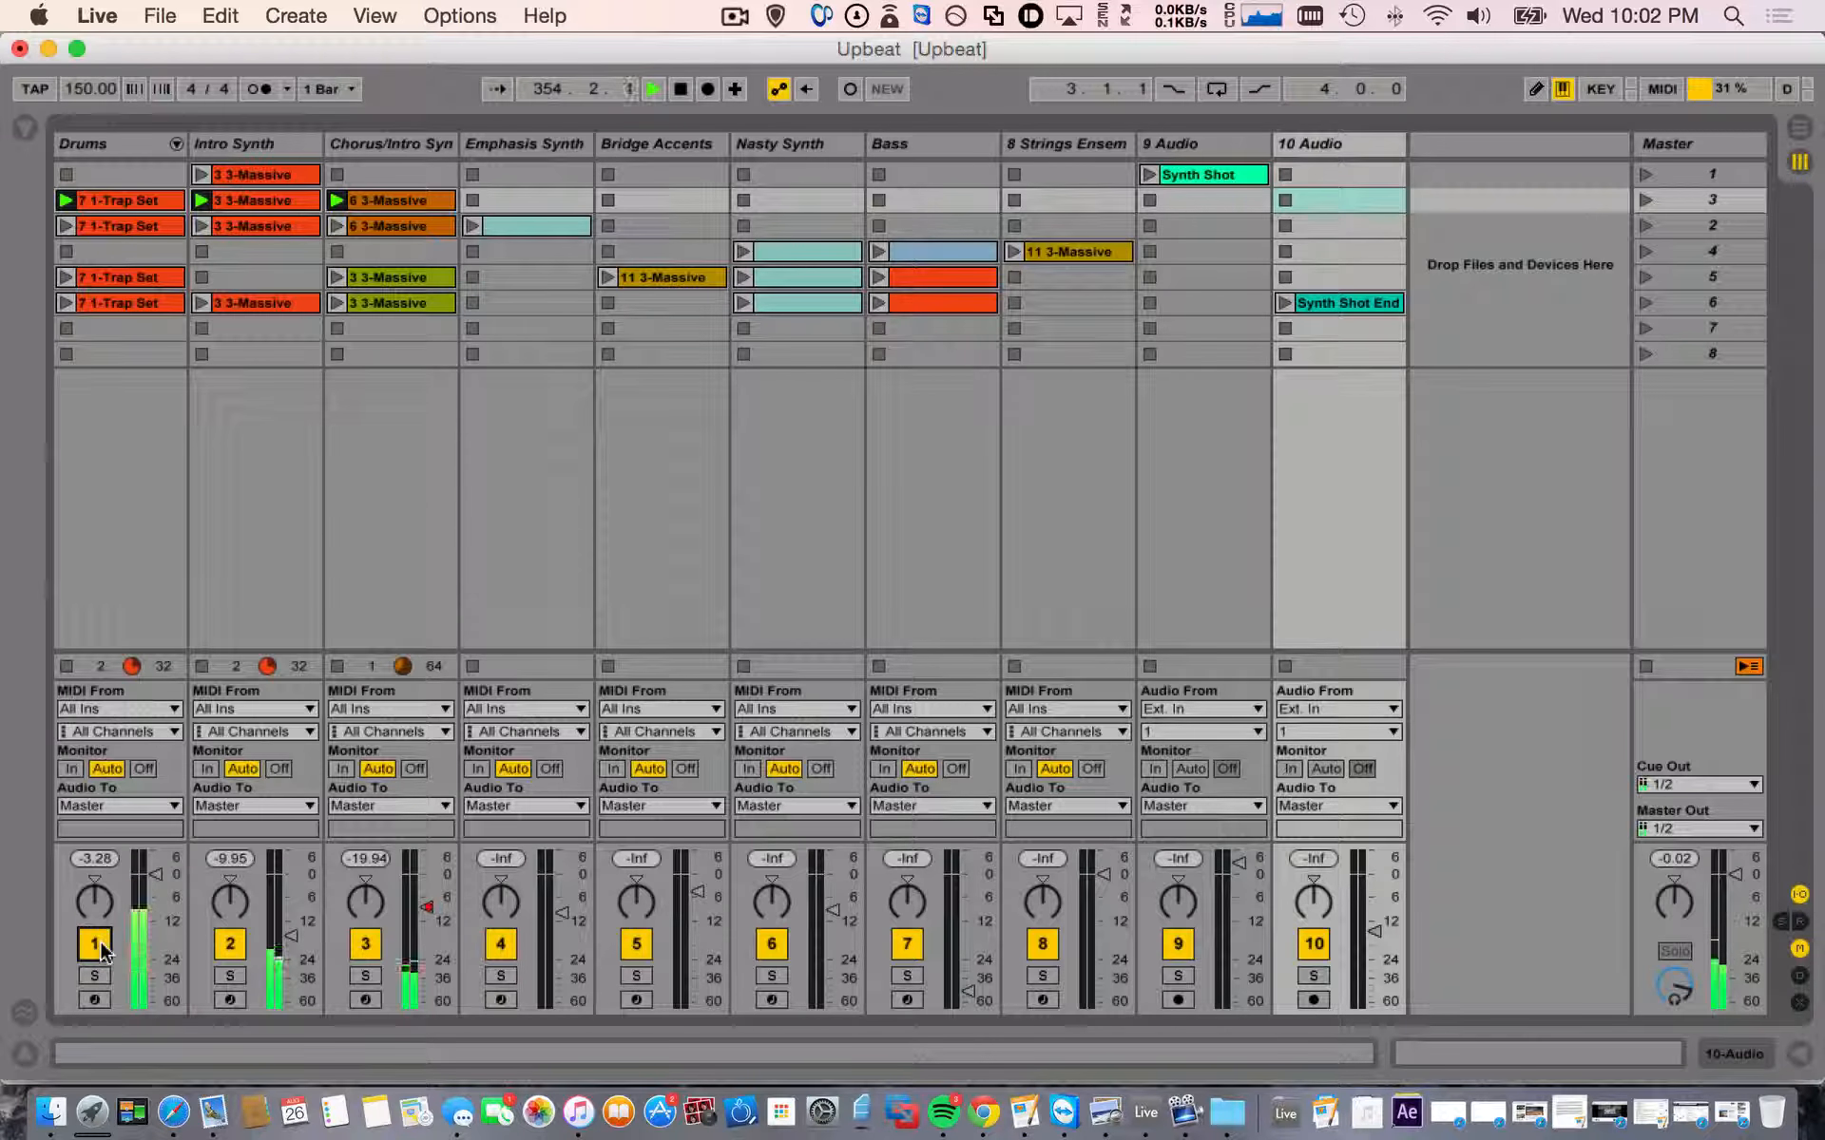
left_click(365, 979)
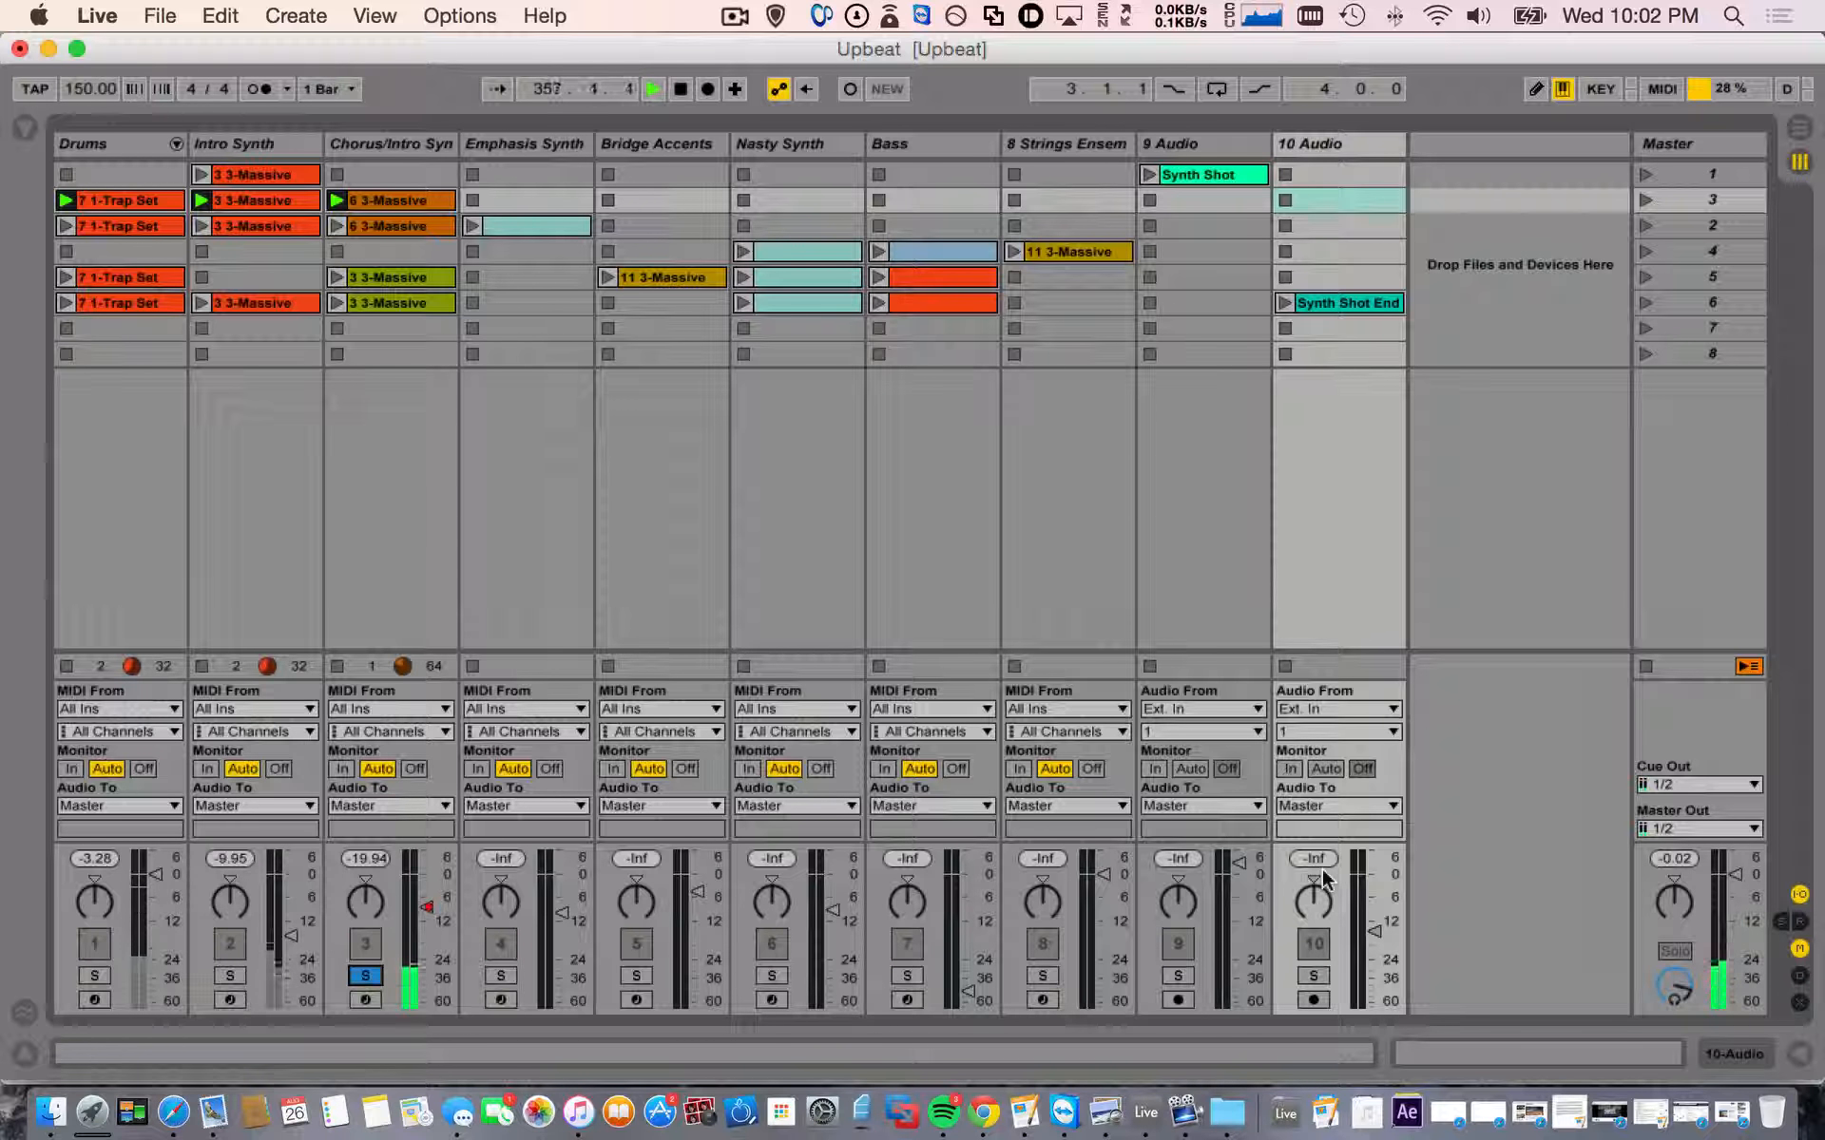
left_click(366, 977)
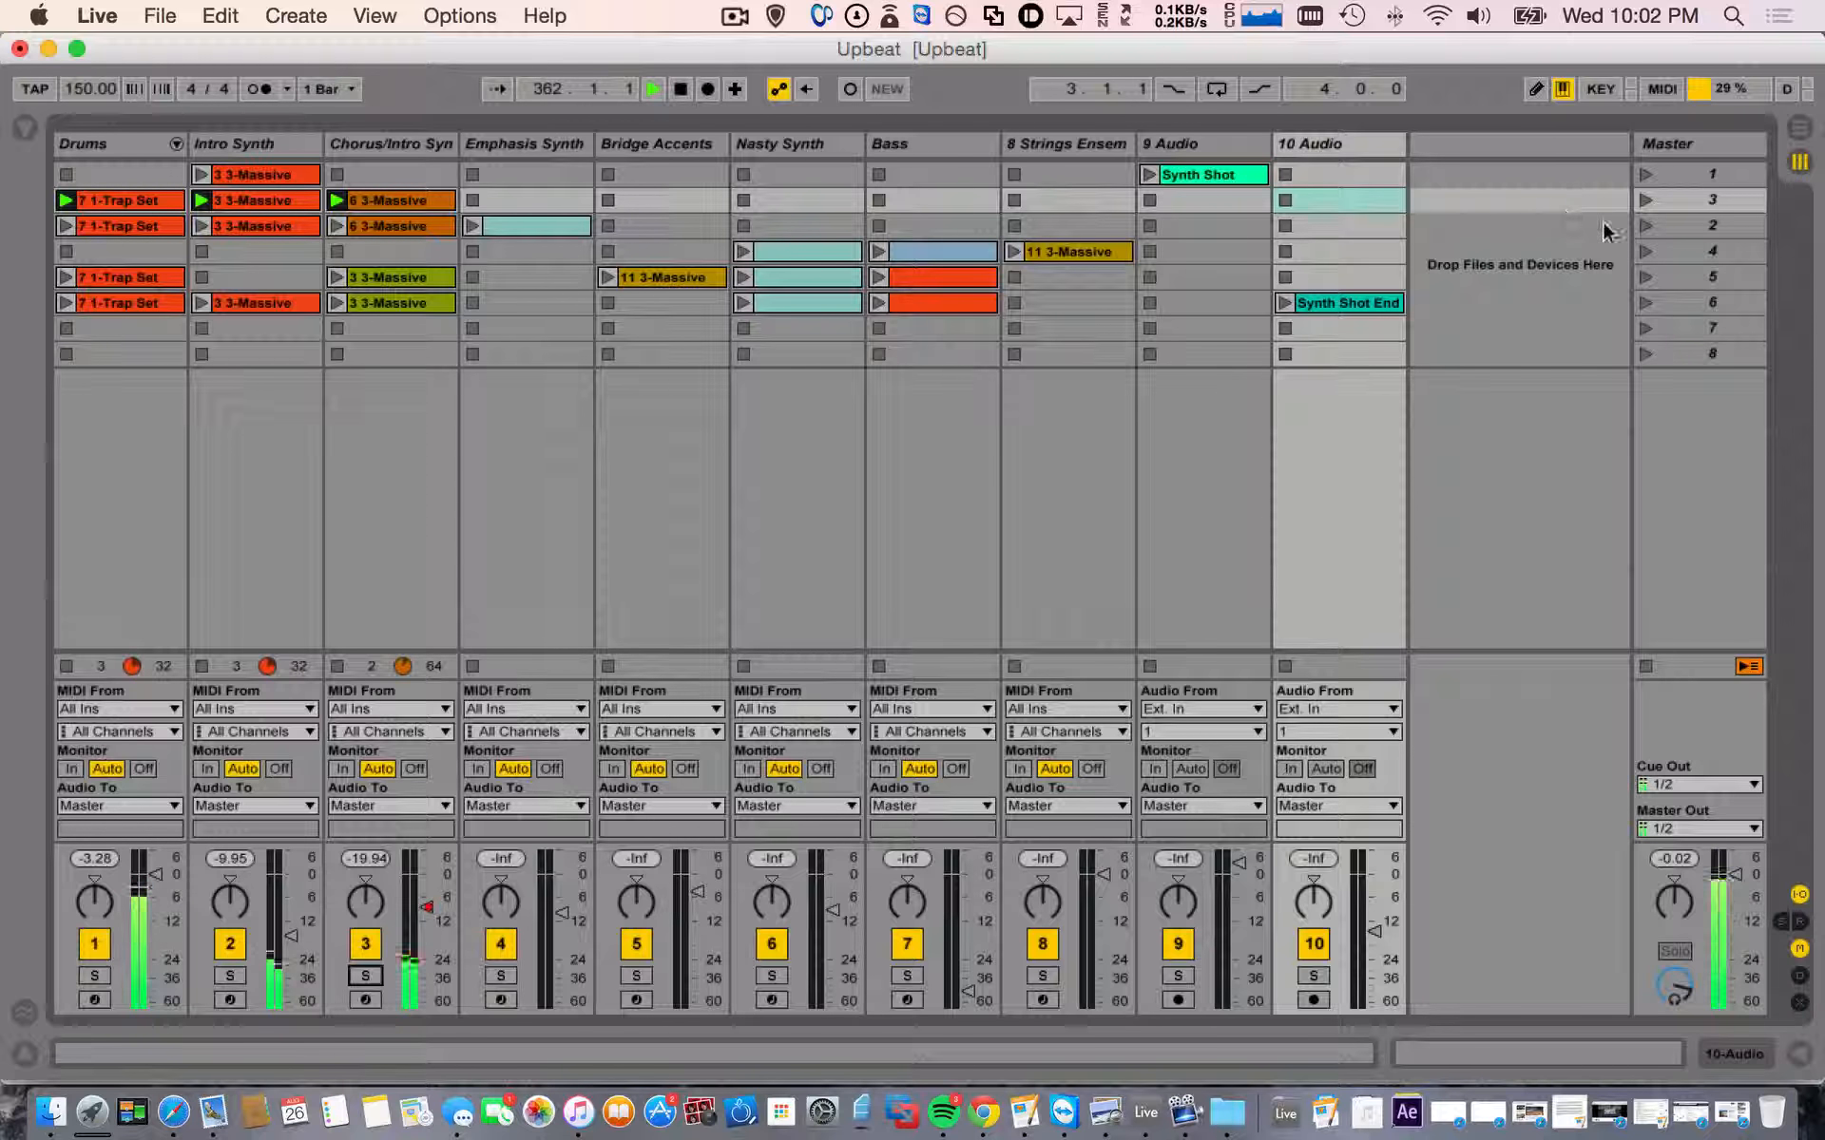
- Launch scene 2 followed by scene 5 to hear them, and stop playback
left_click(1692, 228)
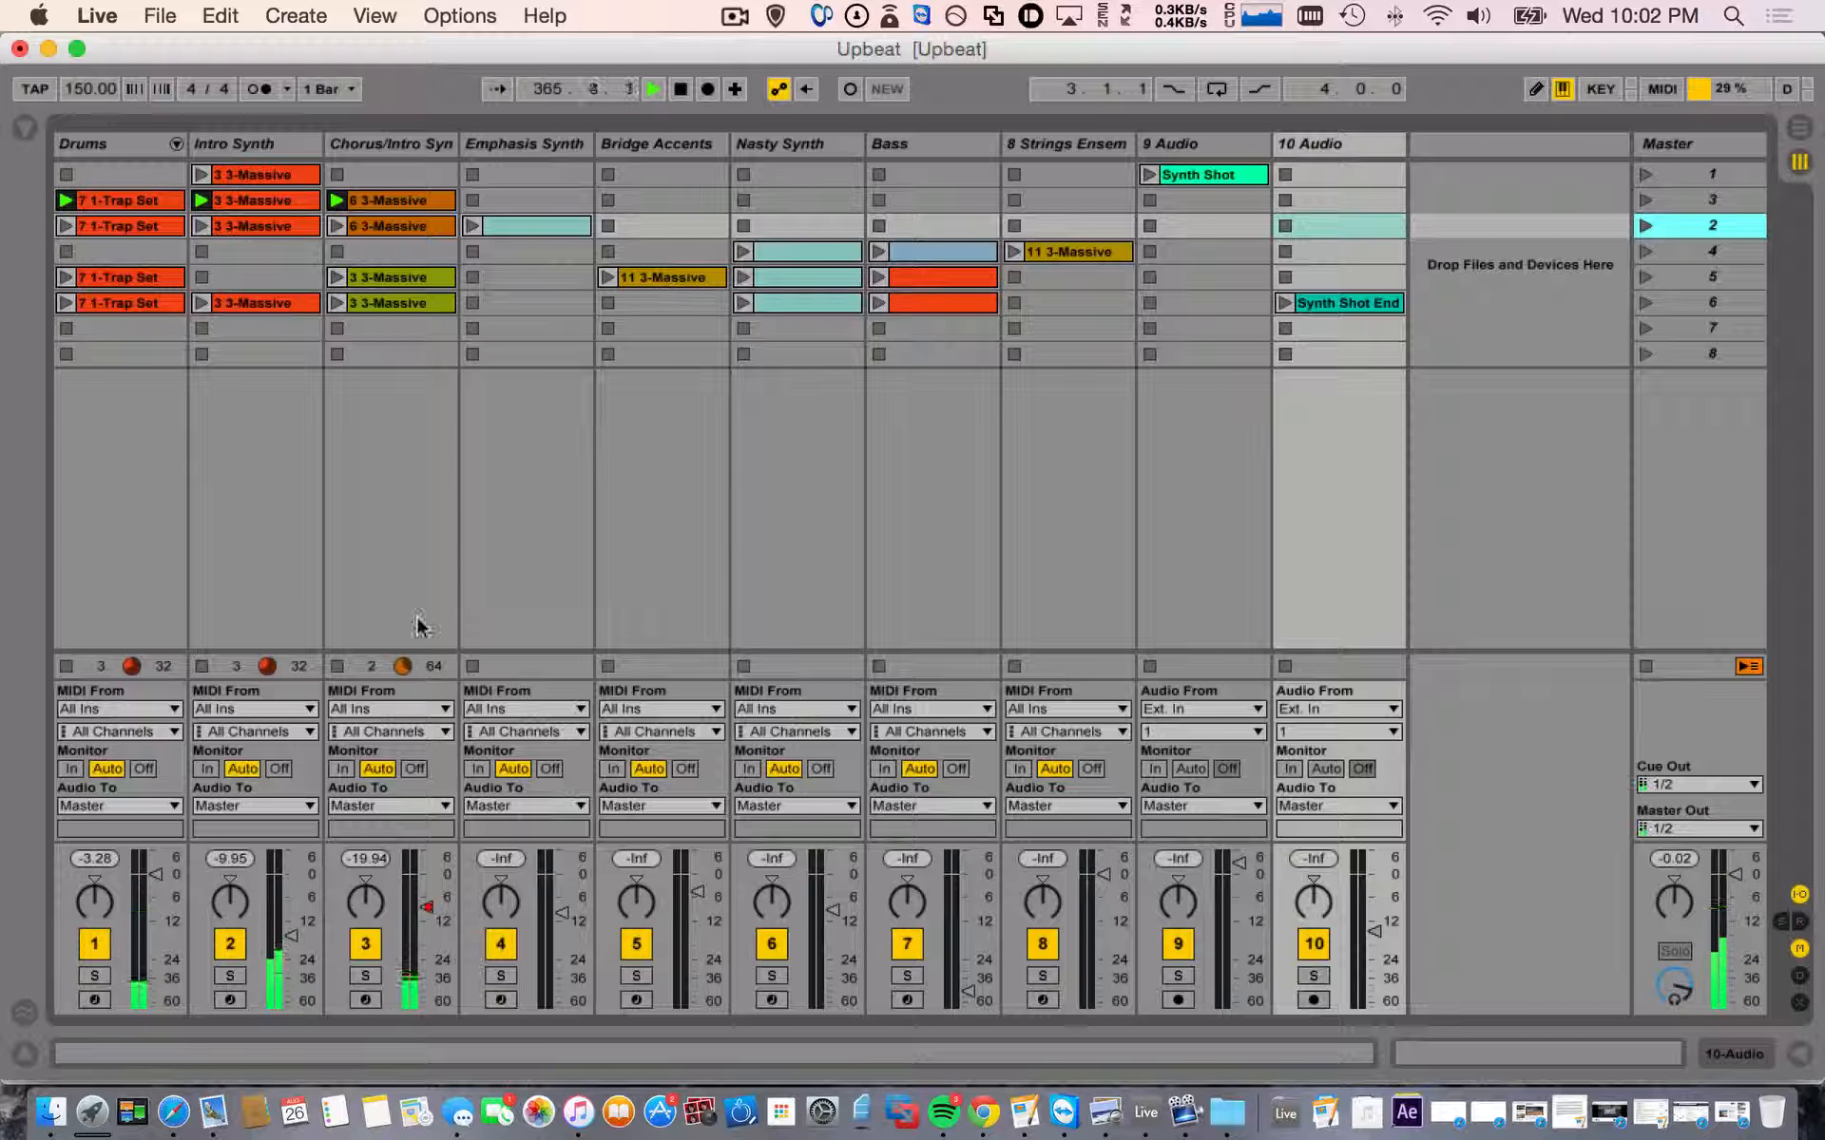
left_click(1645, 226)
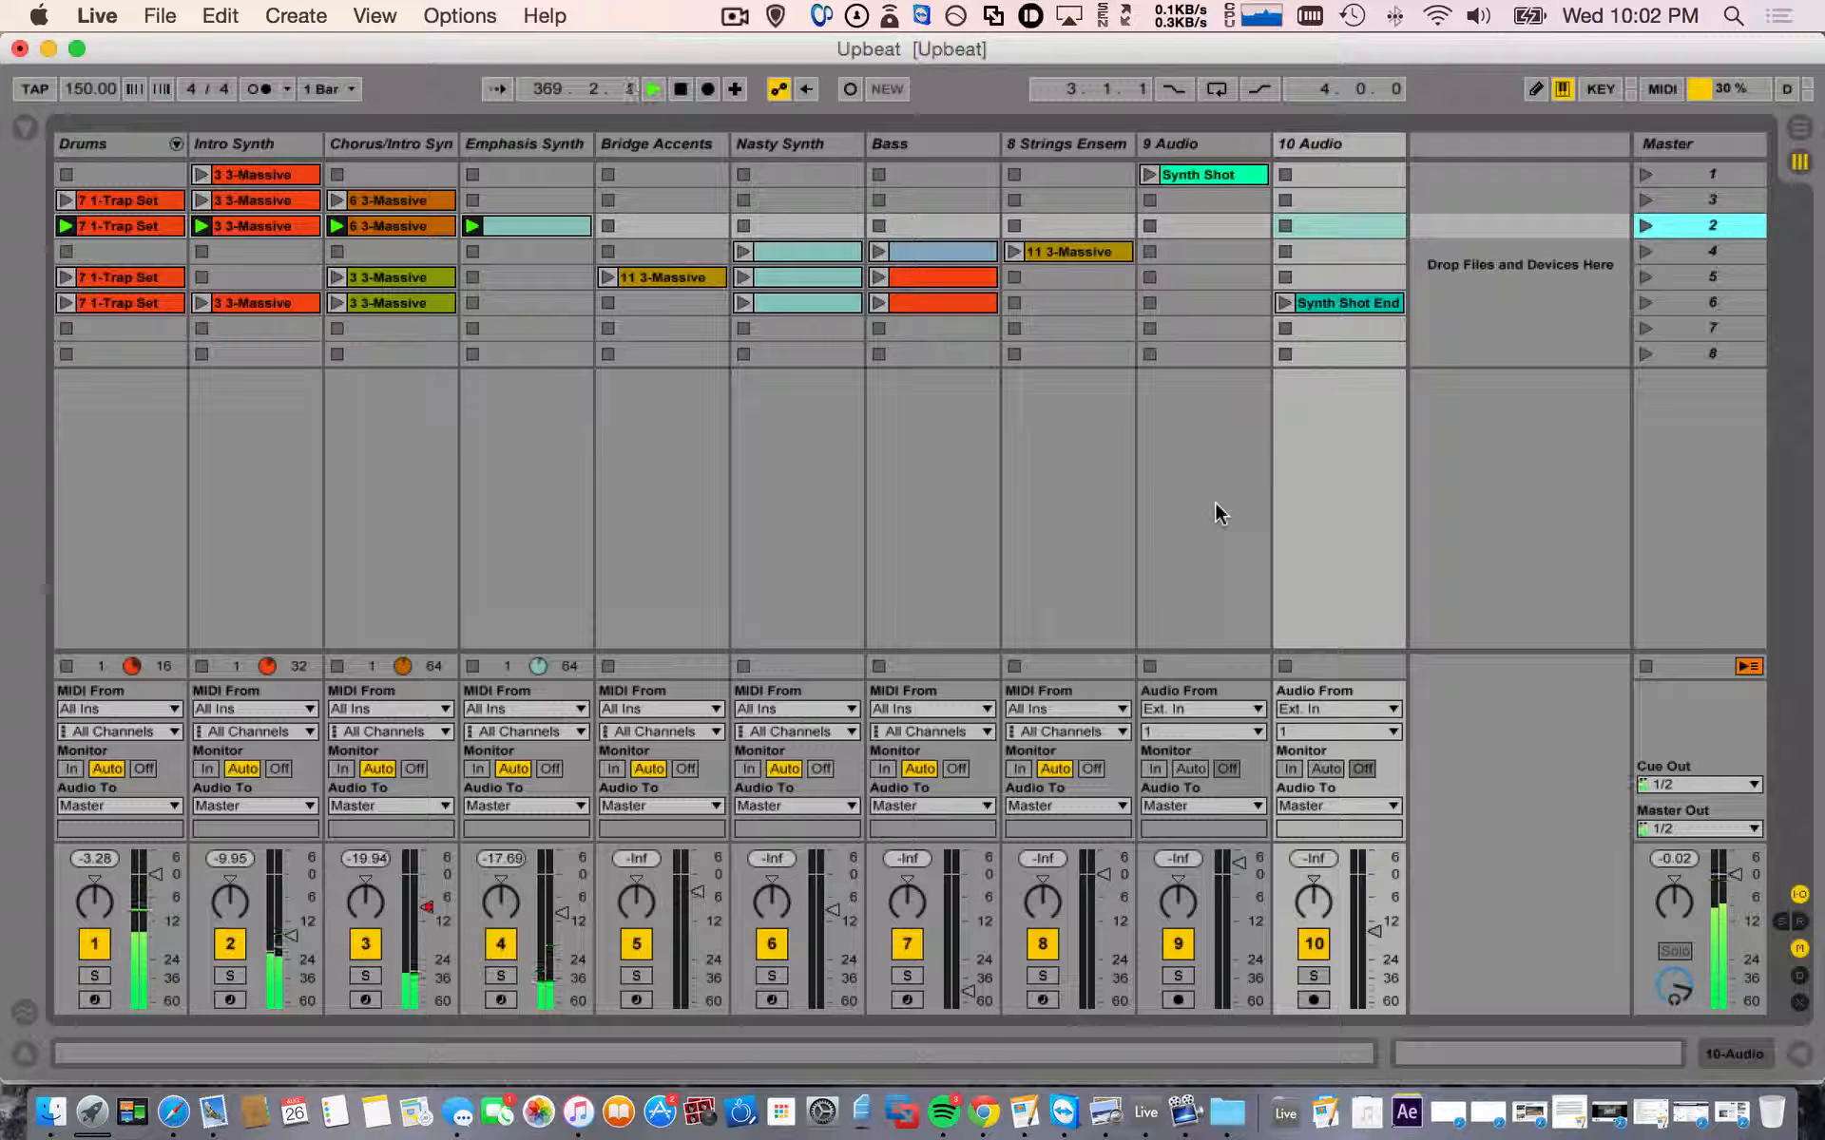
left_click(1646, 277)
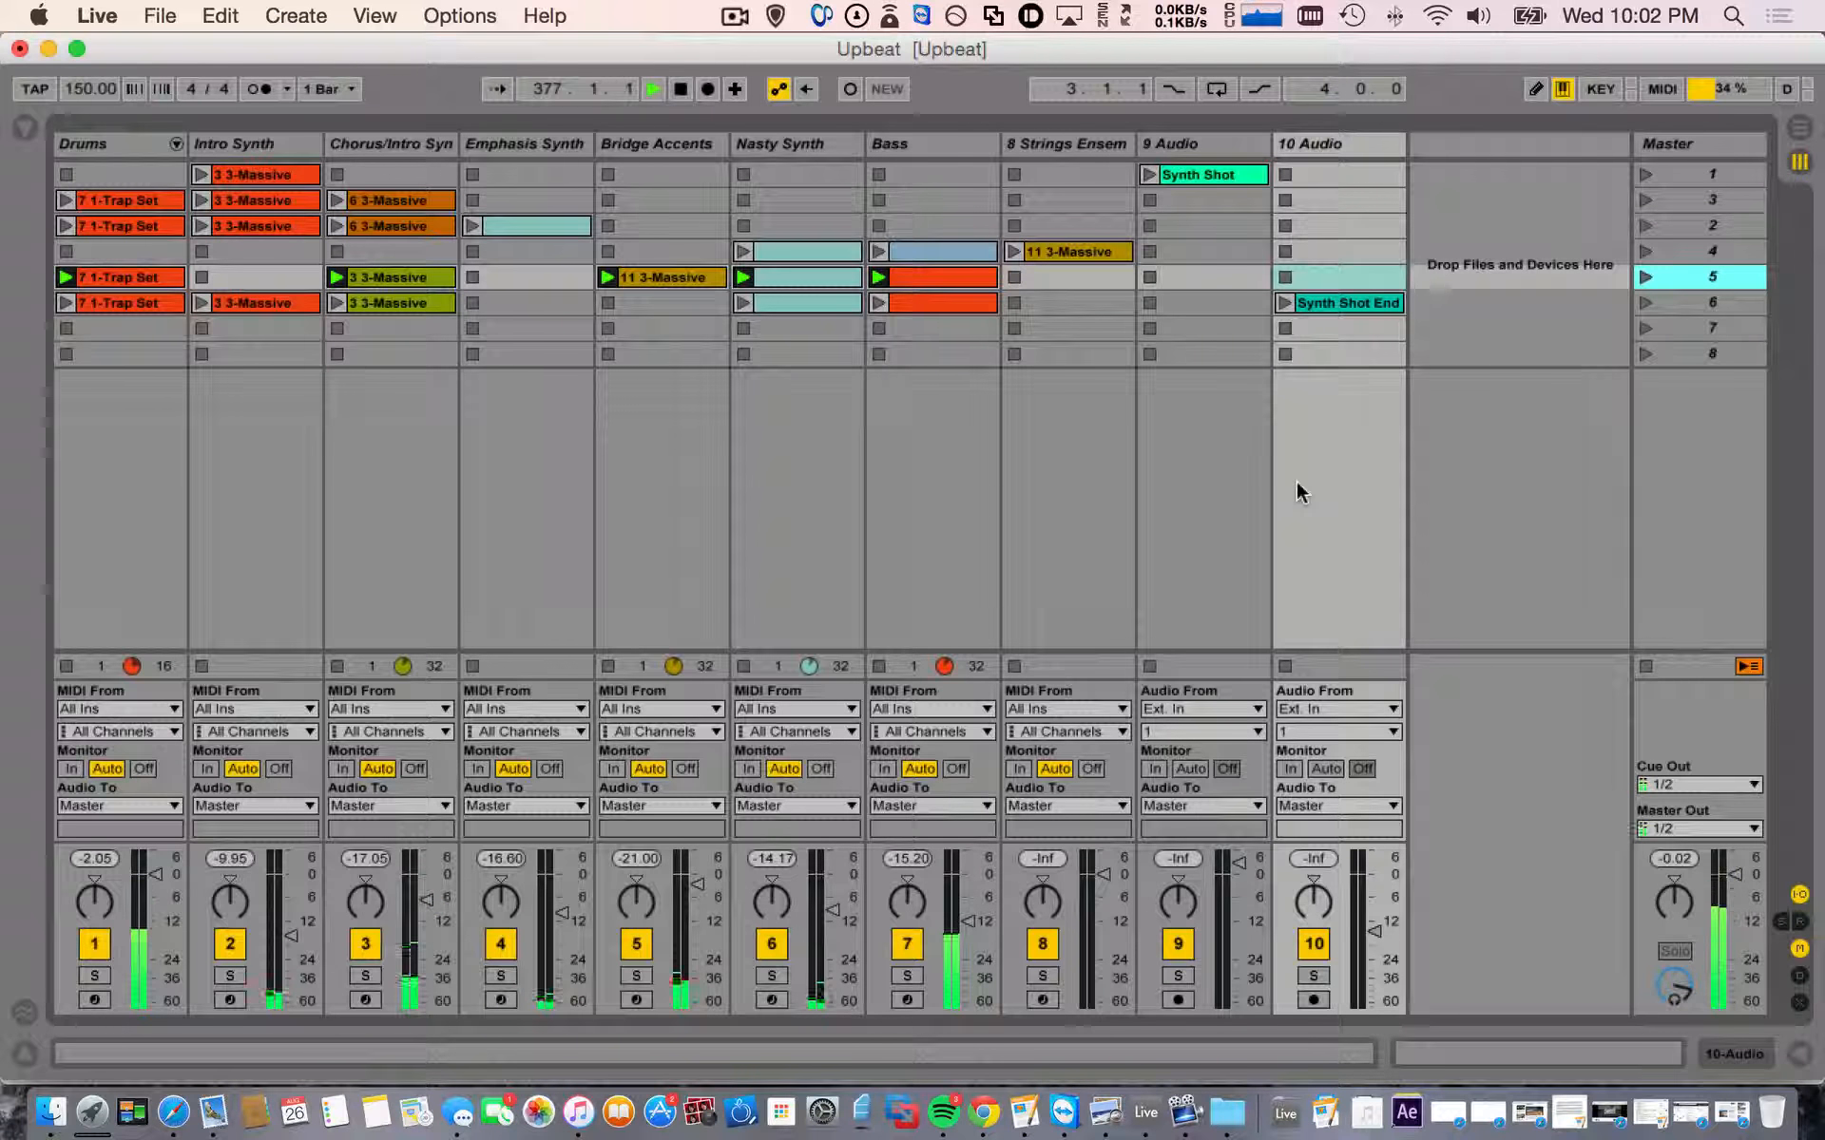
key("space")
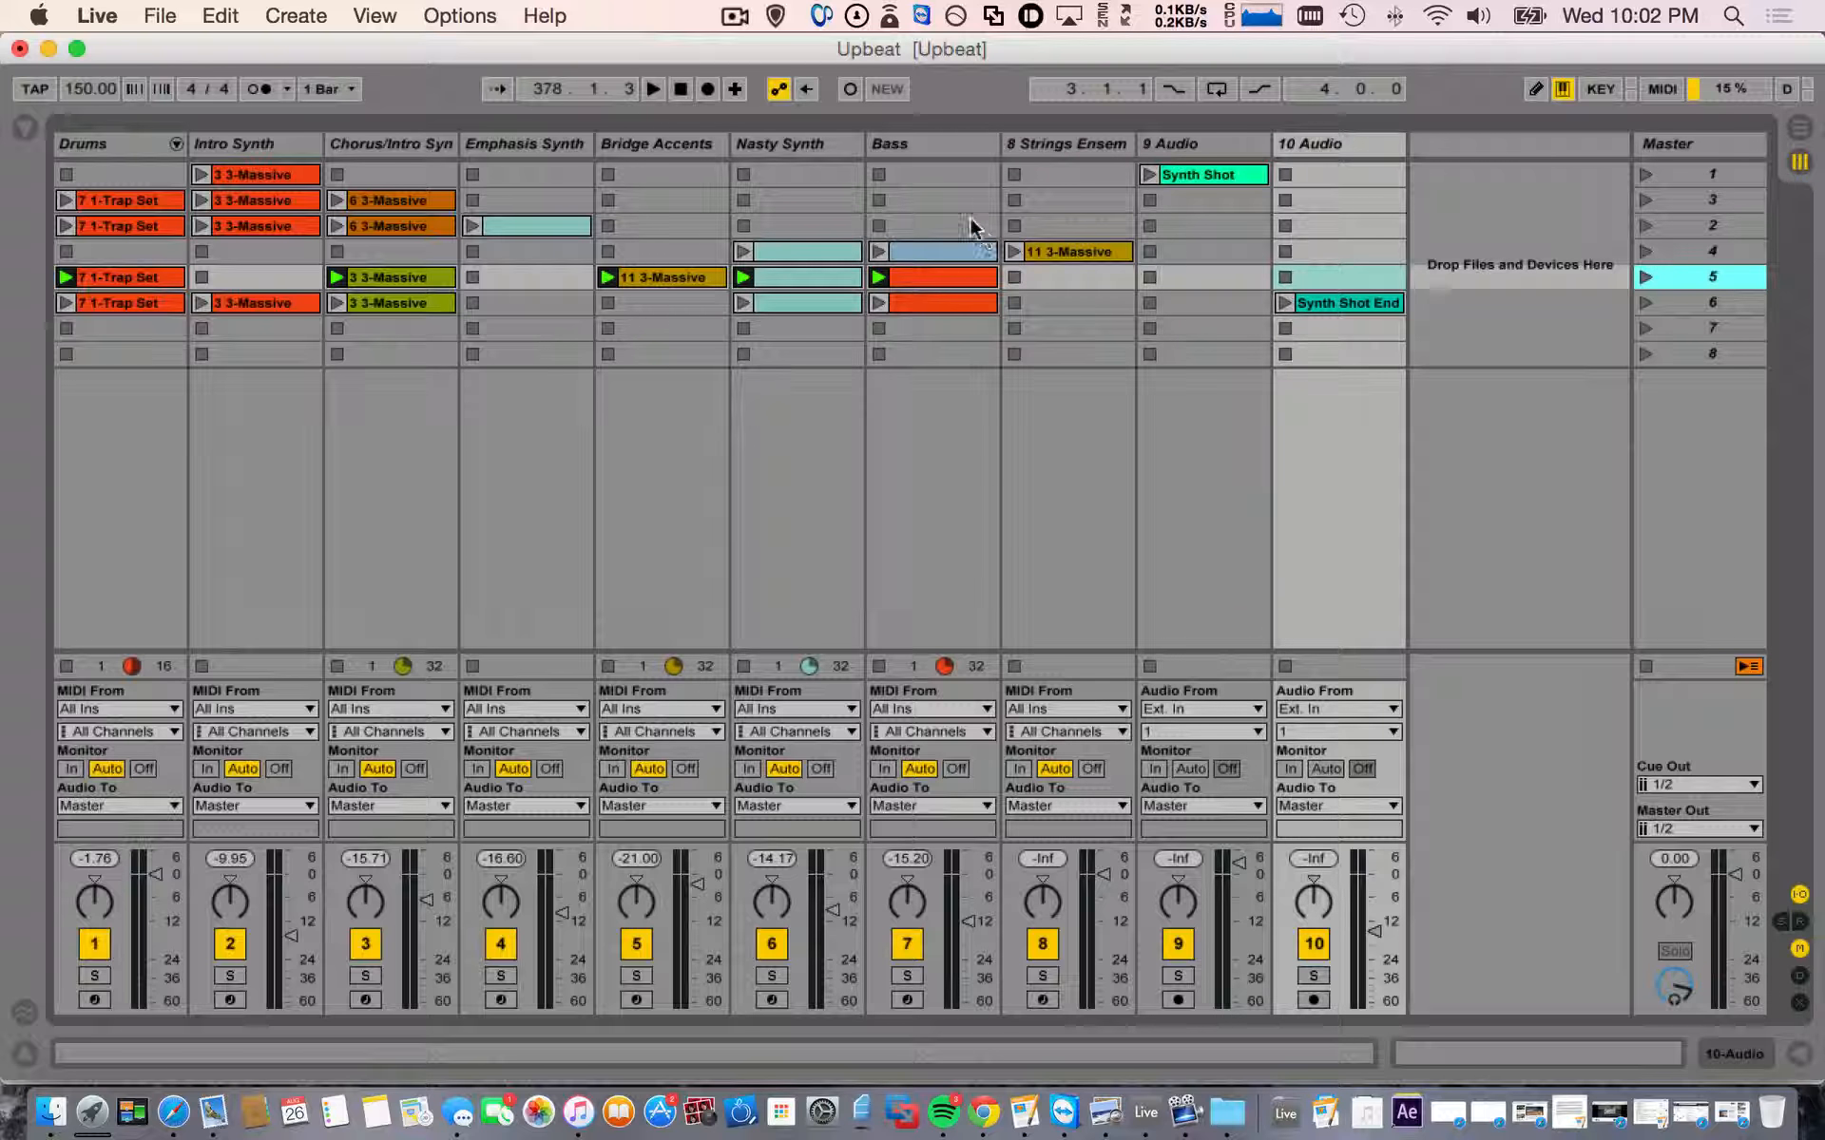
double_click(686, 200)
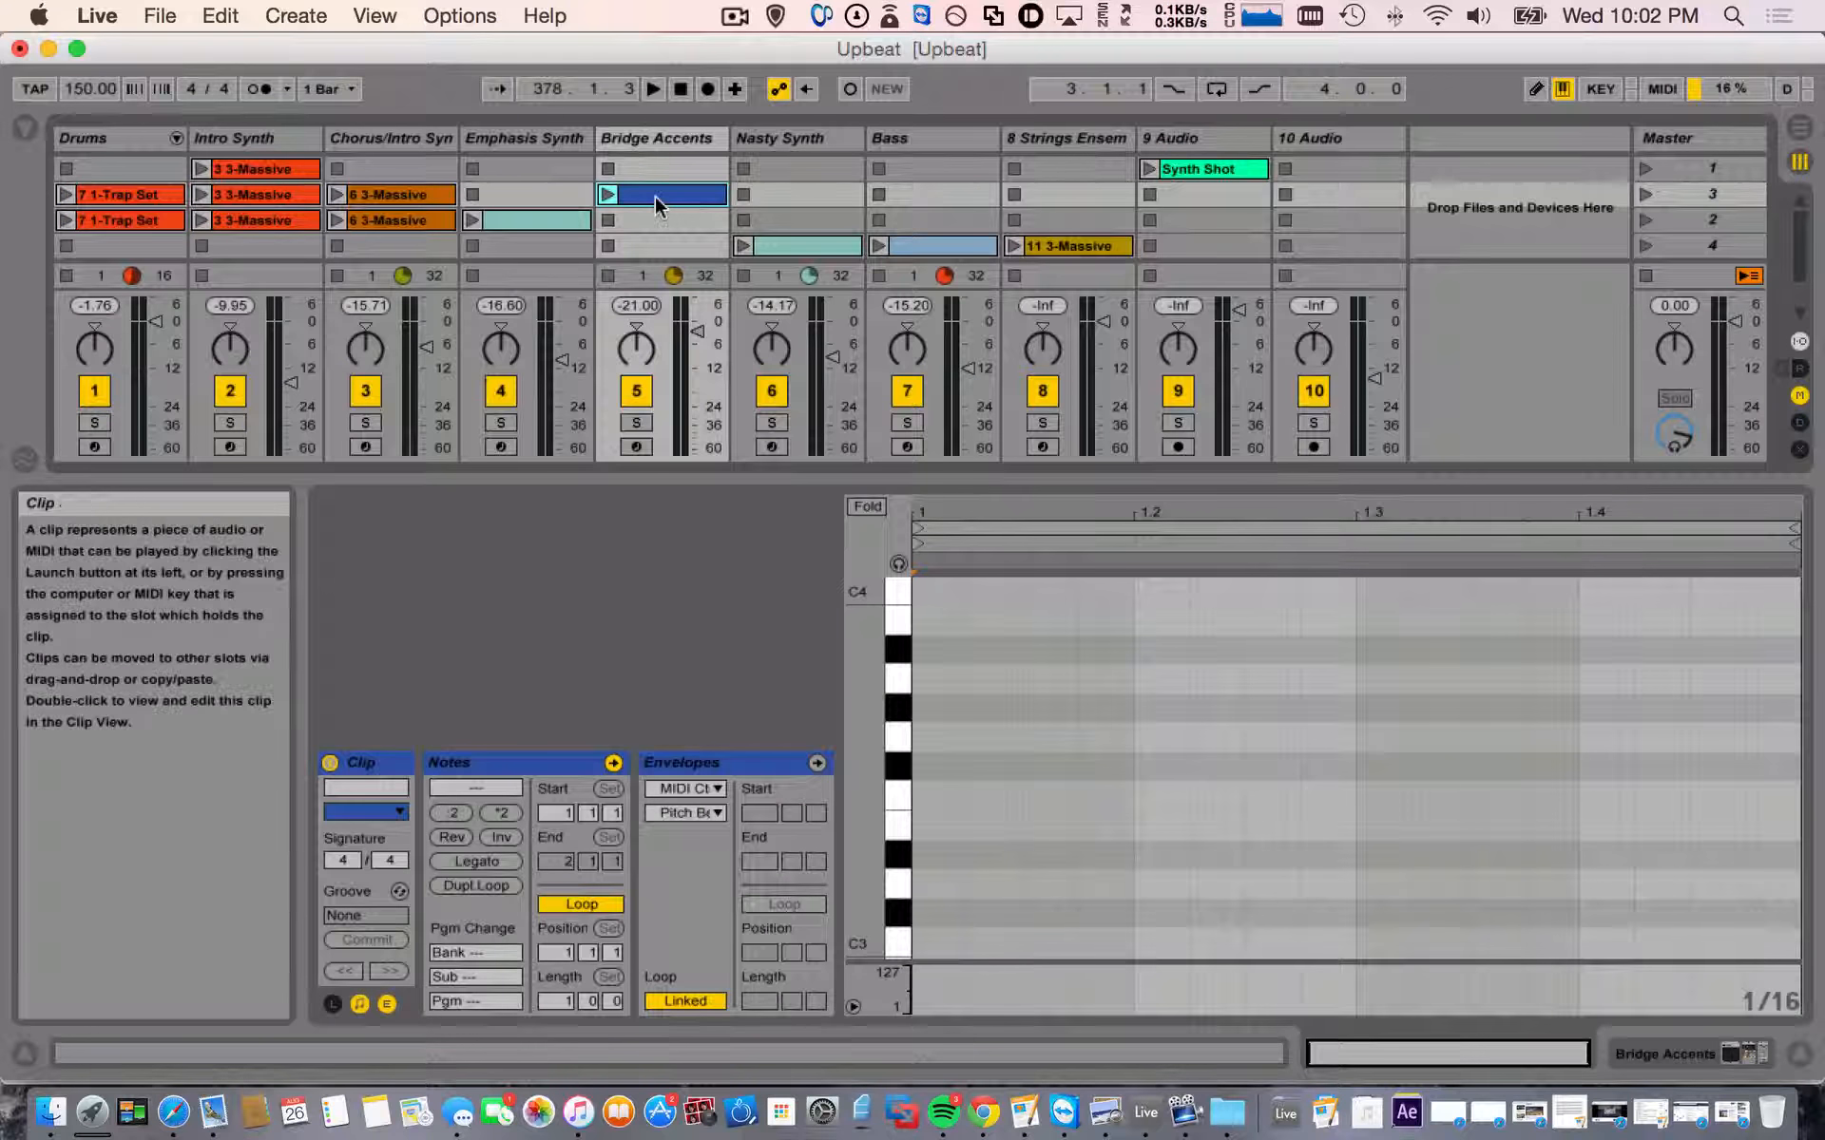
key("Delete")
left_click(1799, 1054)
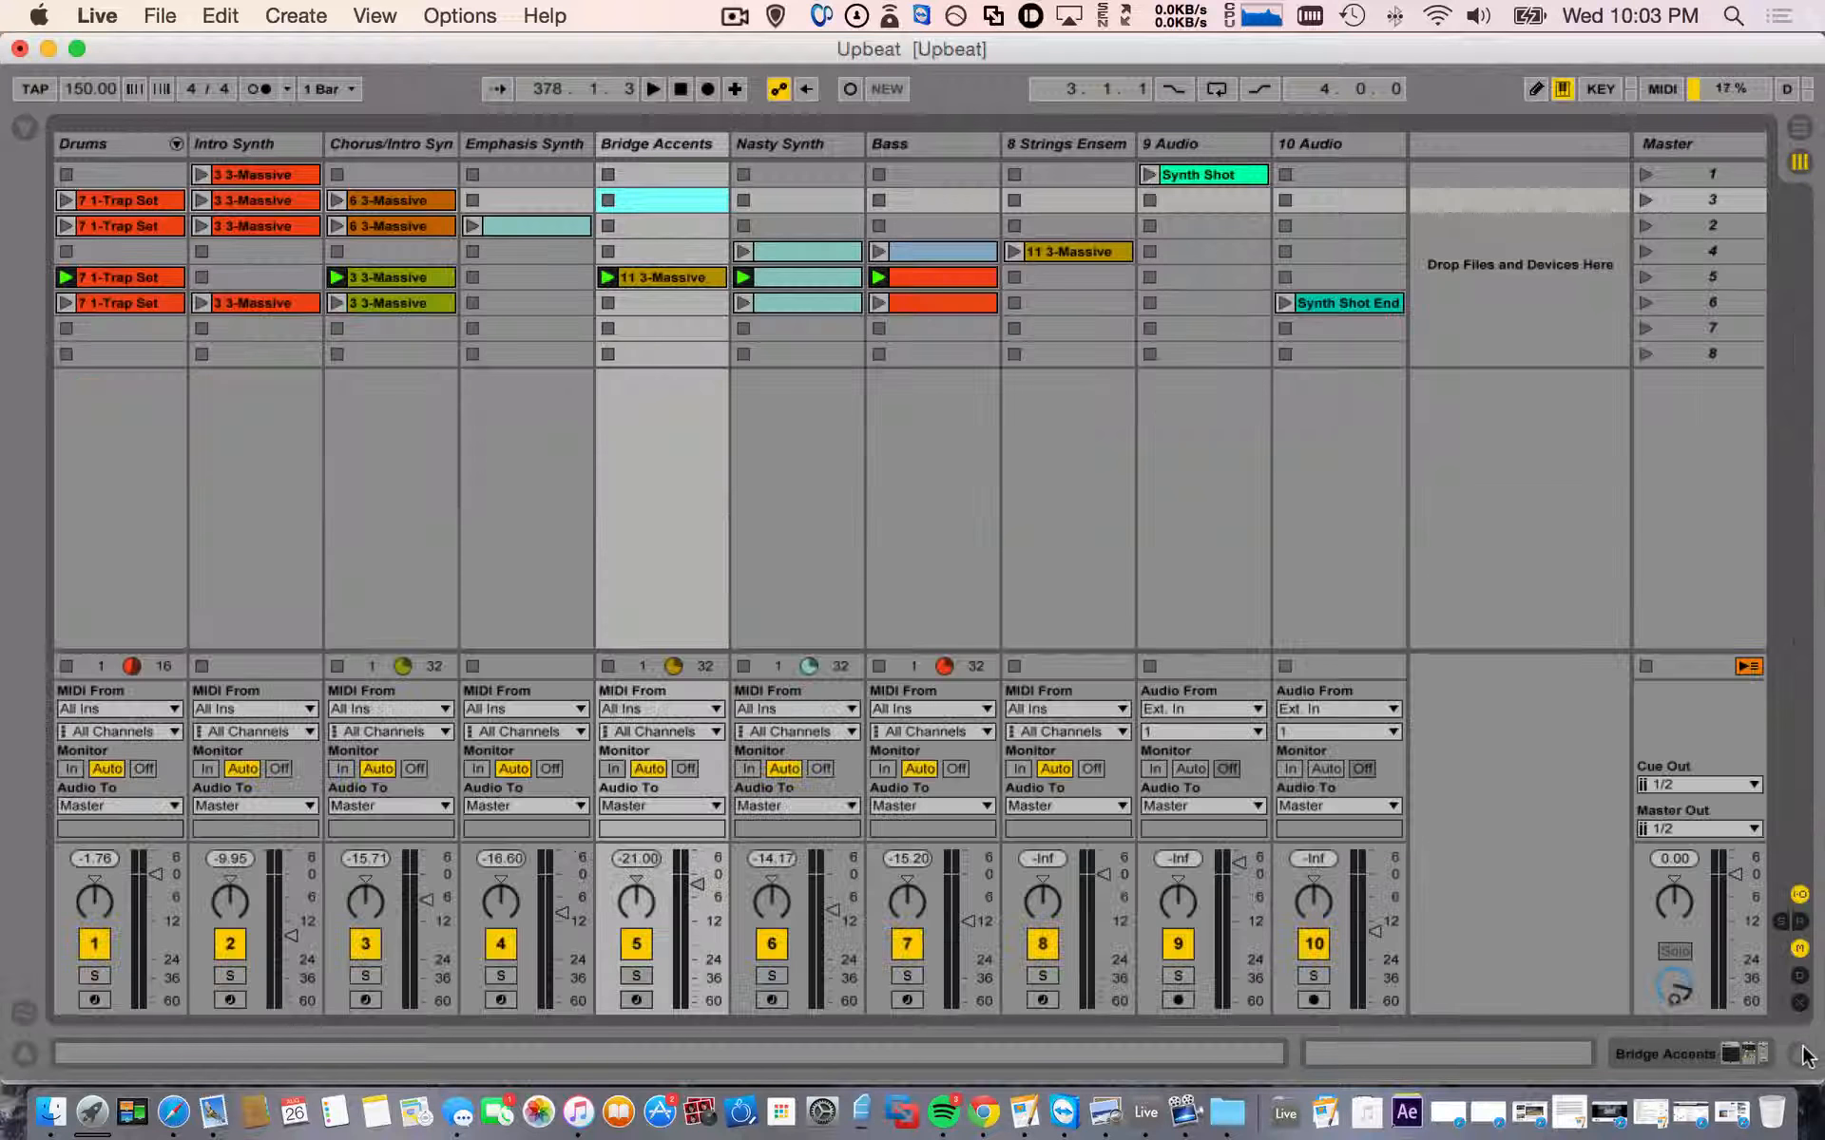
- Open the Chorus/Intro Synth track's scene 3 clip in the note editor and hide the info view
left_click(375, 201)
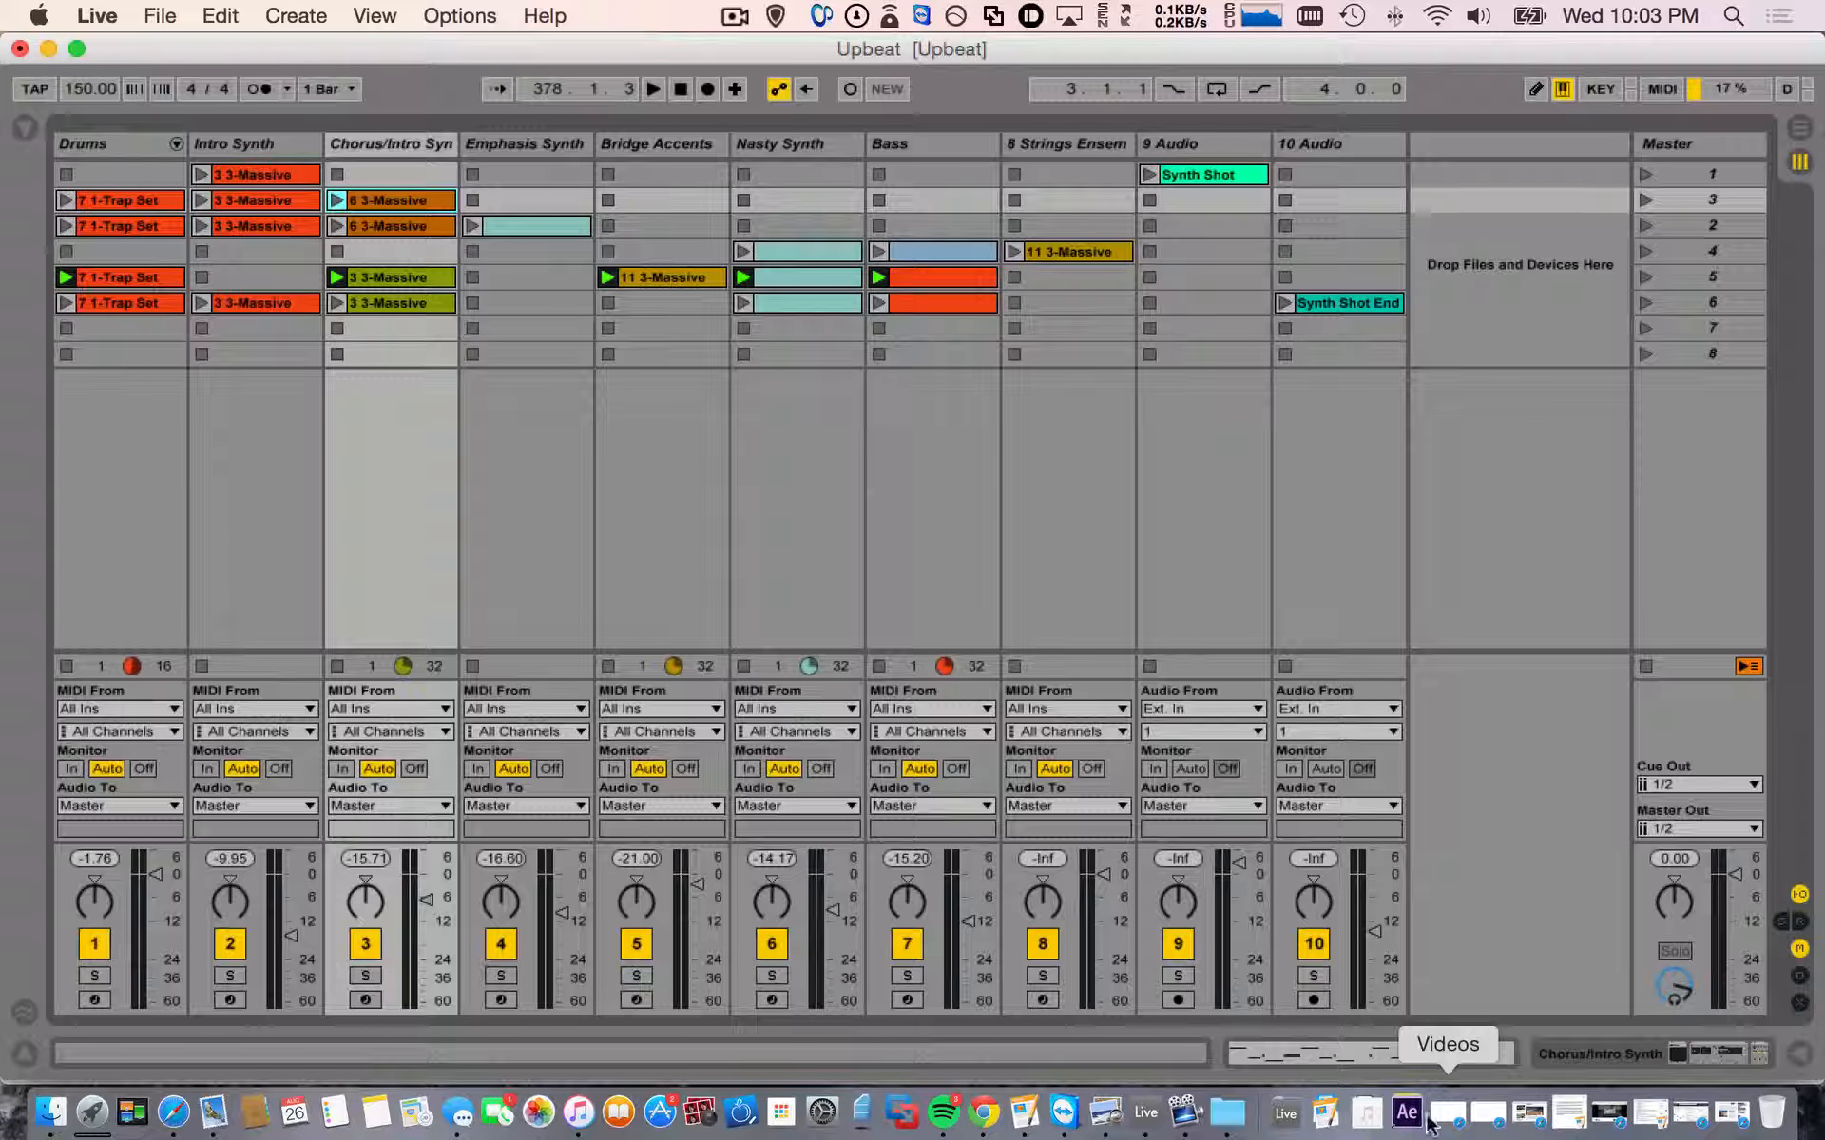
left_click(1381, 1057)
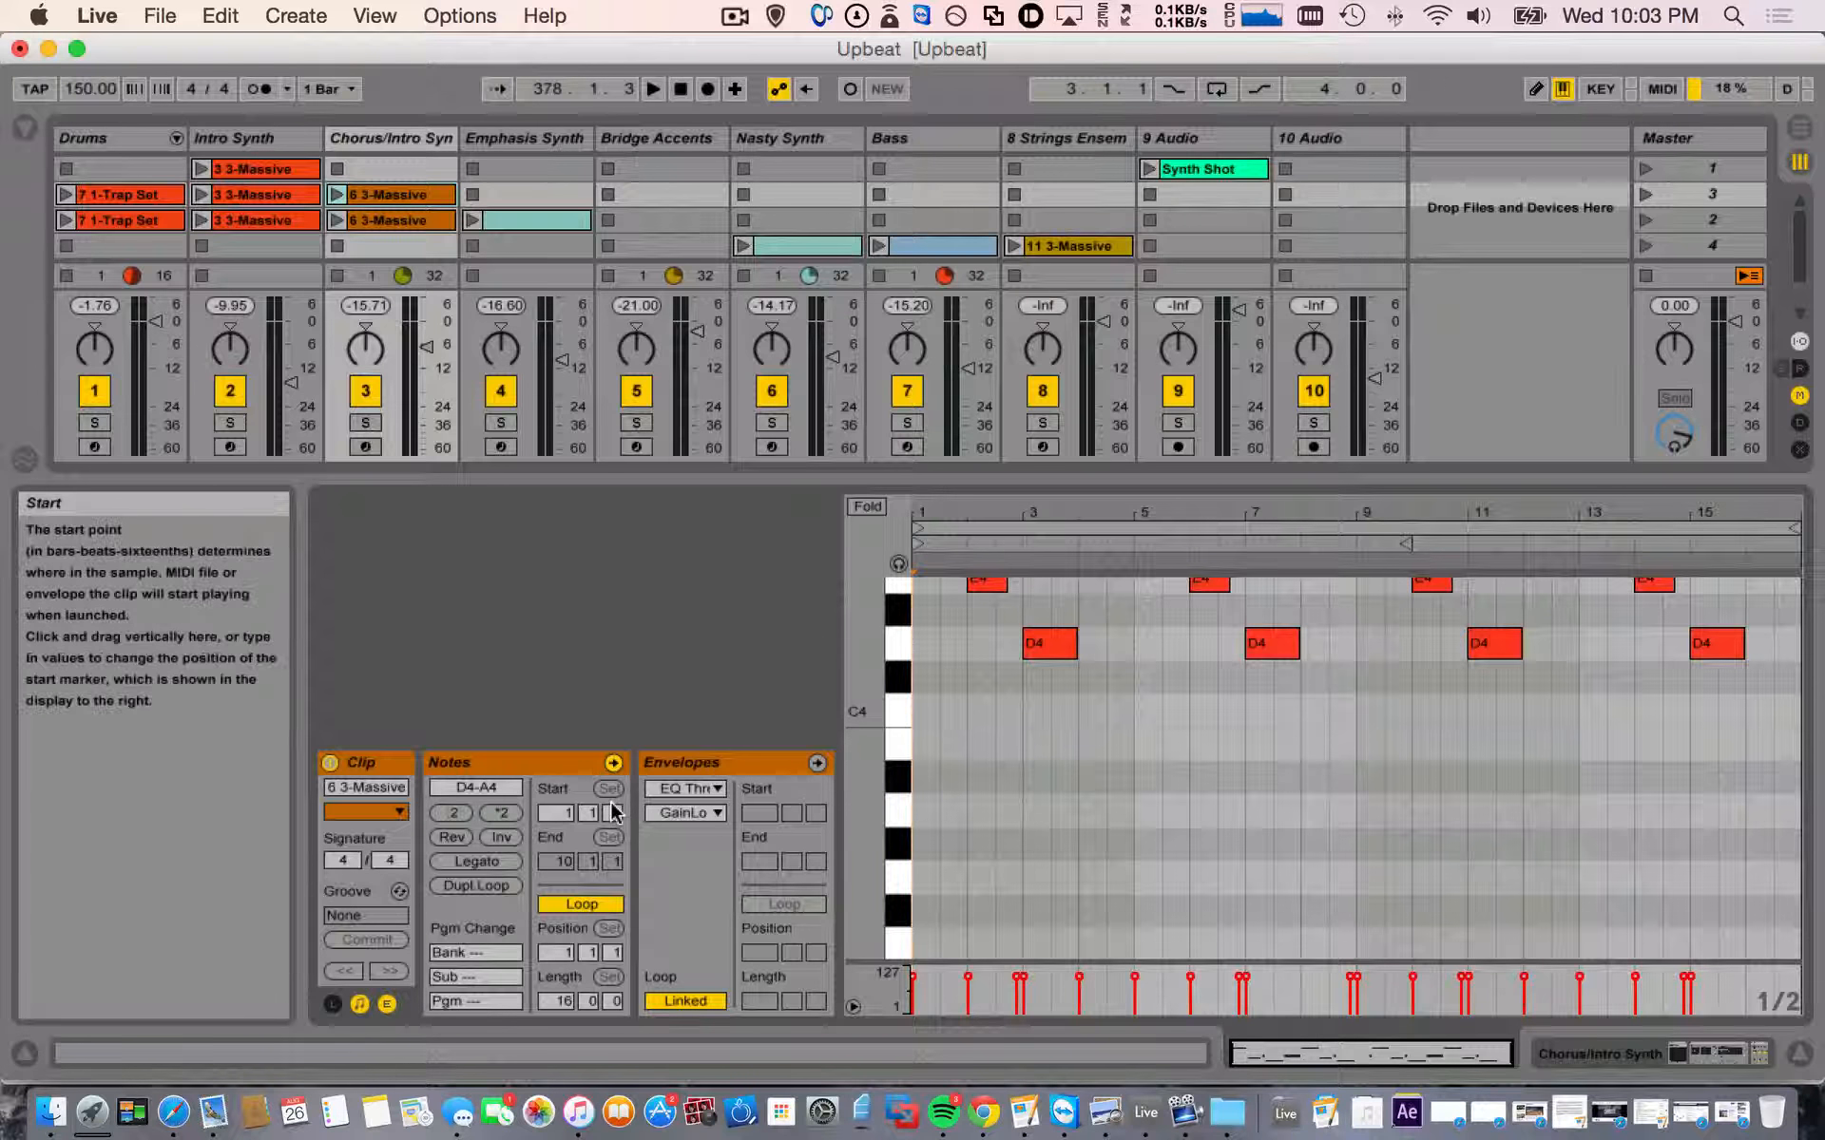
scroll(1115, 828, "up", 3)
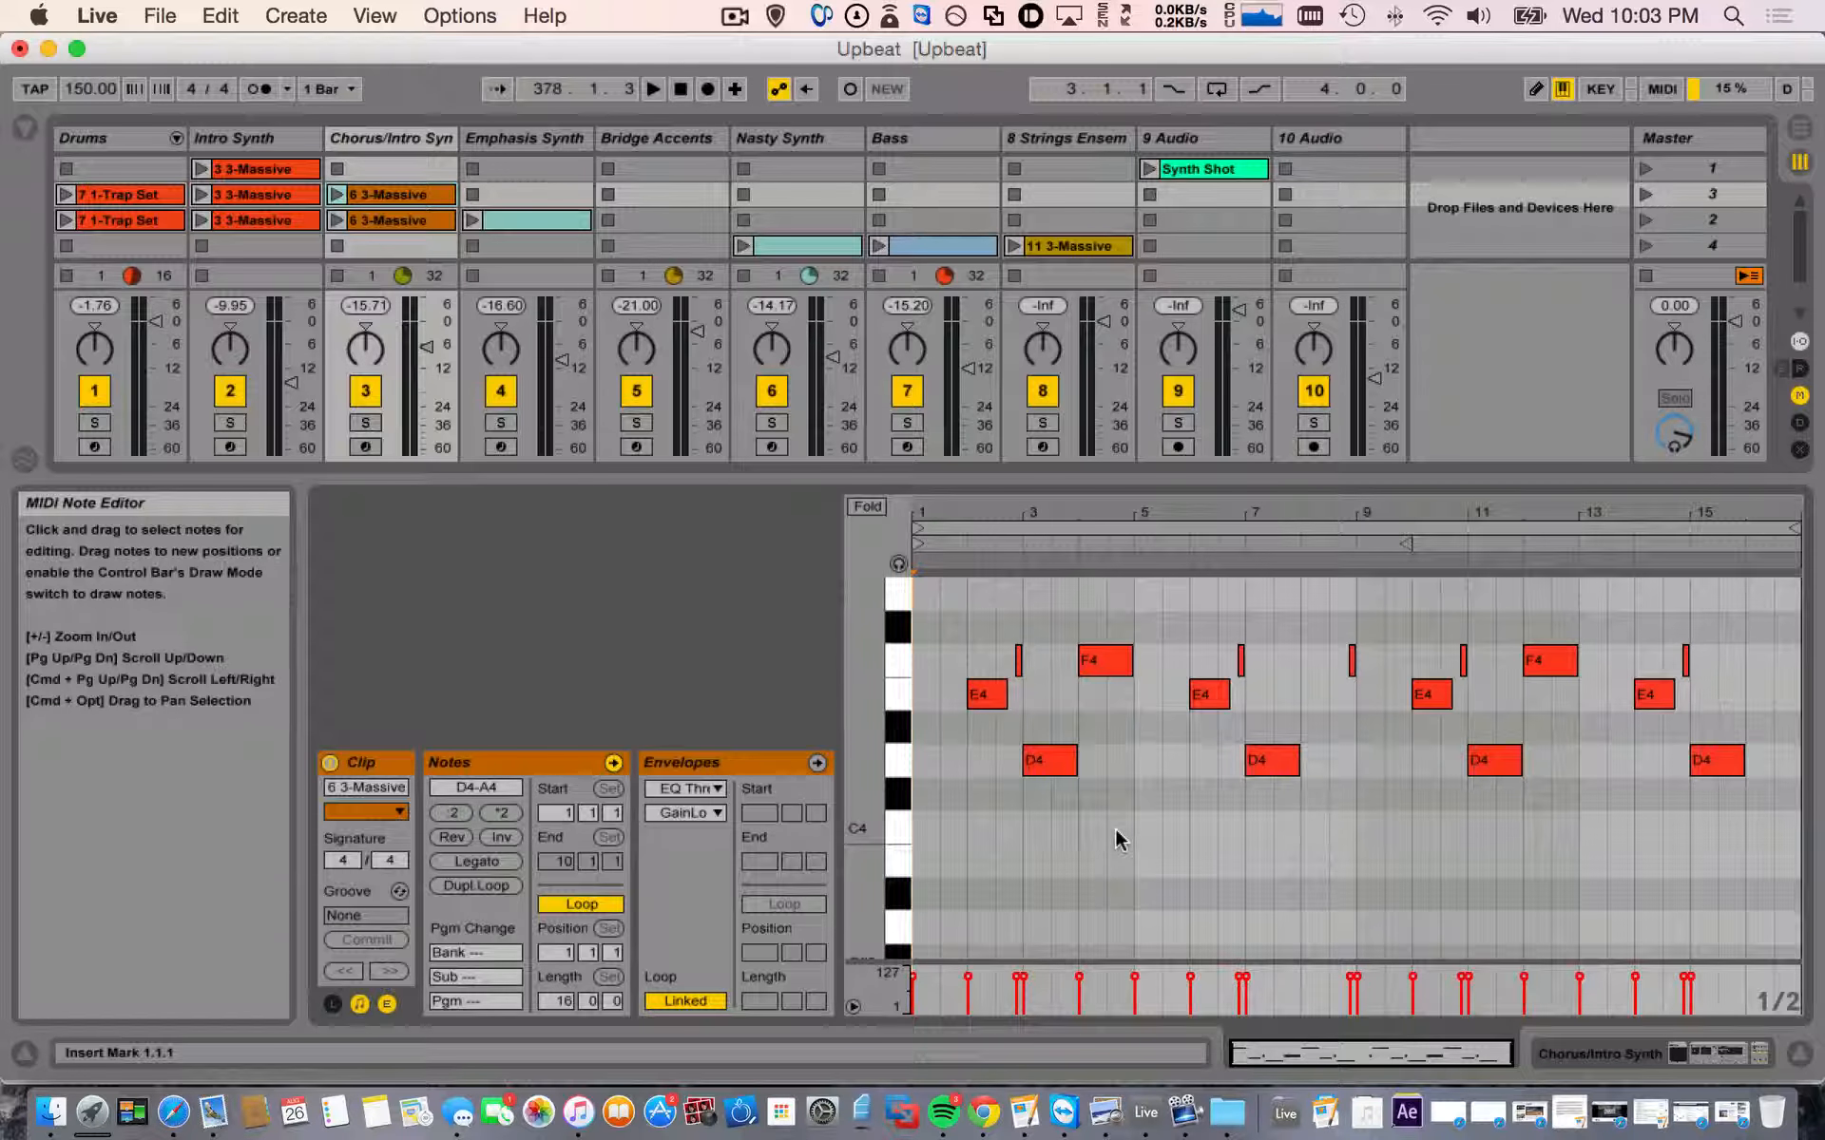
left_click(25, 1053)
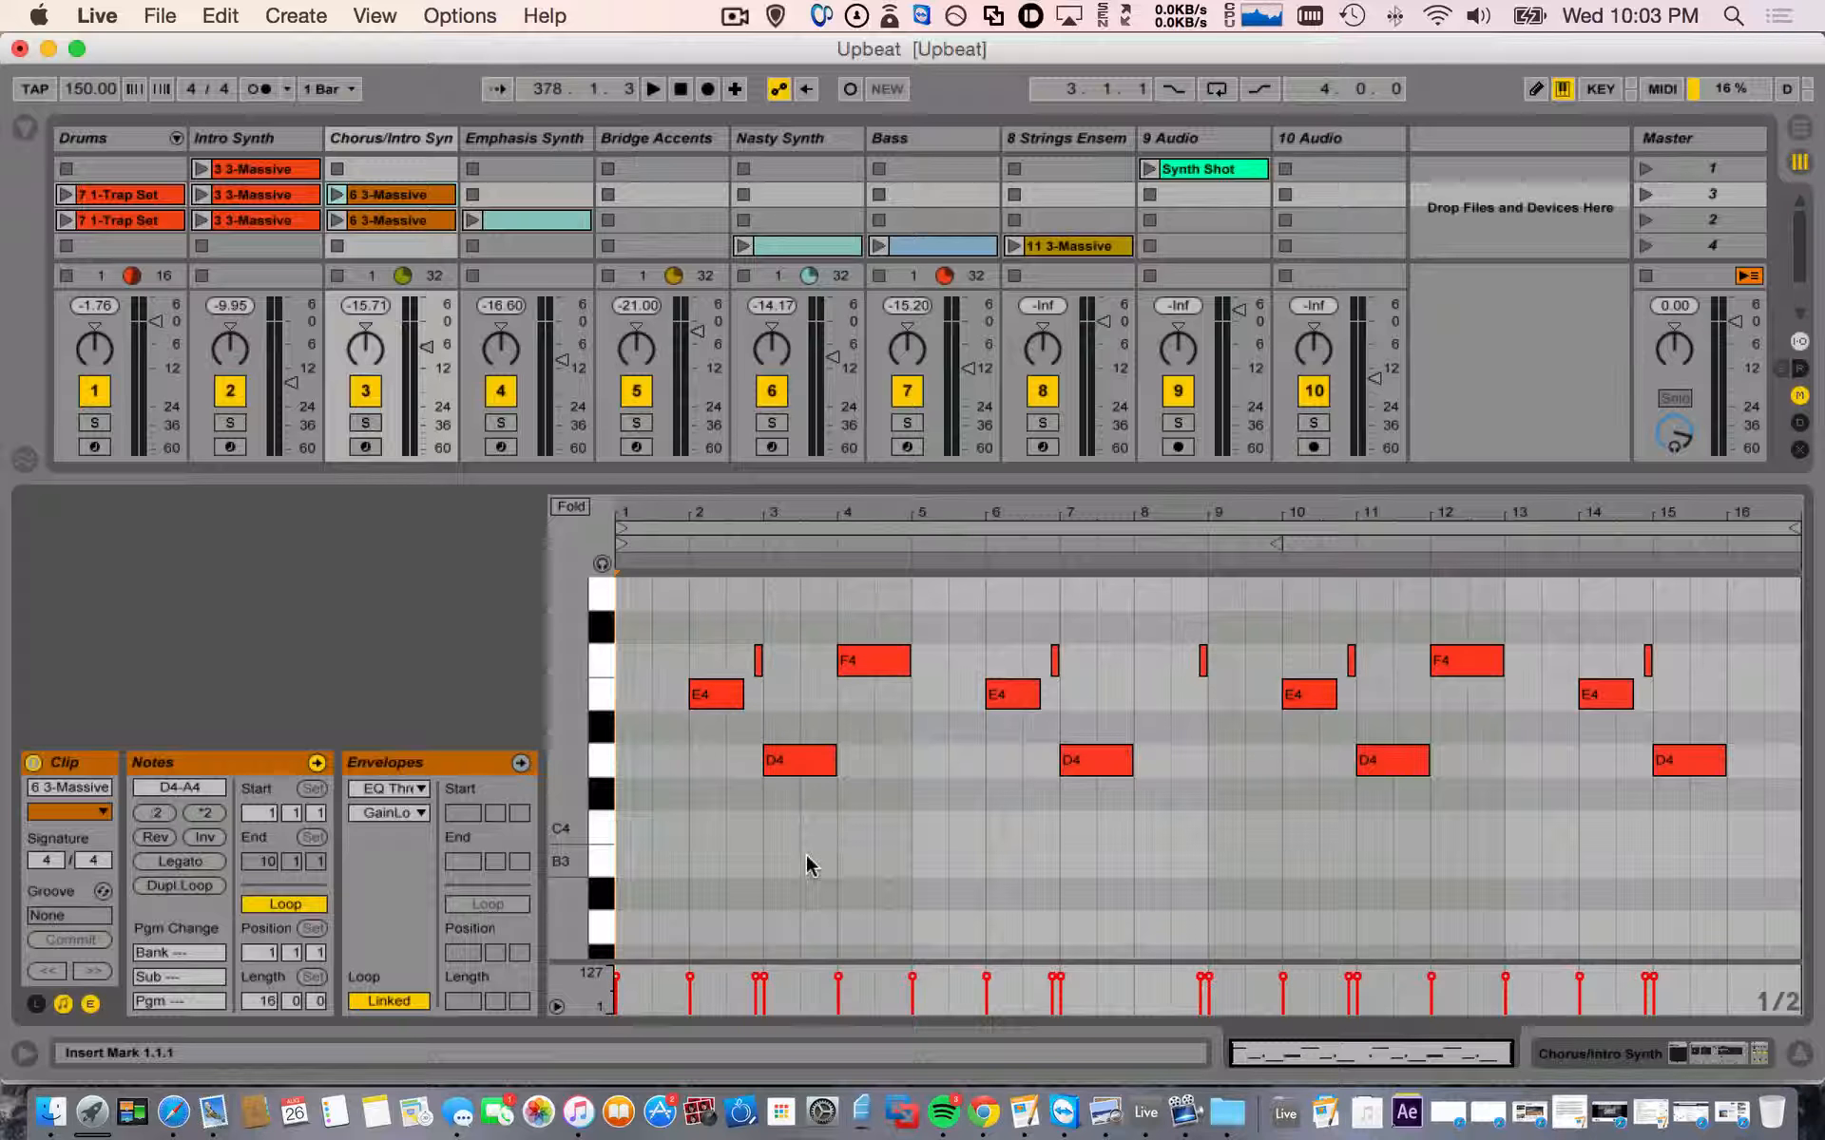
- Show the Mixer's Track Volume envelope for the Chorus/Intro Synth track's scene 3 clip
left_click(380, 789)
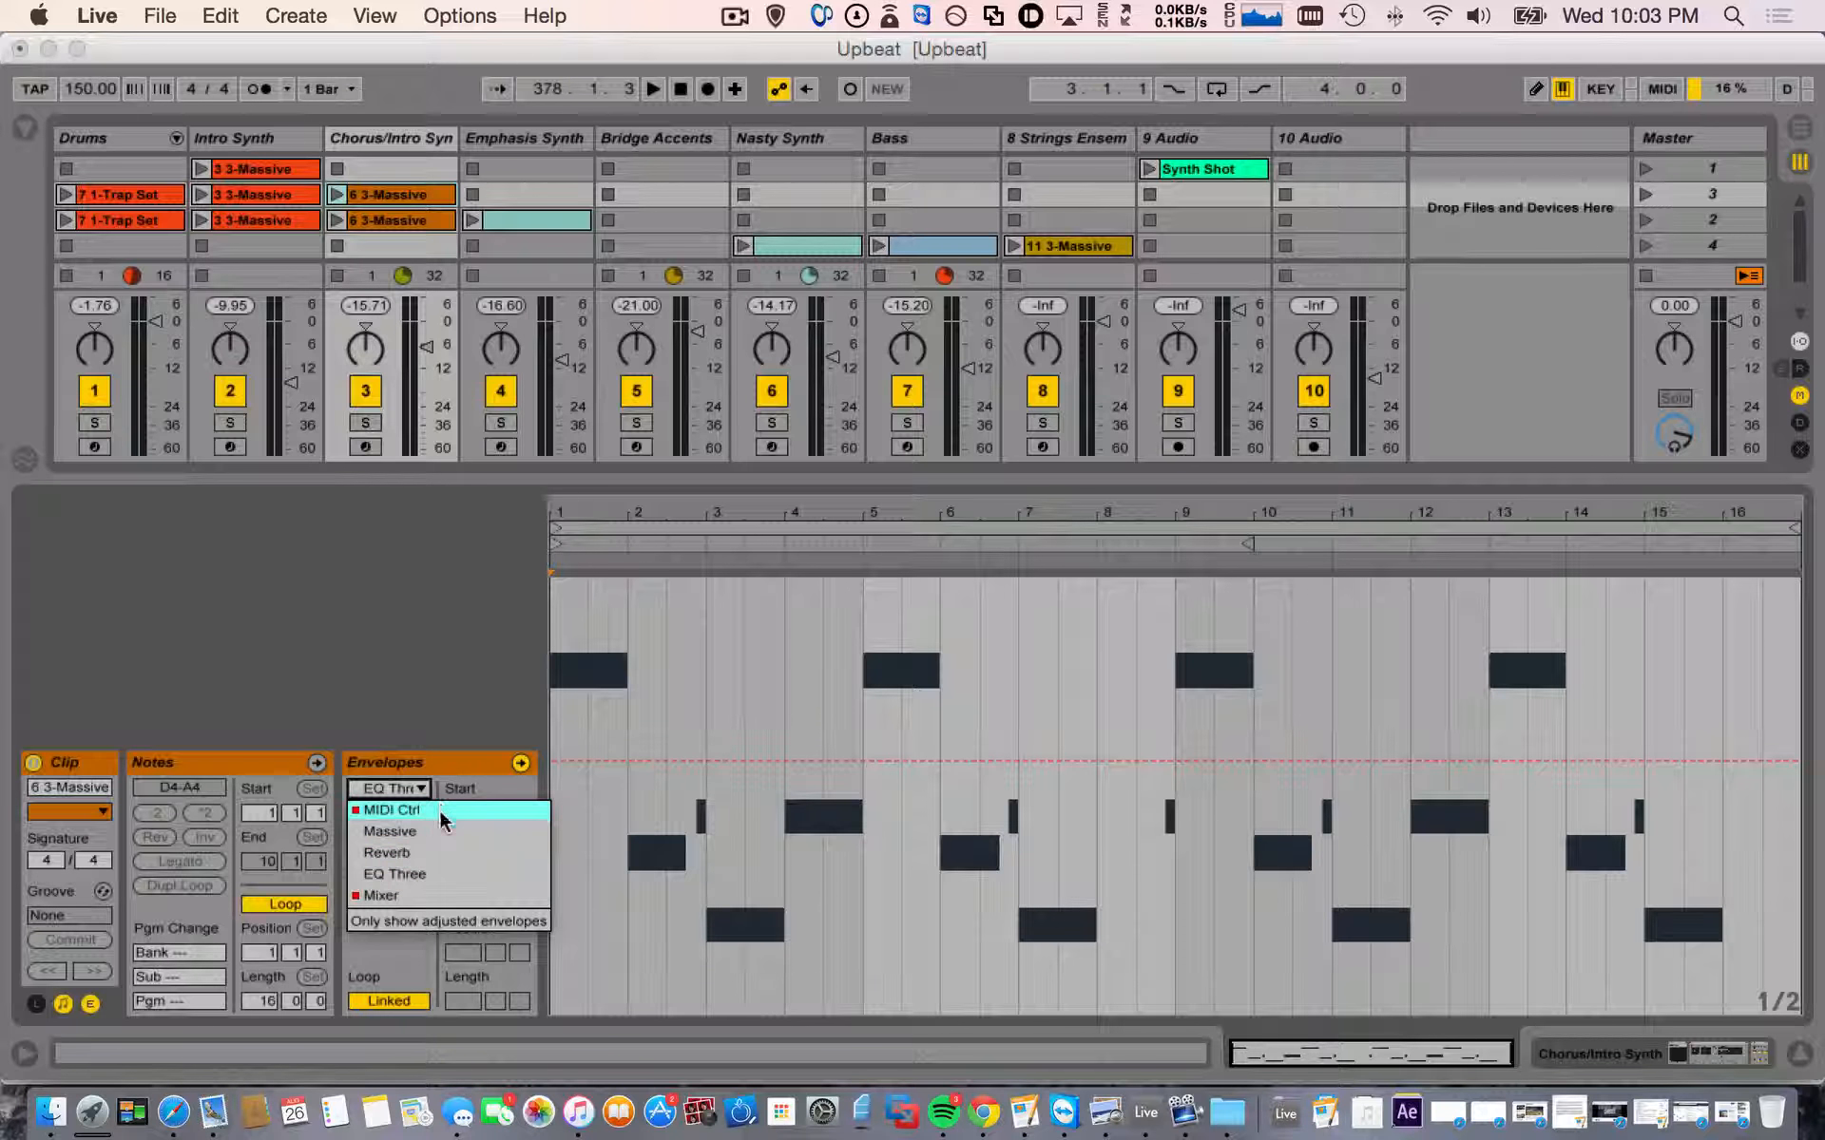
left_click(424, 895)
left_click(411, 814)
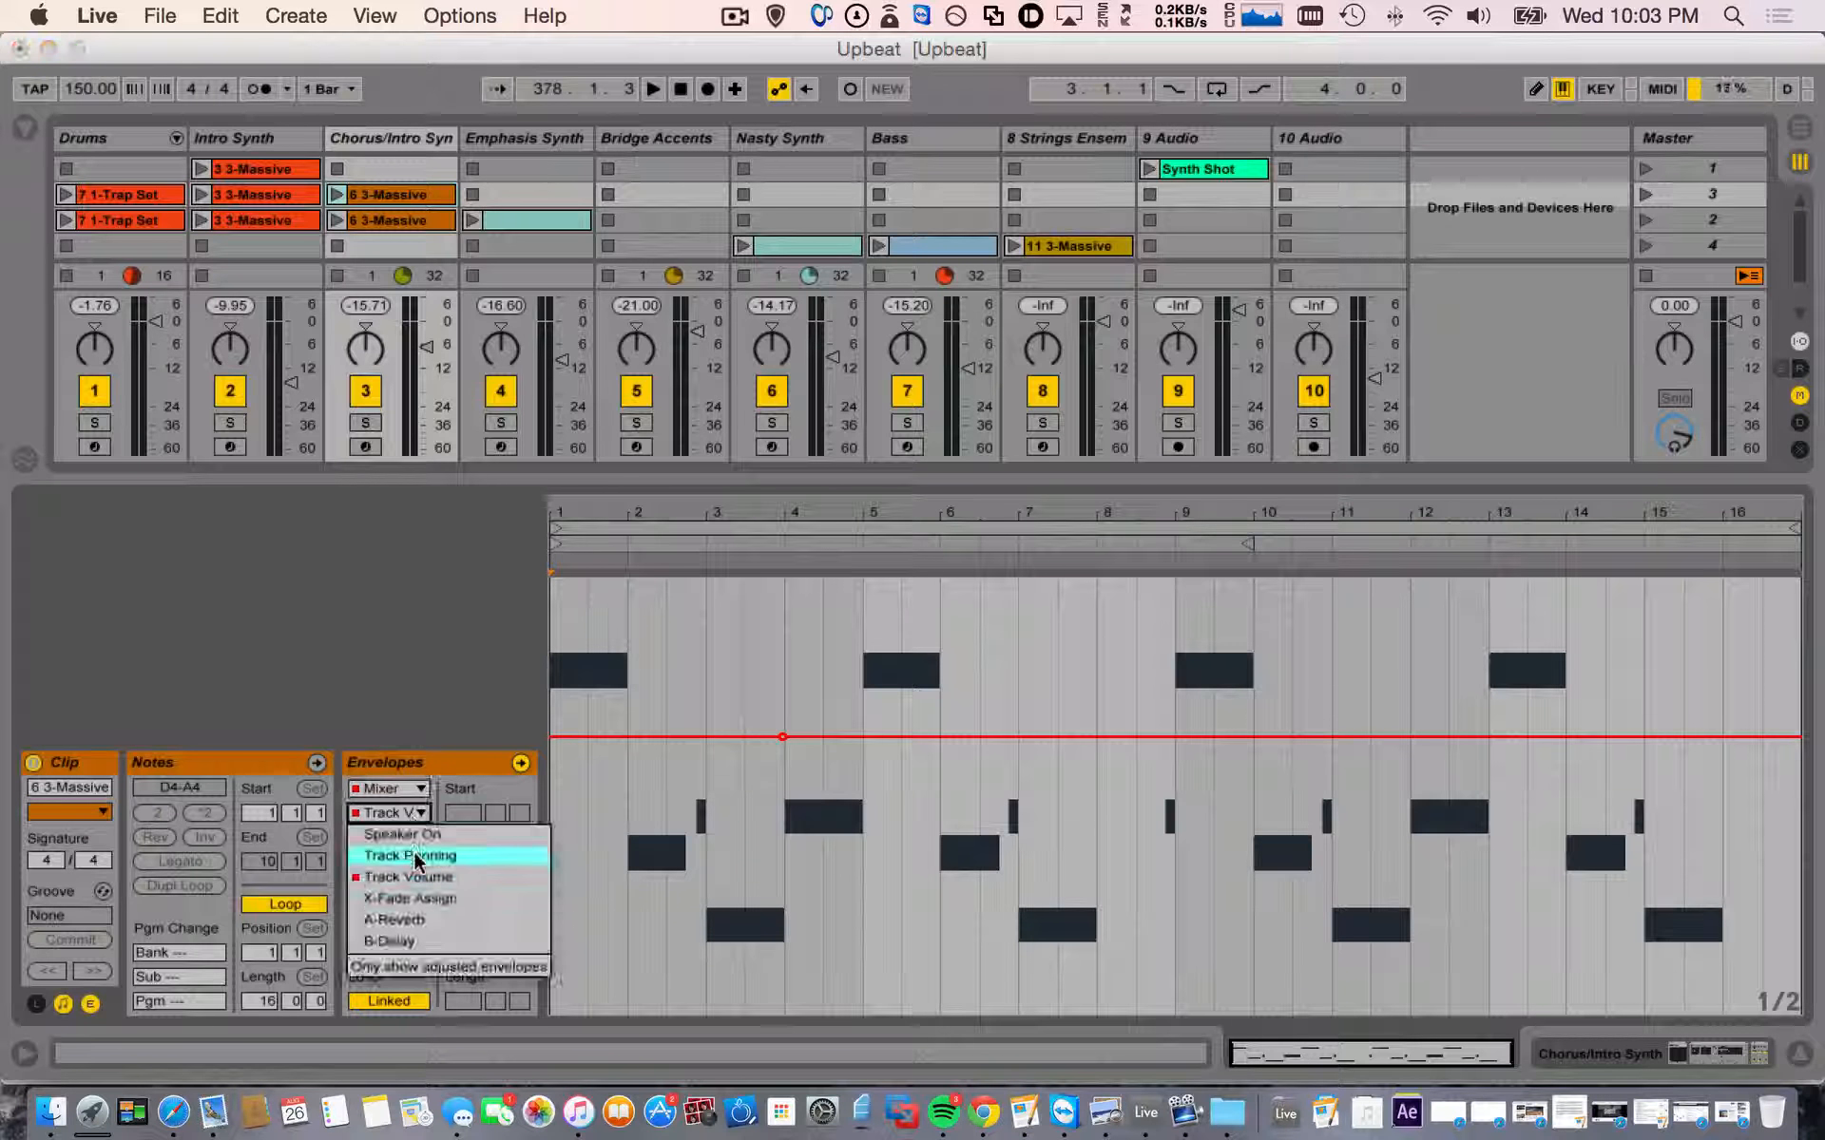
left_click(422, 888)
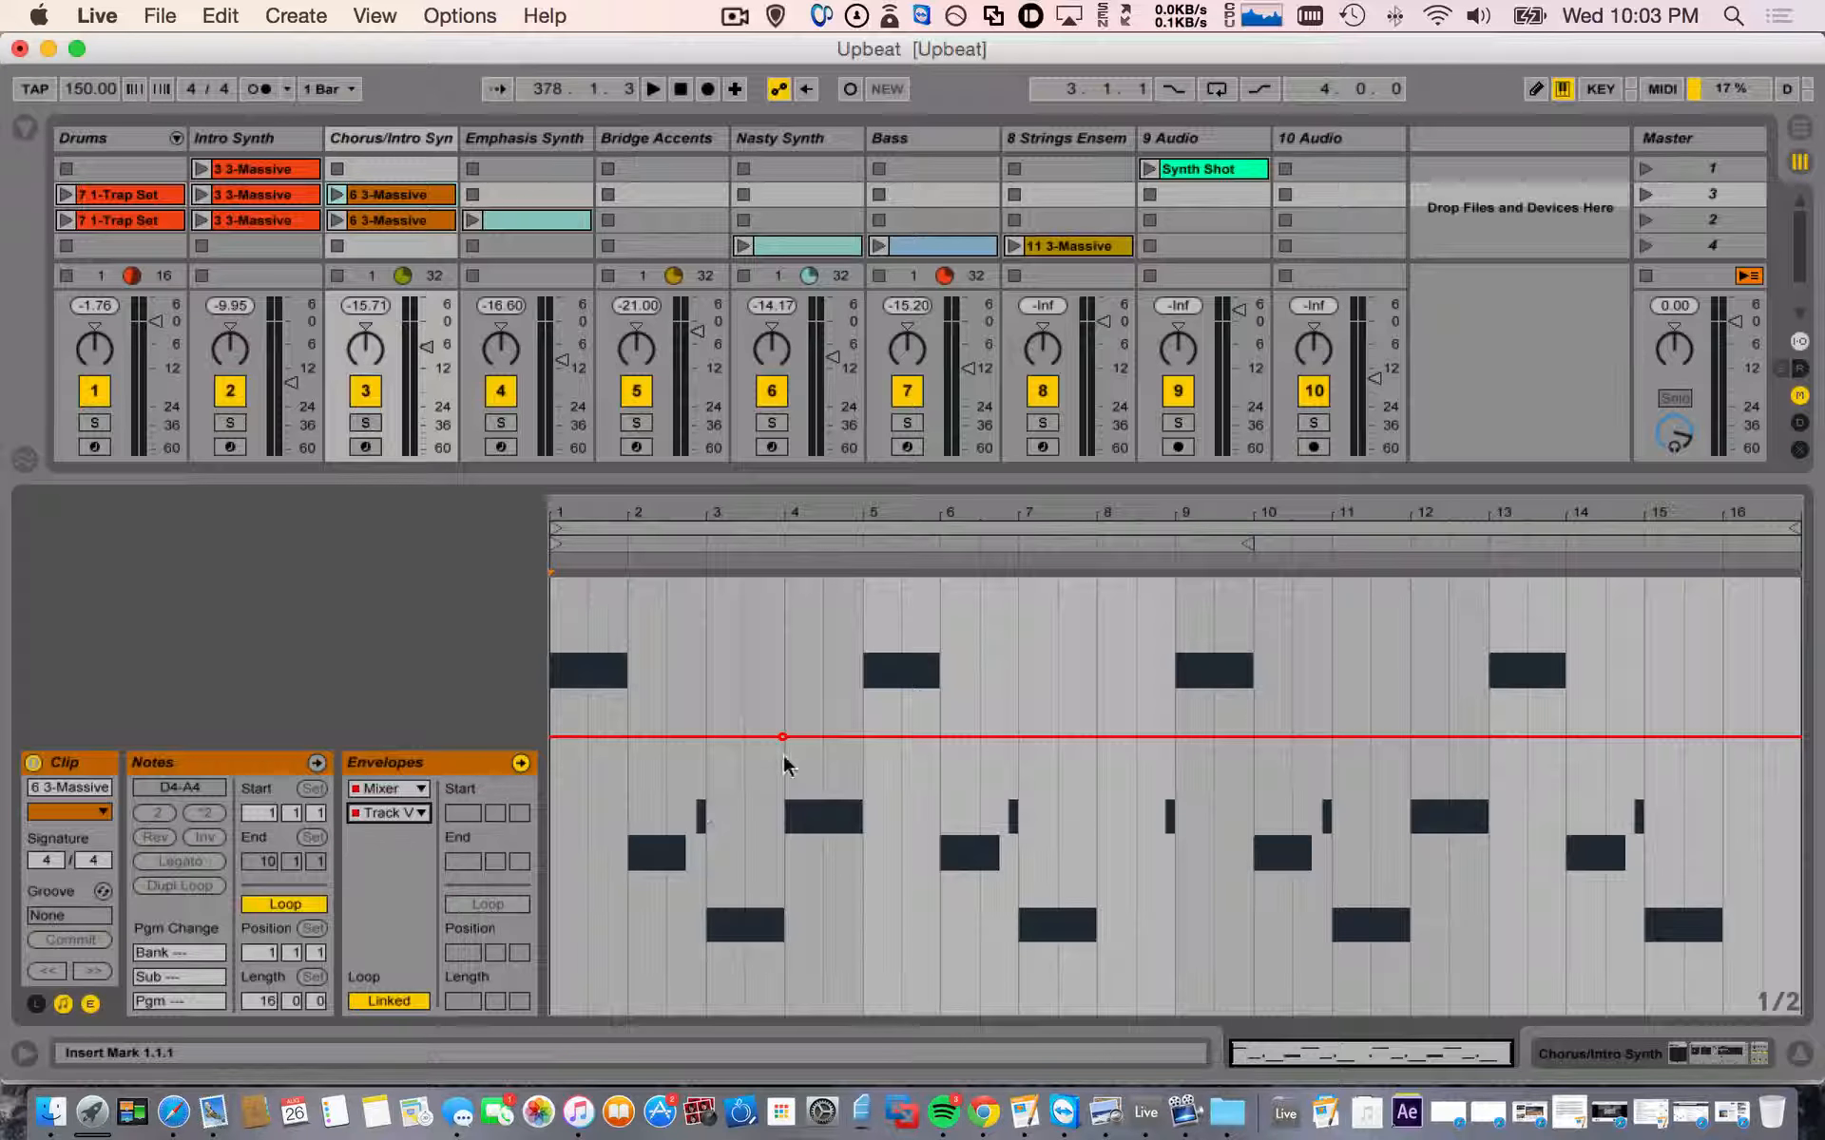
- Add breakpoints to the clip's Track Volume envelope that raise the volume at bar 5 and drop it just before bar 9
left_click(819, 736)
left_click(860, 737)
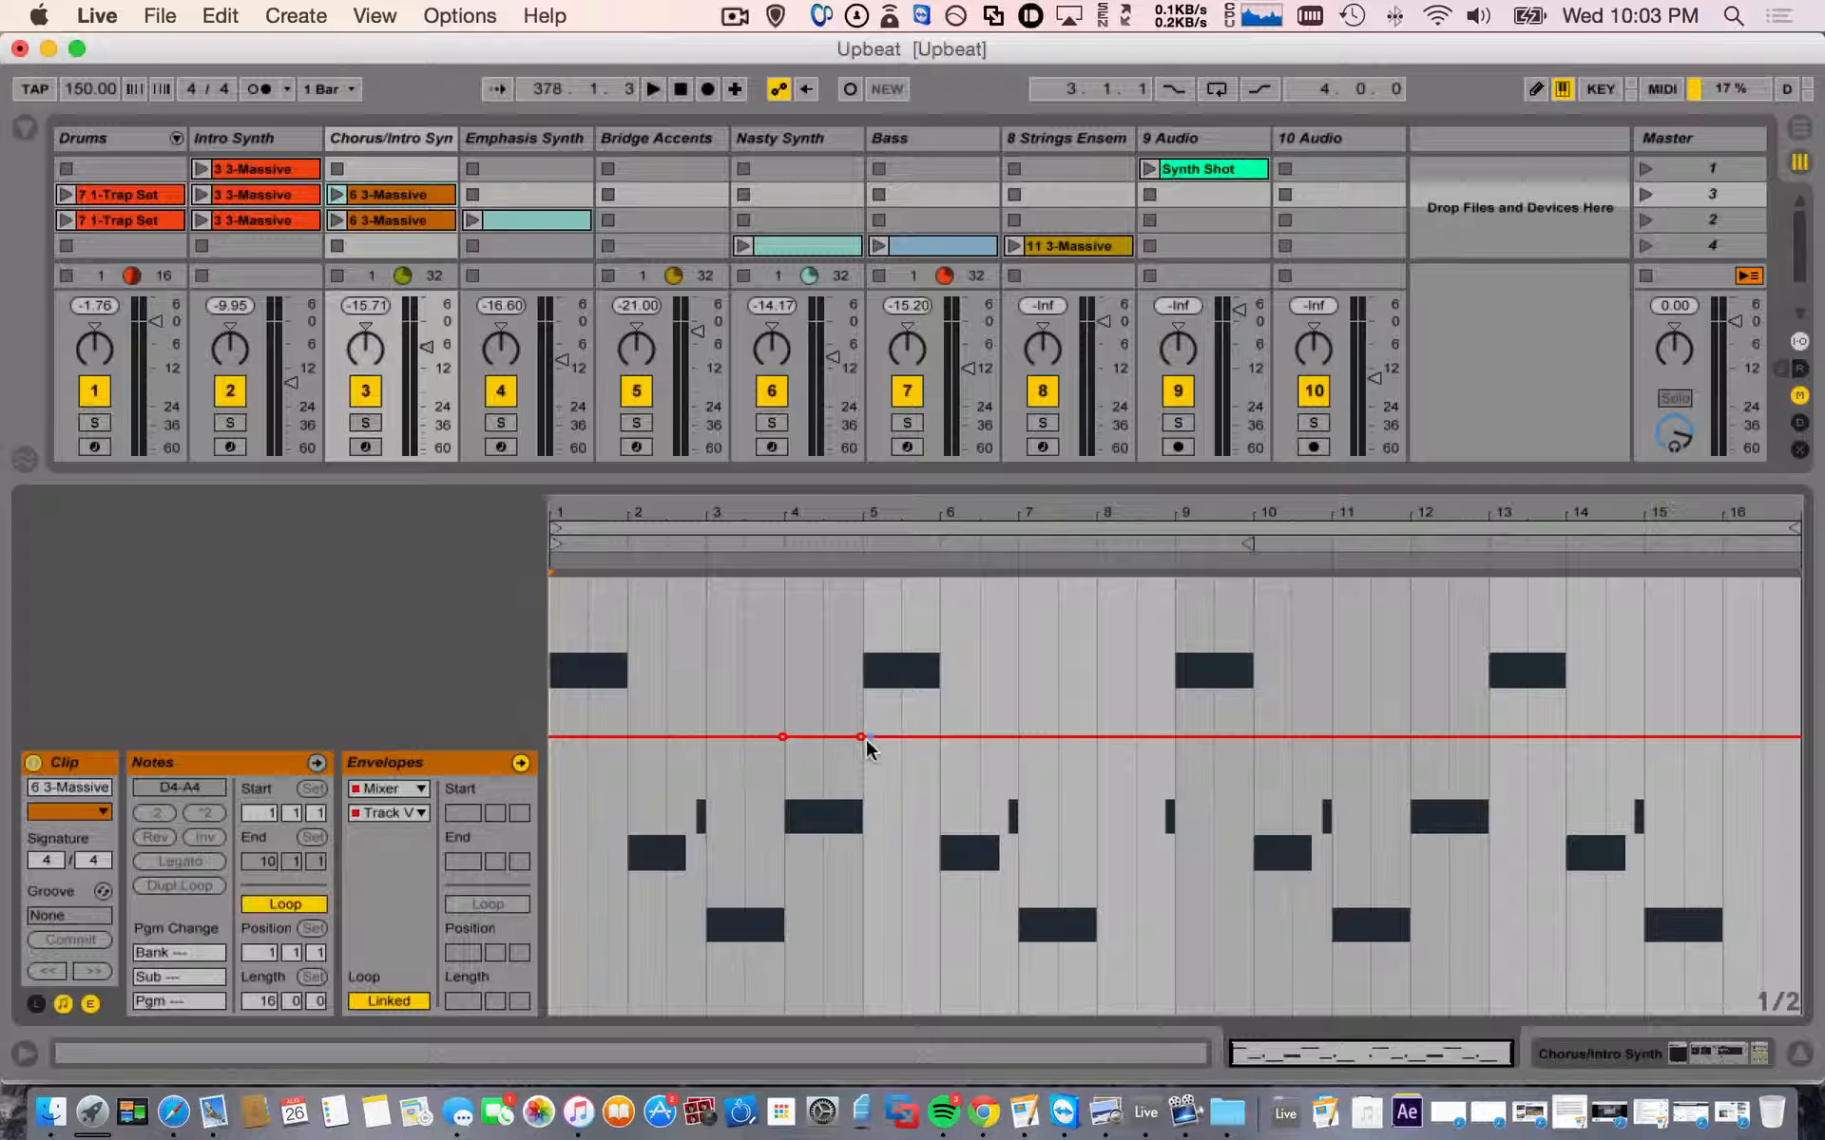
left_click_drag(868, 737, 862, 622)
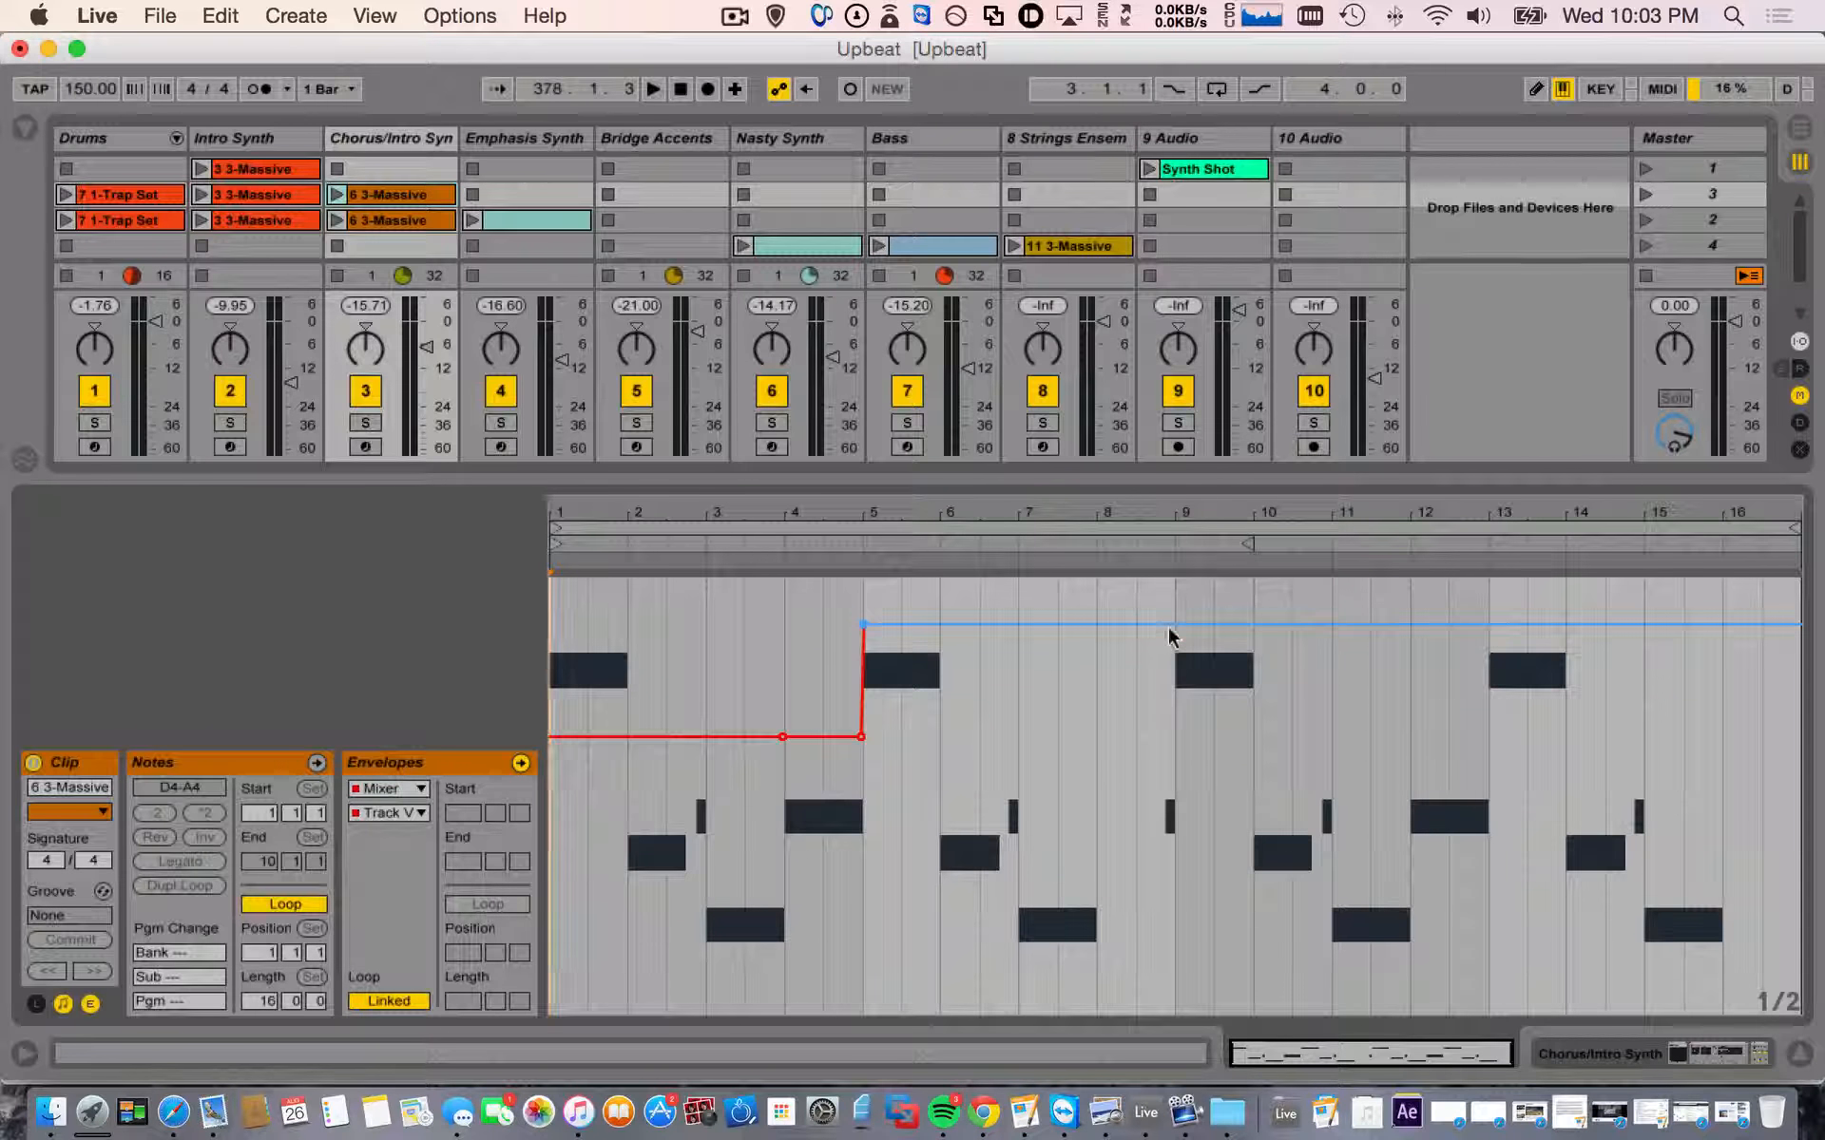
left_click(1172, 624)
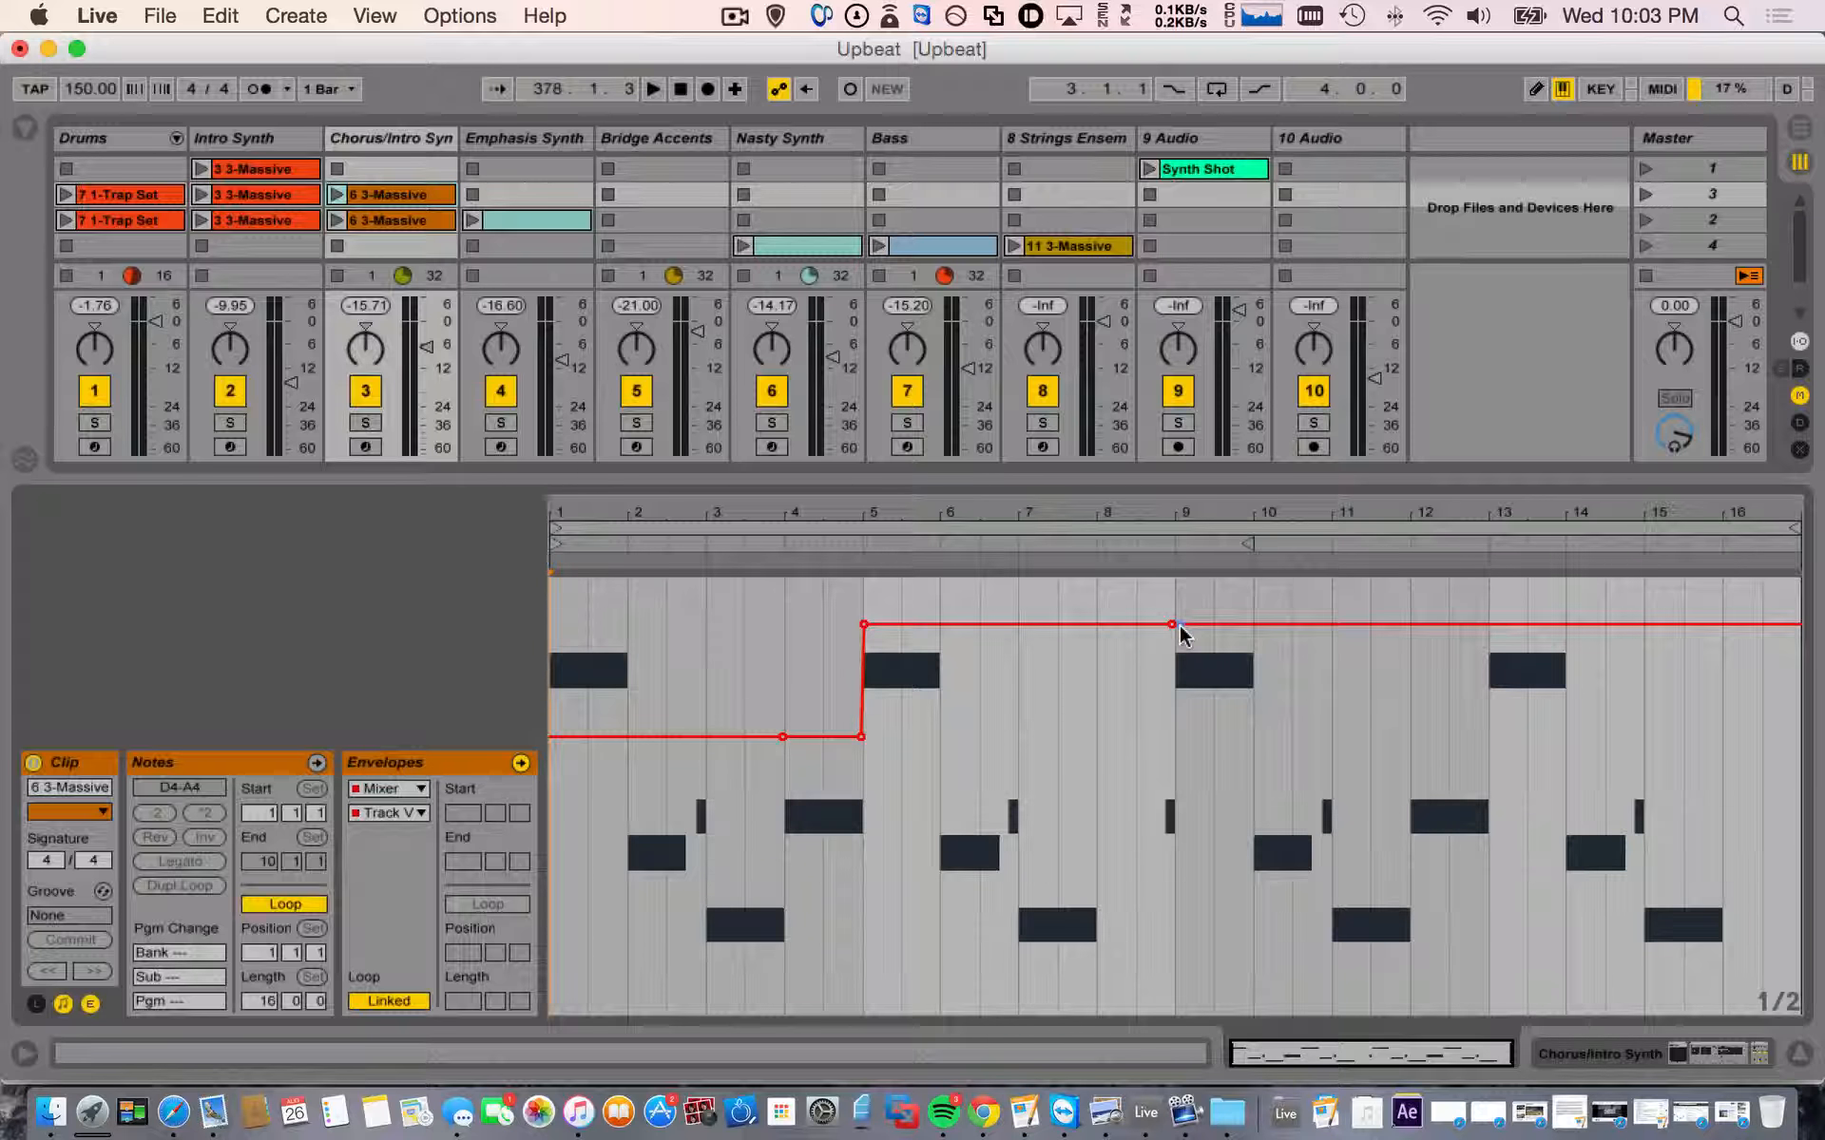
left_click_drag(1180, 629, 1235, 770)
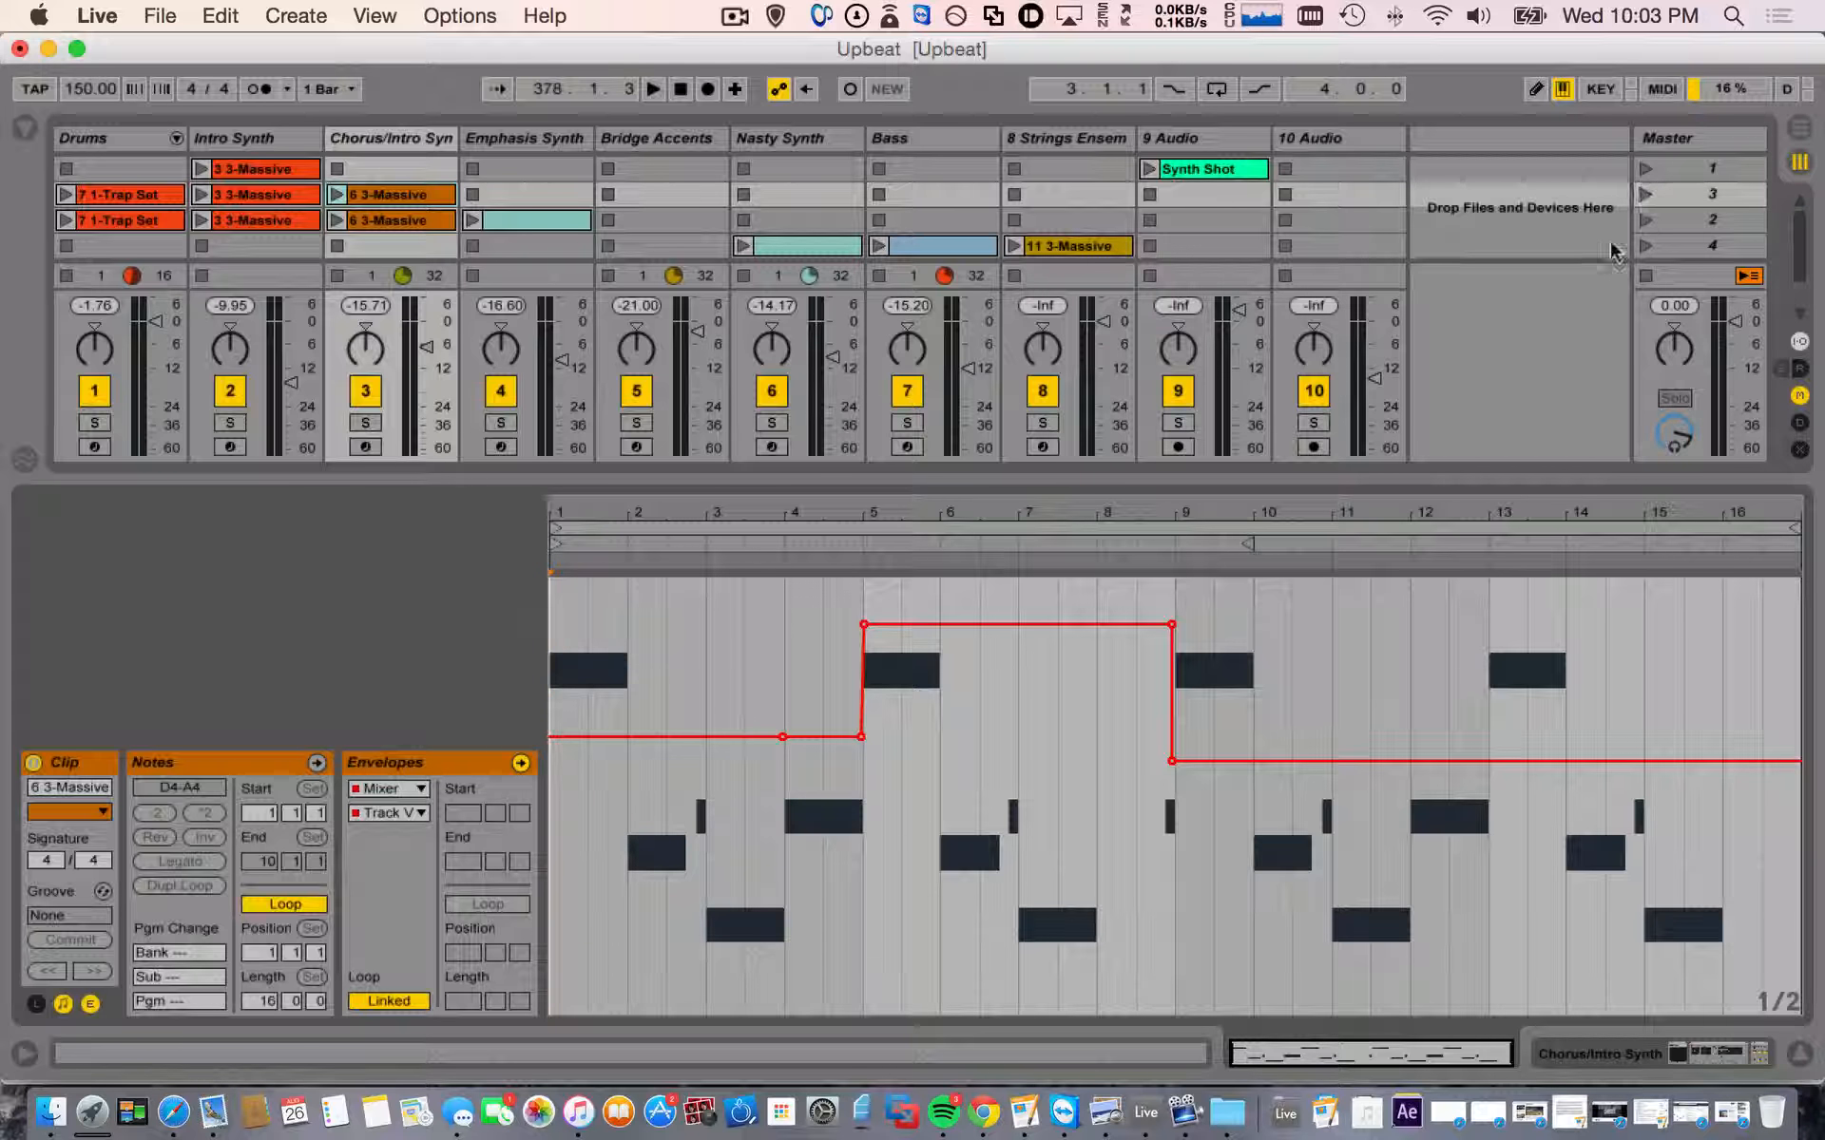
scroll(1416, 211, "down", 3)
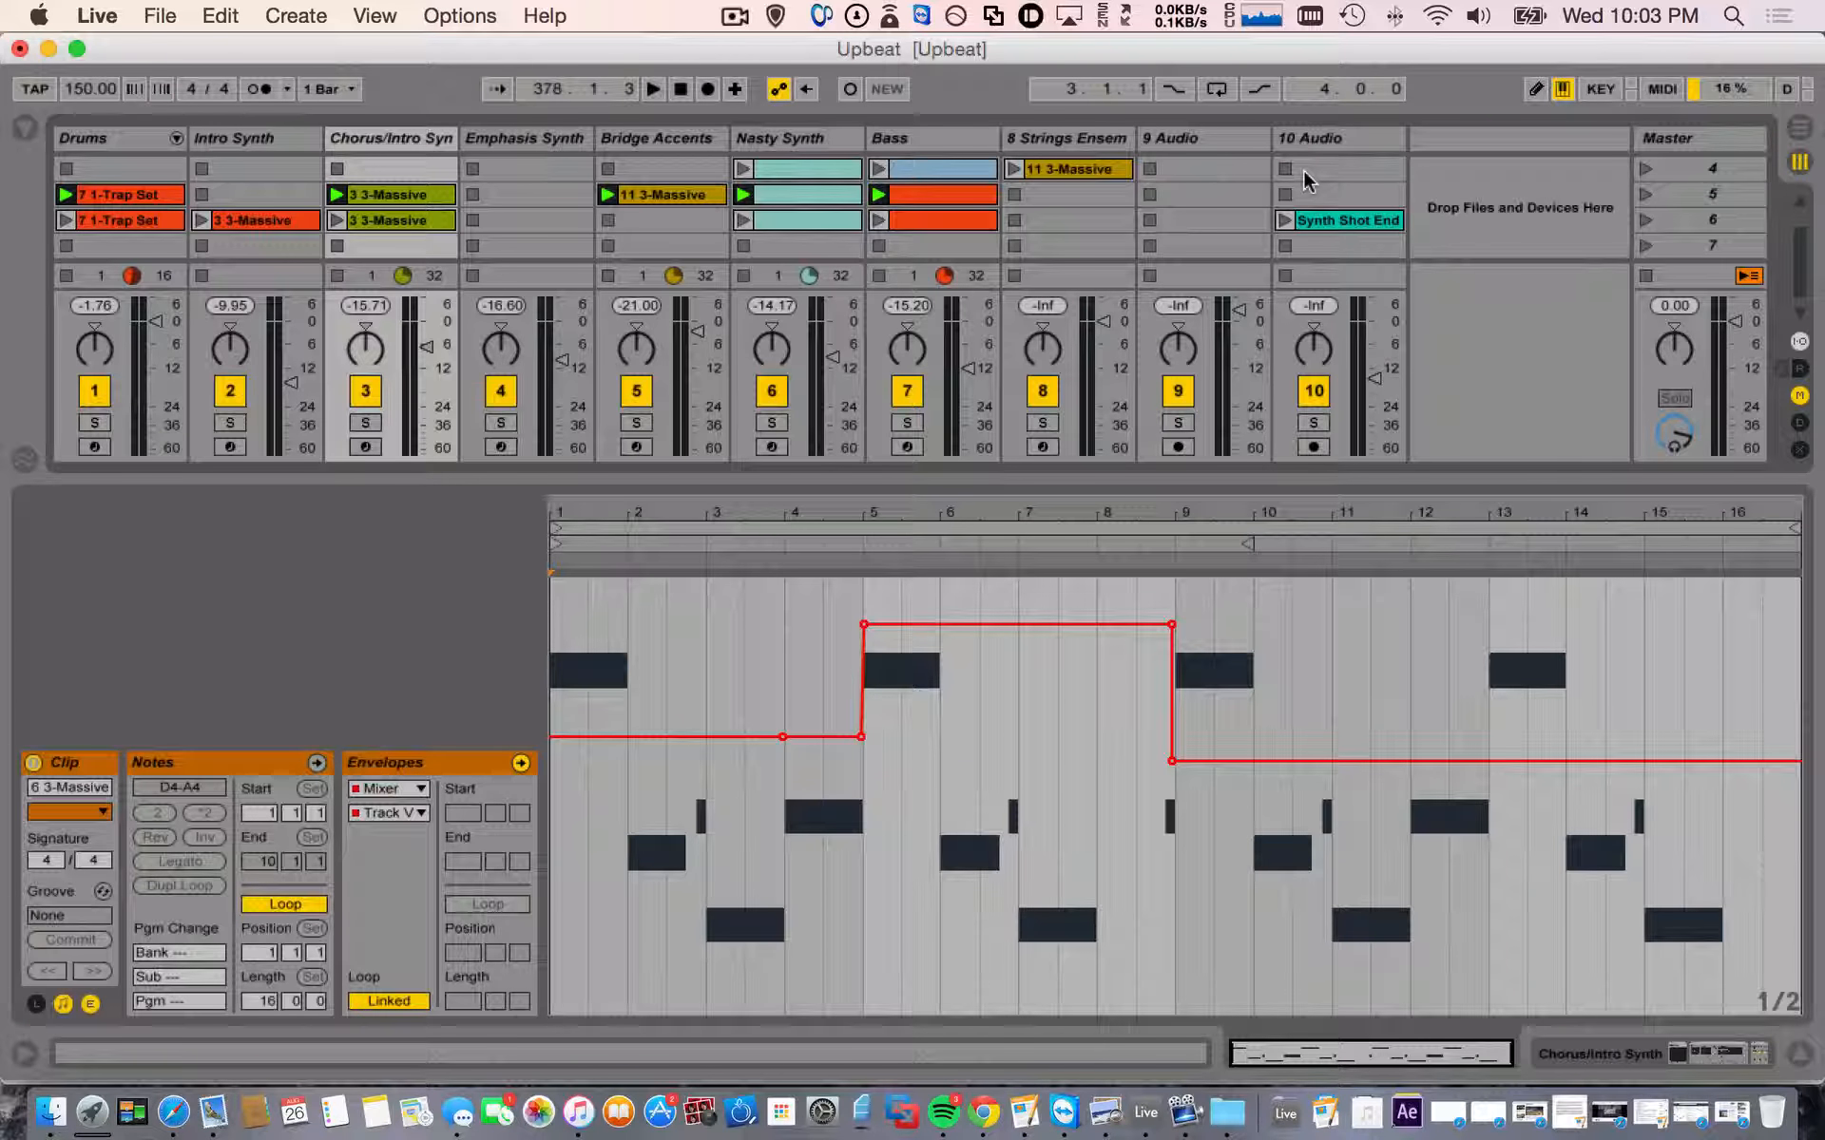
scroll(1309, 183, "up", 1)
left_click(1799, 1055)
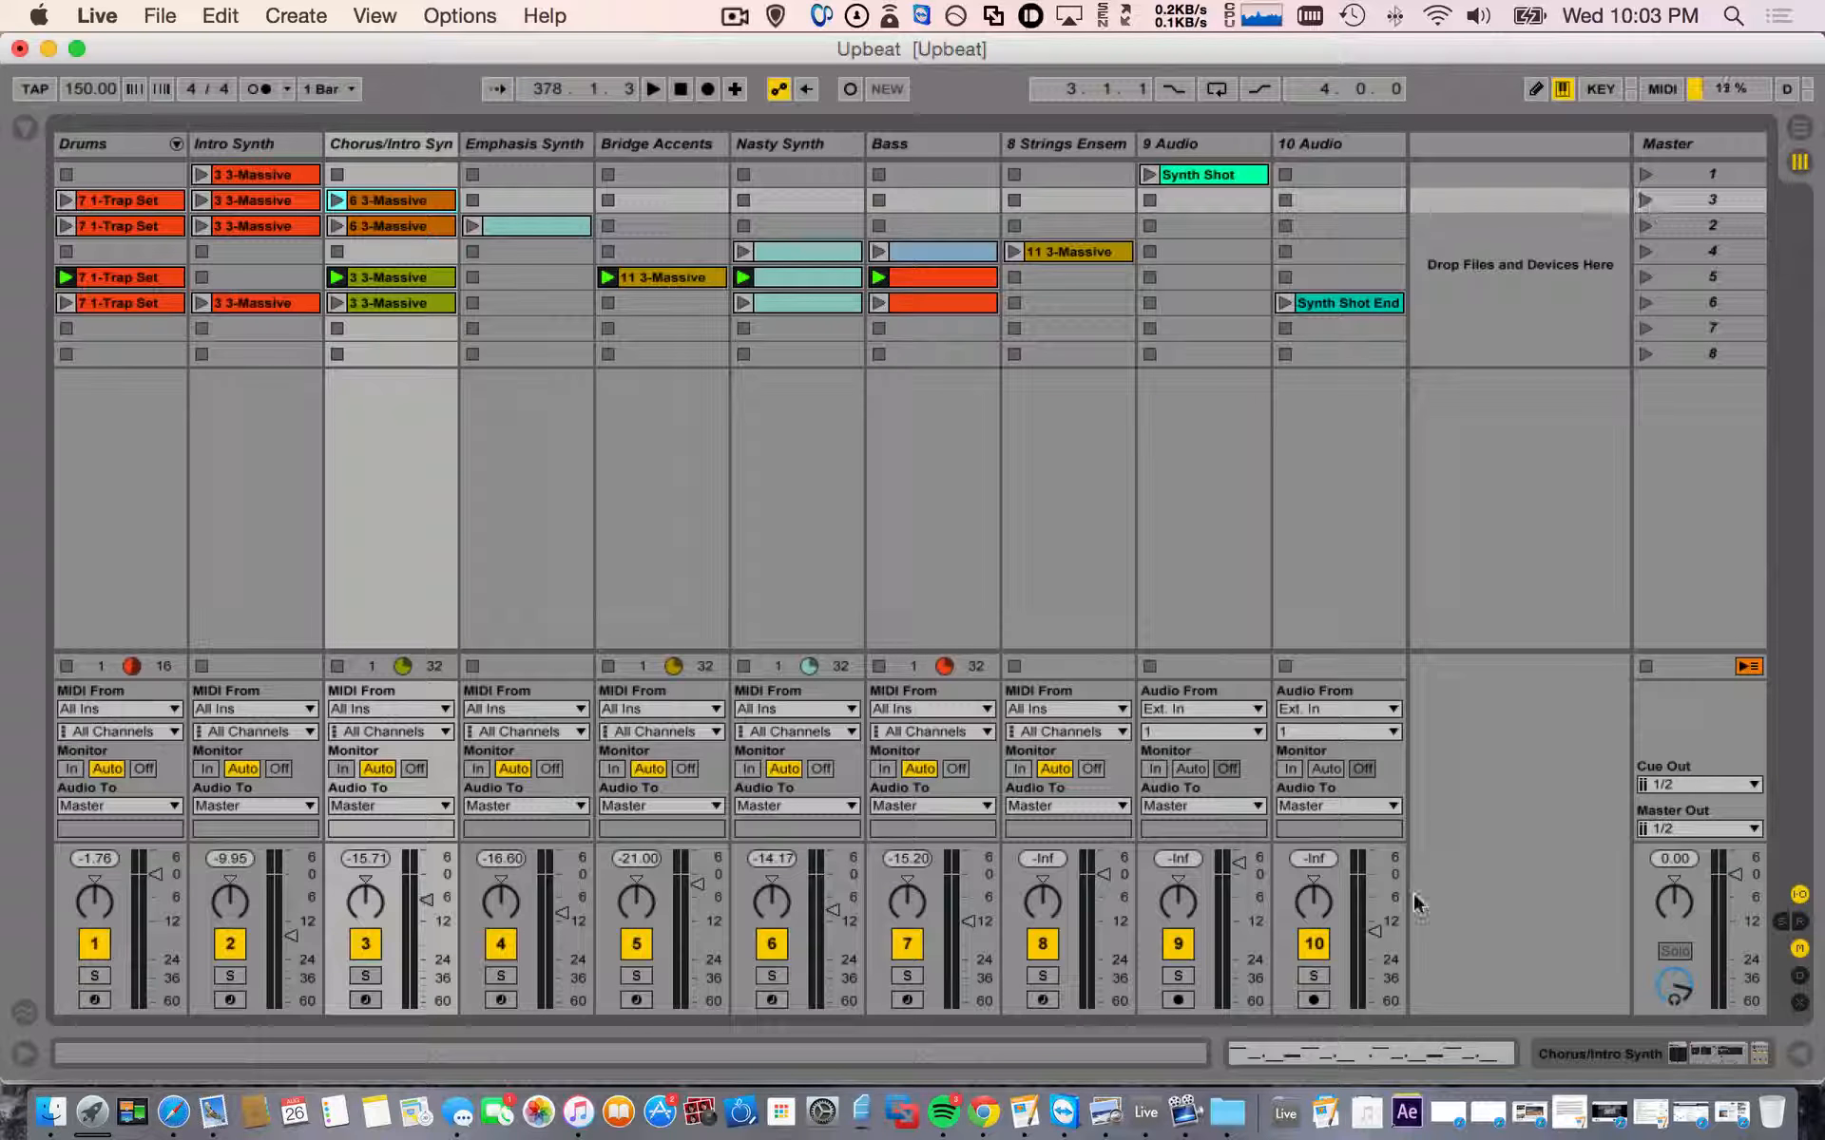
left_click(1368, 1053)
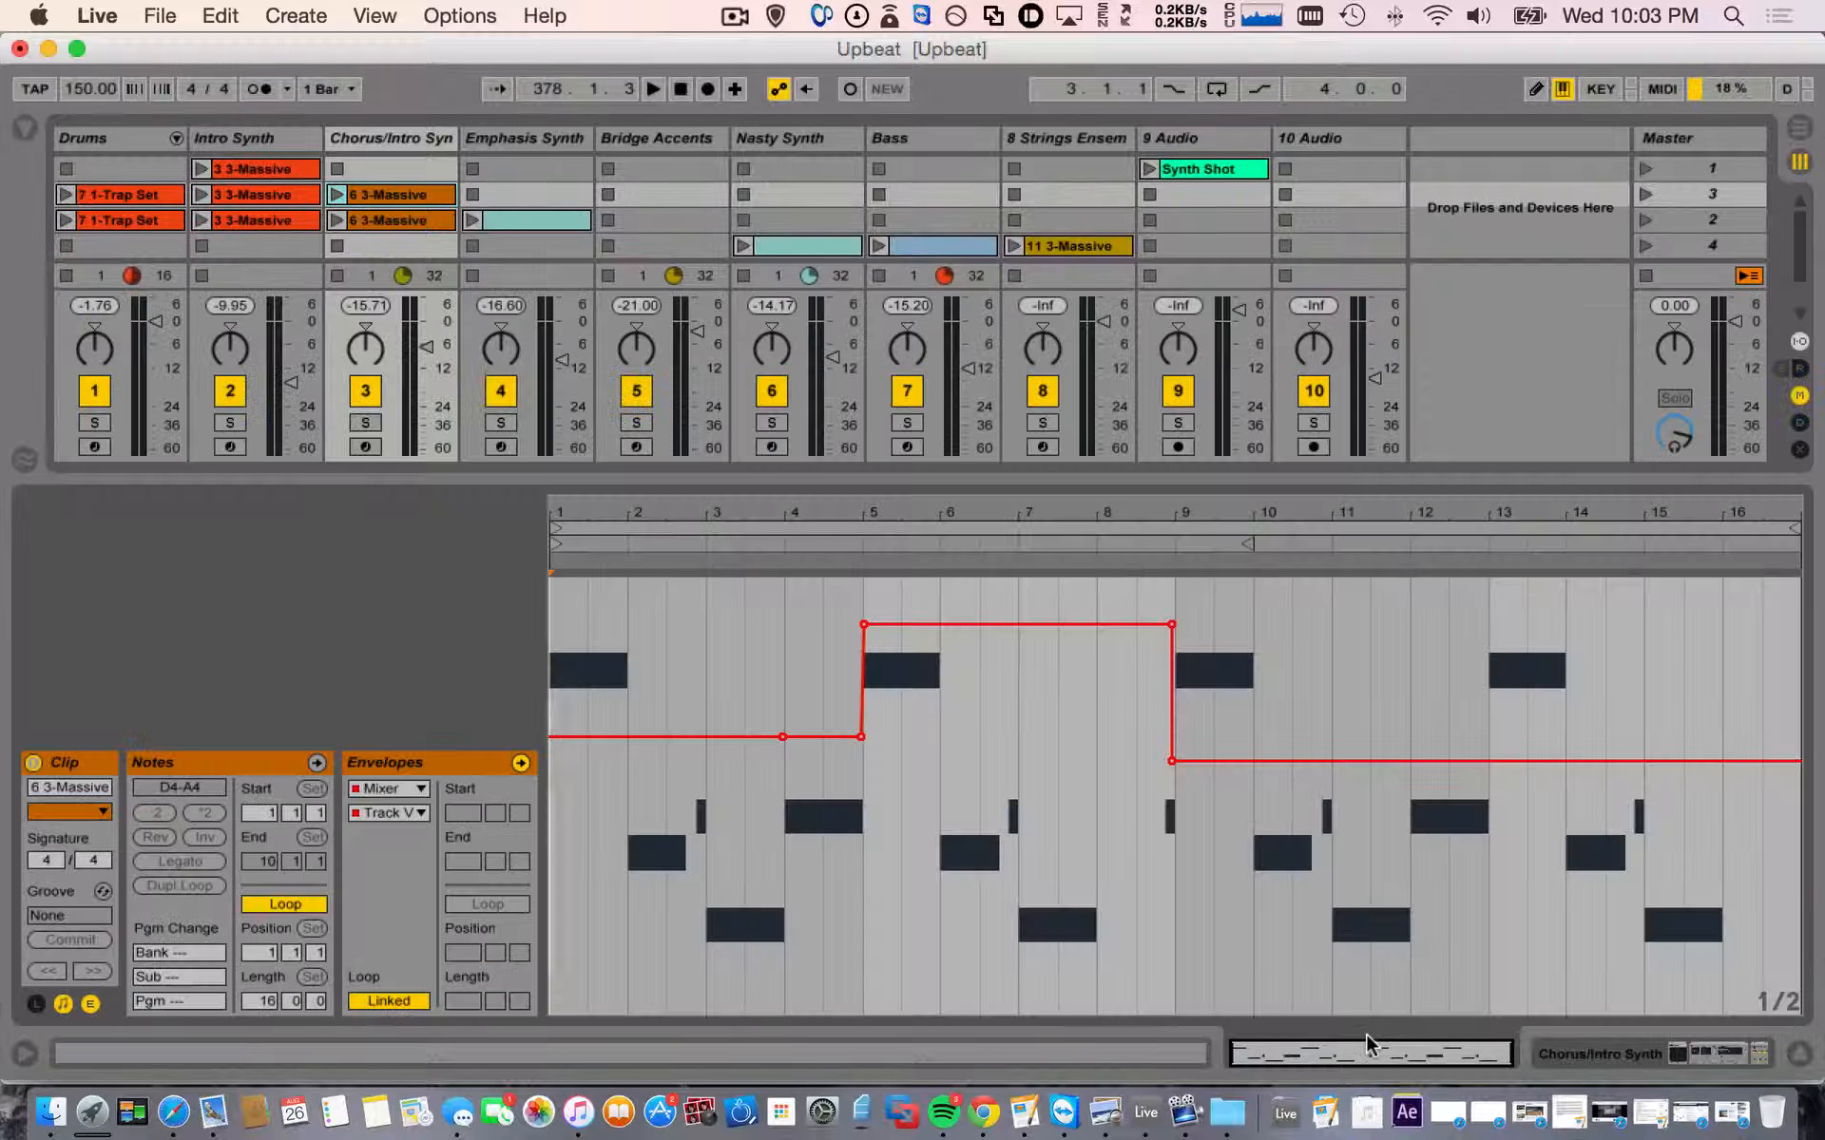
- Launch scene 3 to hear the volume envelope through the drop near bar 9, and stop playback
left_click(1642, 196)
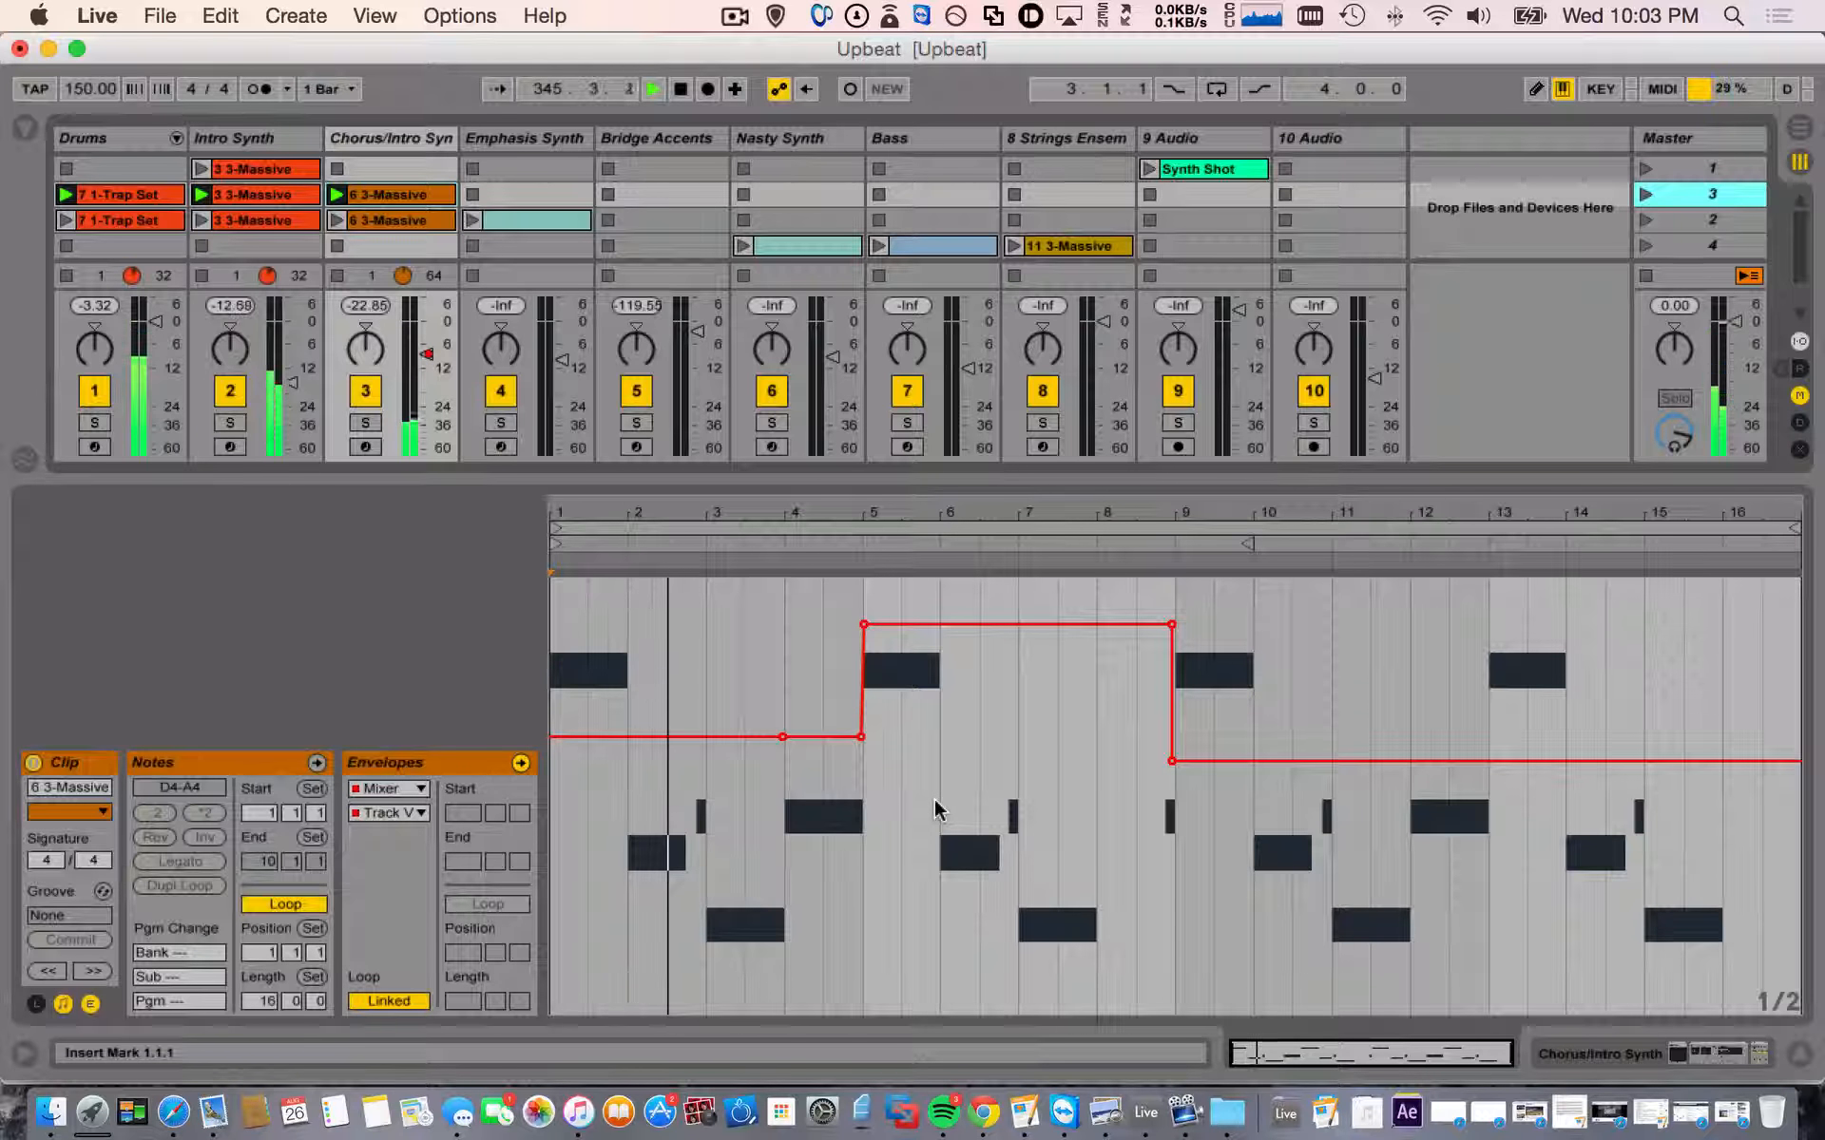
key("XF86AudioRaiseVolume")
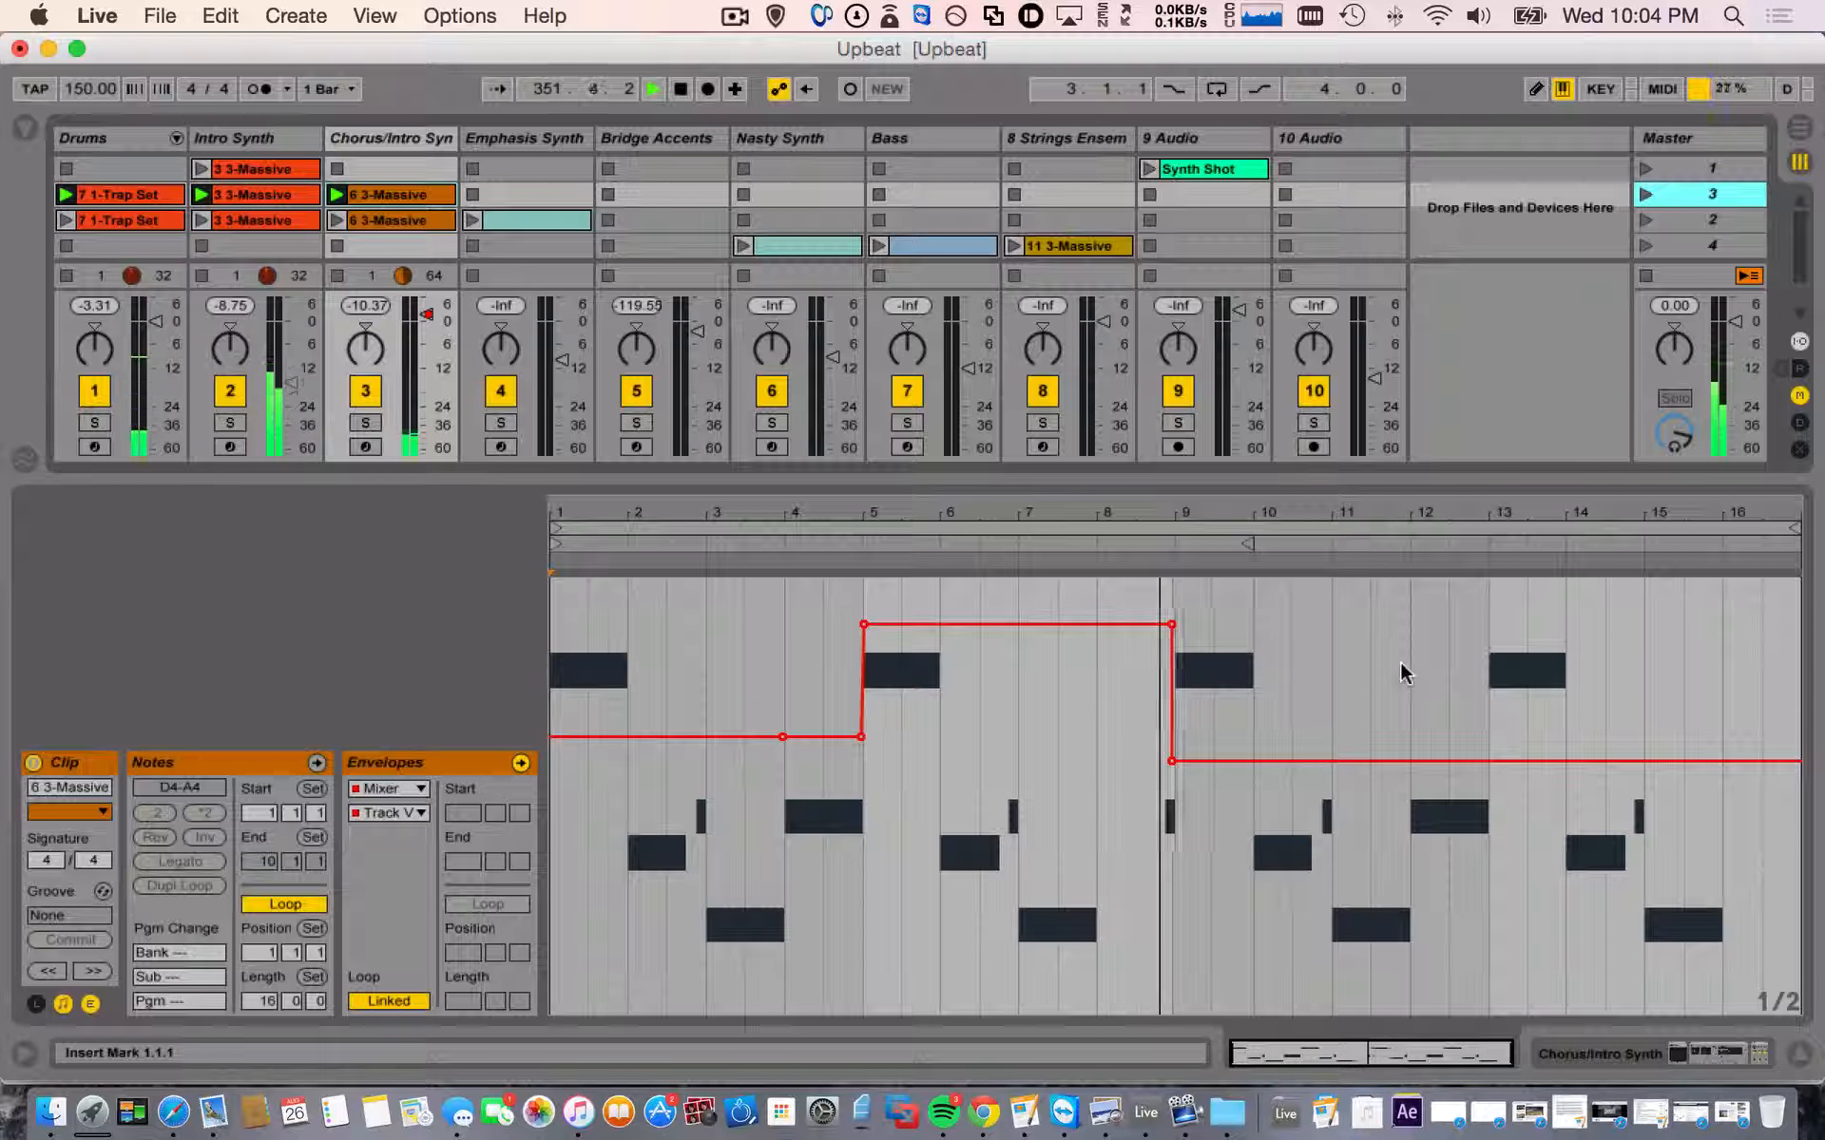
key("space")
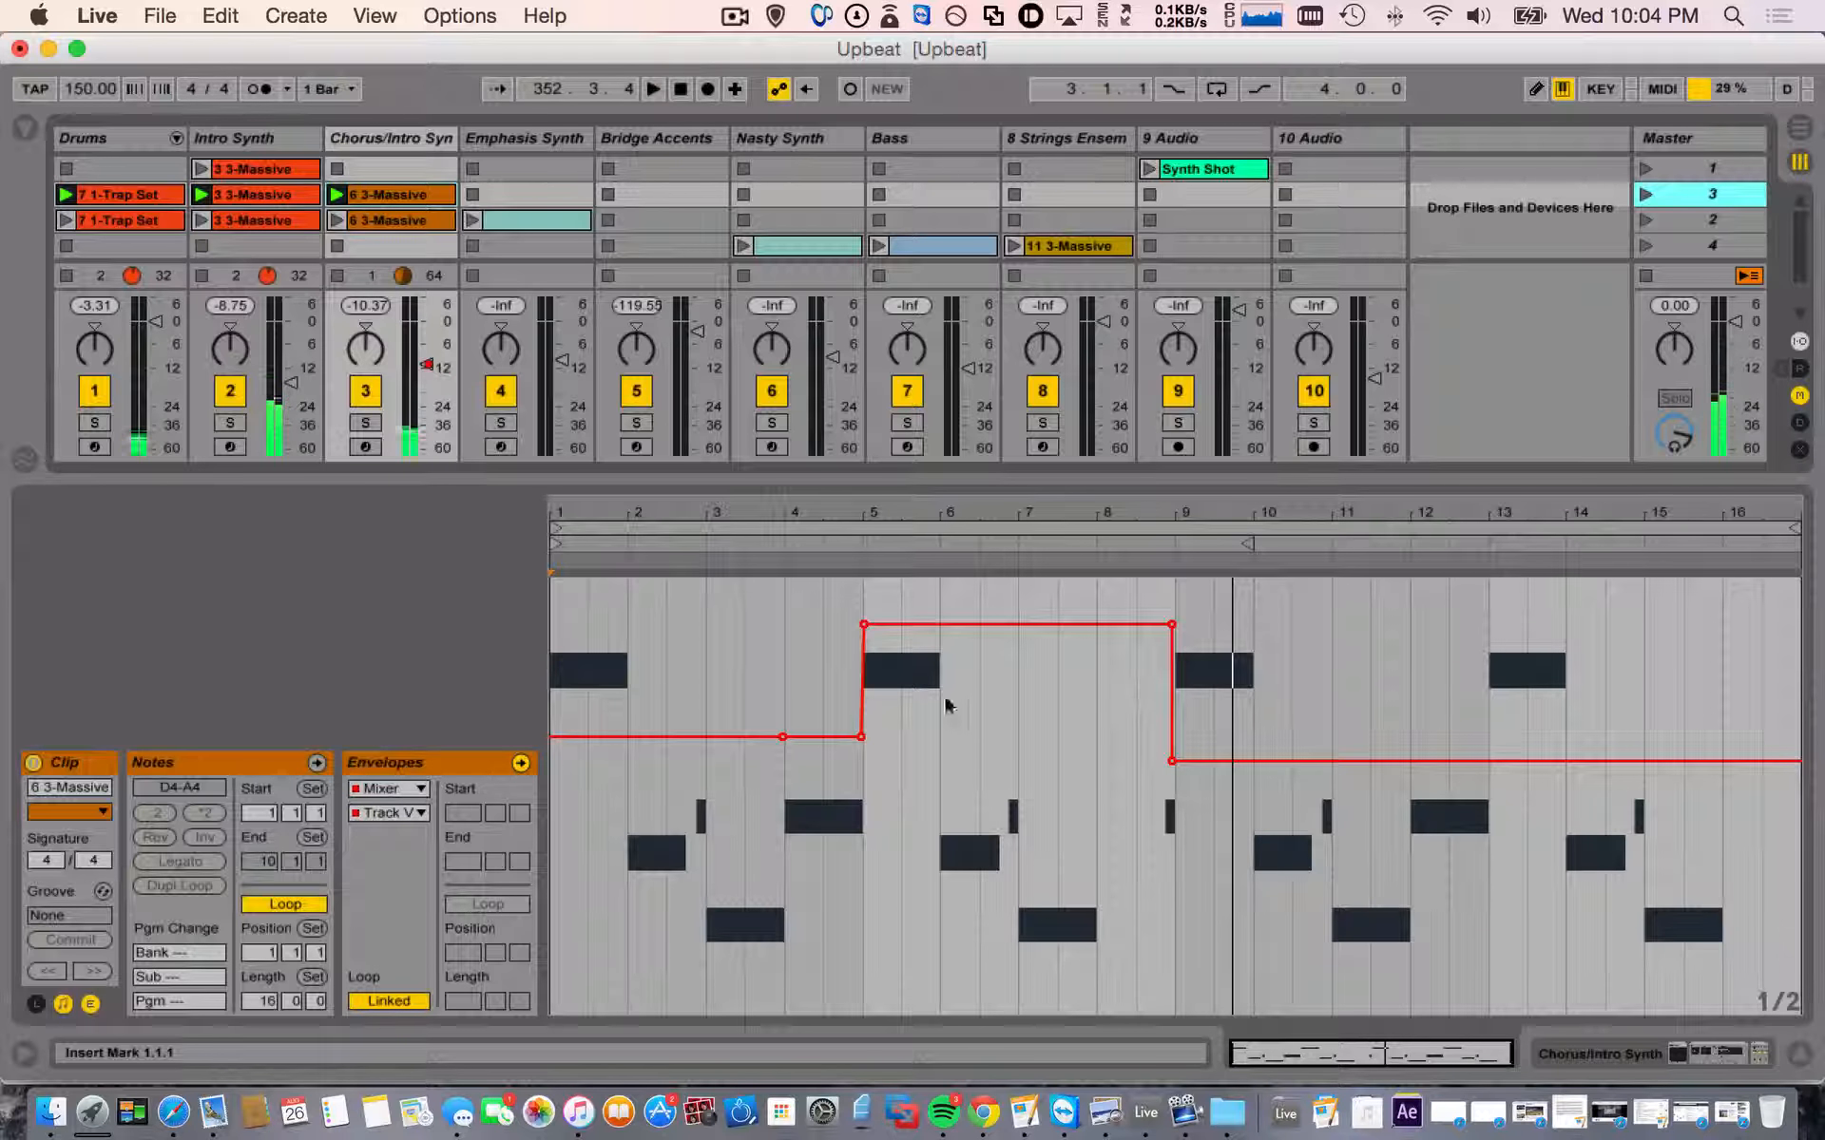
- Delete the raised breakpoints at bars 5 and 9 and the lowered one at bar 9 to flatten the volume envelope
left_click(861, 626)
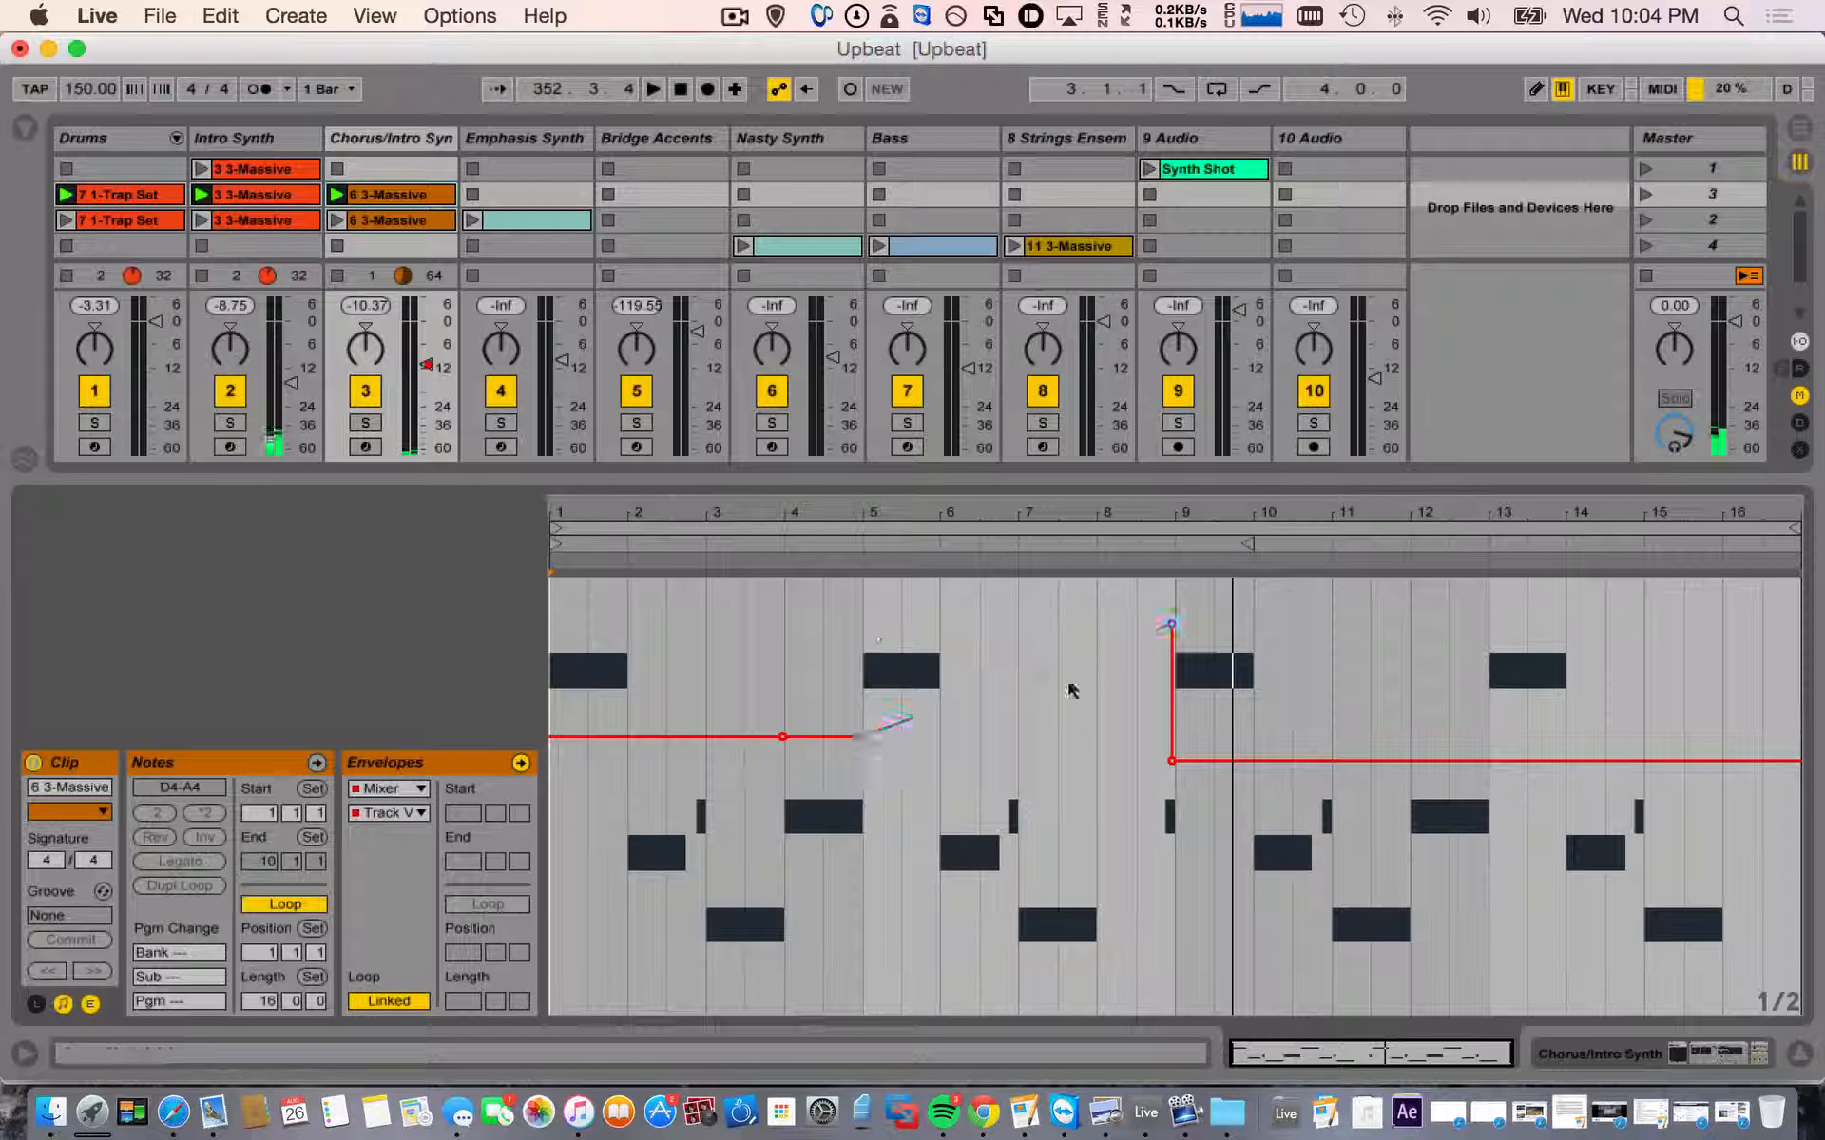
left_click(1171, 625)
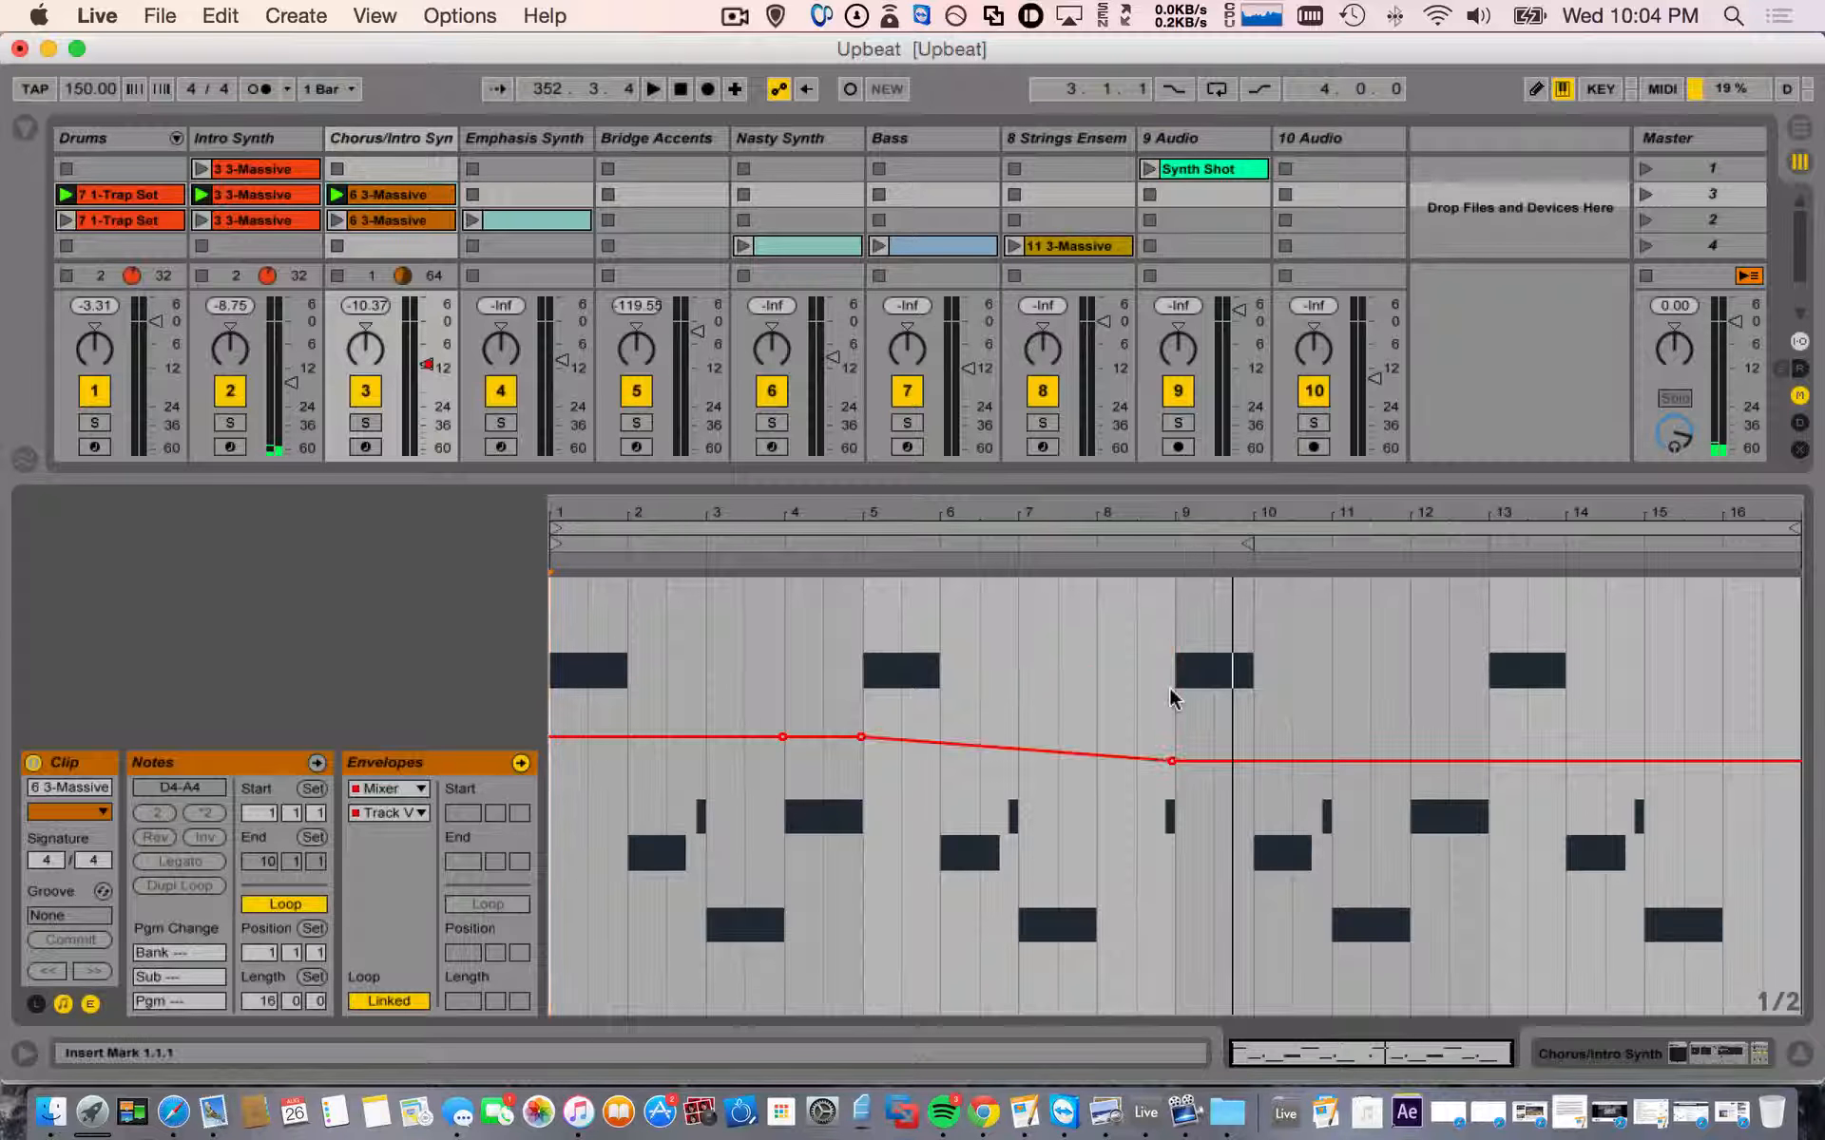
left_click(1170, 761)
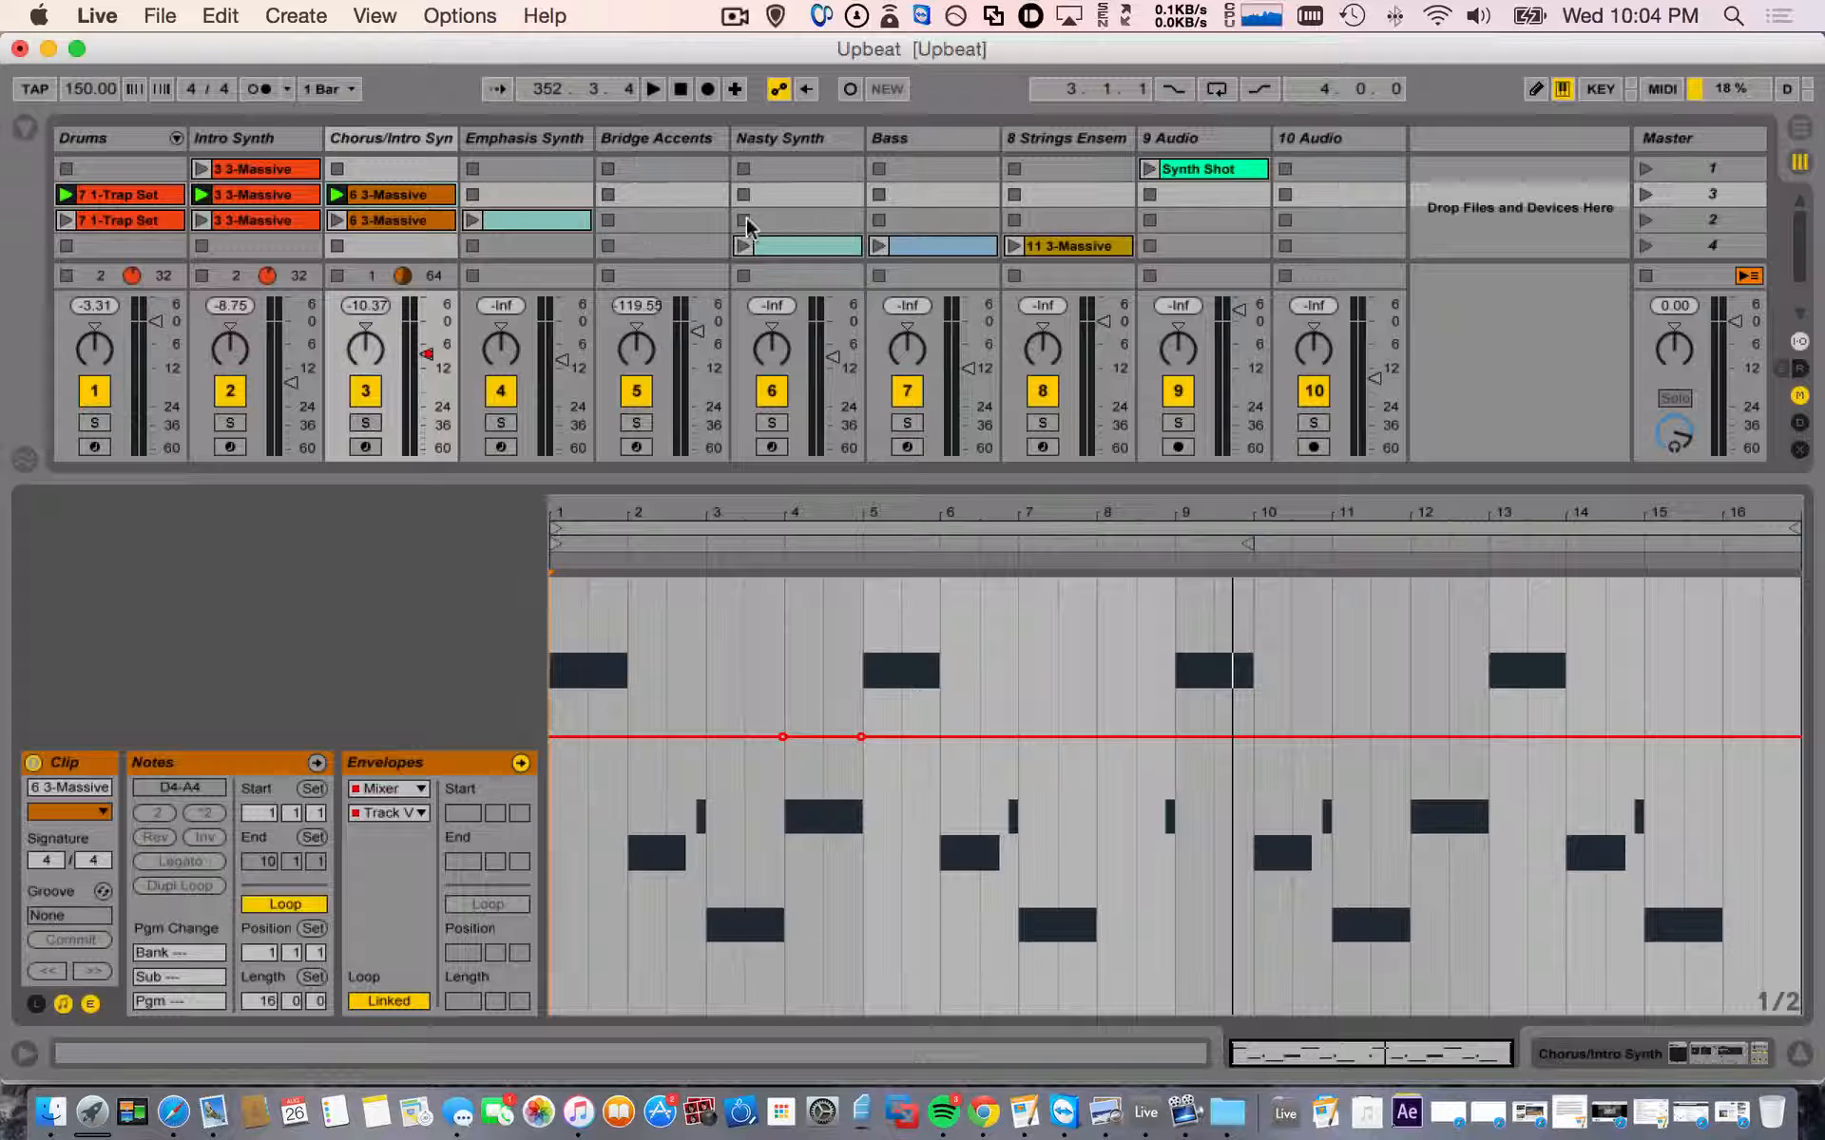
- View the scene 4 clips of the Nasty Synth, Bass and 8 Strings Ensemble tracks in turn
left_click(813, 245)
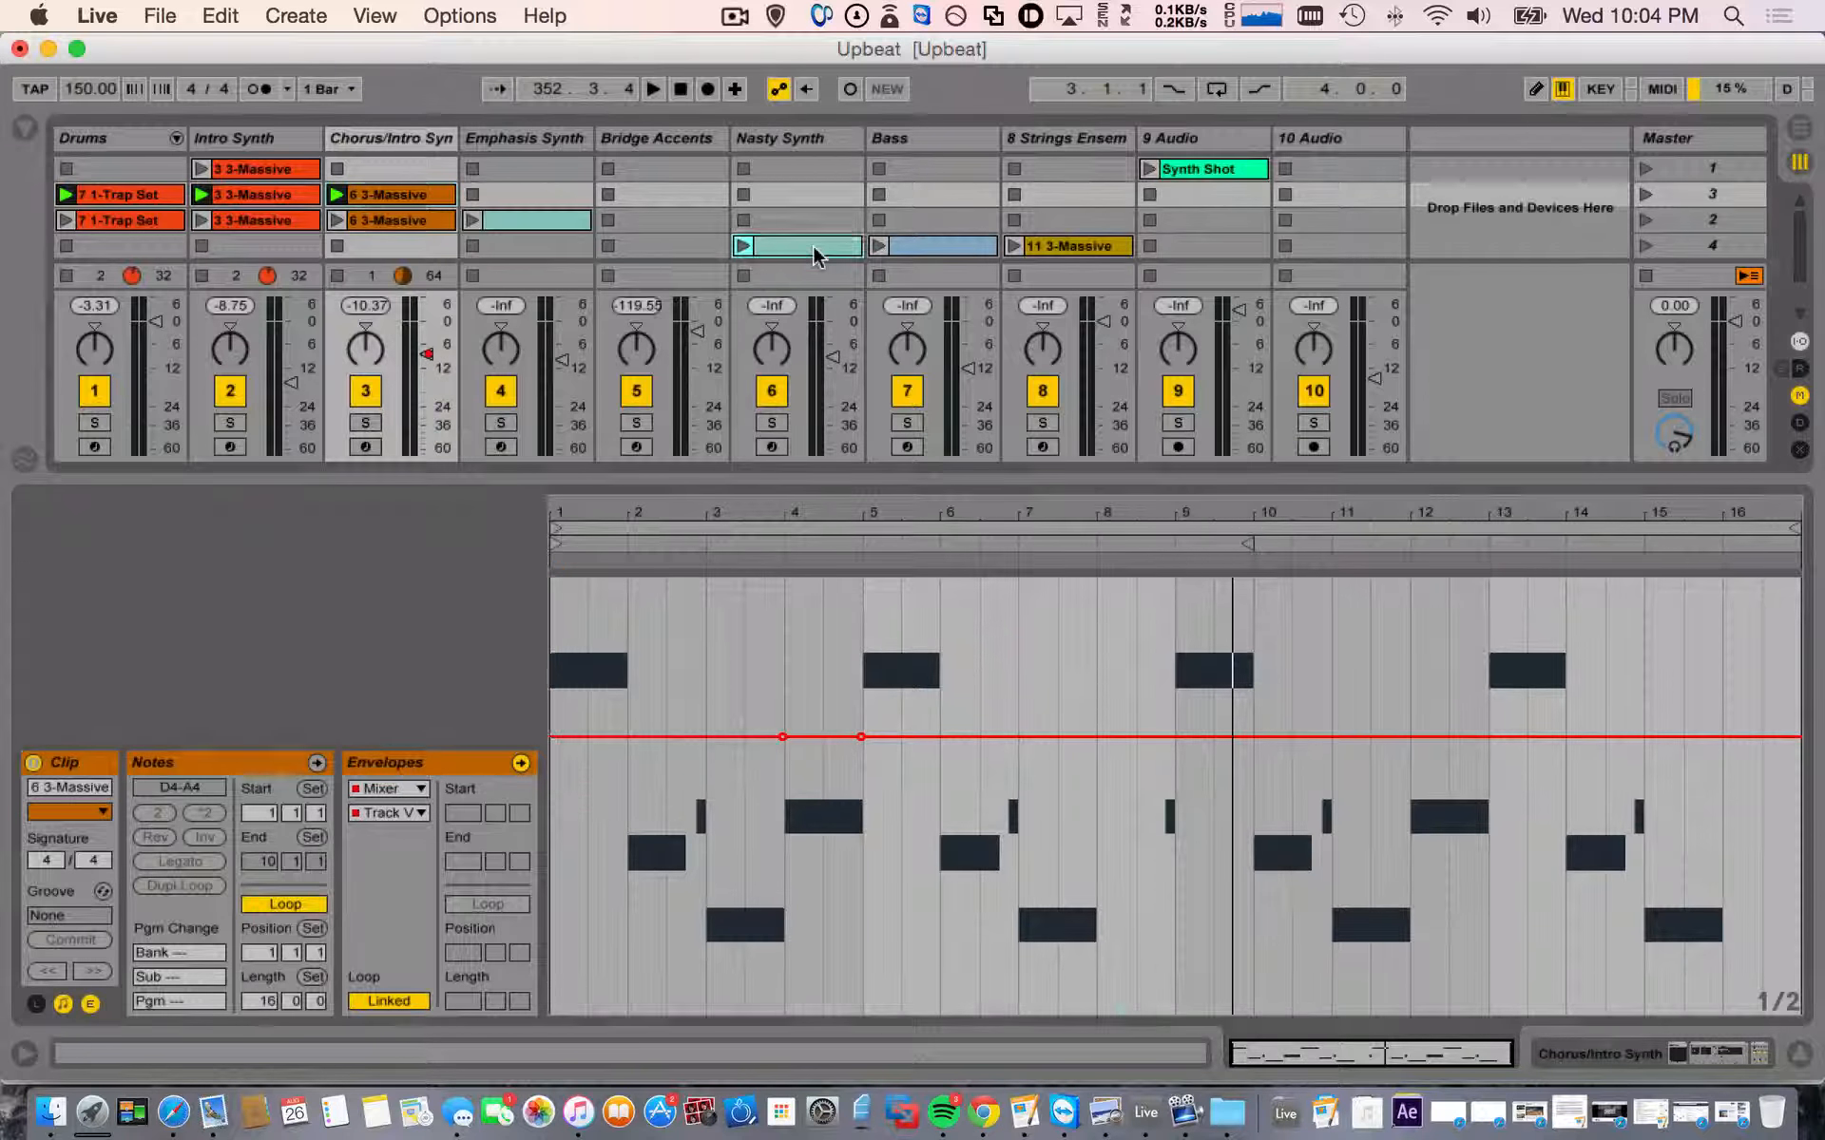
left_click(924, 247)
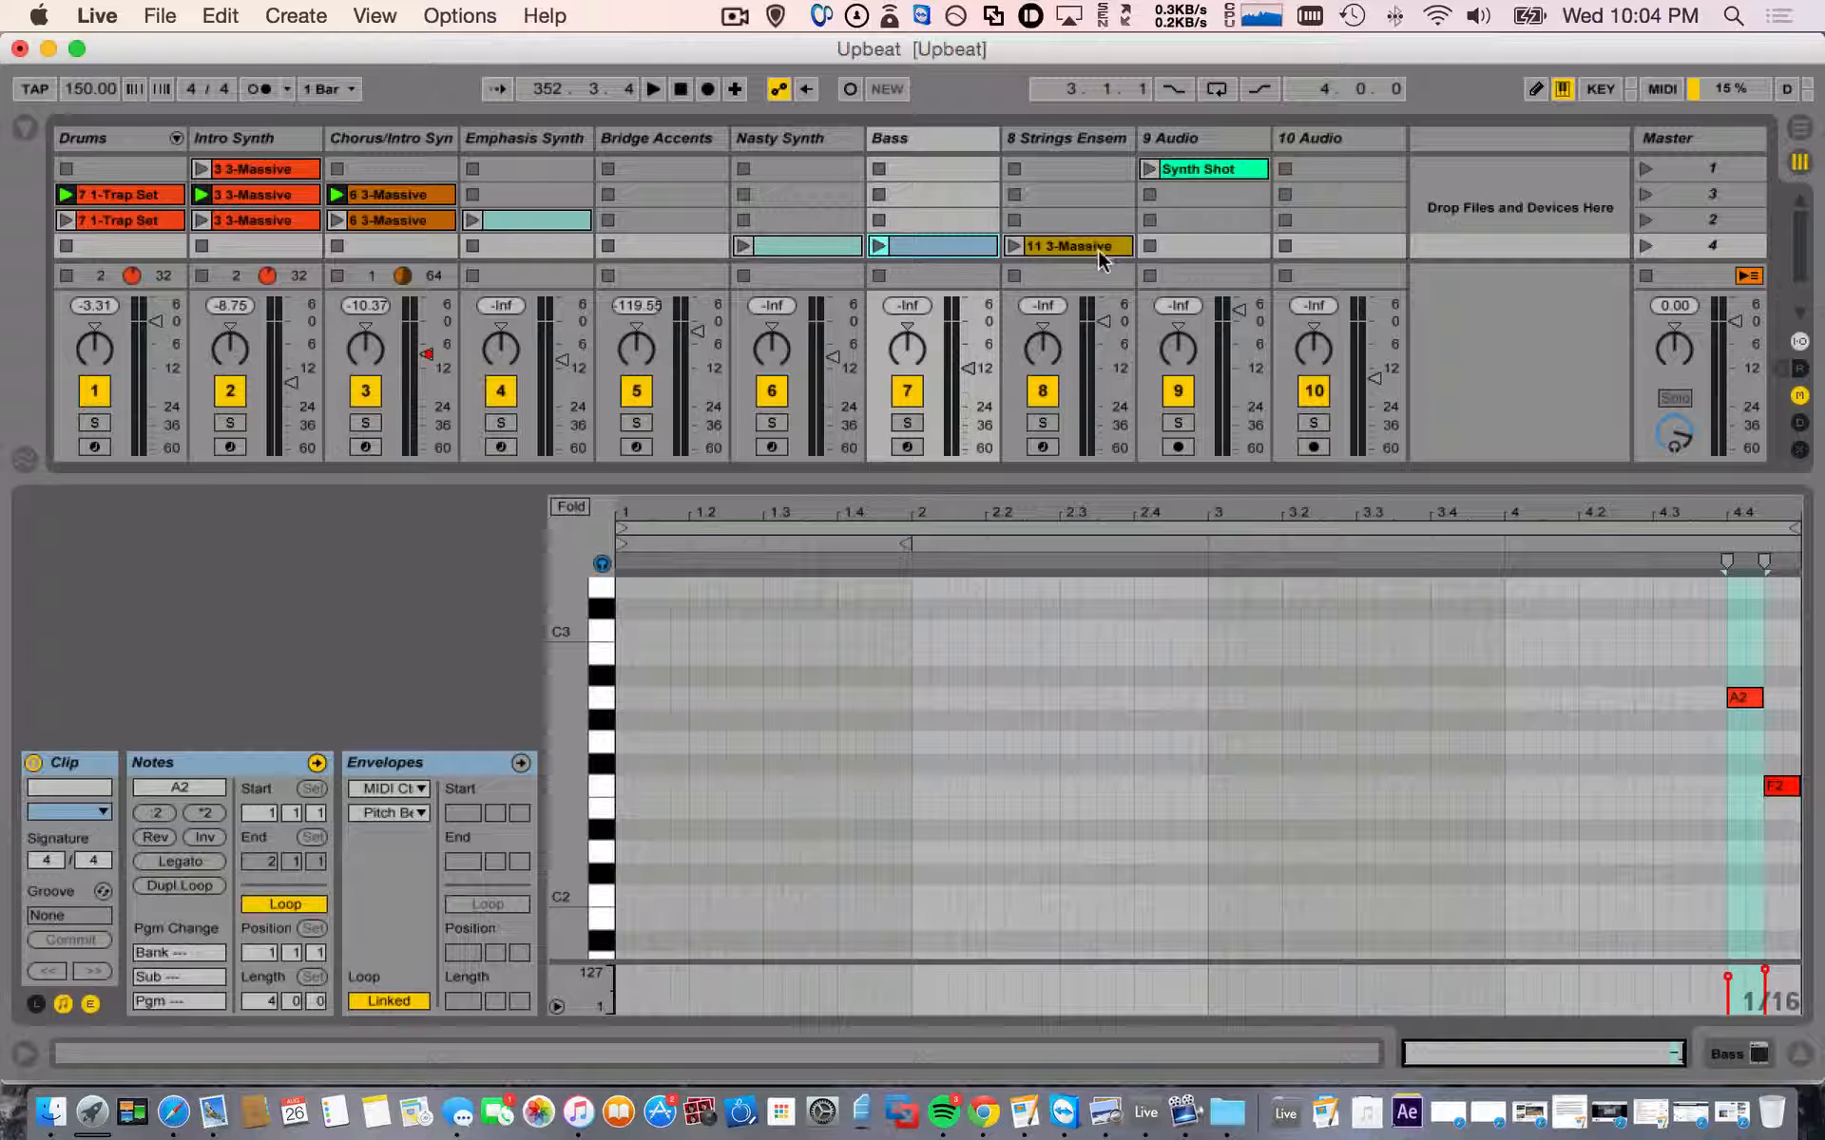
left_click(1098, 249)
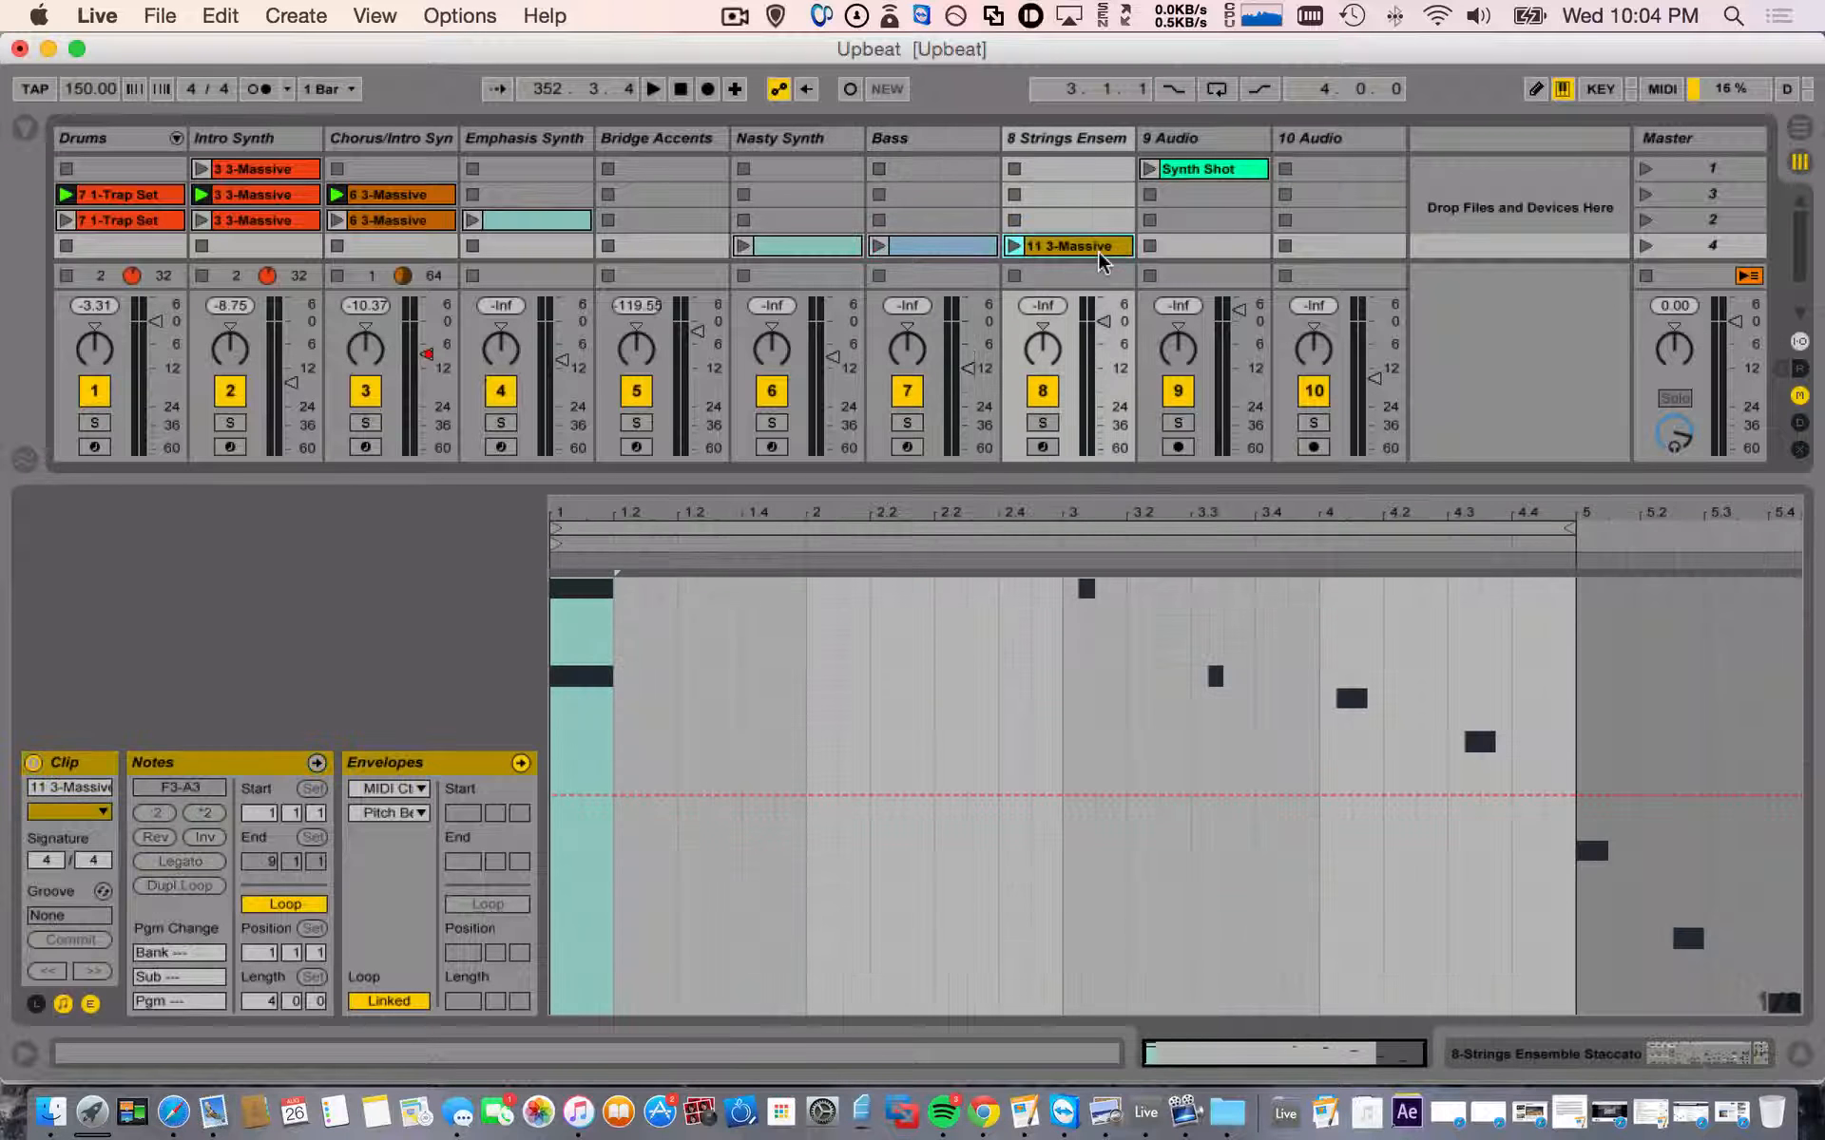
- Show the Reverb envelope of the Chorus/Intro Synth track's scene 5 clip
left_click(372, 221)
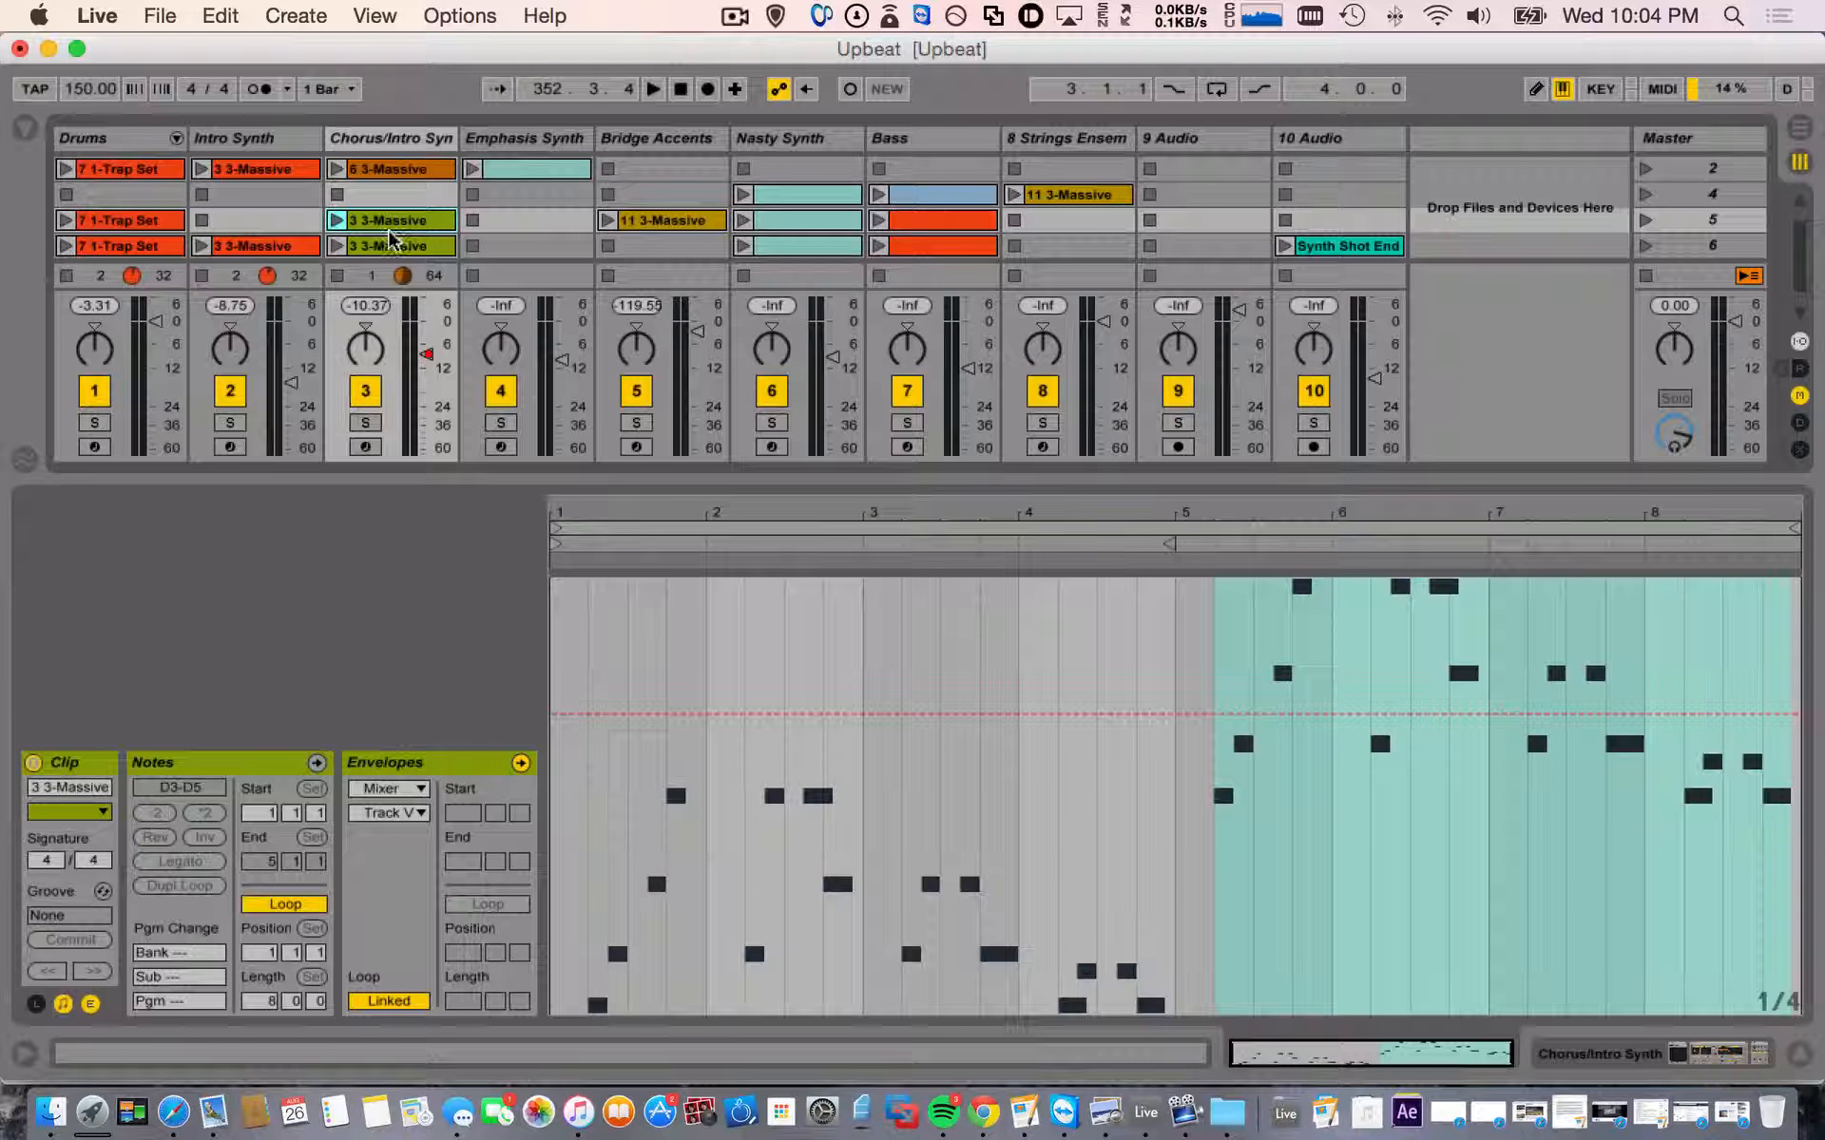
left_click(400, 249)
left_click(390, 789)
left_click(435, 862)
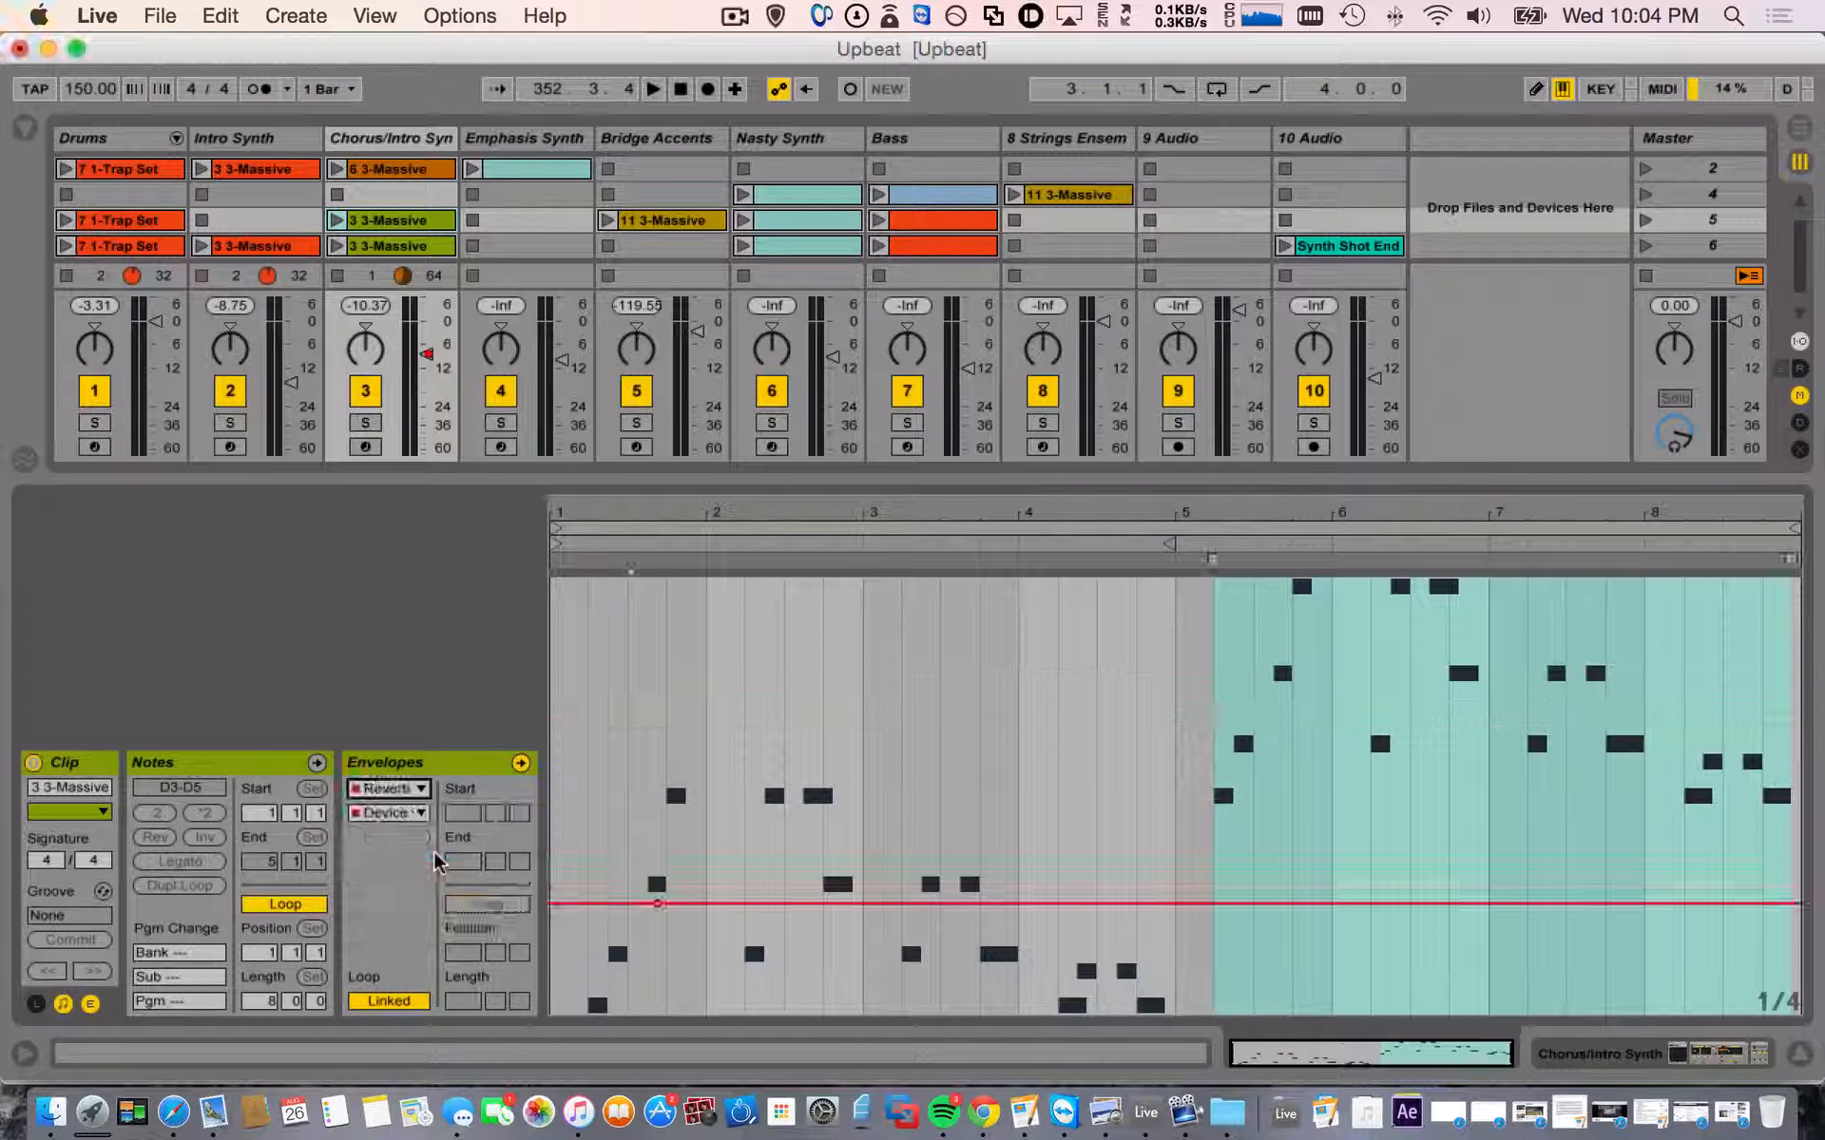
- Check the envelope device lists of the scene 5 clips on the Bridge Accents, Nasty Synth and Bass tracks
left_click(651, 226)
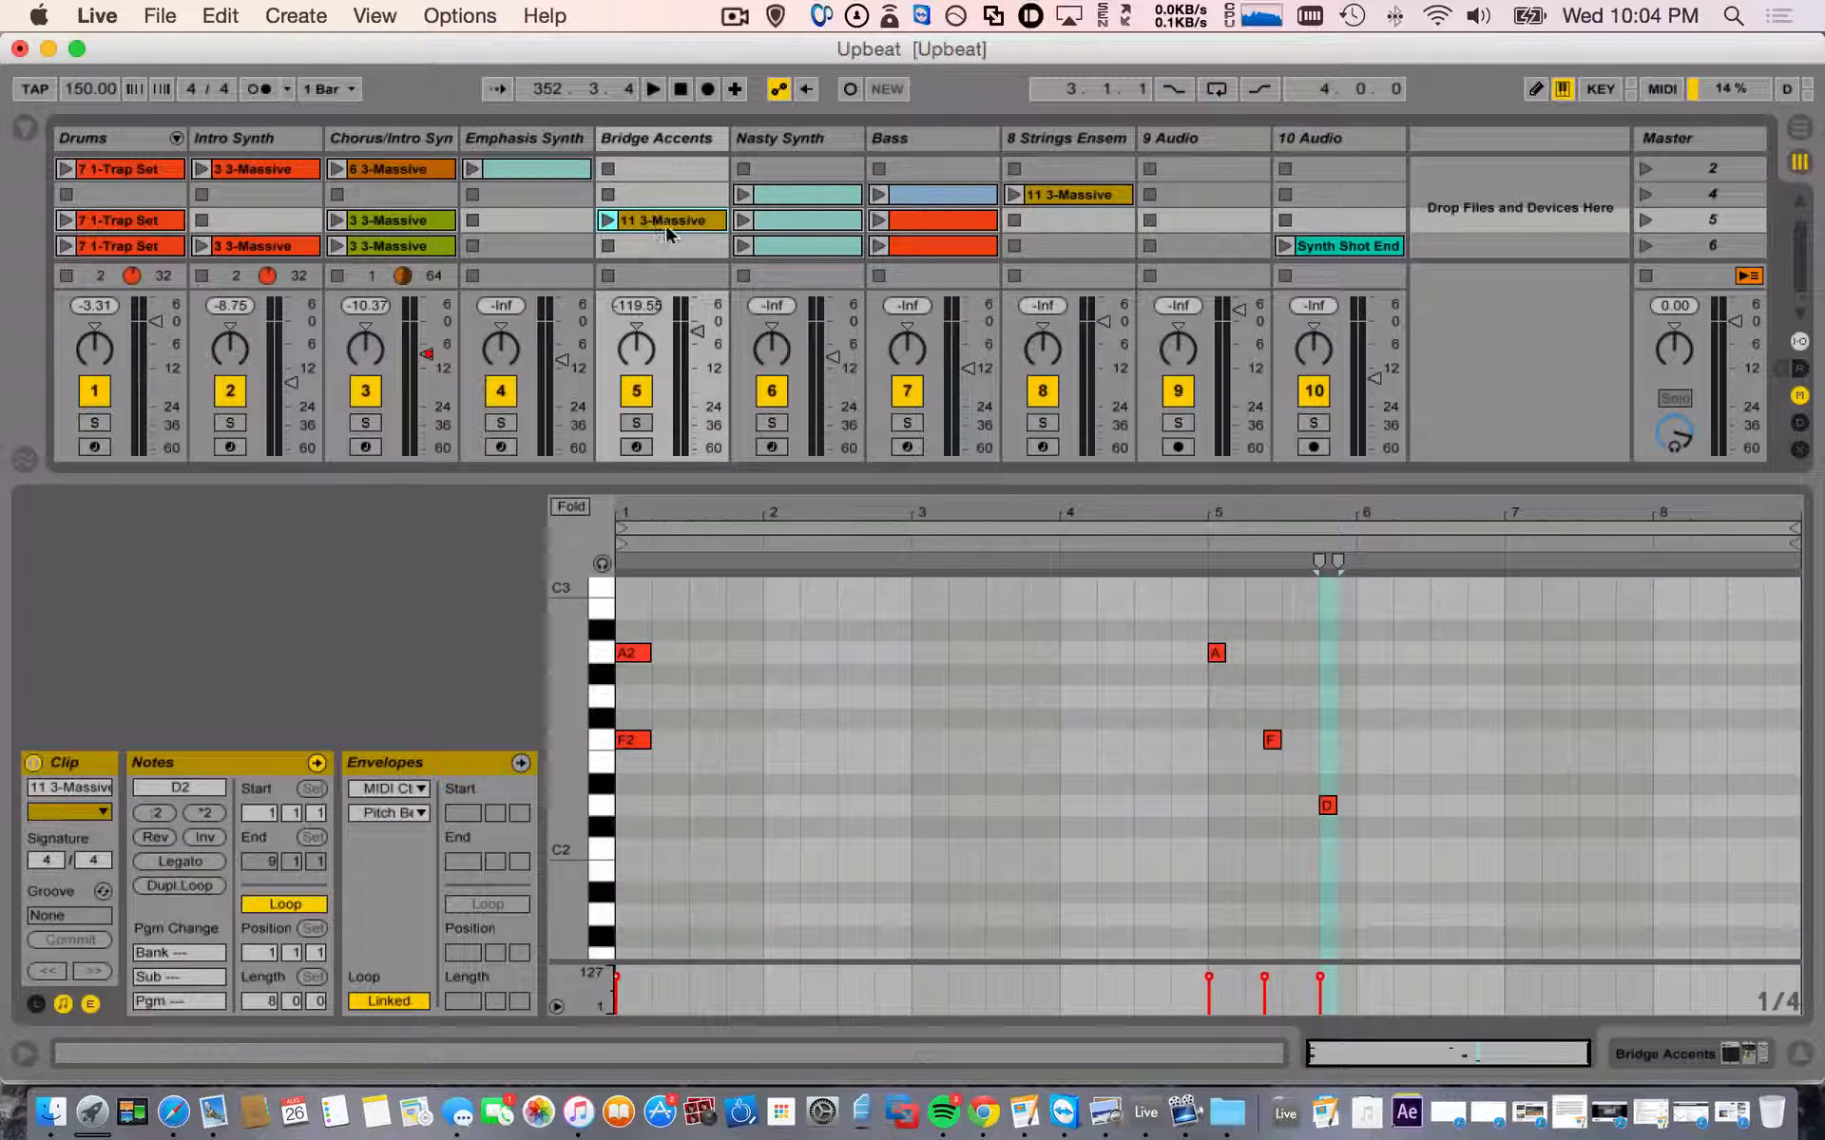
left_click(404, 790)
left_click(403, 809)
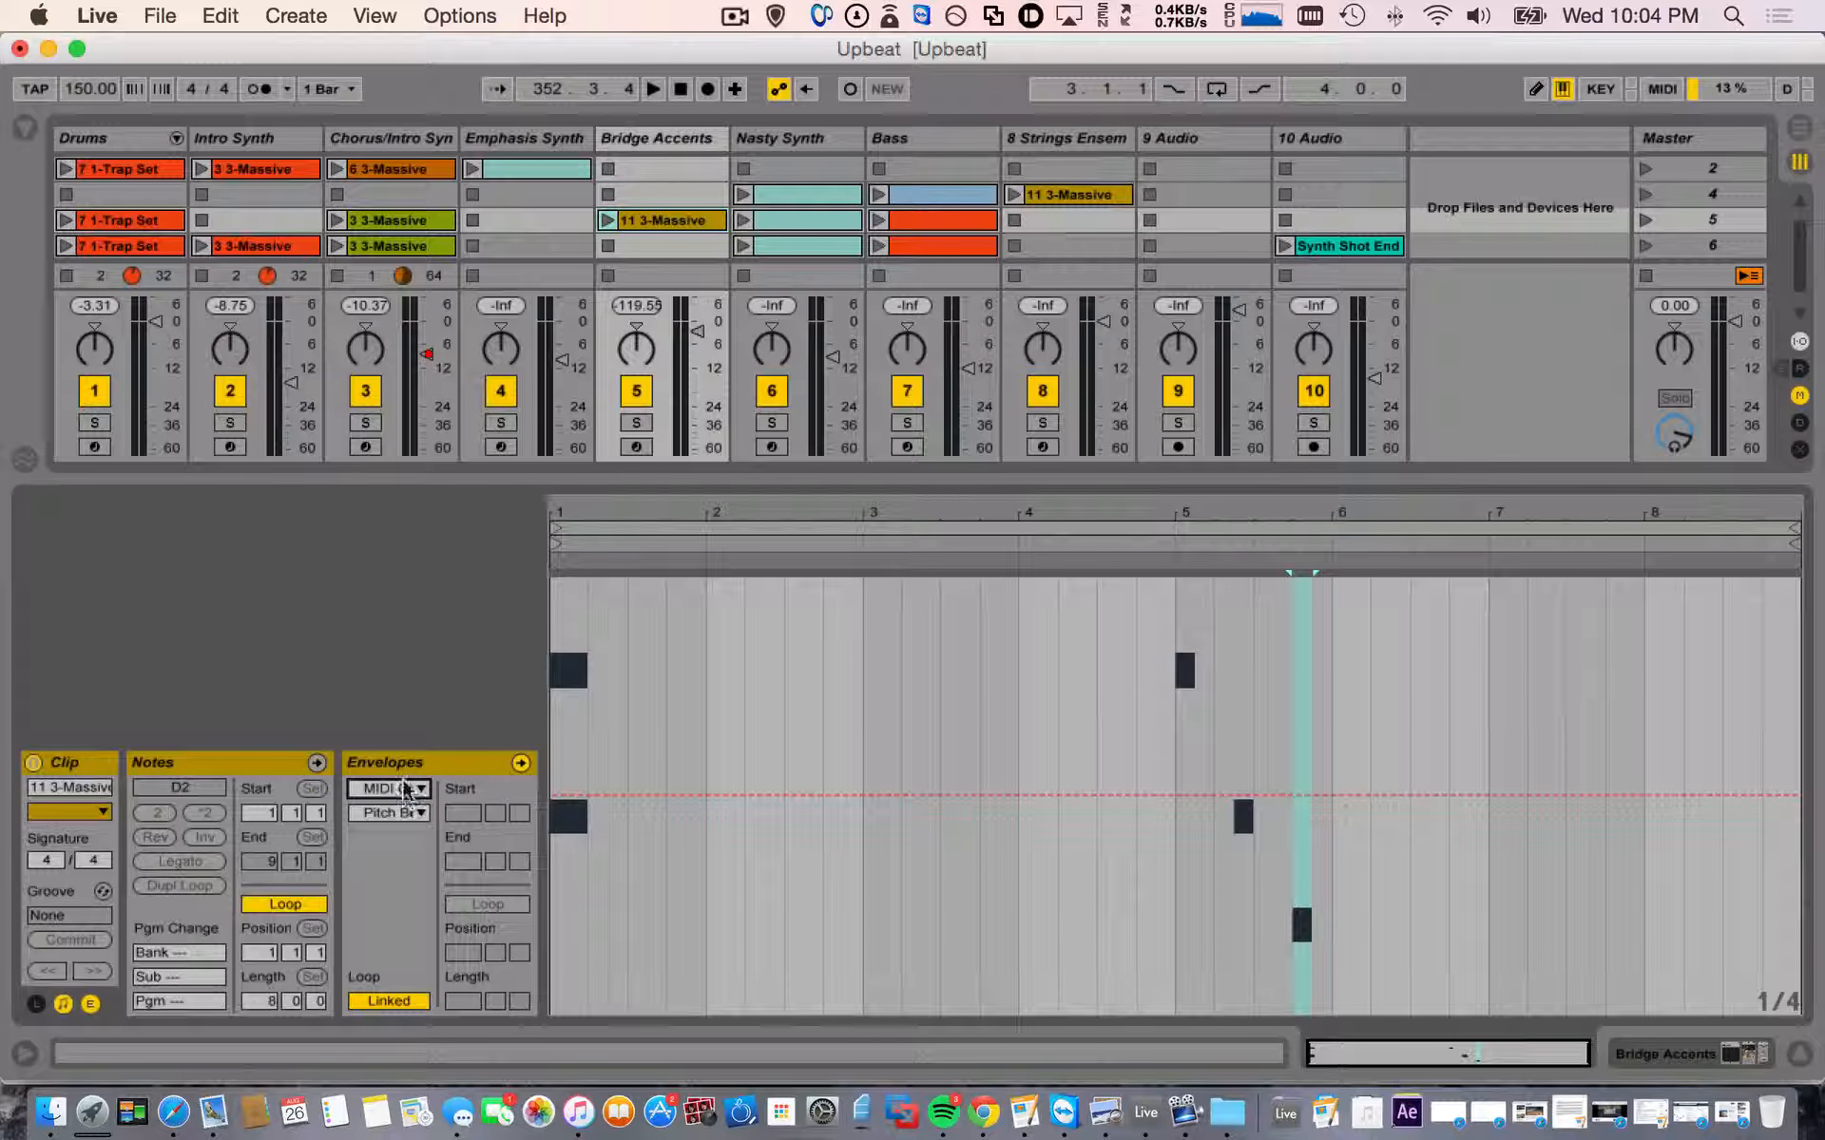
left_click(840, 222)
left_click(380, 791)
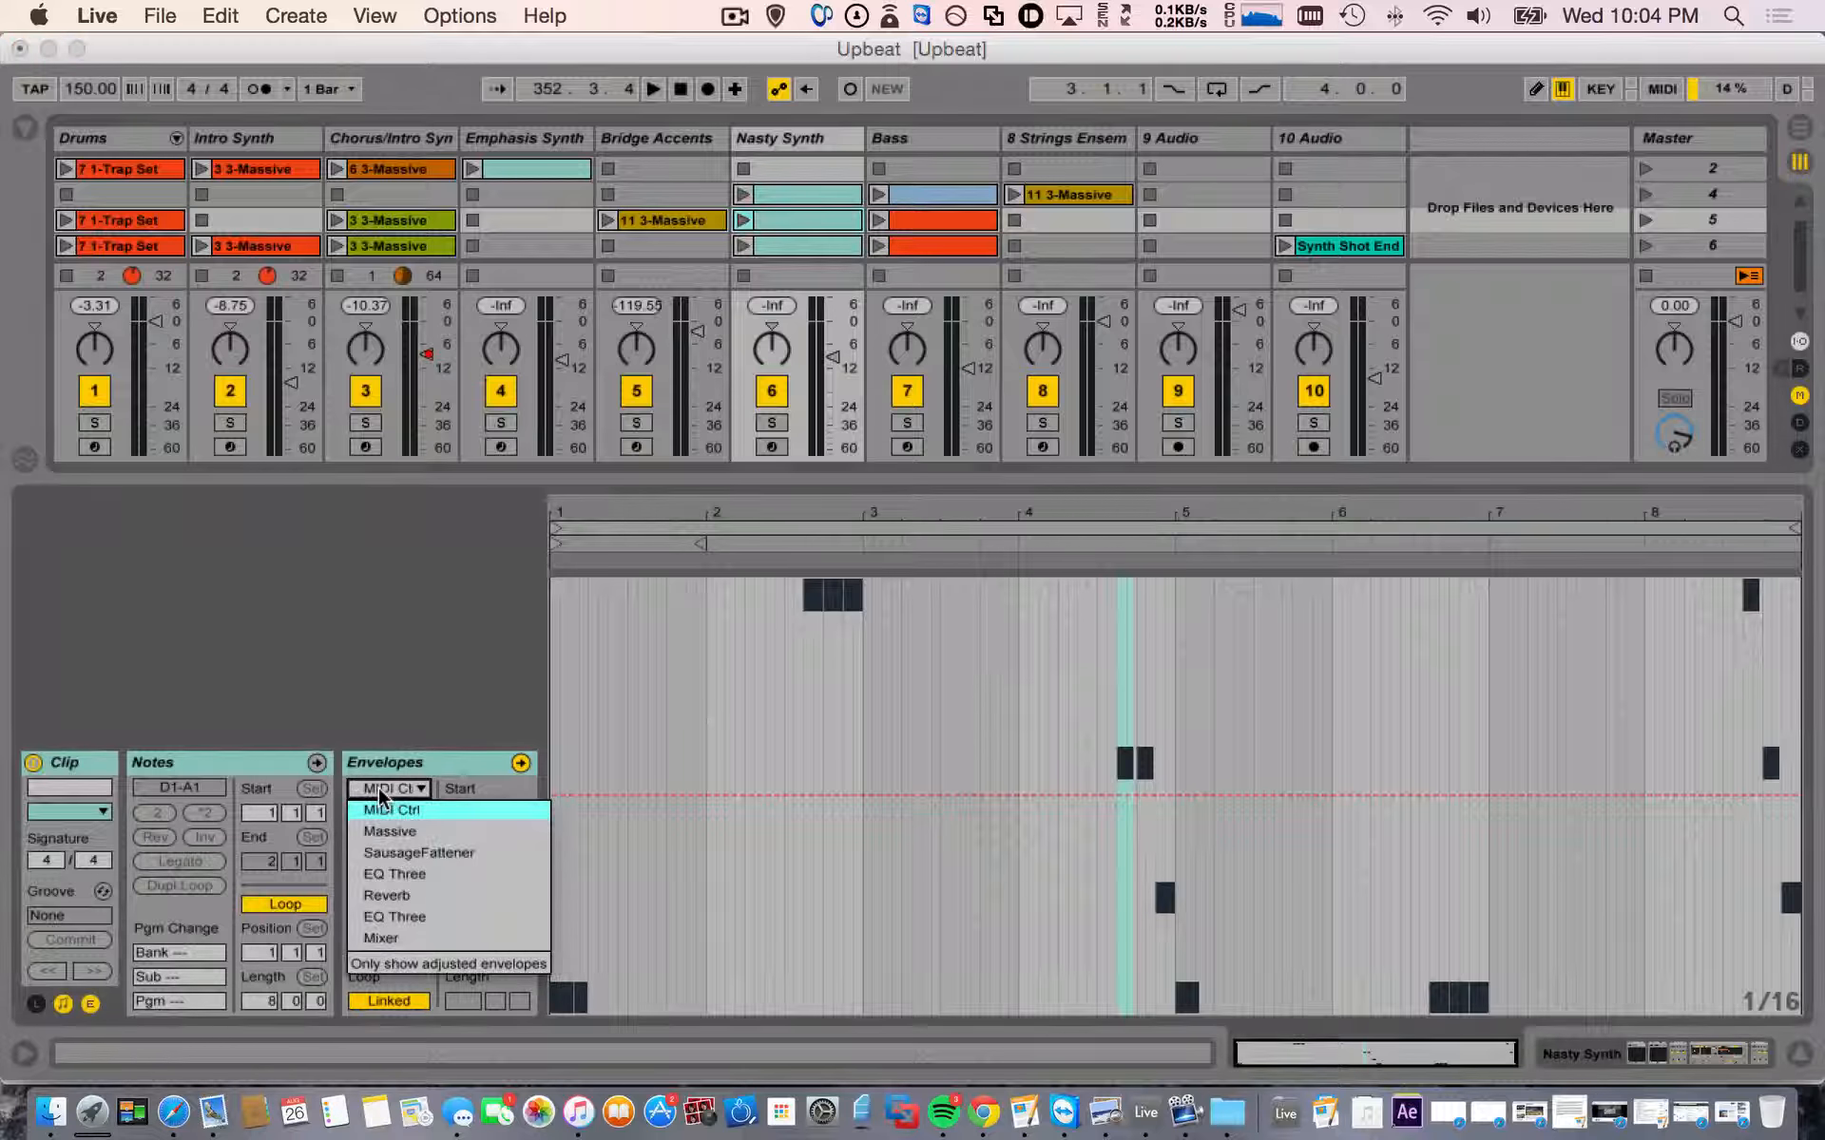
left_click(379, 791)
left_click(379, 791)
left_click(379, 791)
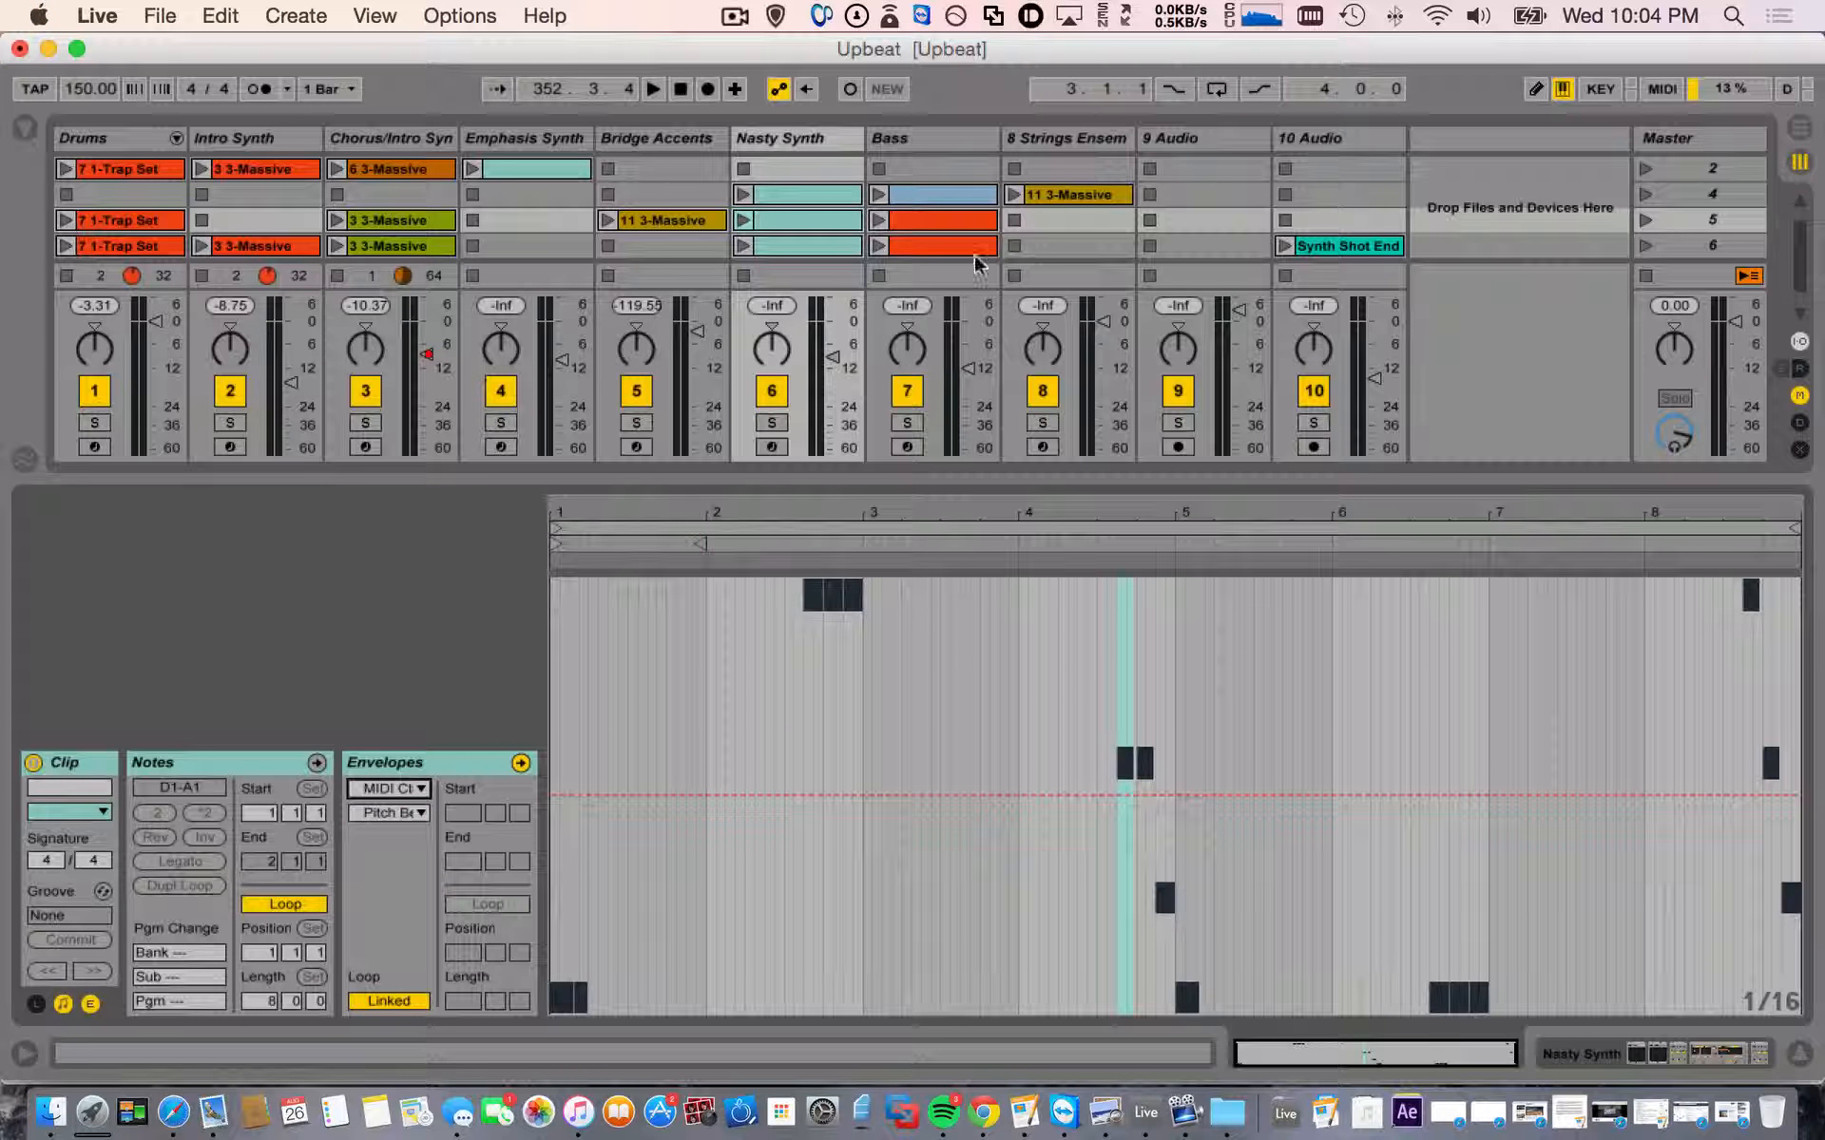
left_click(978, 225)
left_click(383, 787)
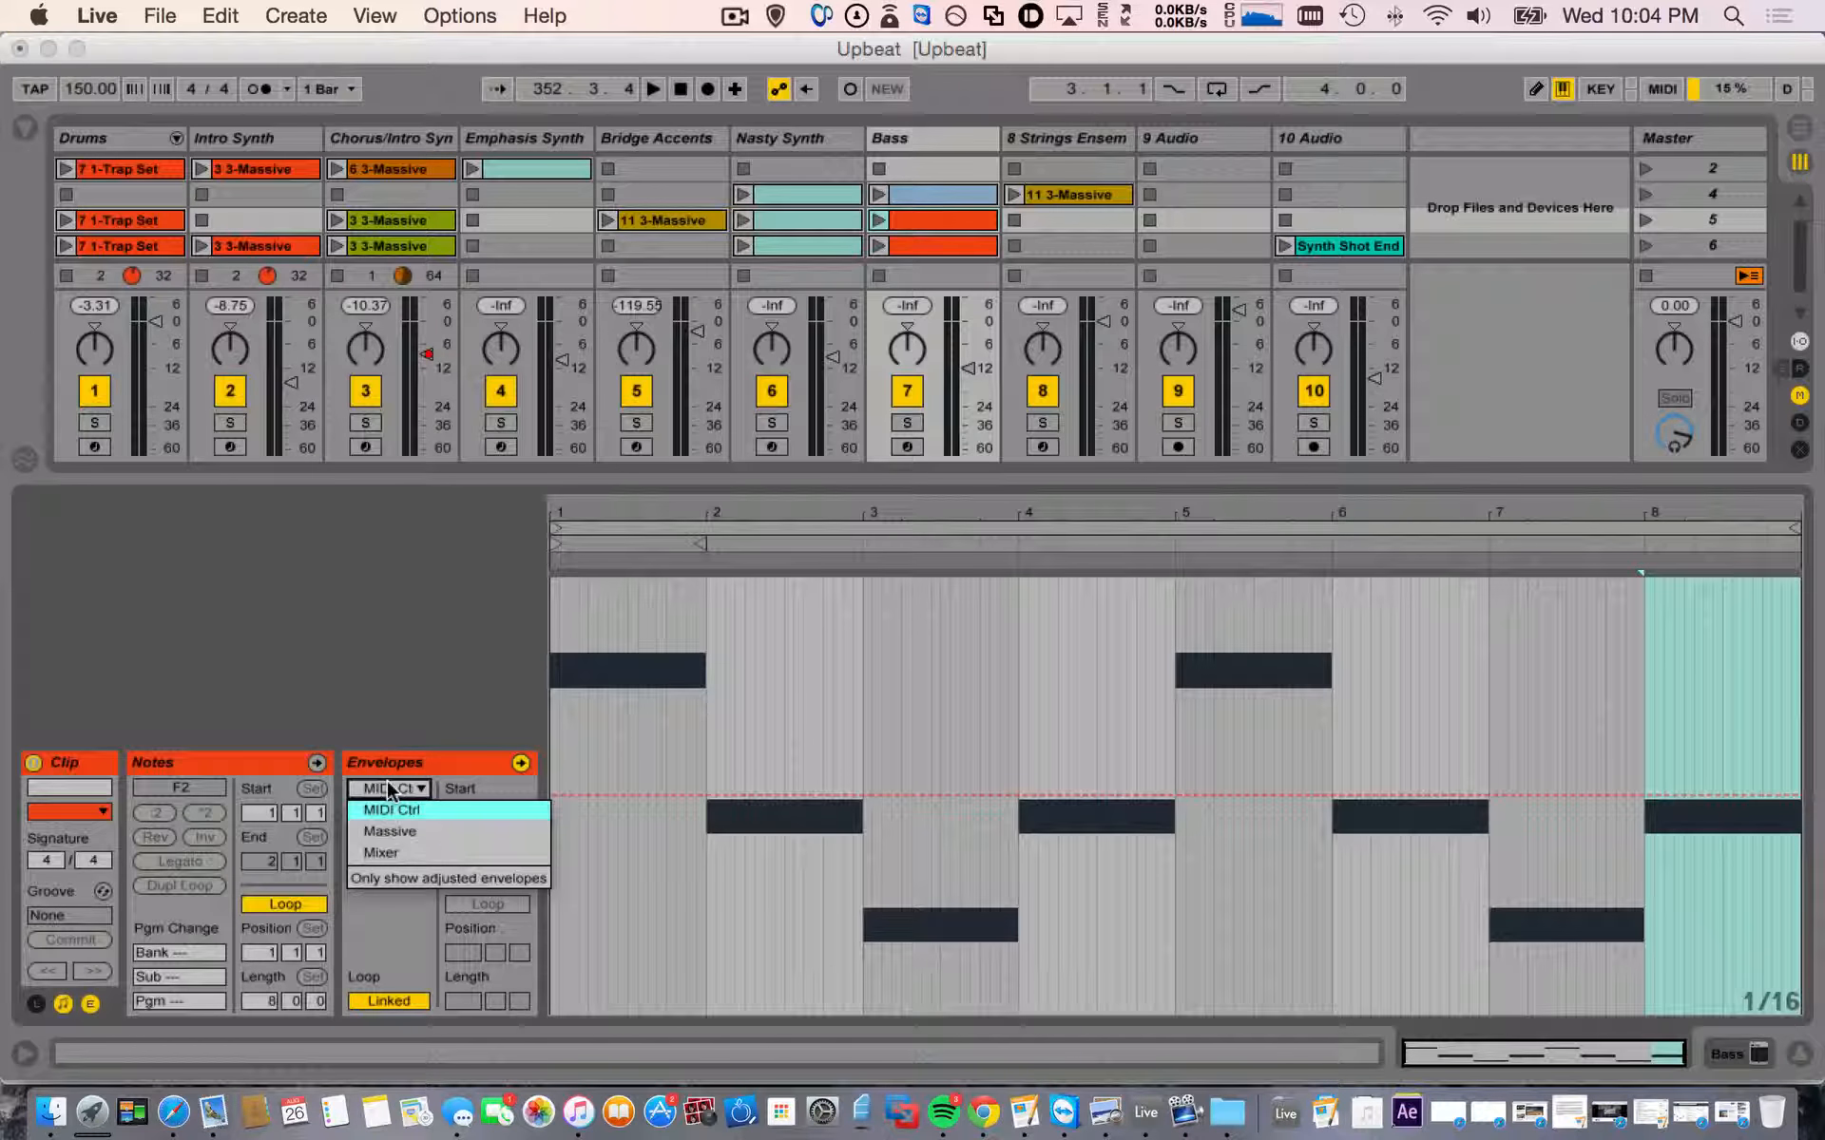
left_click(384, 787)
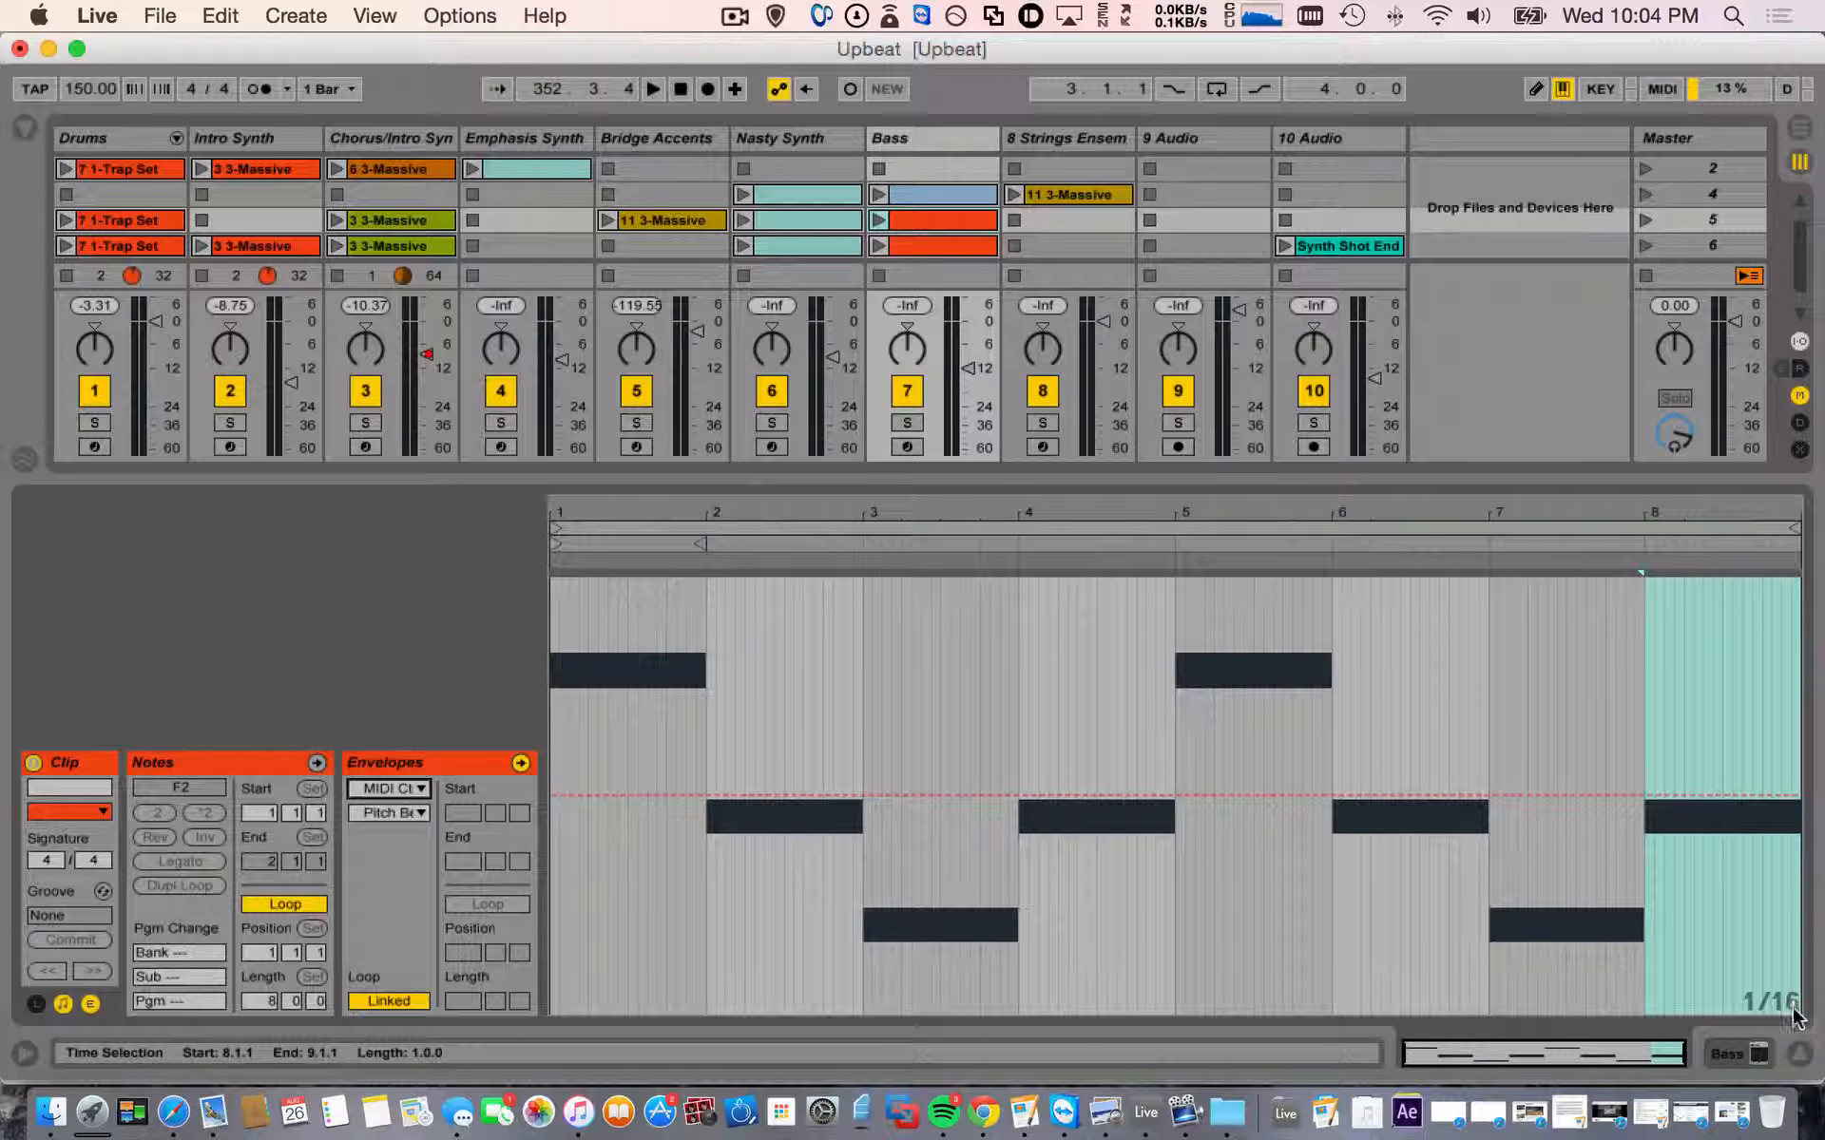
- Open the Drums track's scene 3 clip and look through its list of devices available for envelopes
left_click(1799, 1053)
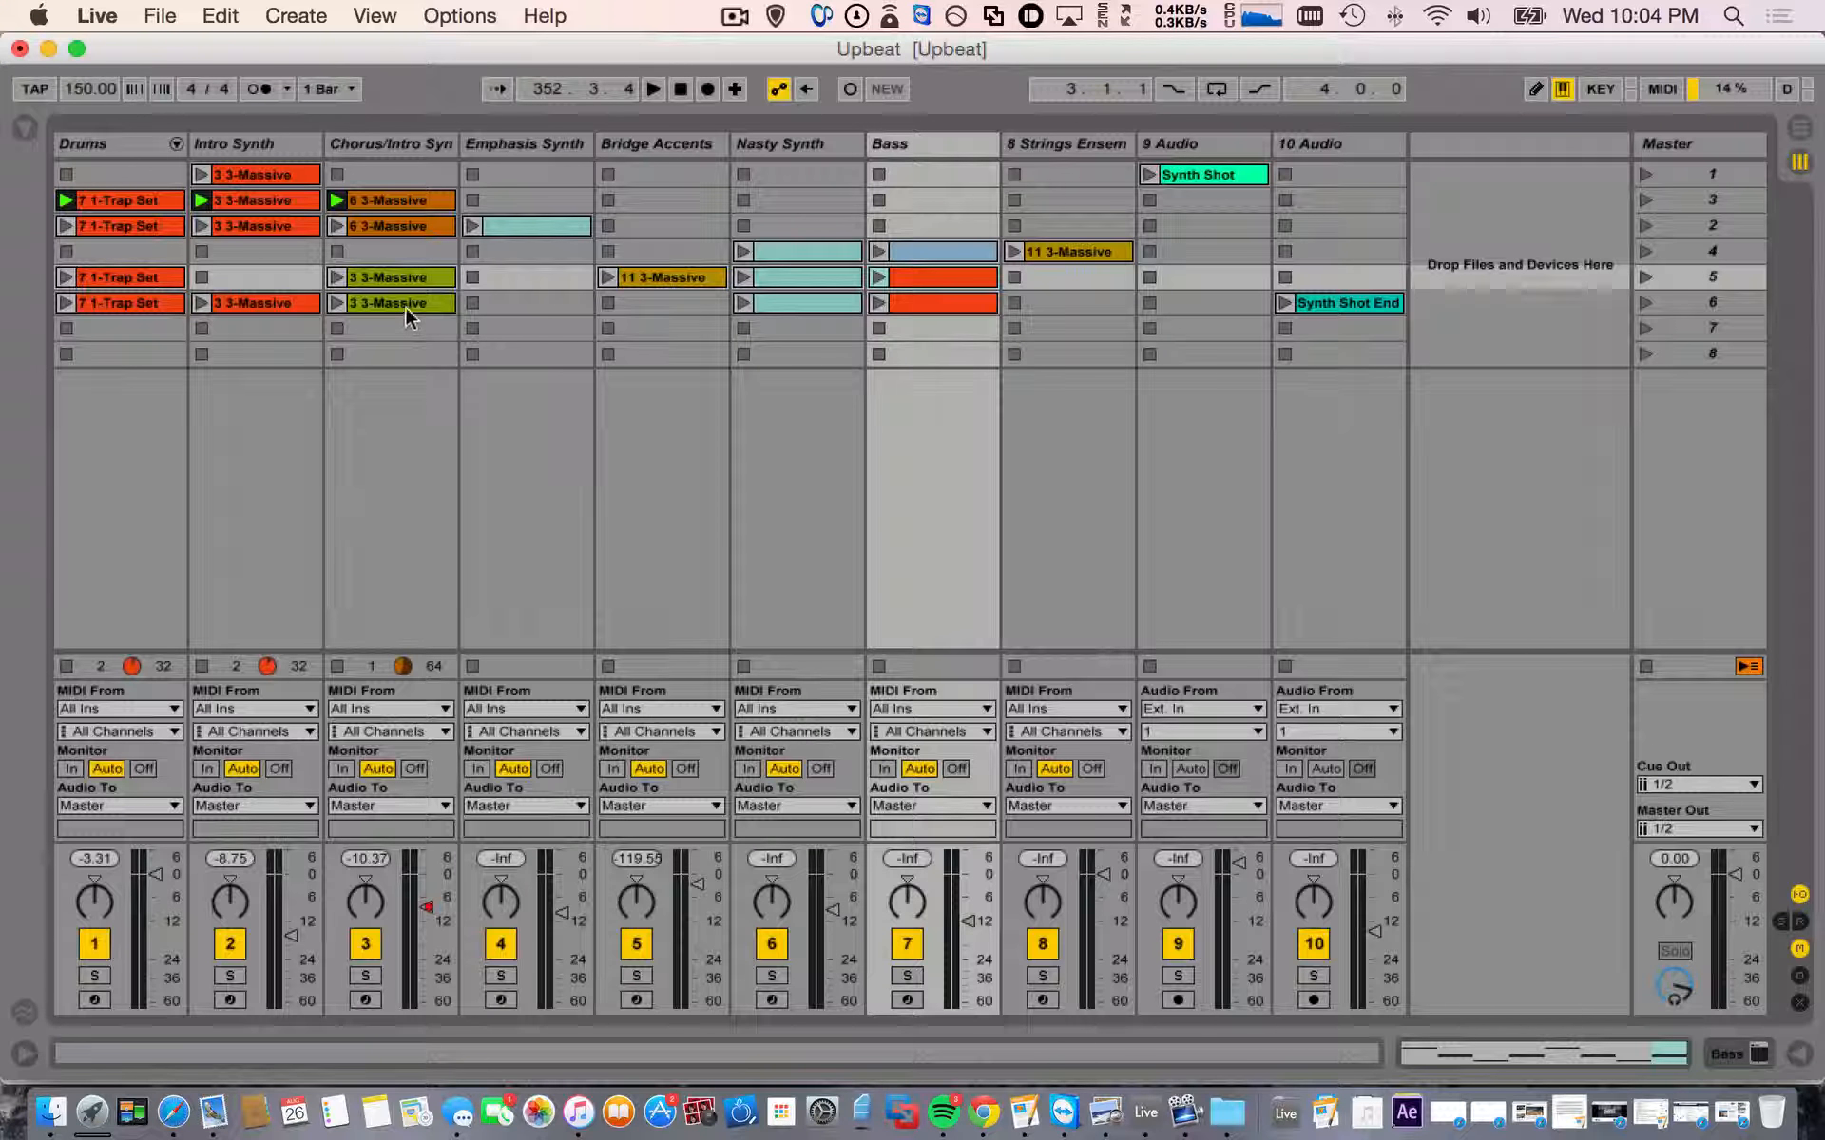
left_click(139, 204)
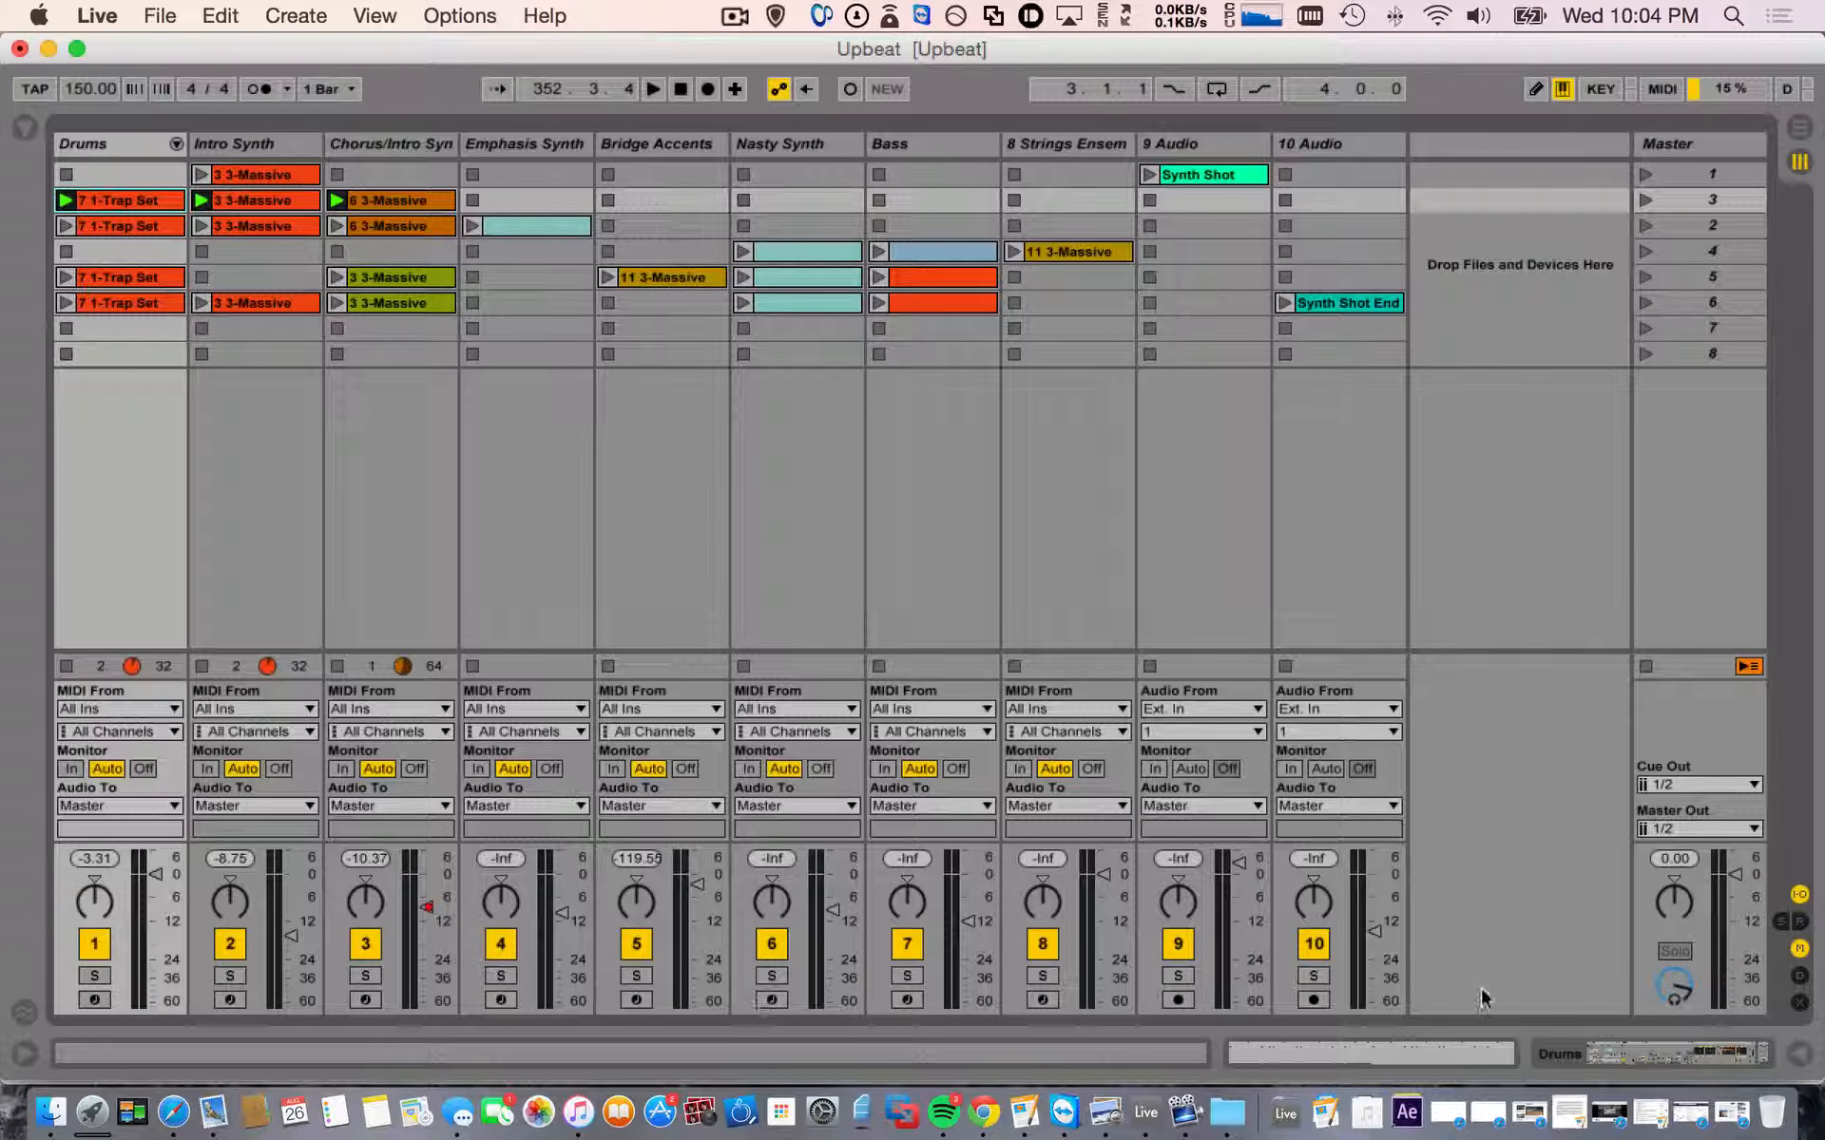
left_click(1371, 1053)
left_click(366, 790)
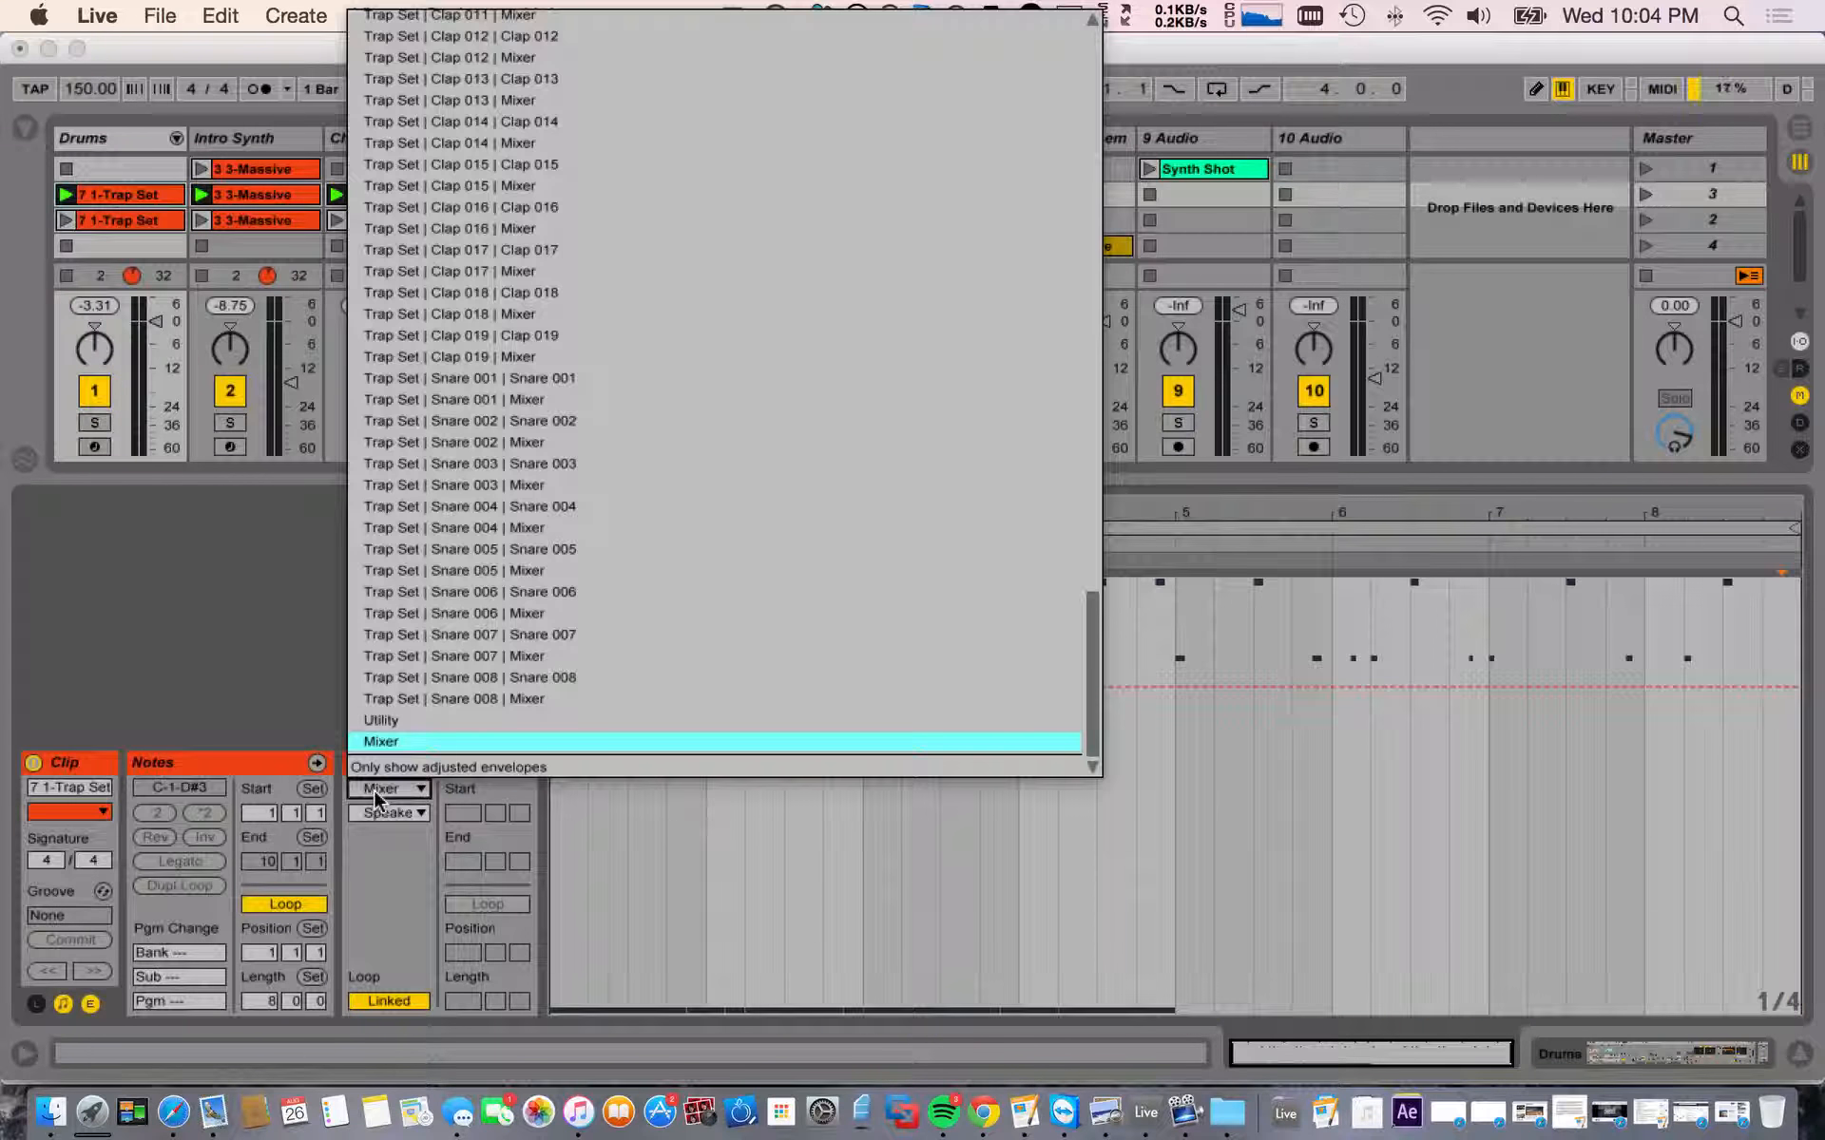
scroll(577, 473, "up", 10)
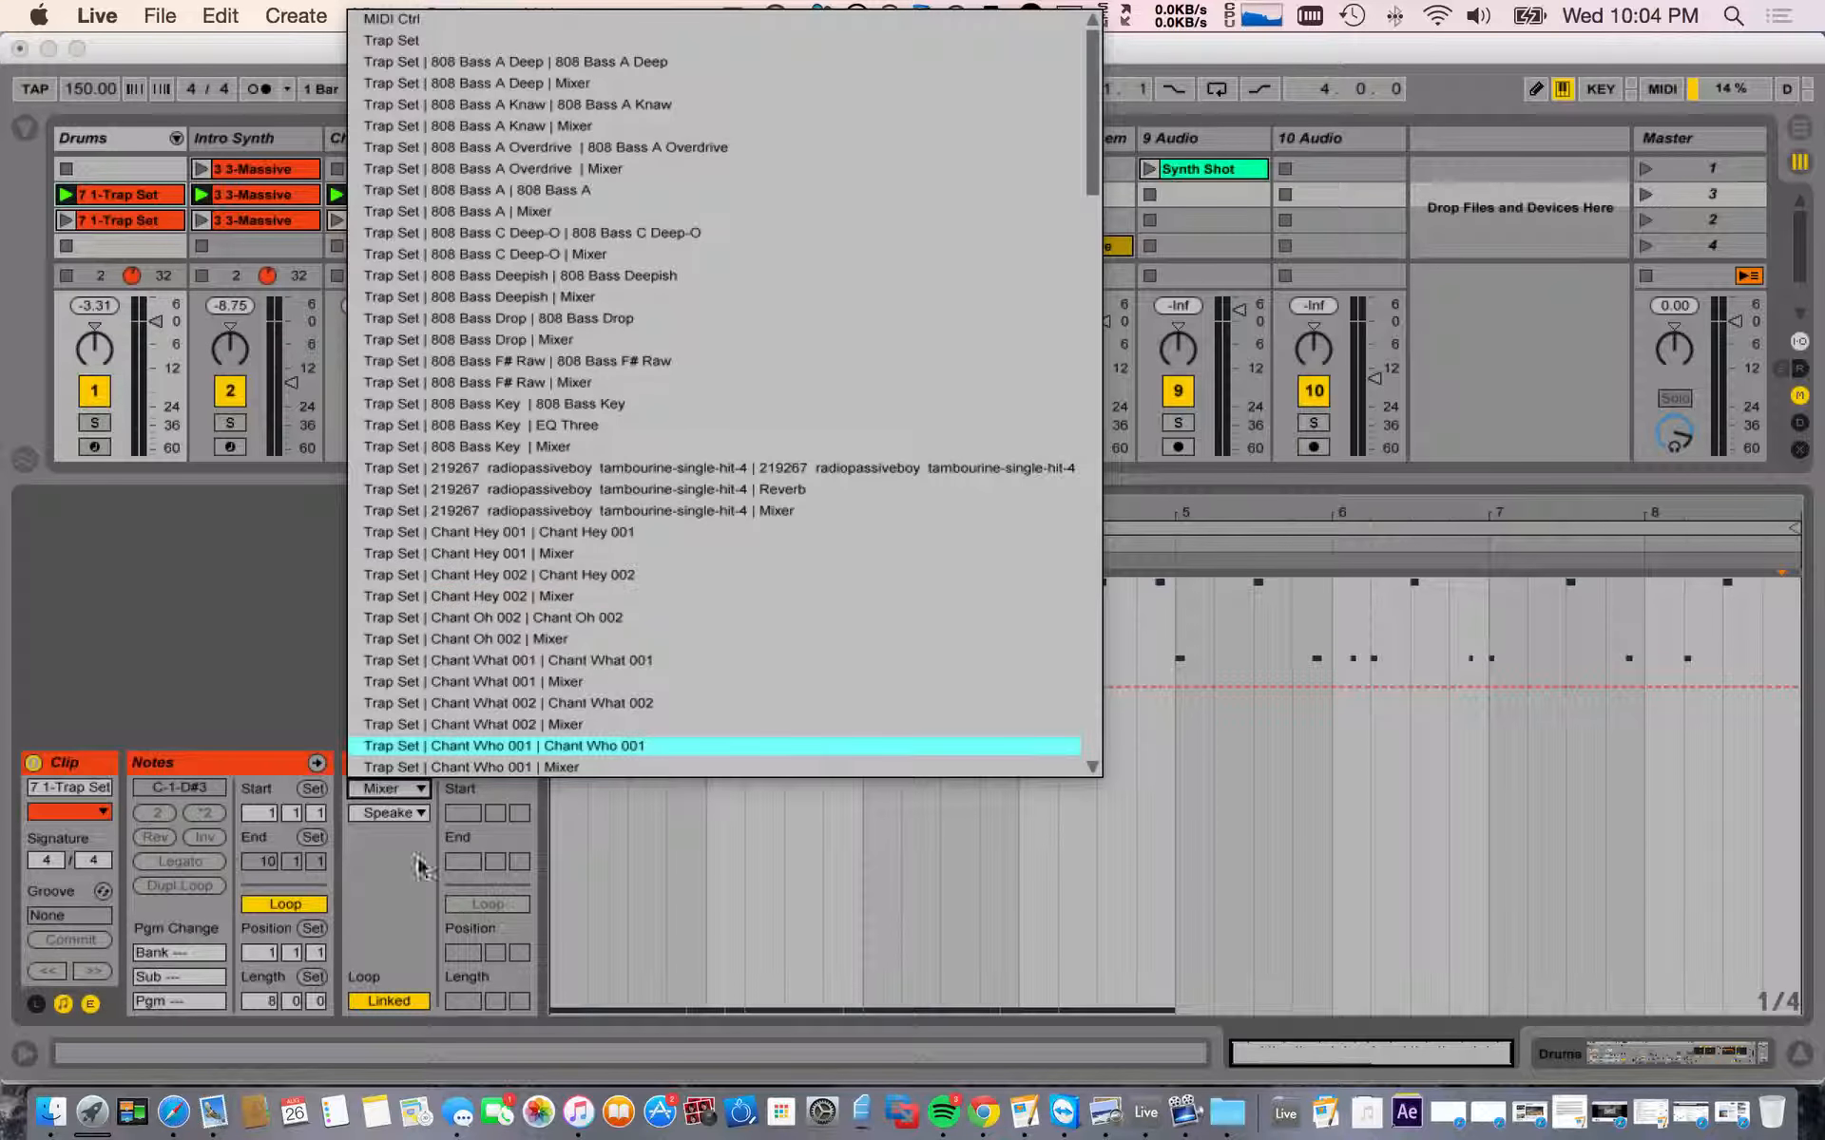
left_click(390, 901)
- Check the envelope device lists of the Intro Synth track's clips in scenes 3 and 1
left_click(272, 198)
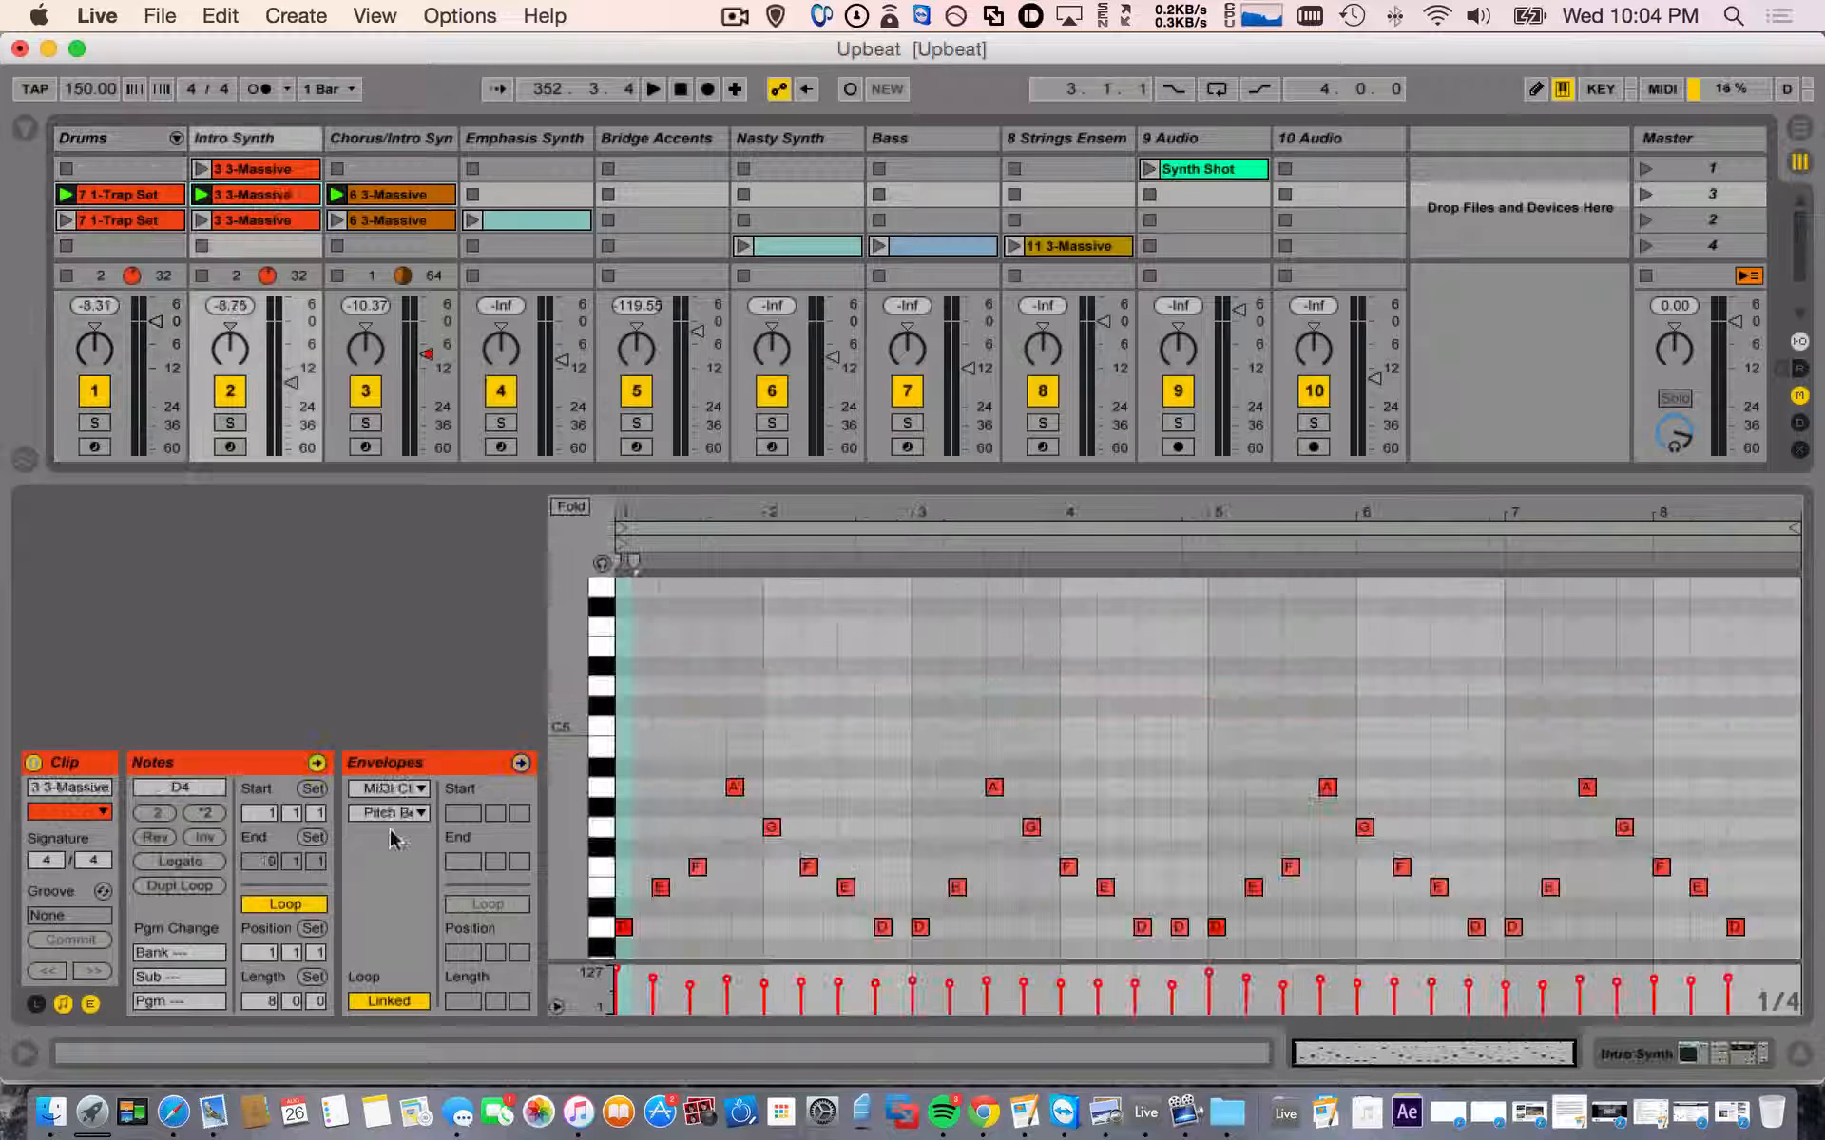
left_click(390, 789)
left_click(396, 777)
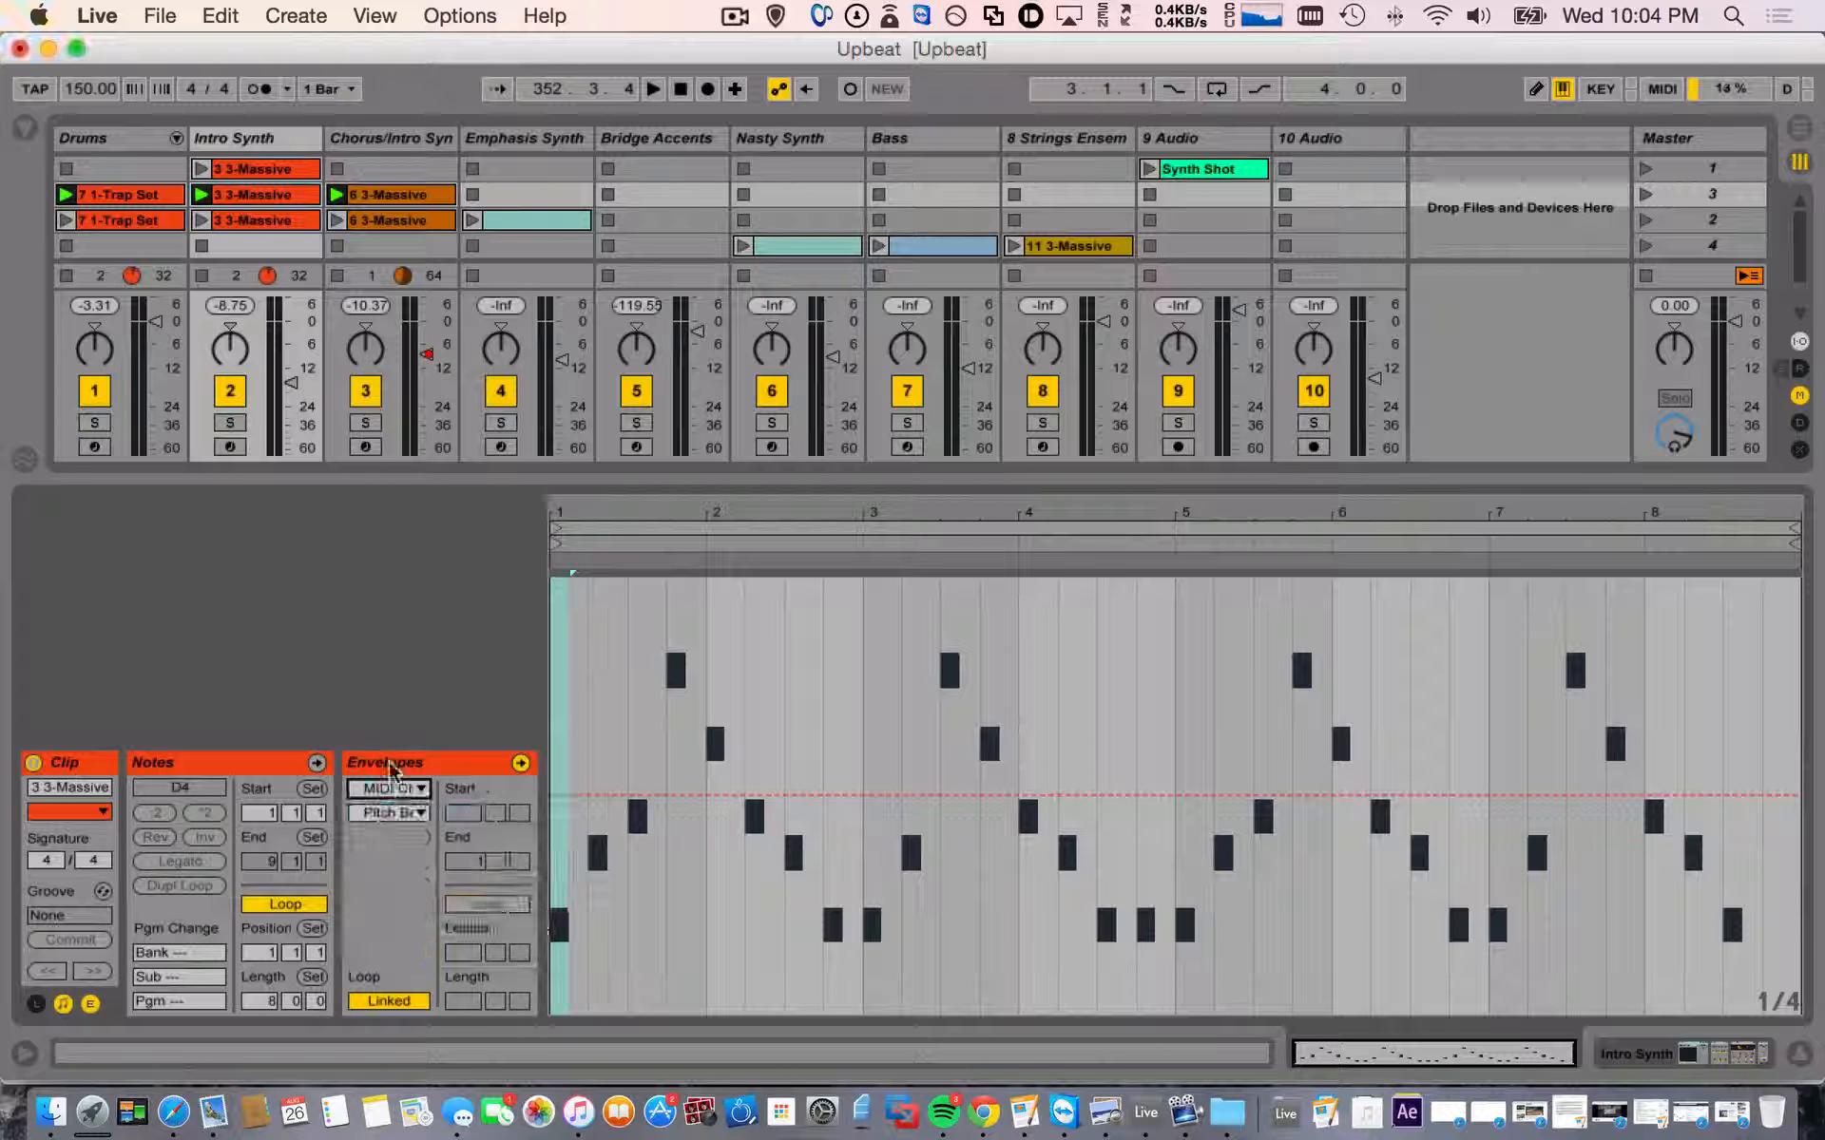
left_click(388, 195)
left_click(269, 169)
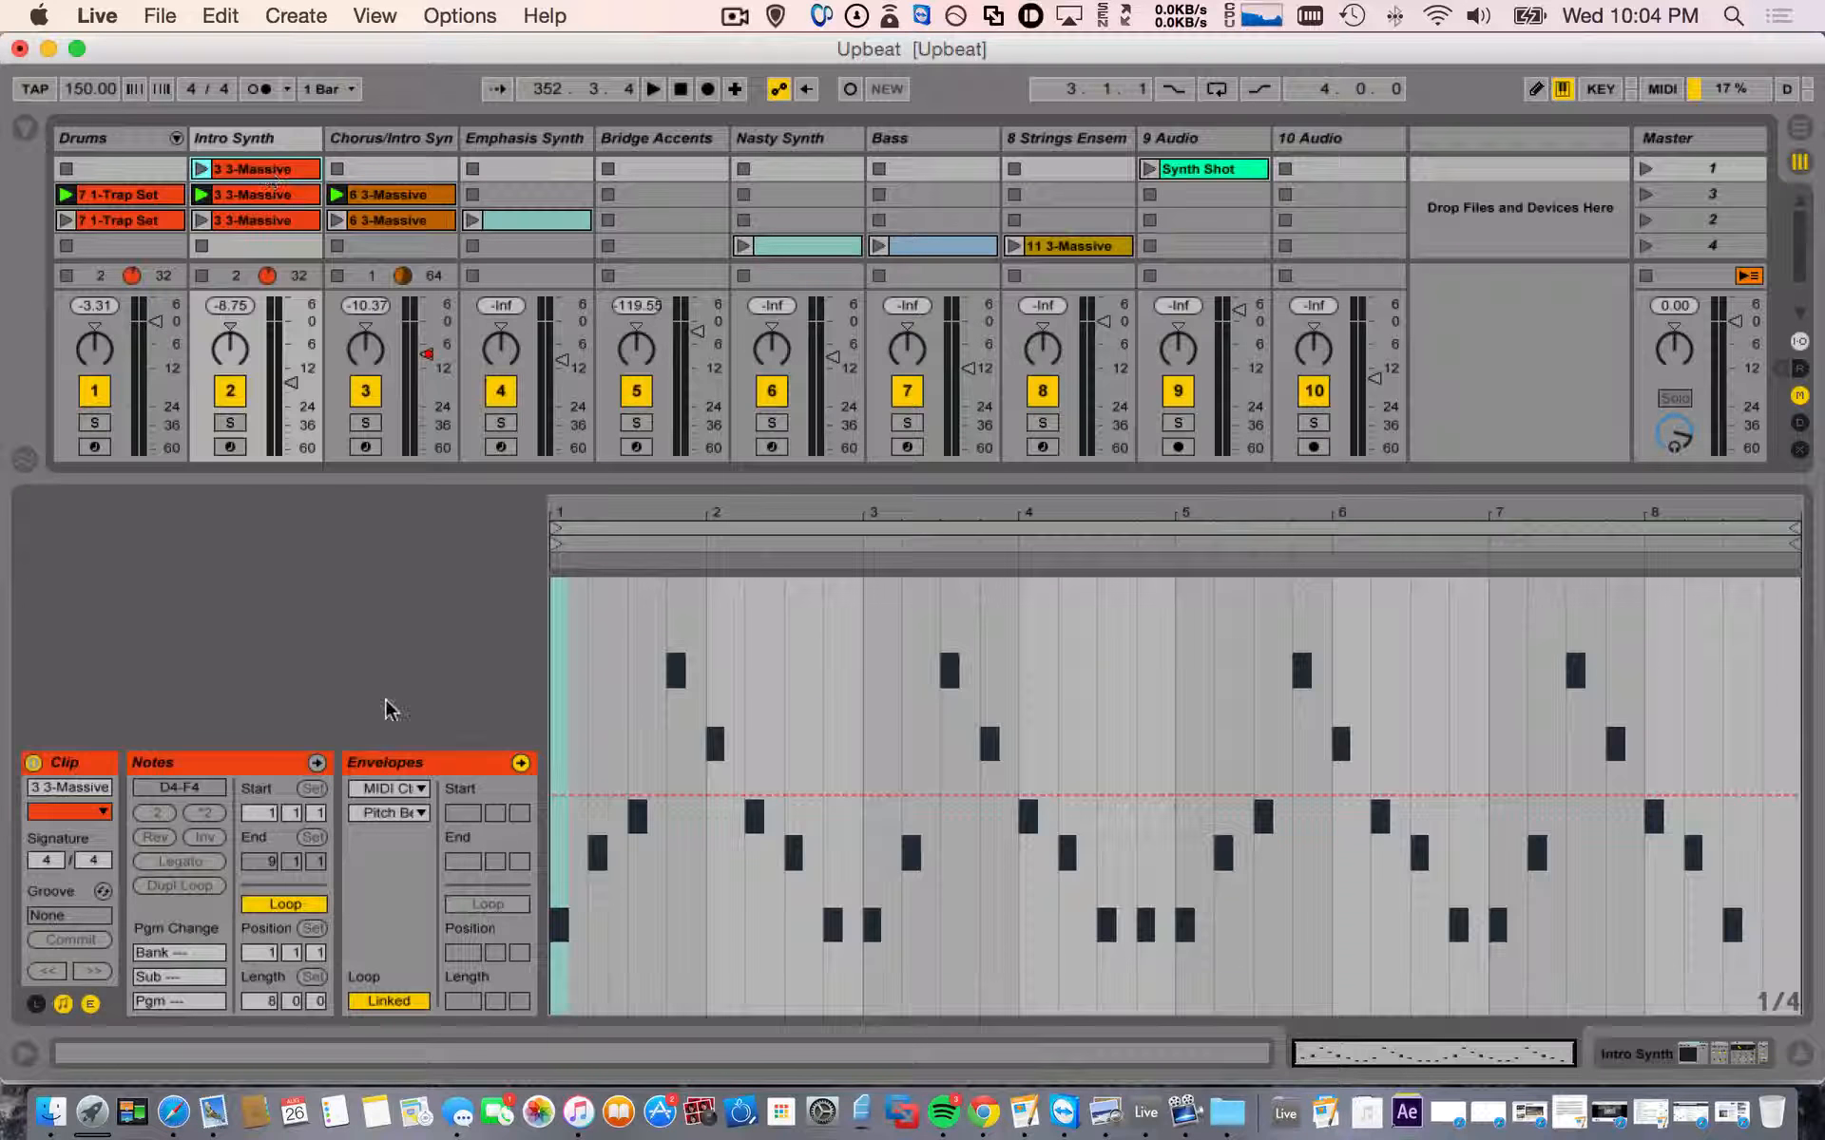
left_click(385, 785)
left_click(385, 785)
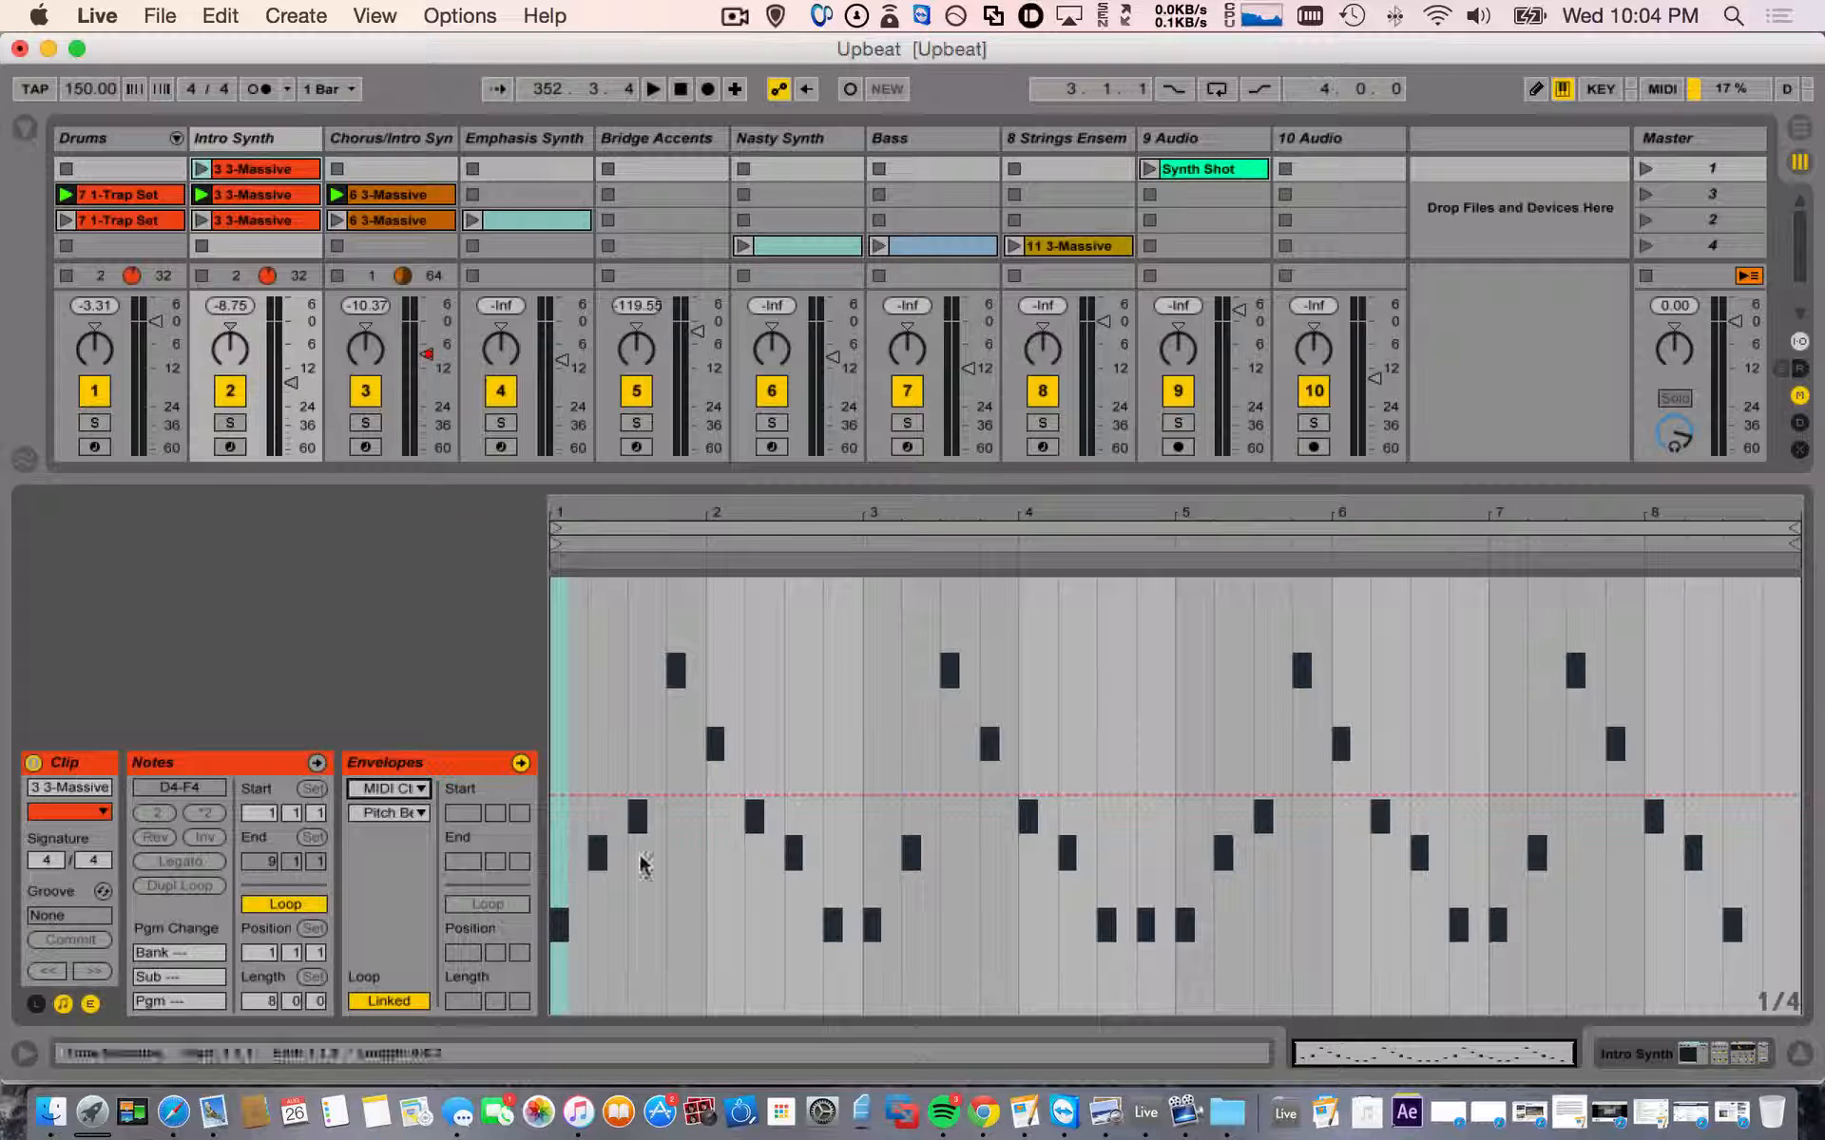
- Show the Intro Synth track's device chain and go through its EQ Three, Auto Pan, Utility and Massive devices
left_click(396, 788)
left_click(399, 788)
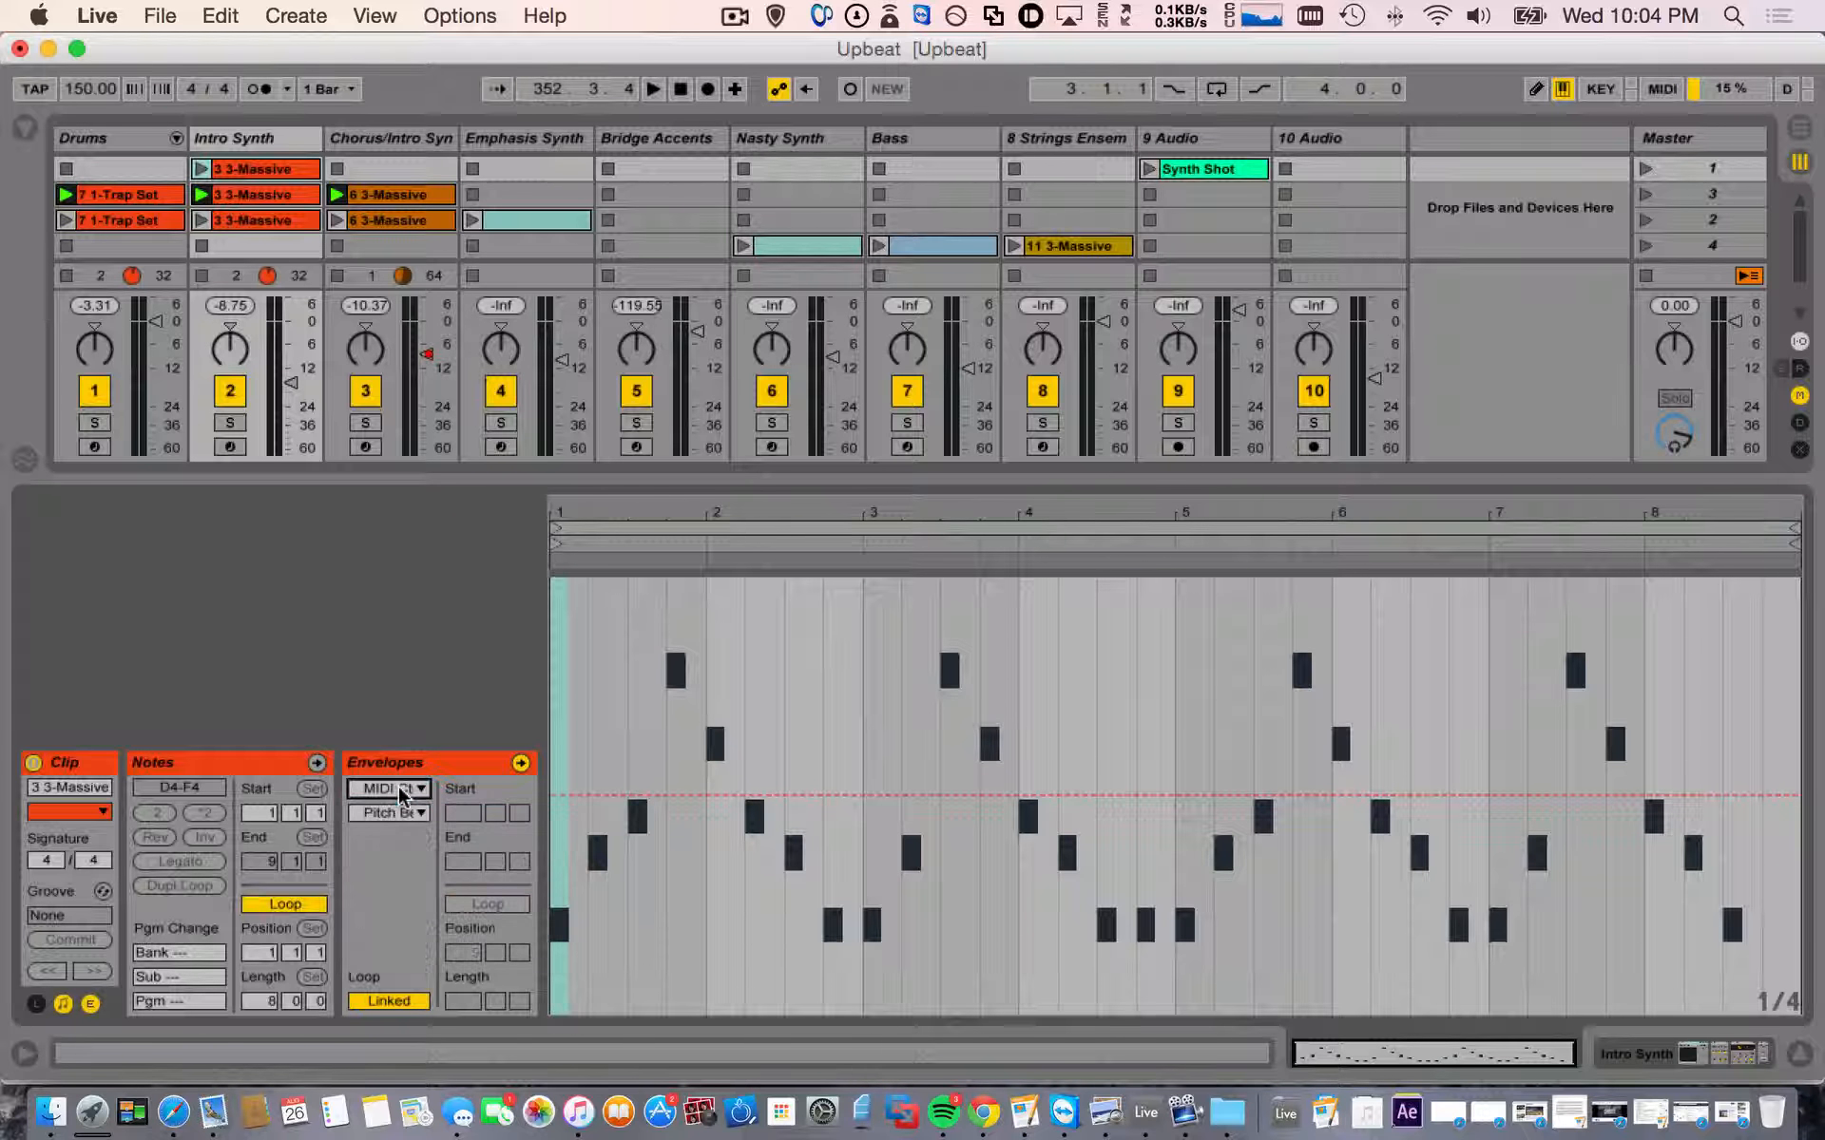
left_click(1643, 1059)
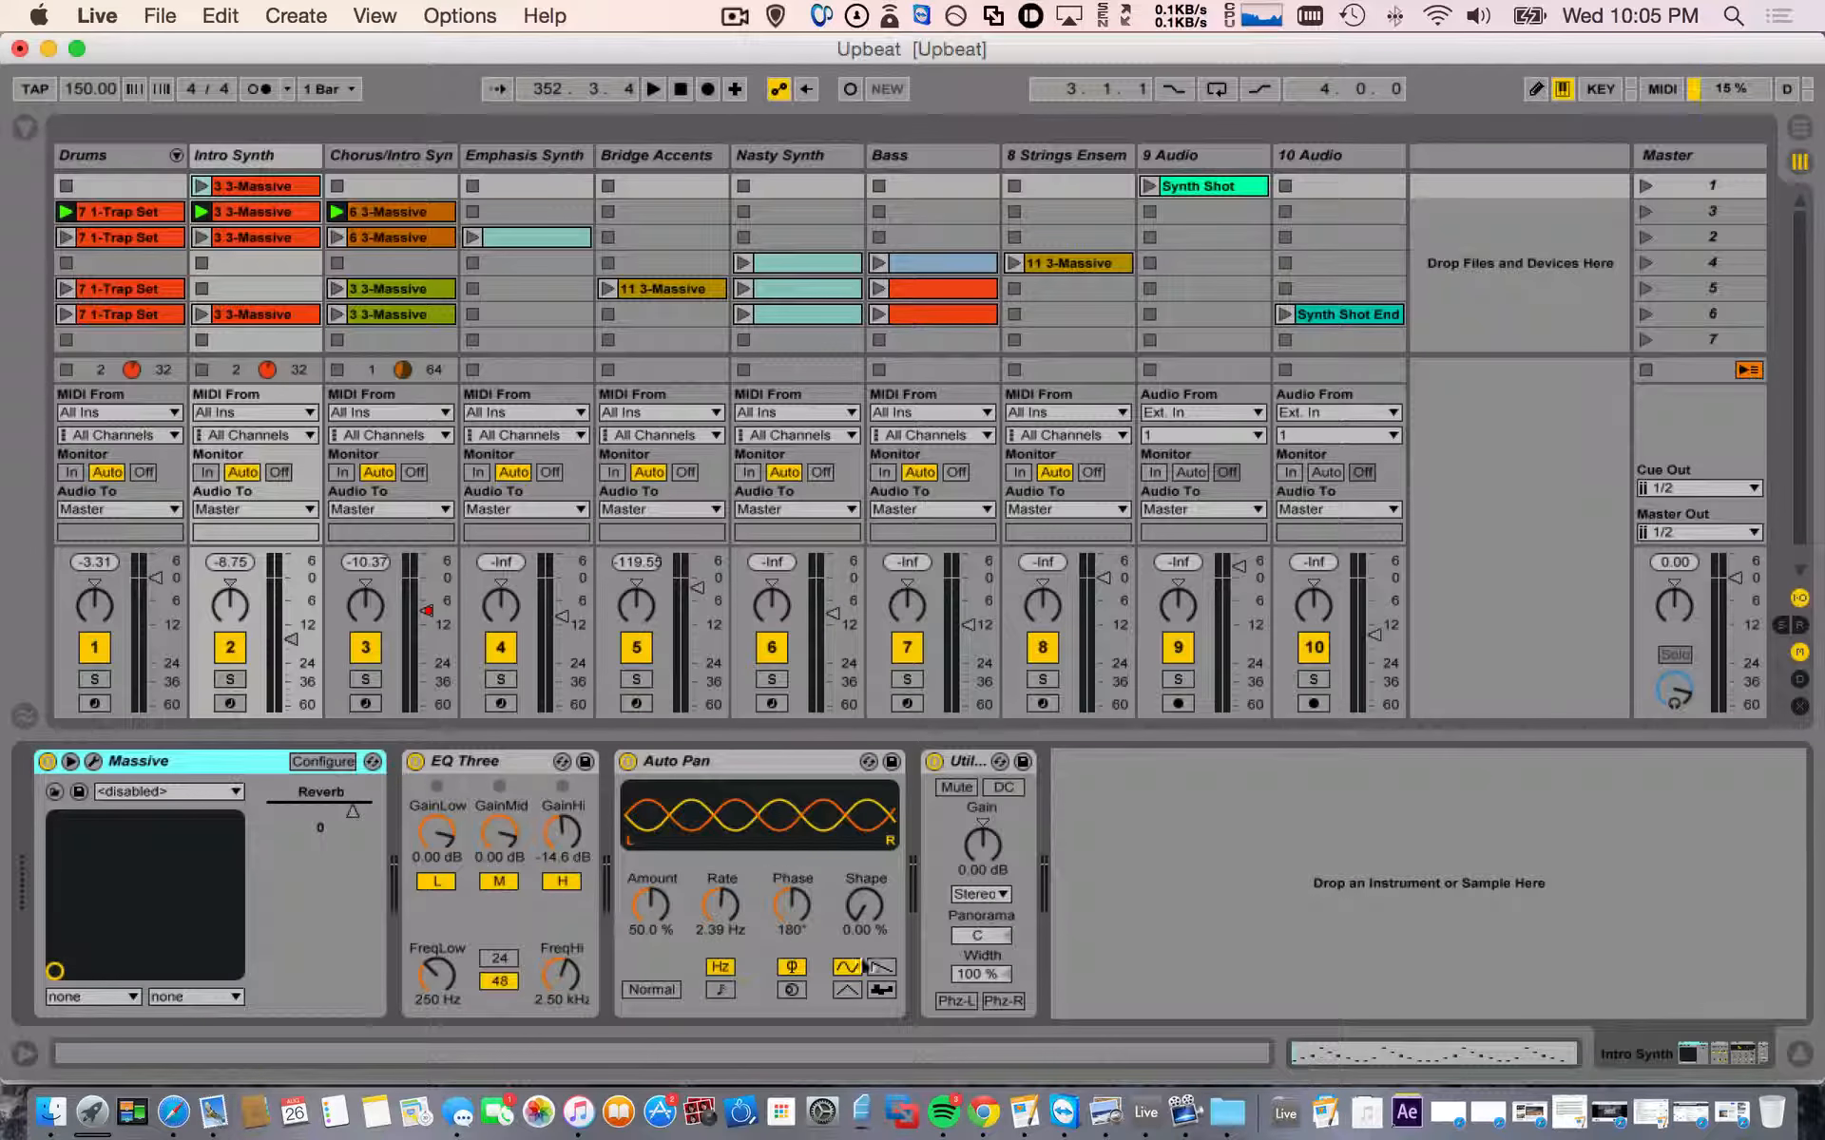
left_click(478, 768)
left_click(724, 784)
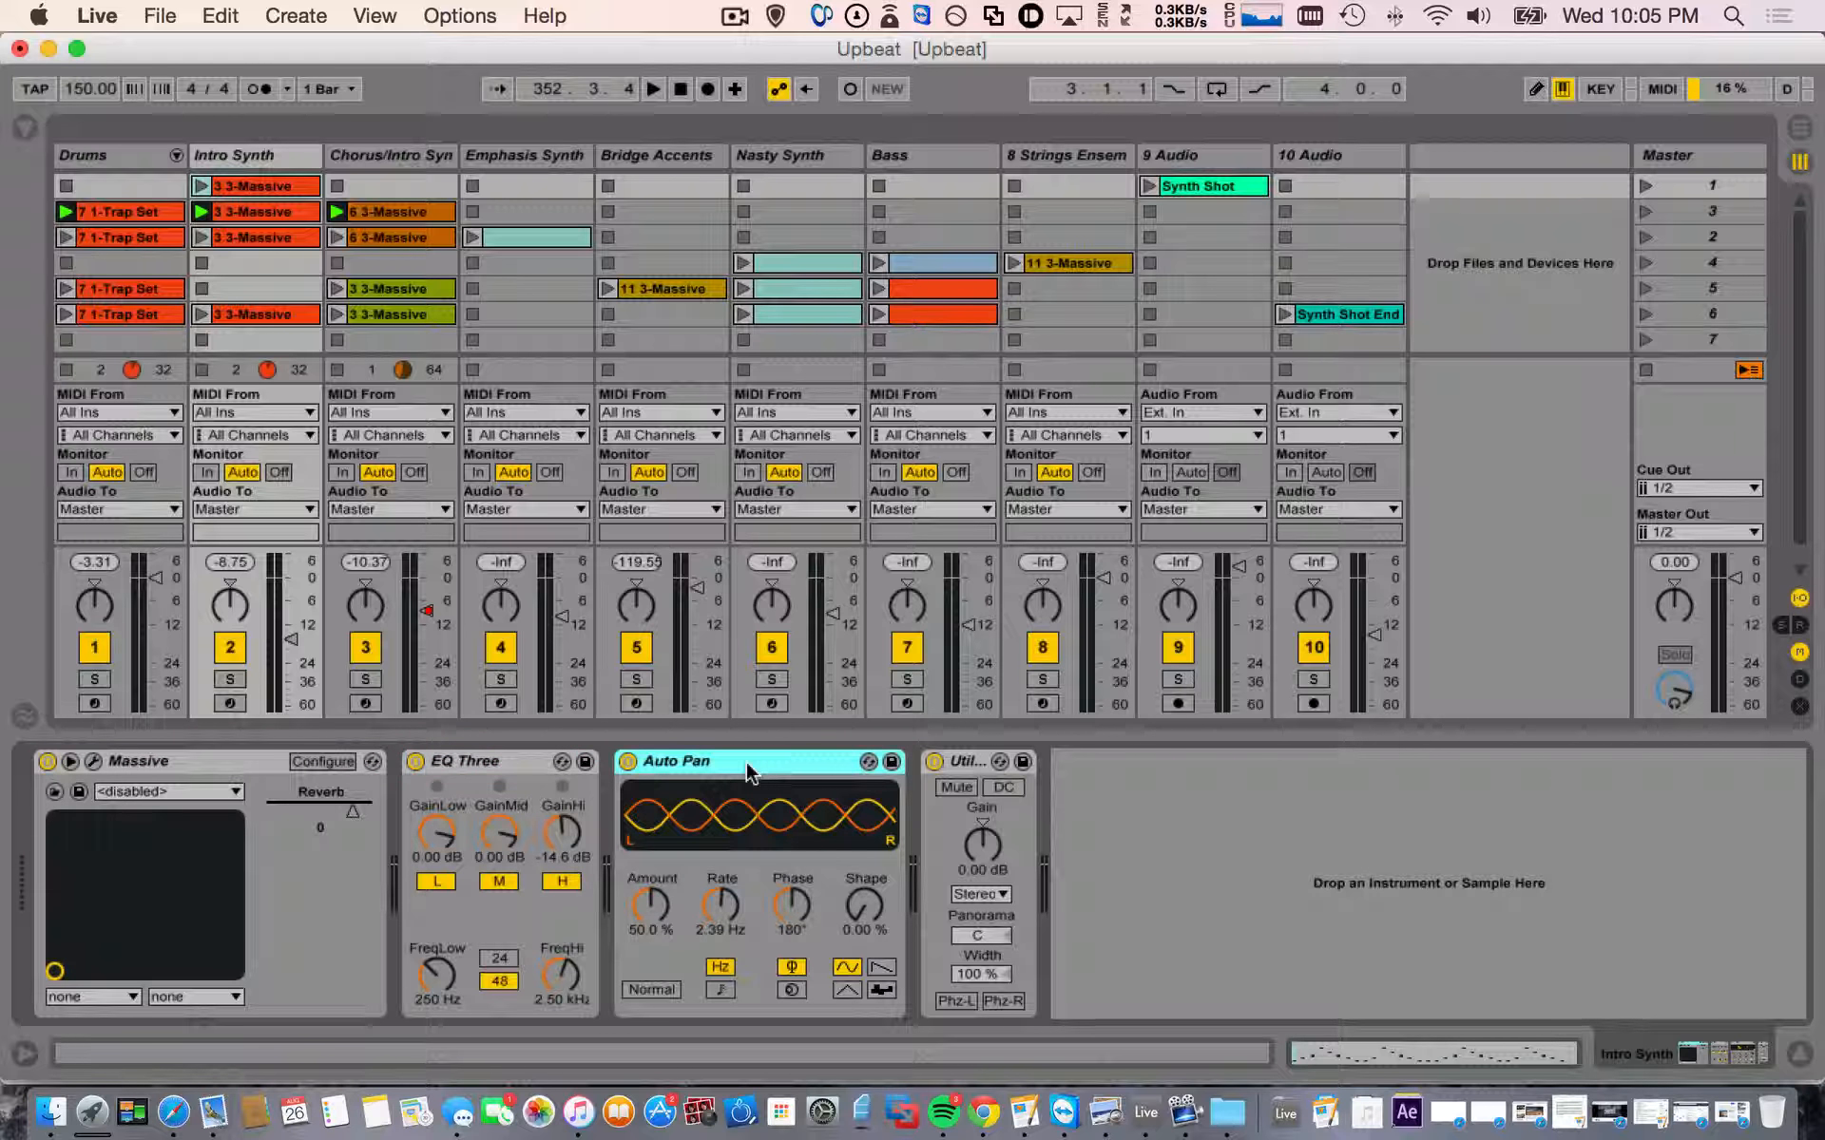
left_click(987, 768)
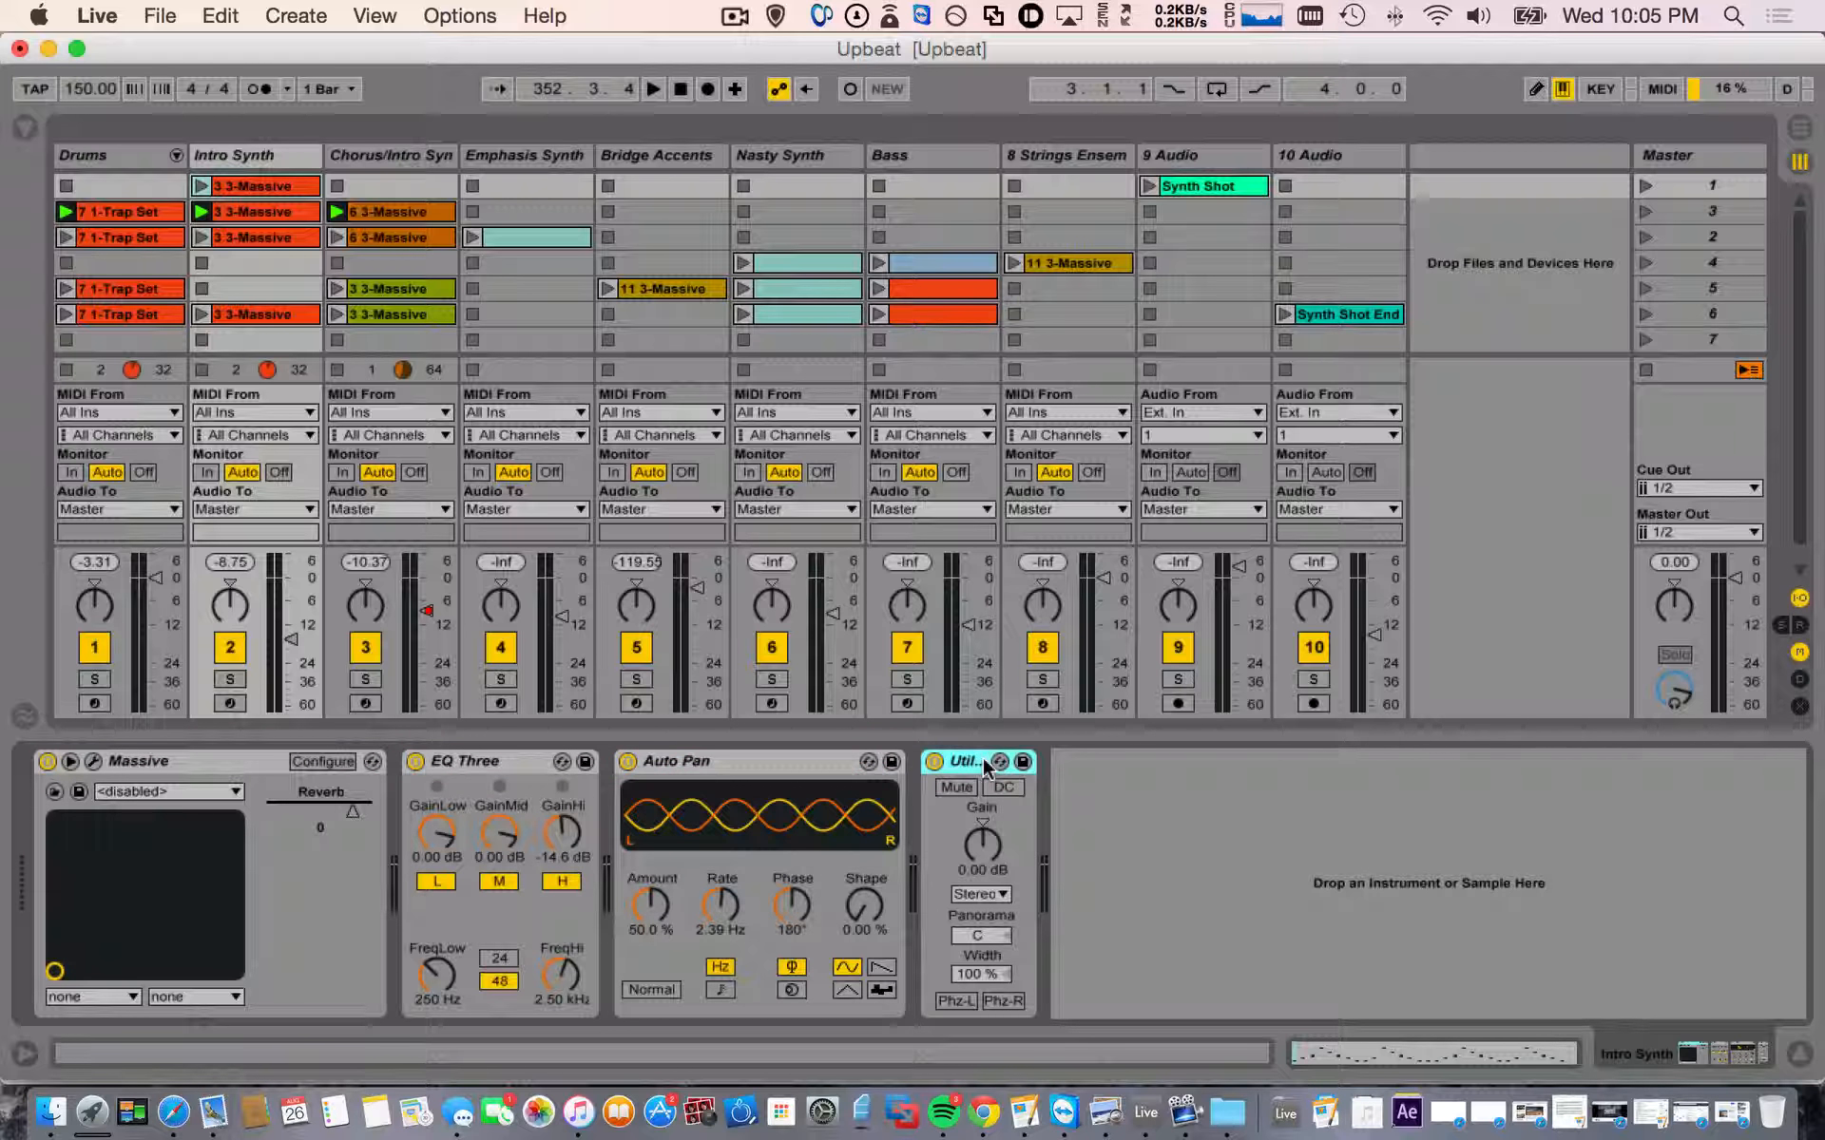
left_click(201, 768)
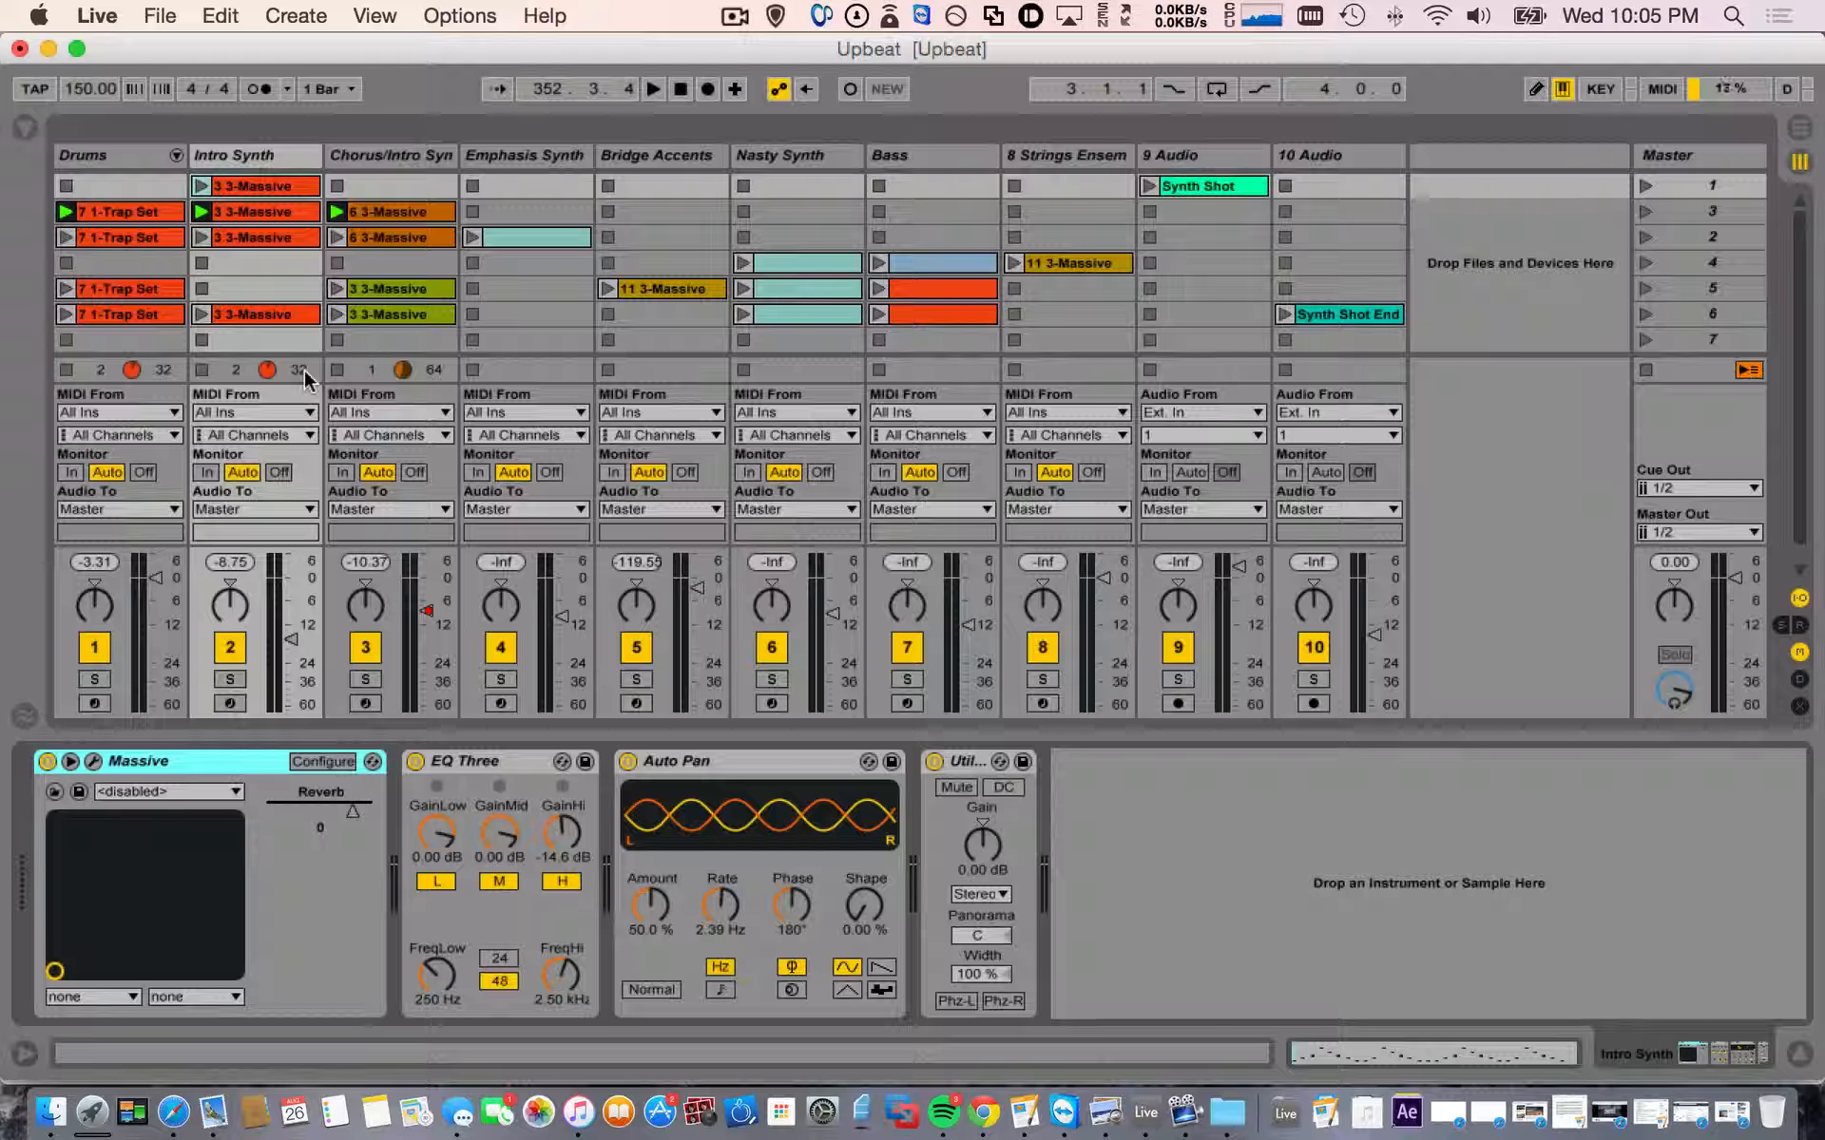
- View the Massive plug-in window of the Intro Synth track, close it, and point out the Auto Pan and Utility devices
left_click(92, 762)
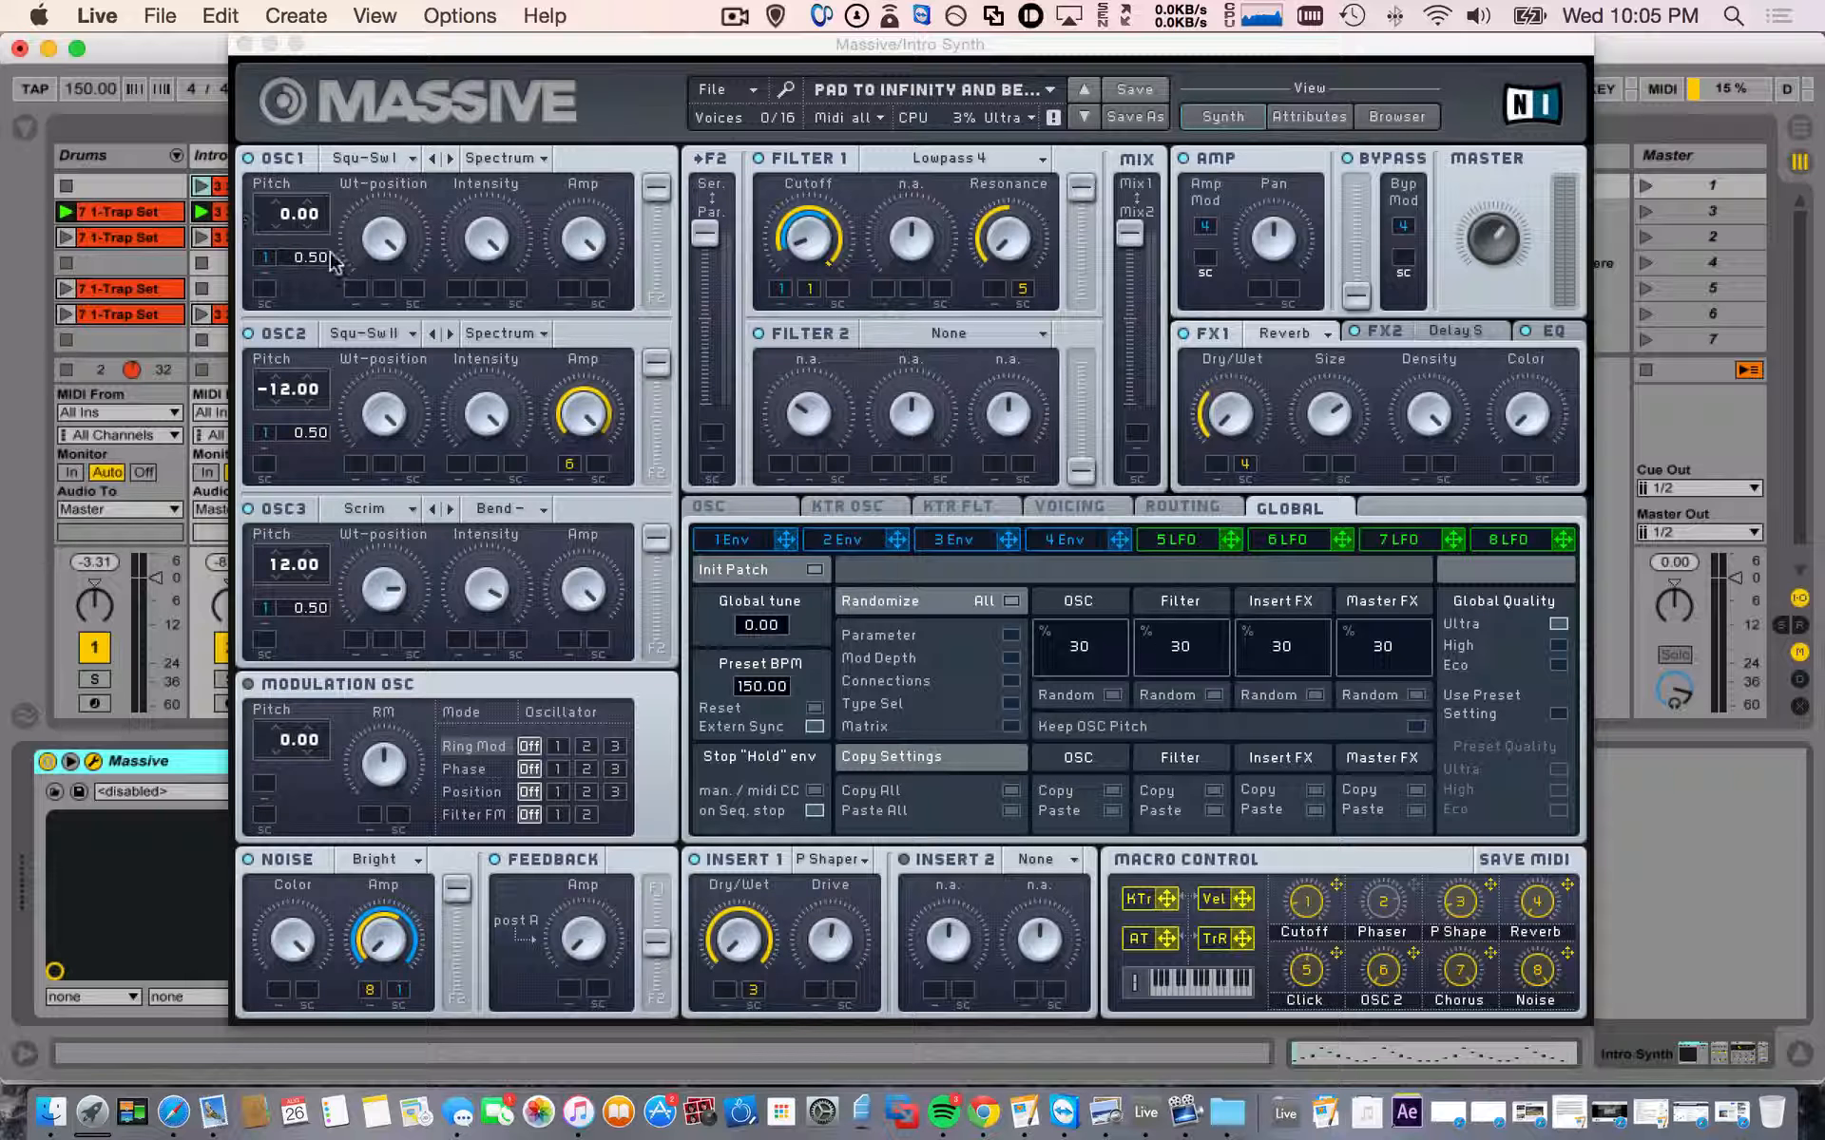
left_click(244, 46)
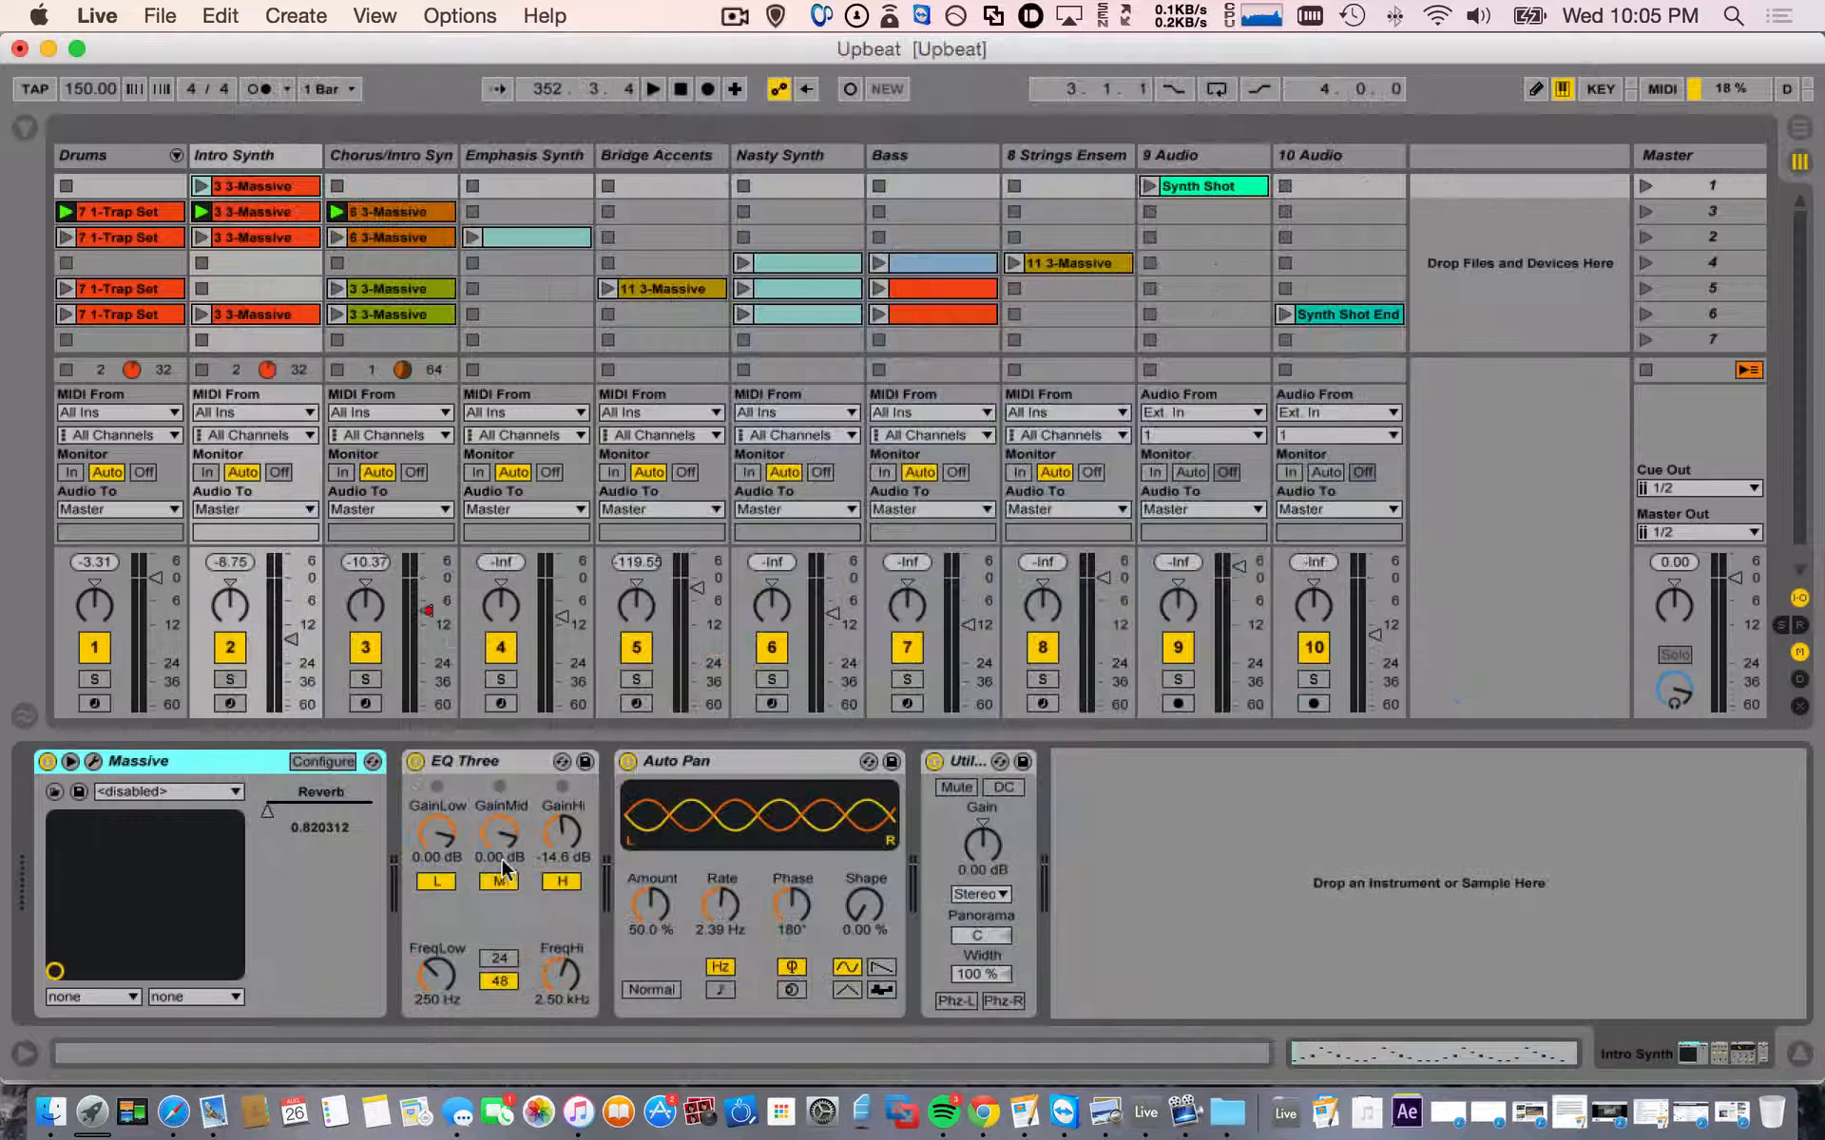
left_click(730, 766)
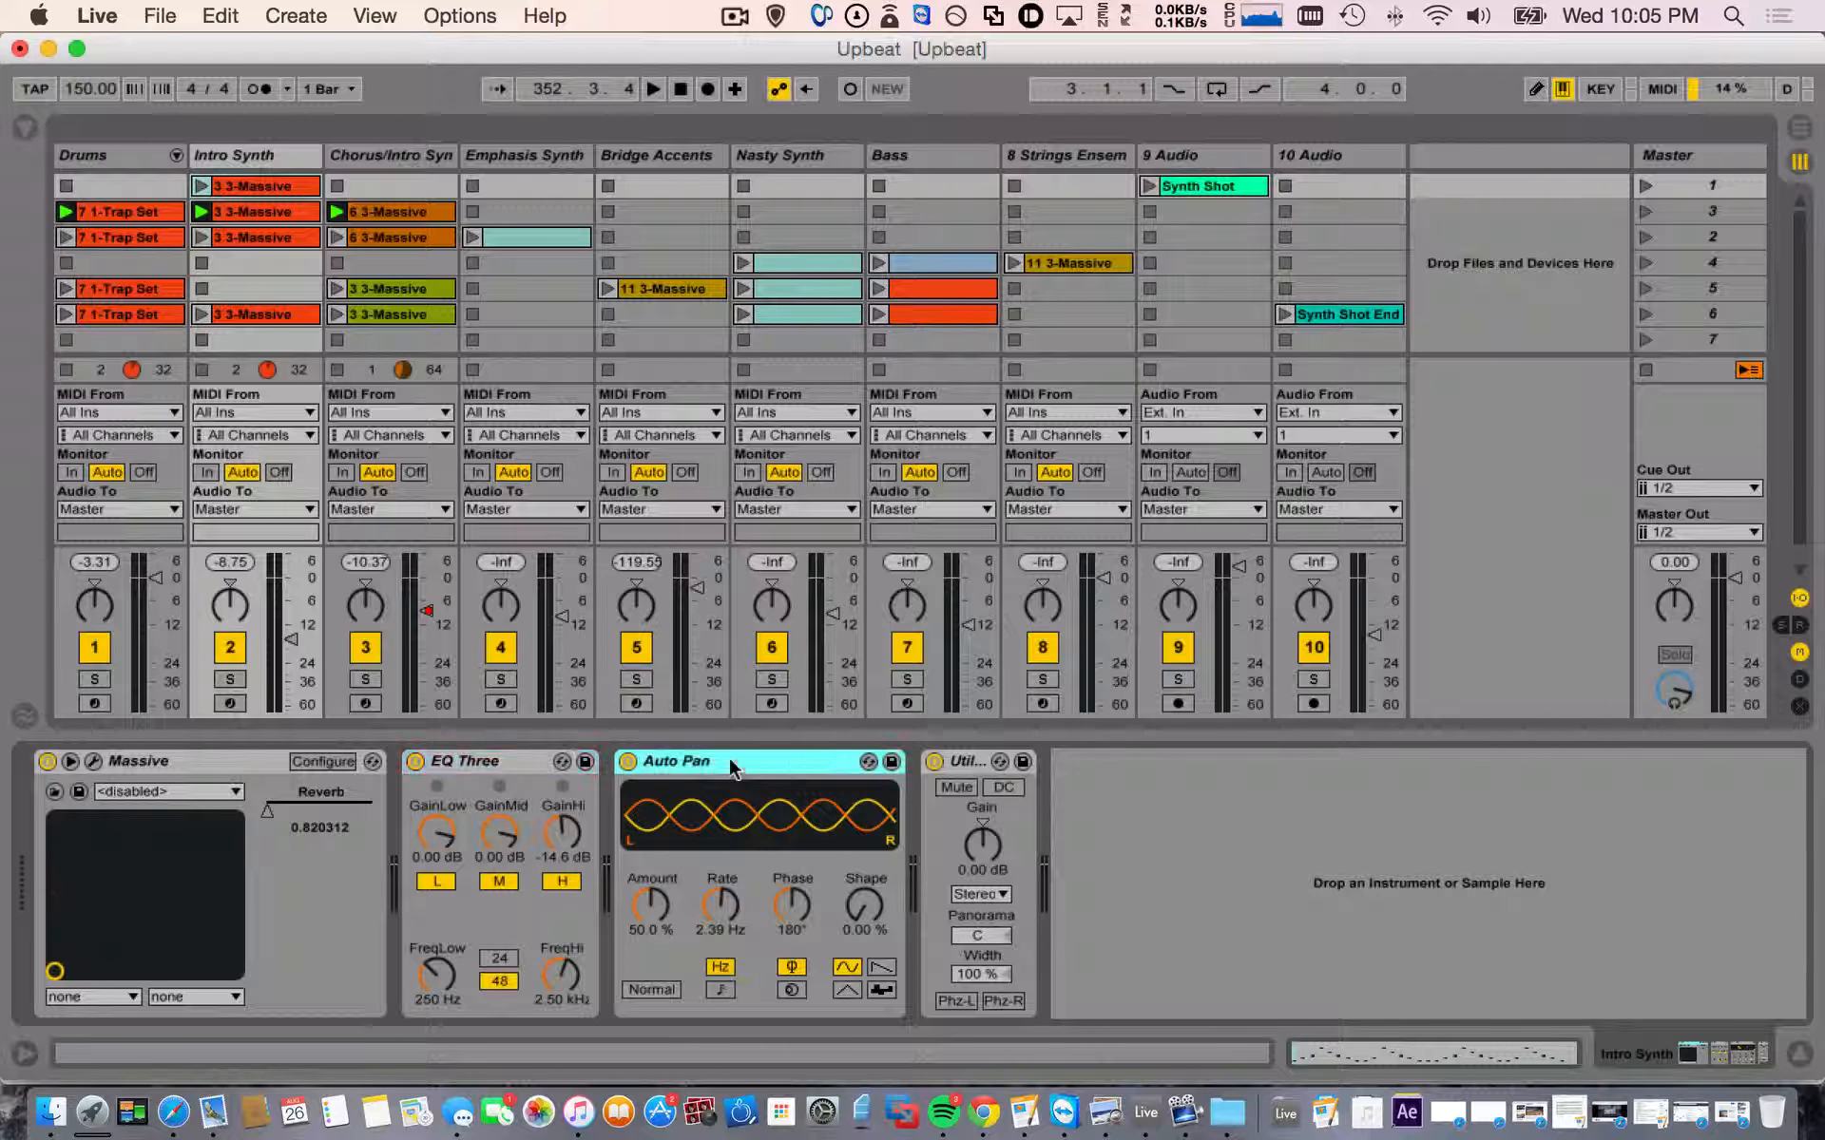
left_click(977, 766)
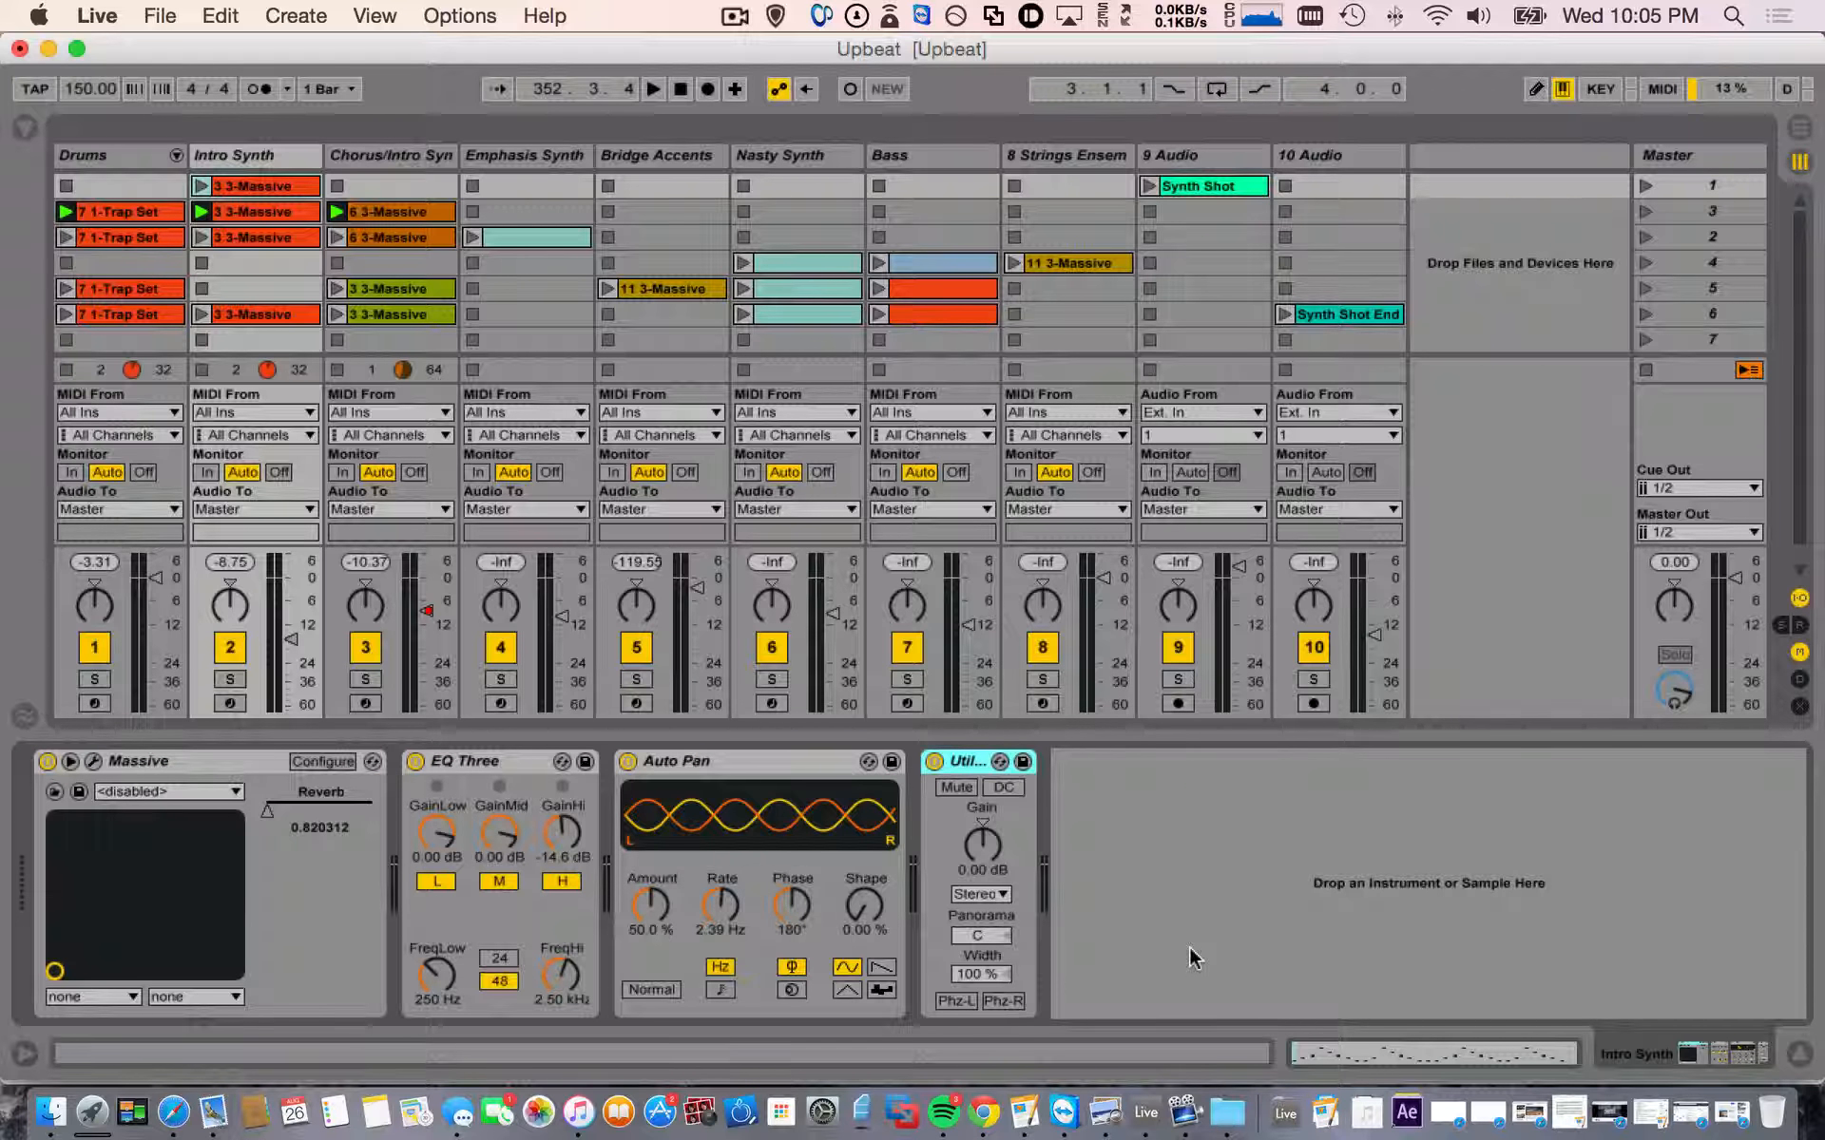
- Show the Mixer and EQ Three envelopes of the Intro Synth's scene 1 clip and list the EQ Three parameters
left_click(1432, 1059)
left_click(409, 789)
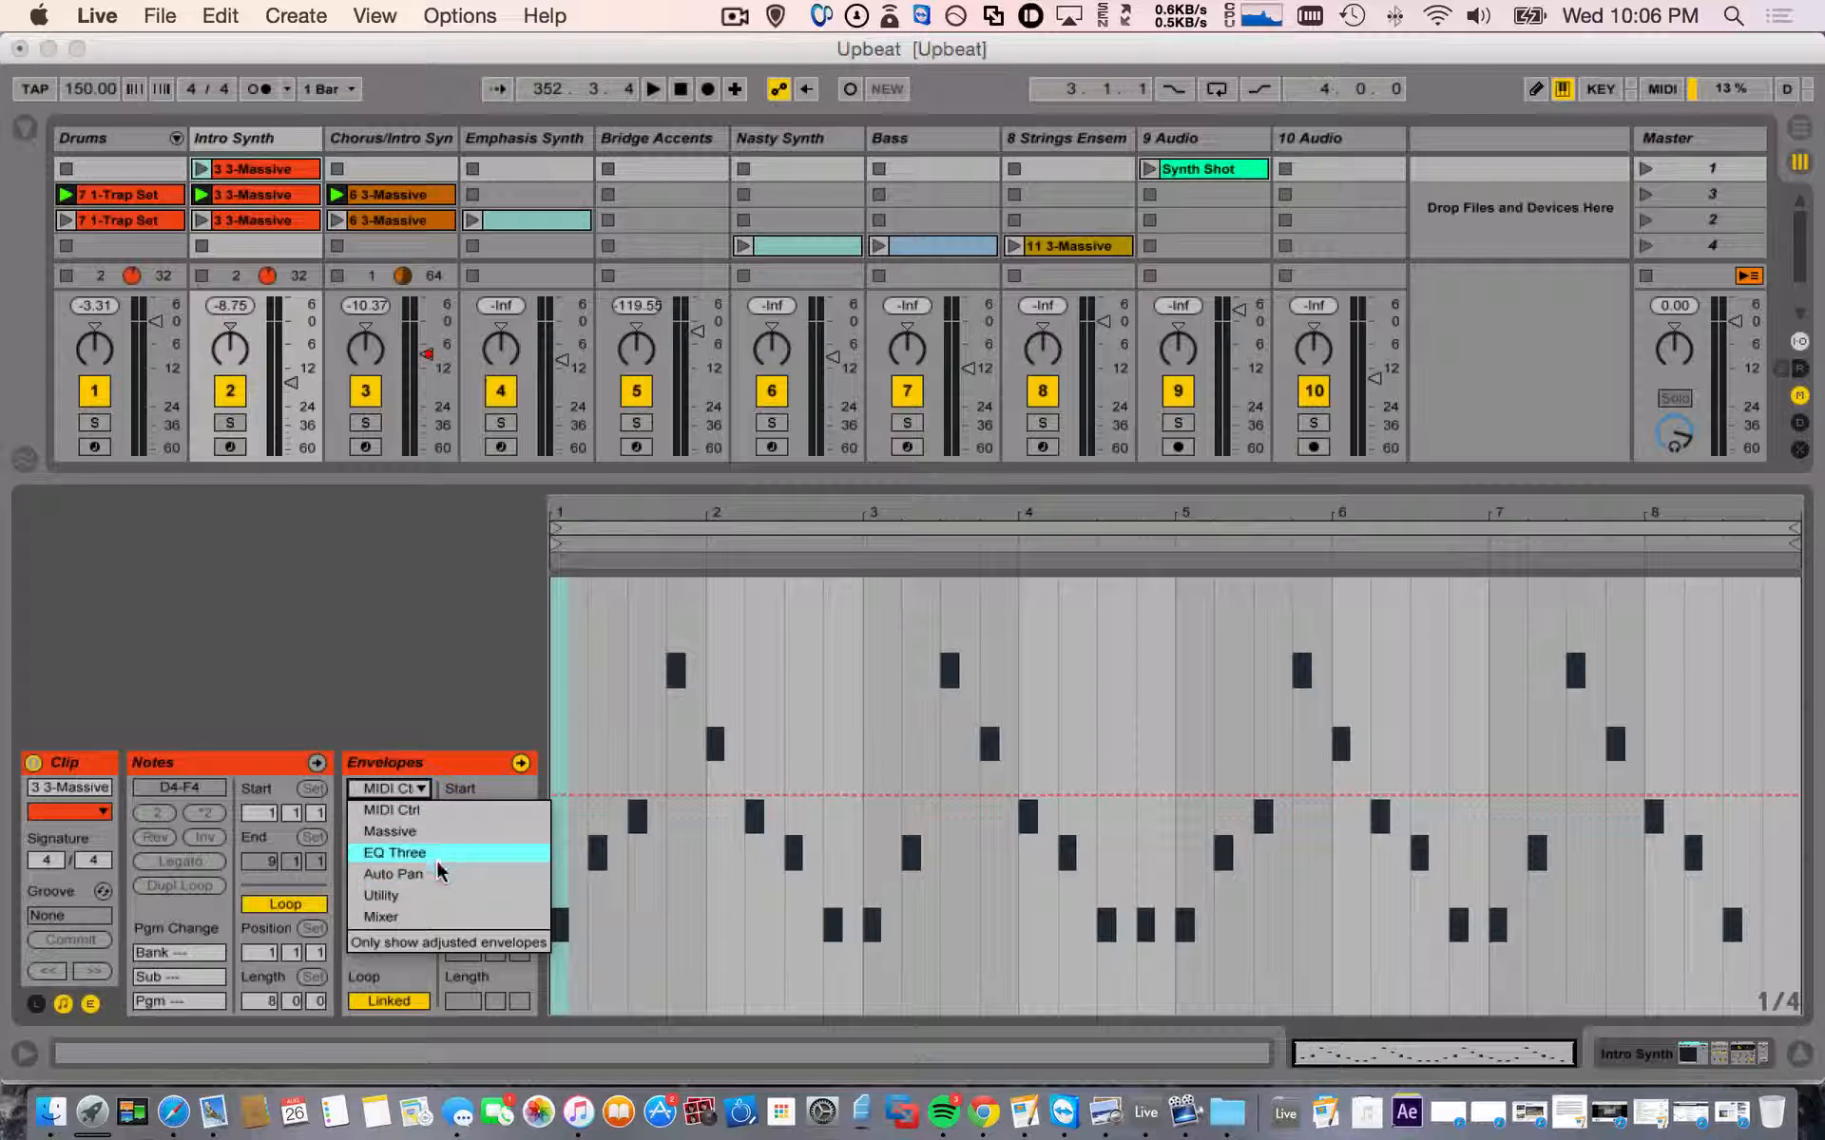
left_click(440, 918)
left_click(415, 793)
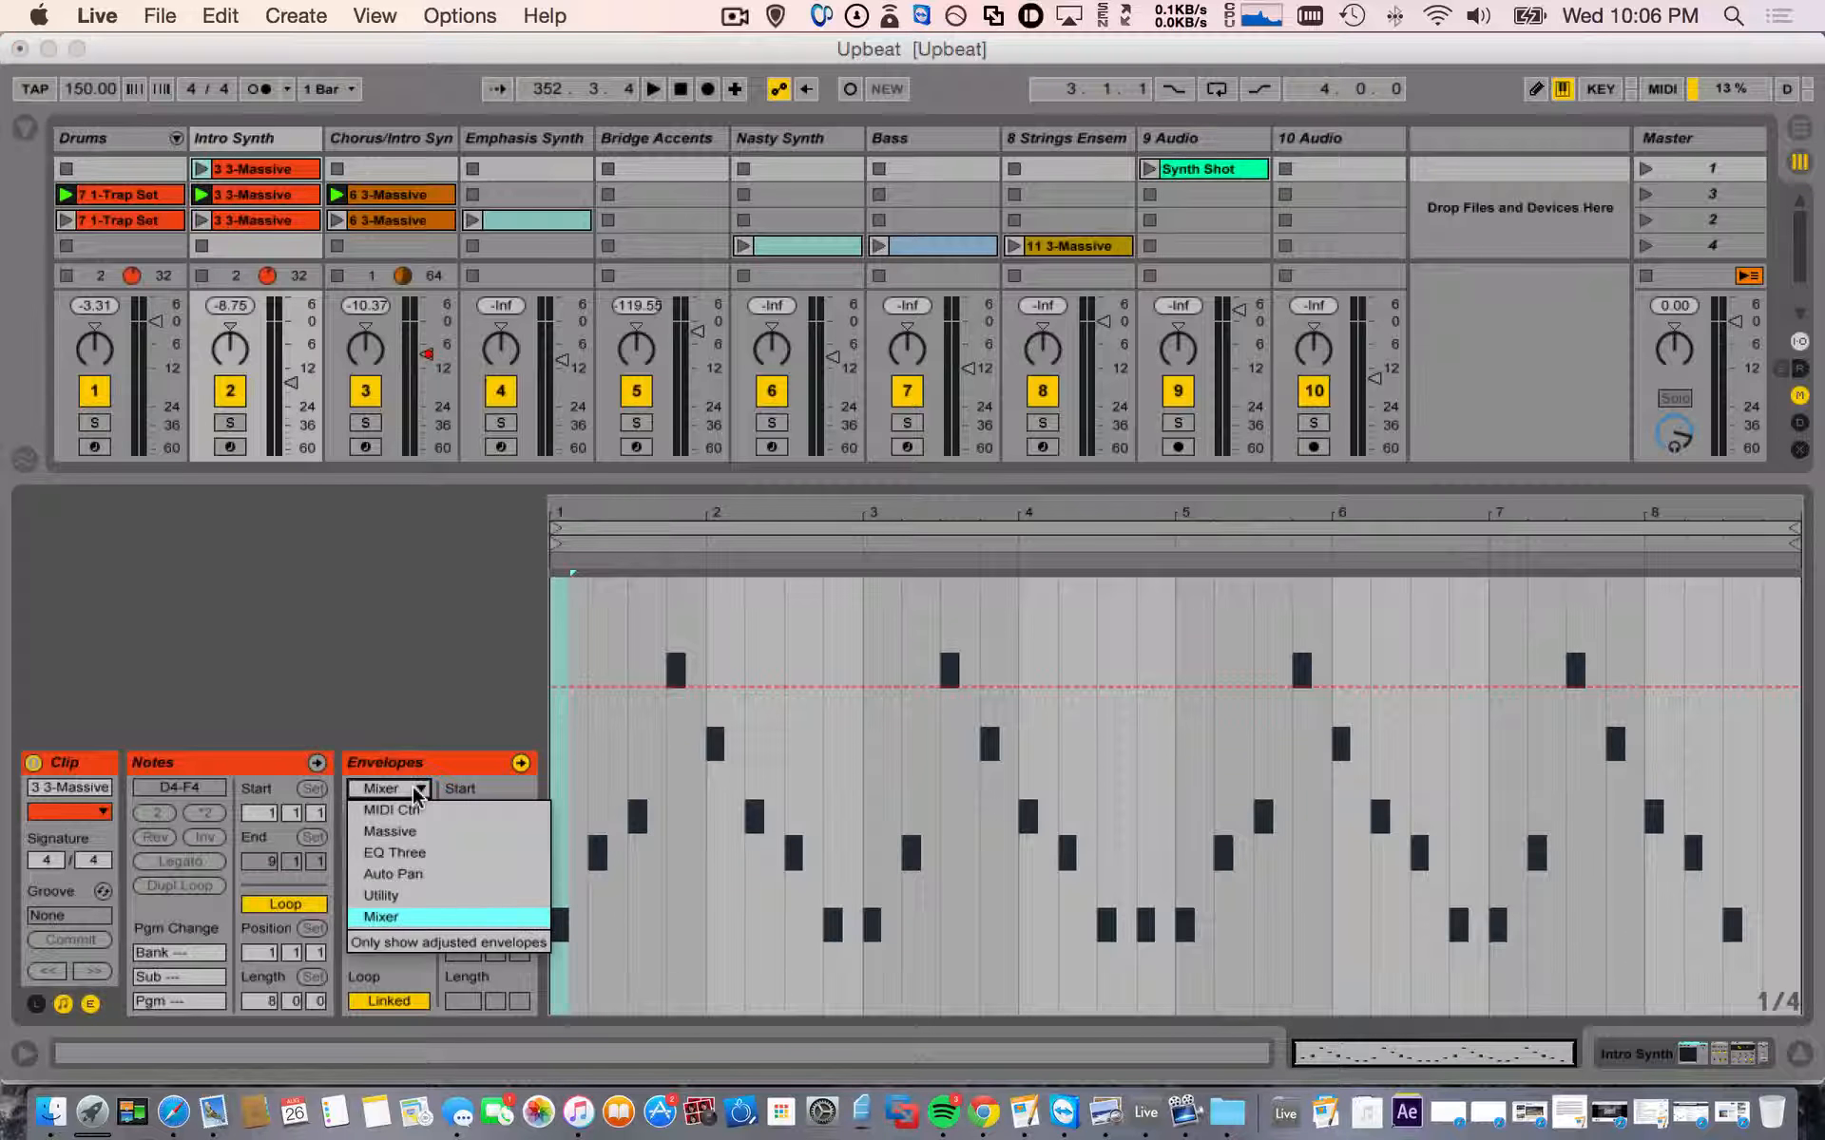
left_click(420, 859)
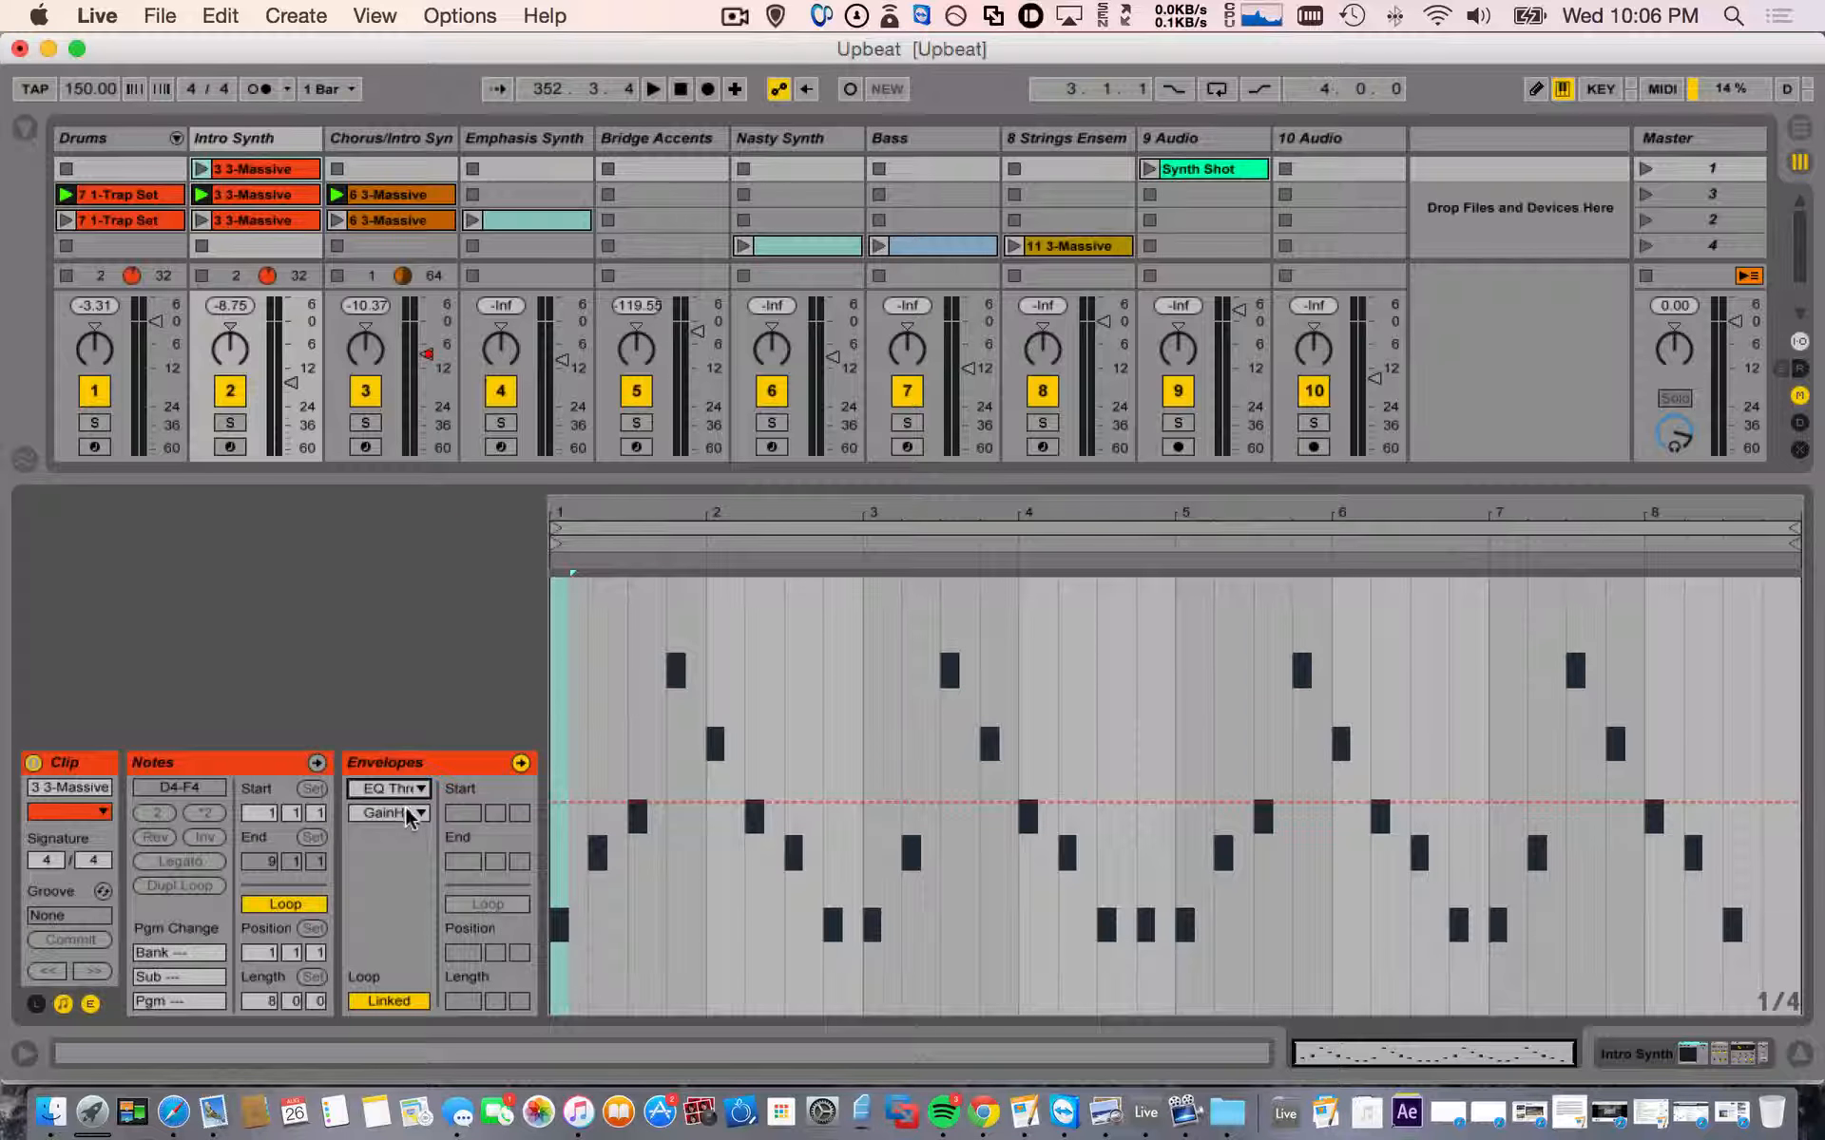
left_click(409, 814)
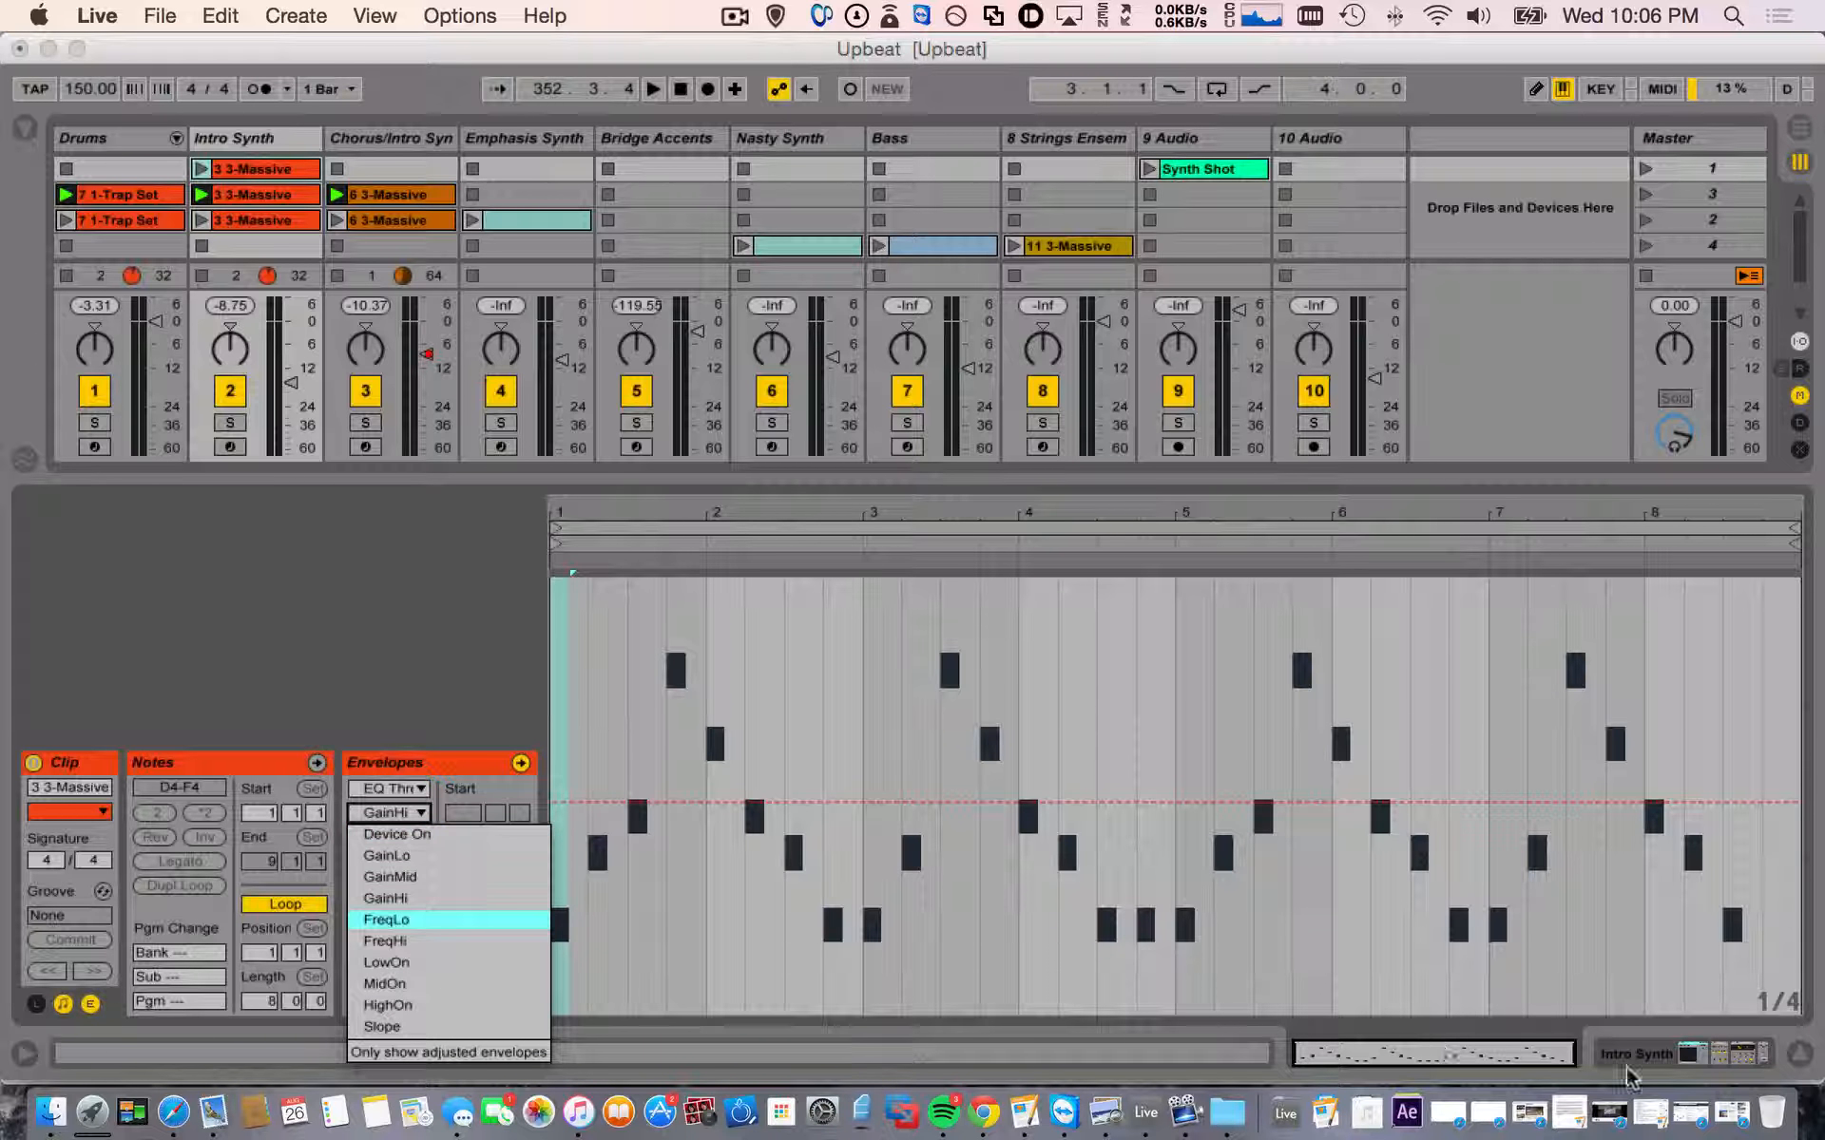
left_click(1662, 1060)
left_click(1663, 1059)
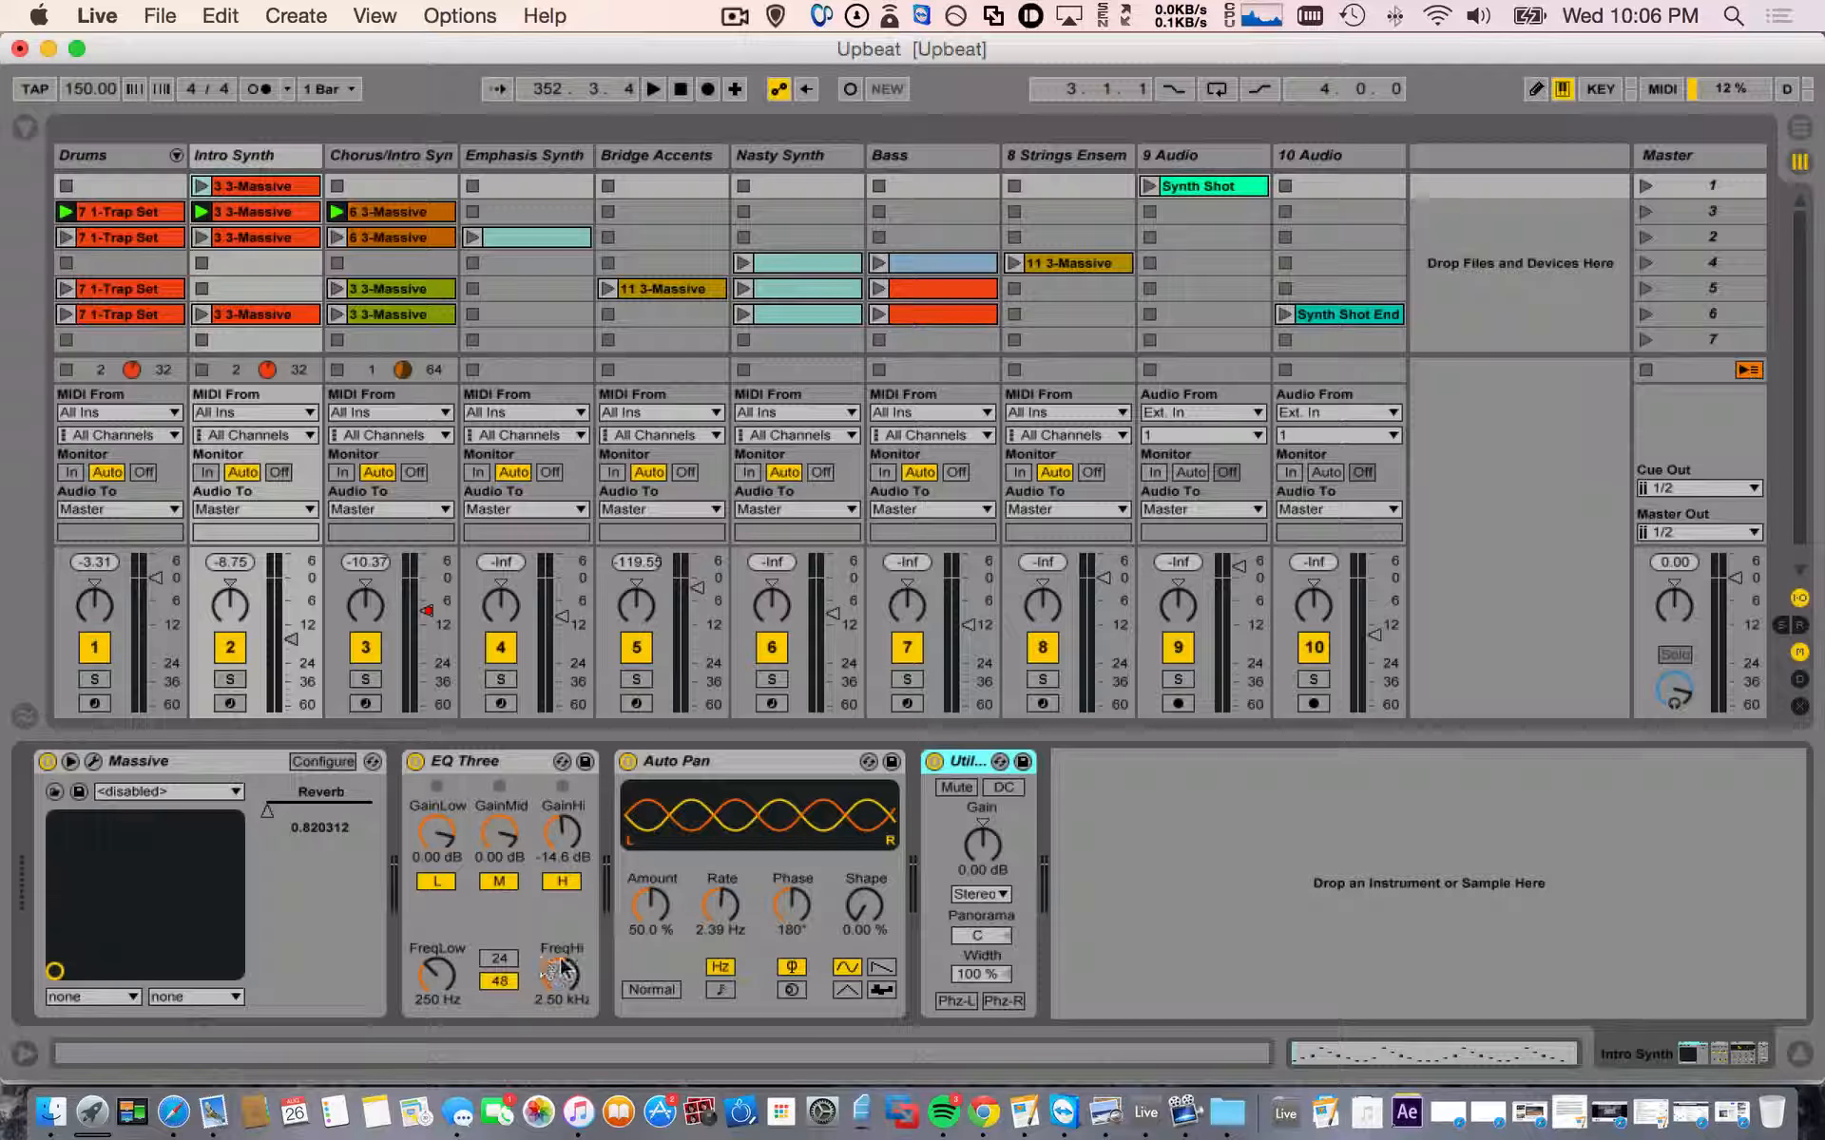
left_click(1396, 1055)
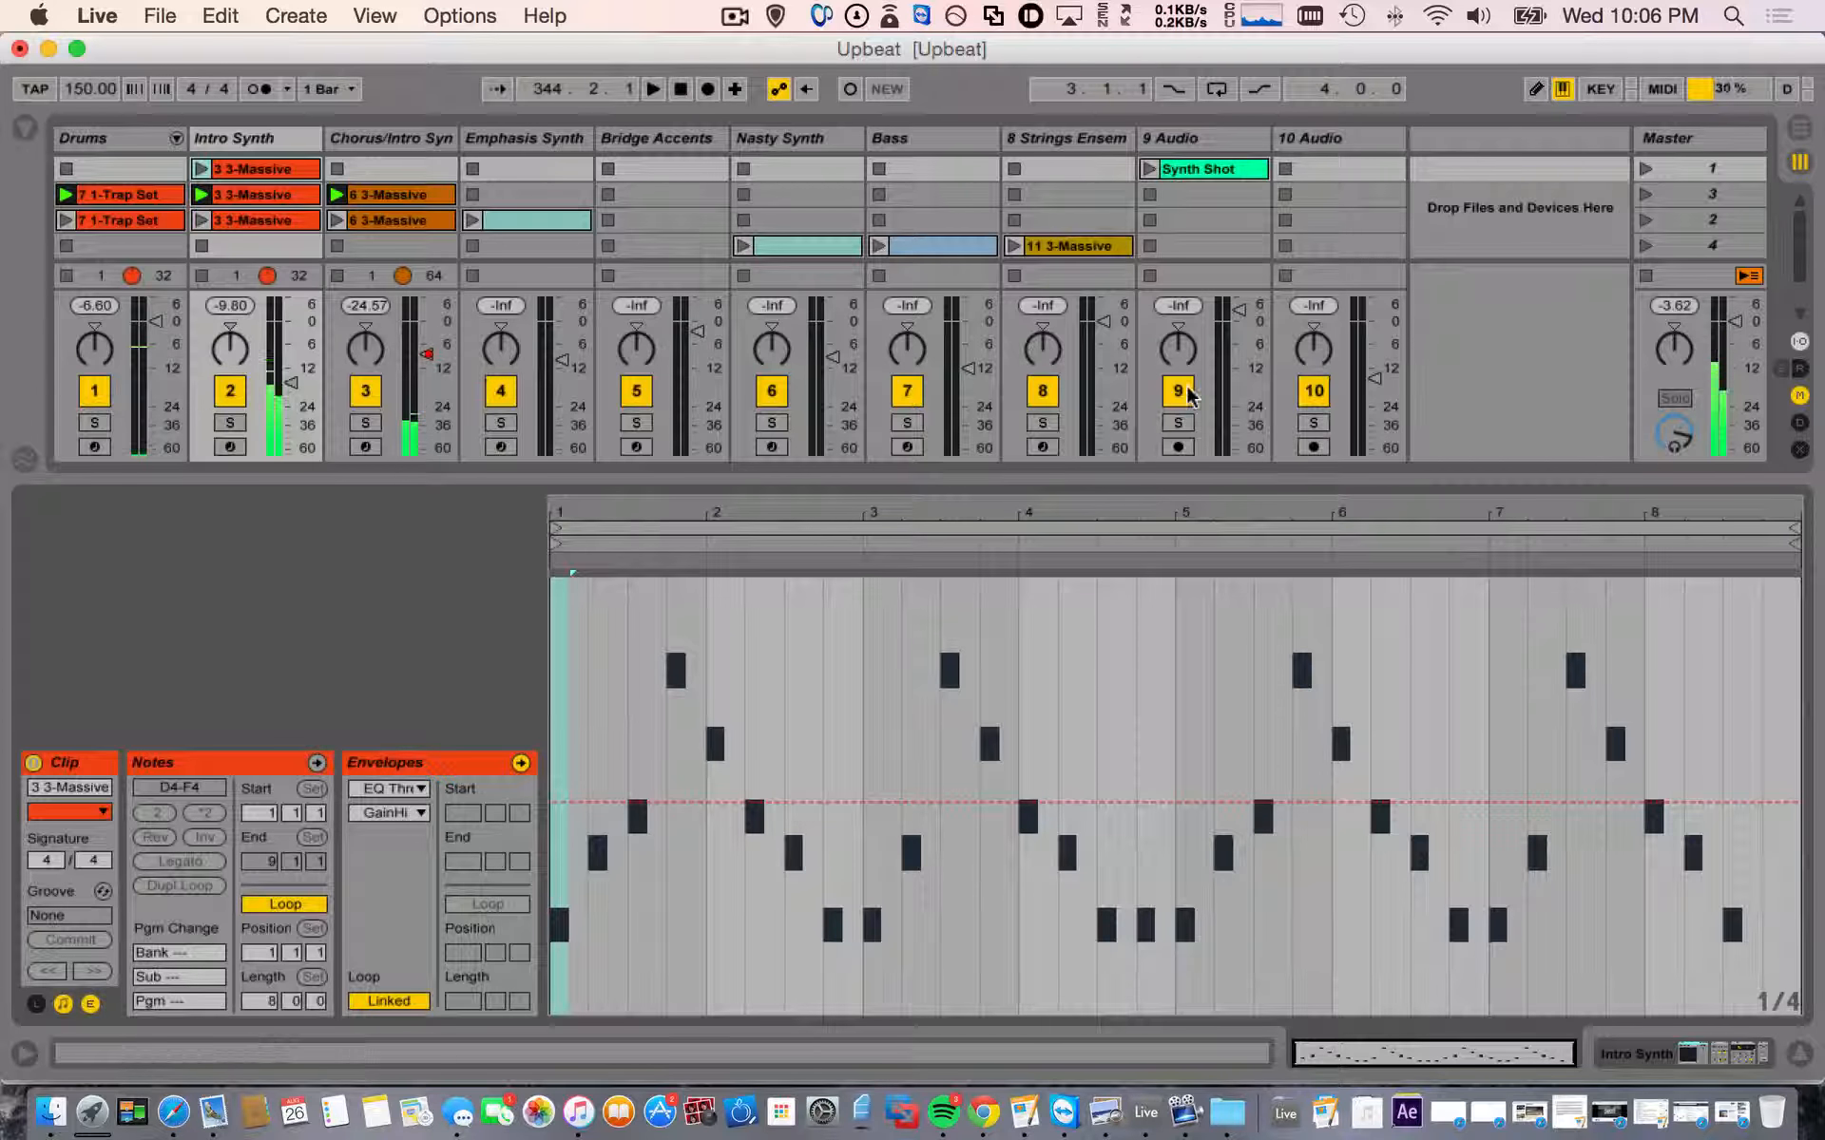
- Launch scene 1 and hide the clip details
left_click(1644, 169)
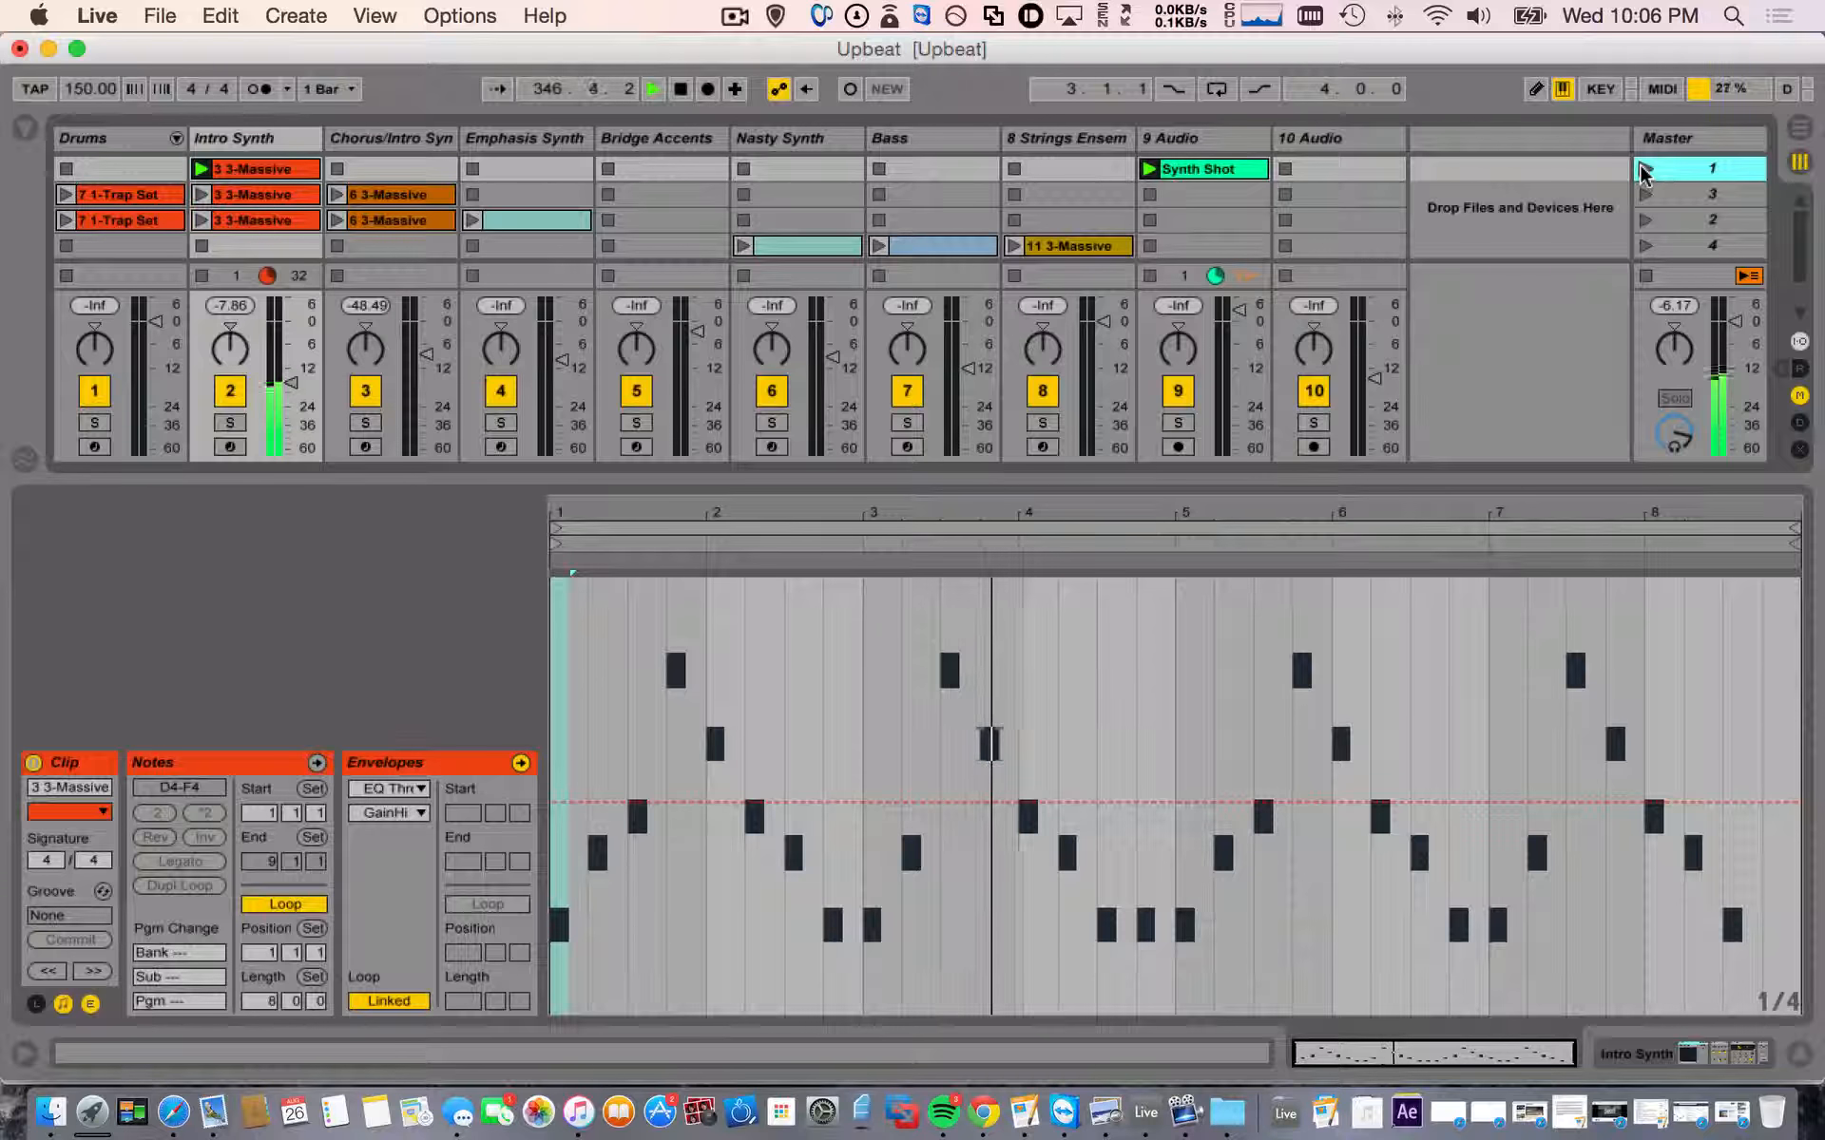
left_click(1799, 1053)
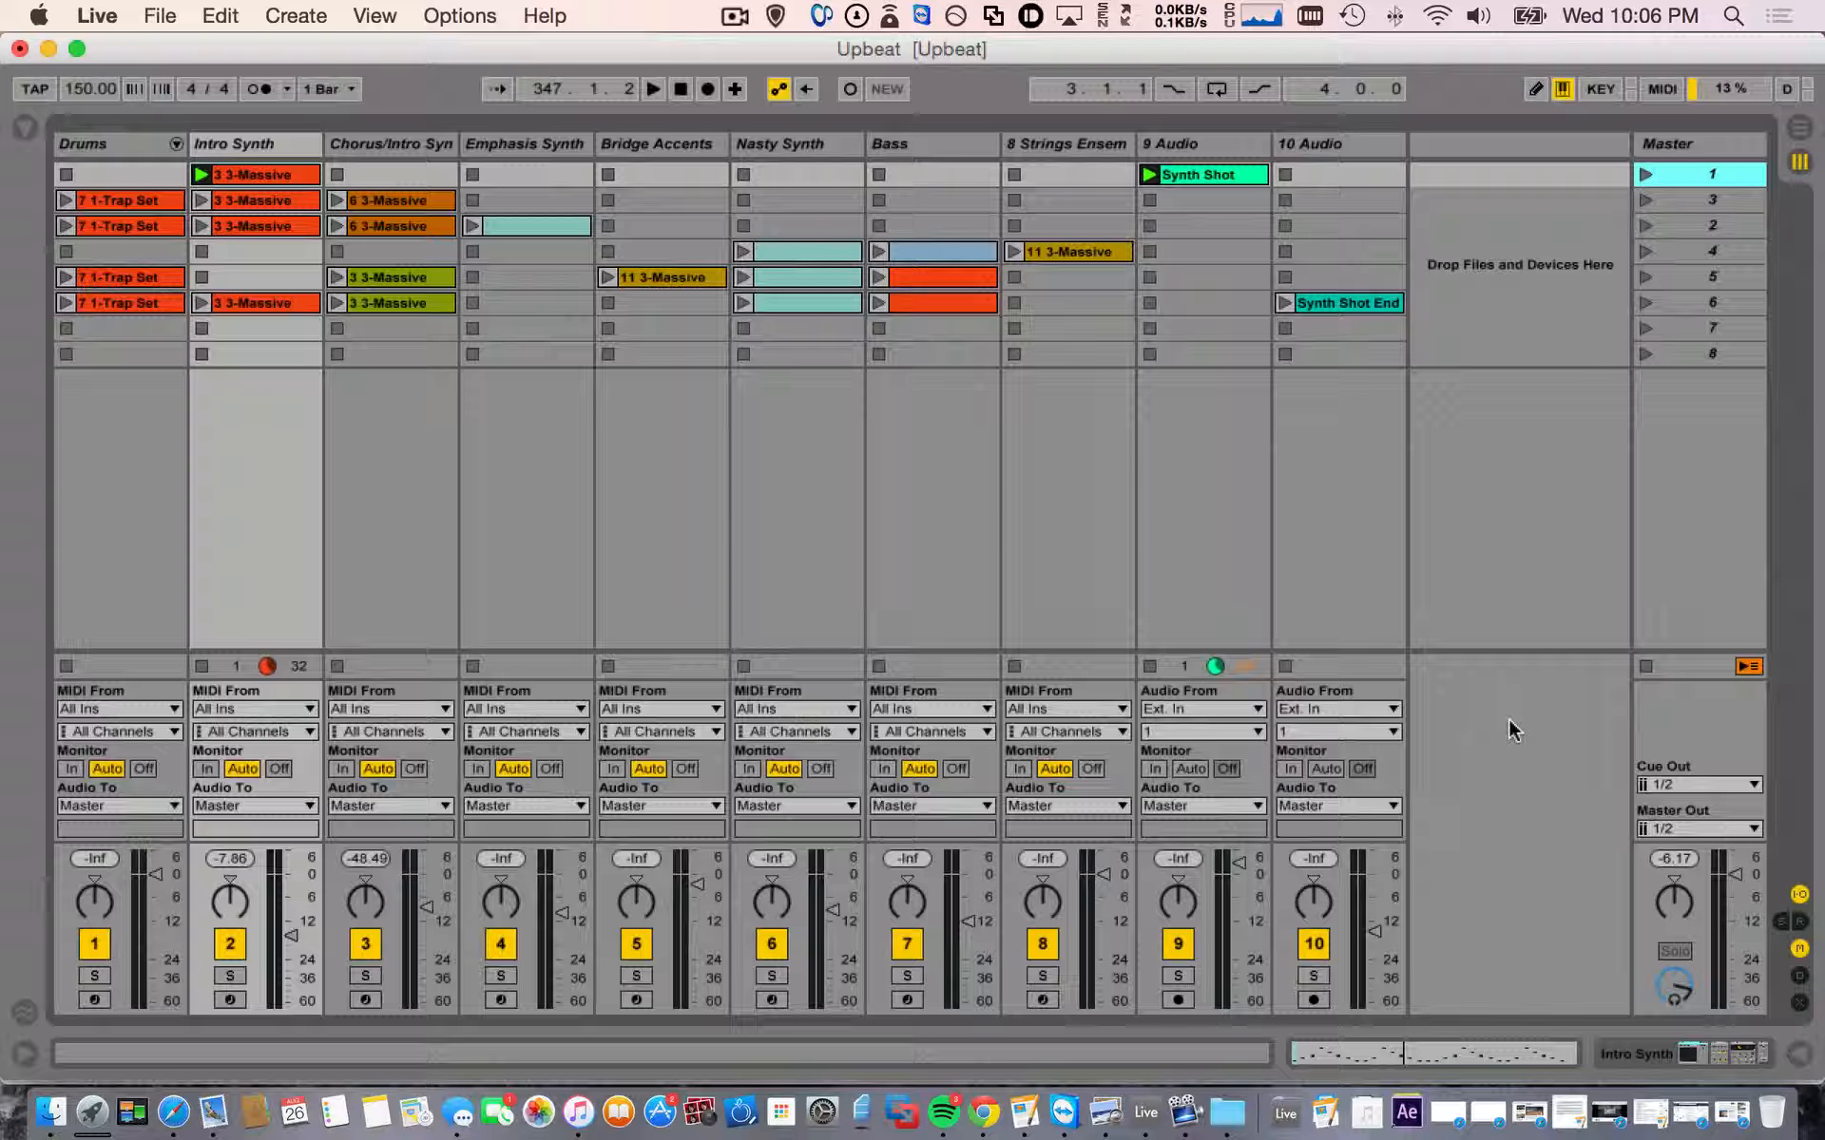
- Switch to Arrangement View and return all tracks to arrangement playback
left_click(1797, 129)
scroll(1010, 681, "up", 10)
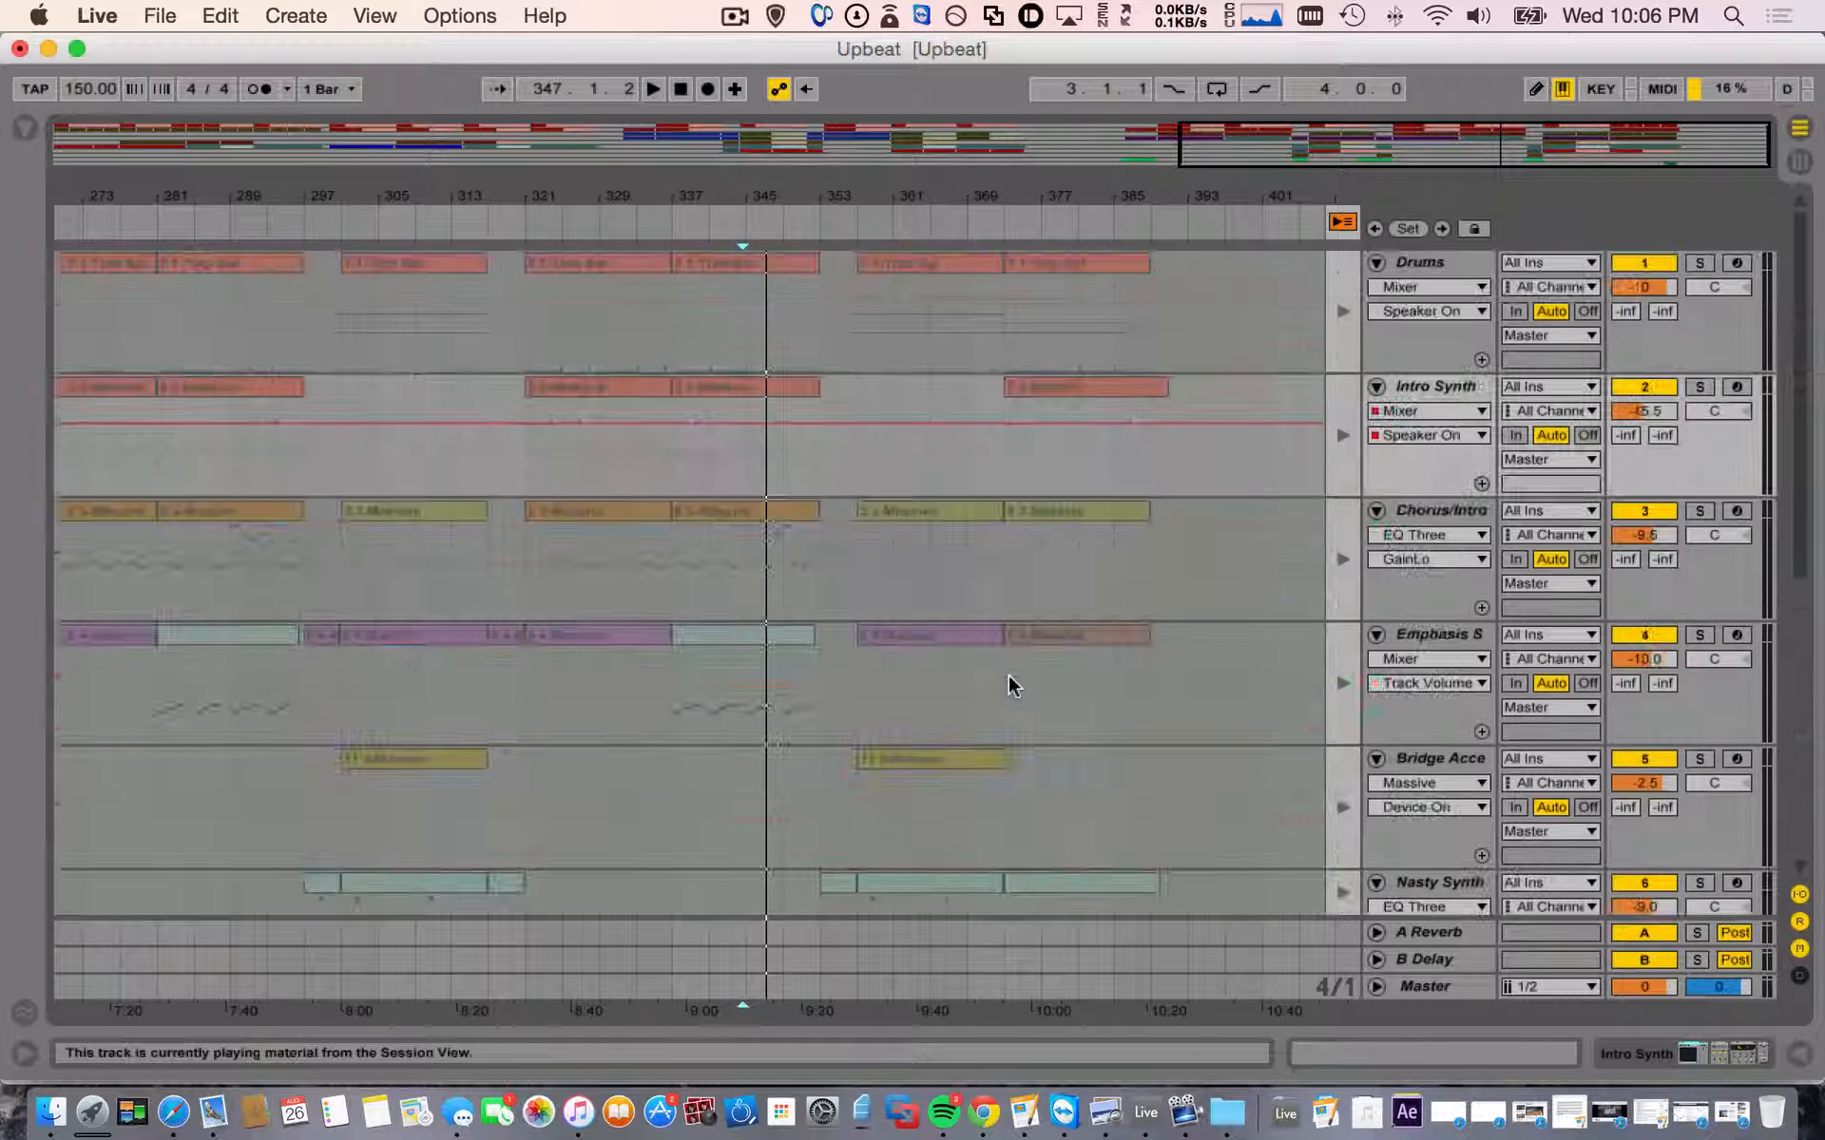
scroll(1011, 681, "left", 5)
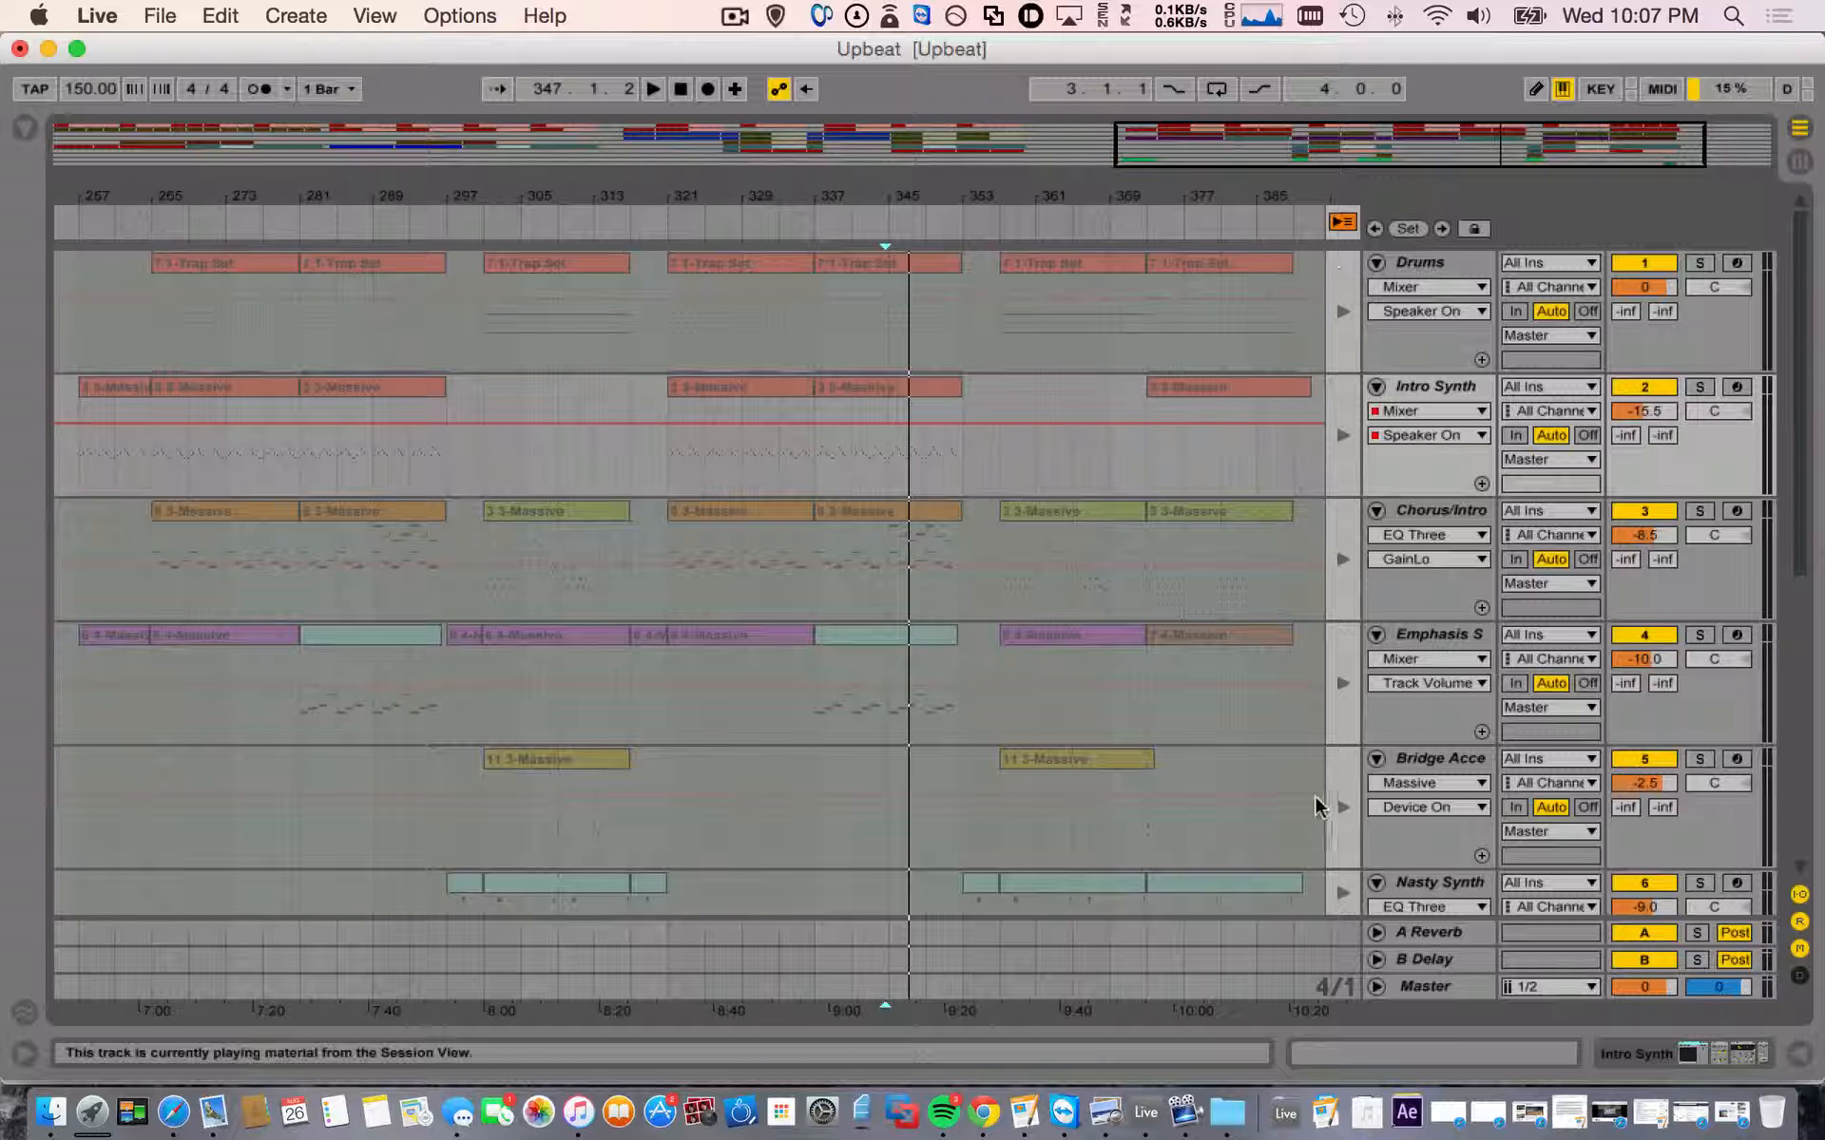
left_click(1342, 222)
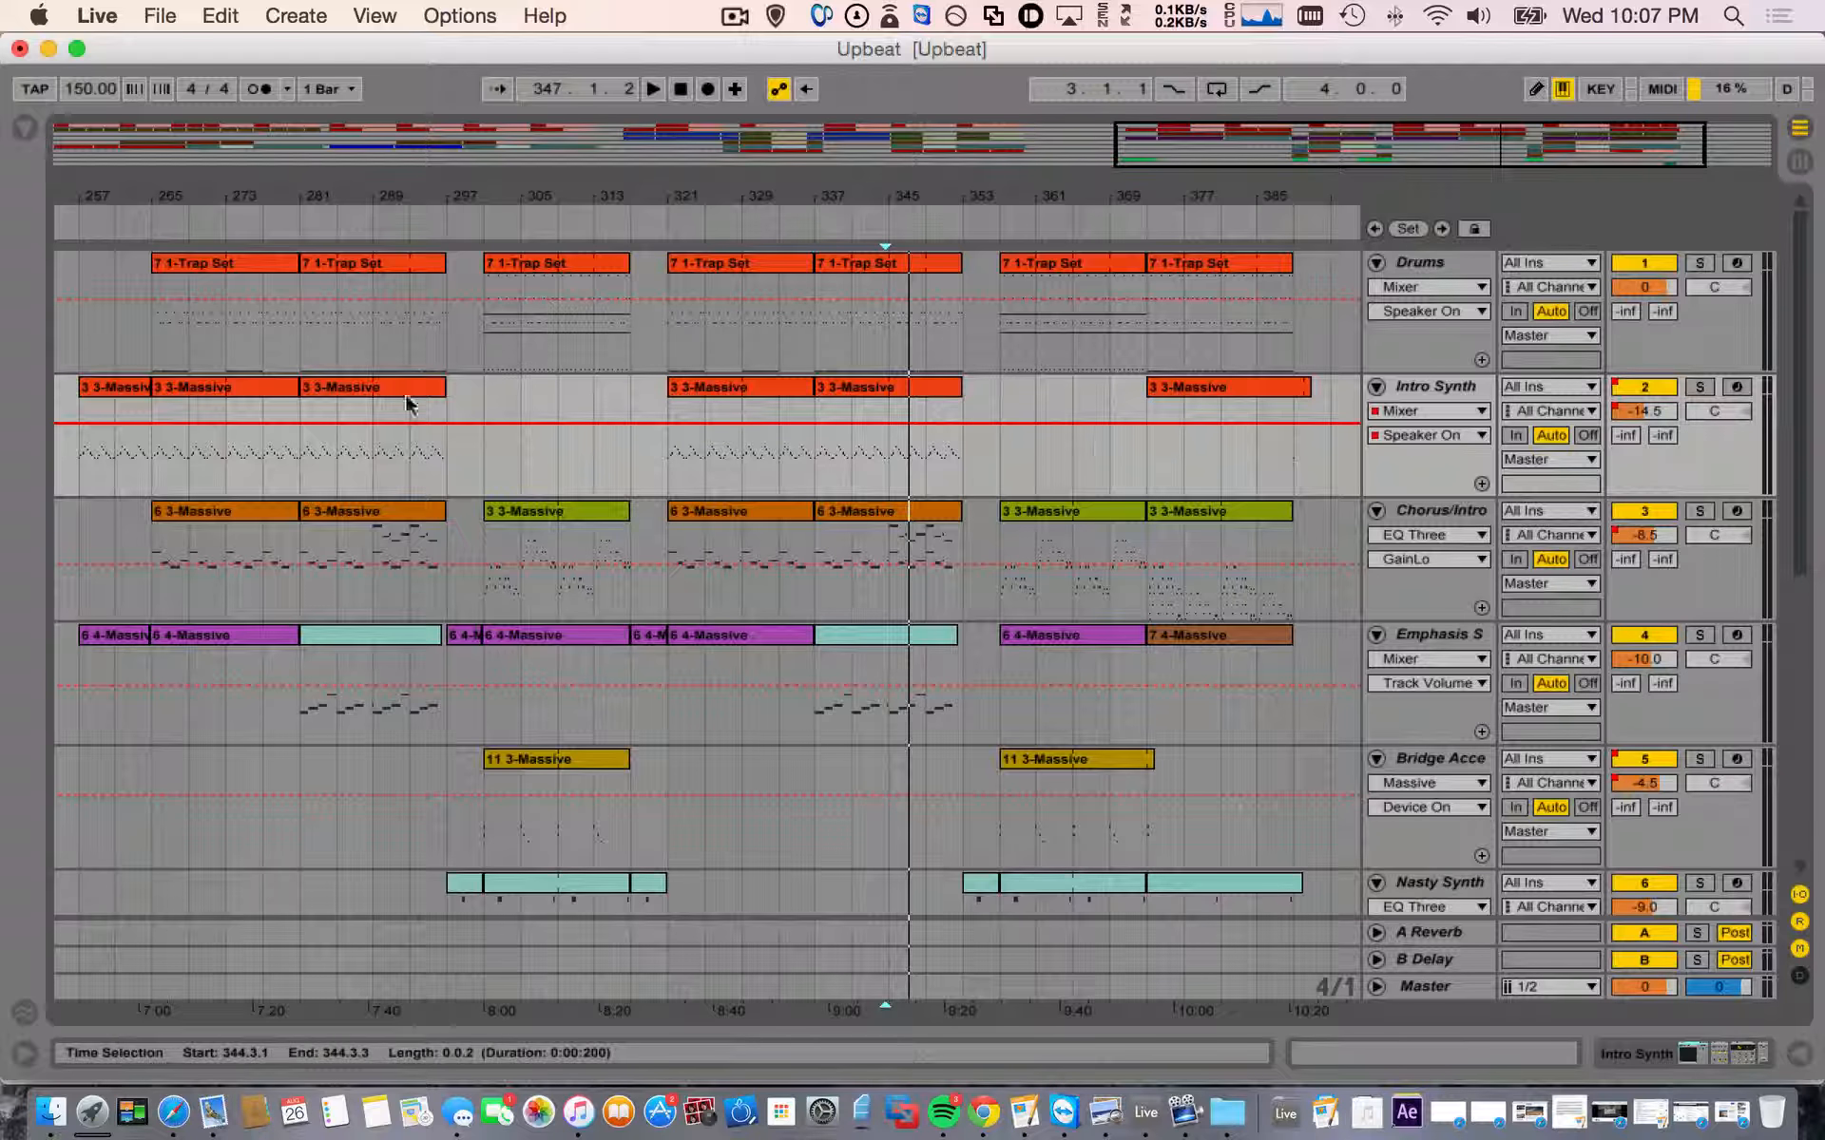
- Look through the arrangement's tracks from Drums down to the return tracks, including their automation lanes
left_click(1445, 274)
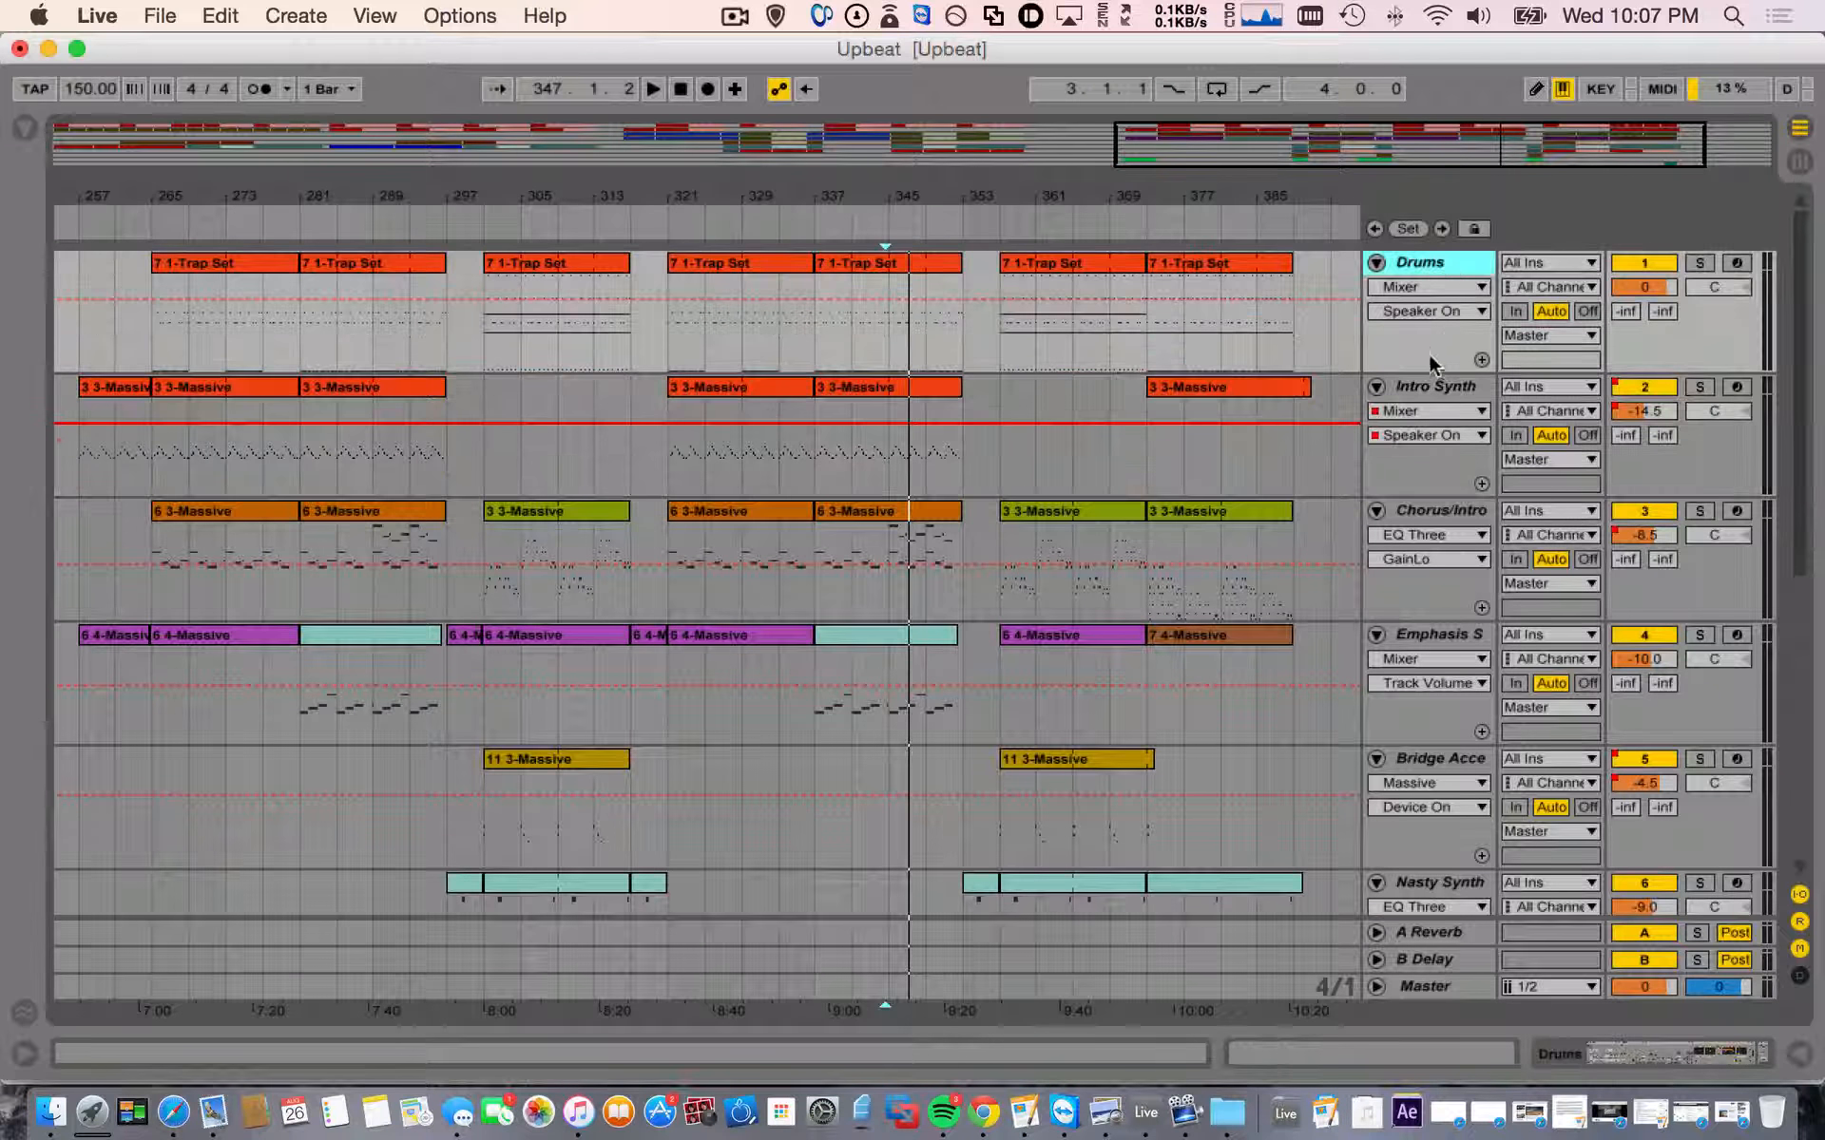
key("Down")
key("Down")
key("Down")
key("Down")
key("Down")
key("Down")
key("Down")
key("Down")
key("Down")
key("Down")
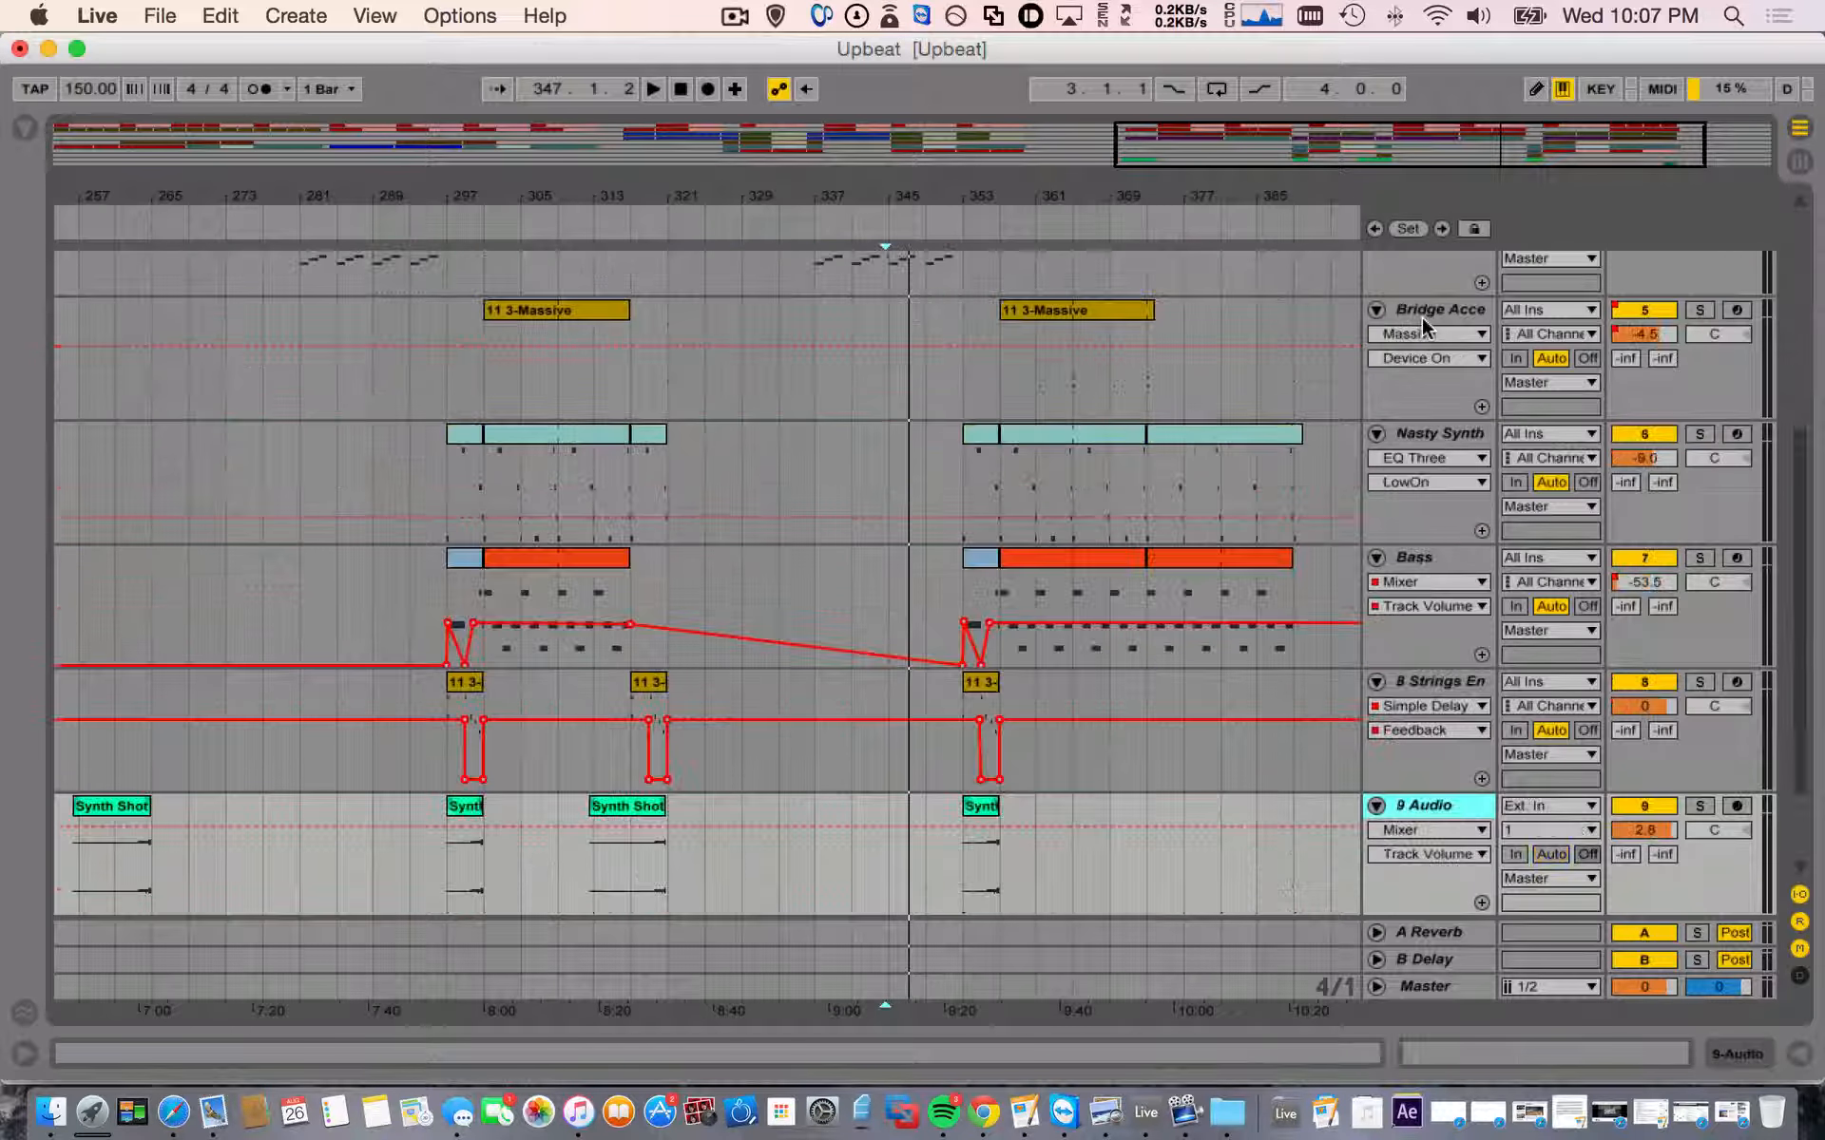
scroll(1259, 610, "right", 3)
scroll(1258, 609, "up", 2)
scroll(1257, 613, "up", 5)
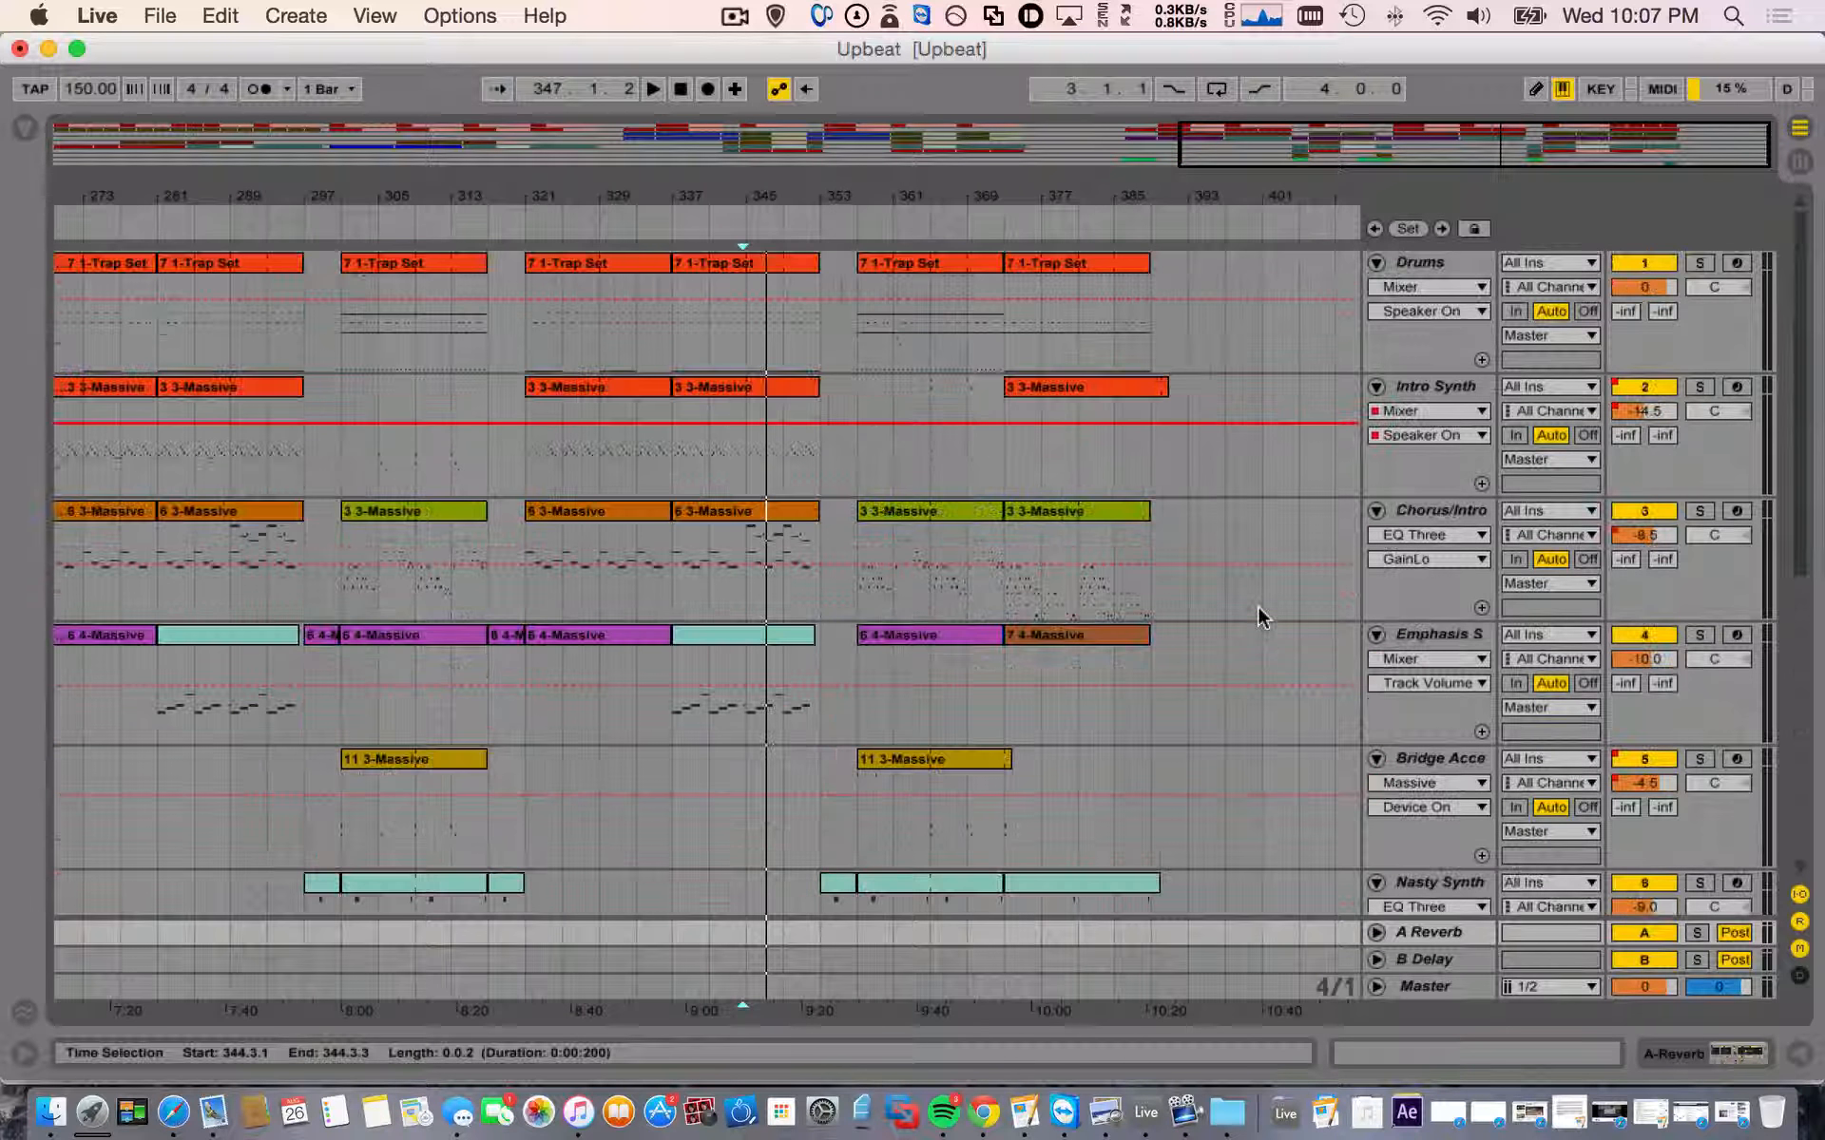
- Place the insert mark at bar 397 on the Drums track, in the empty space after the existing clips
left_click(1226, 265)
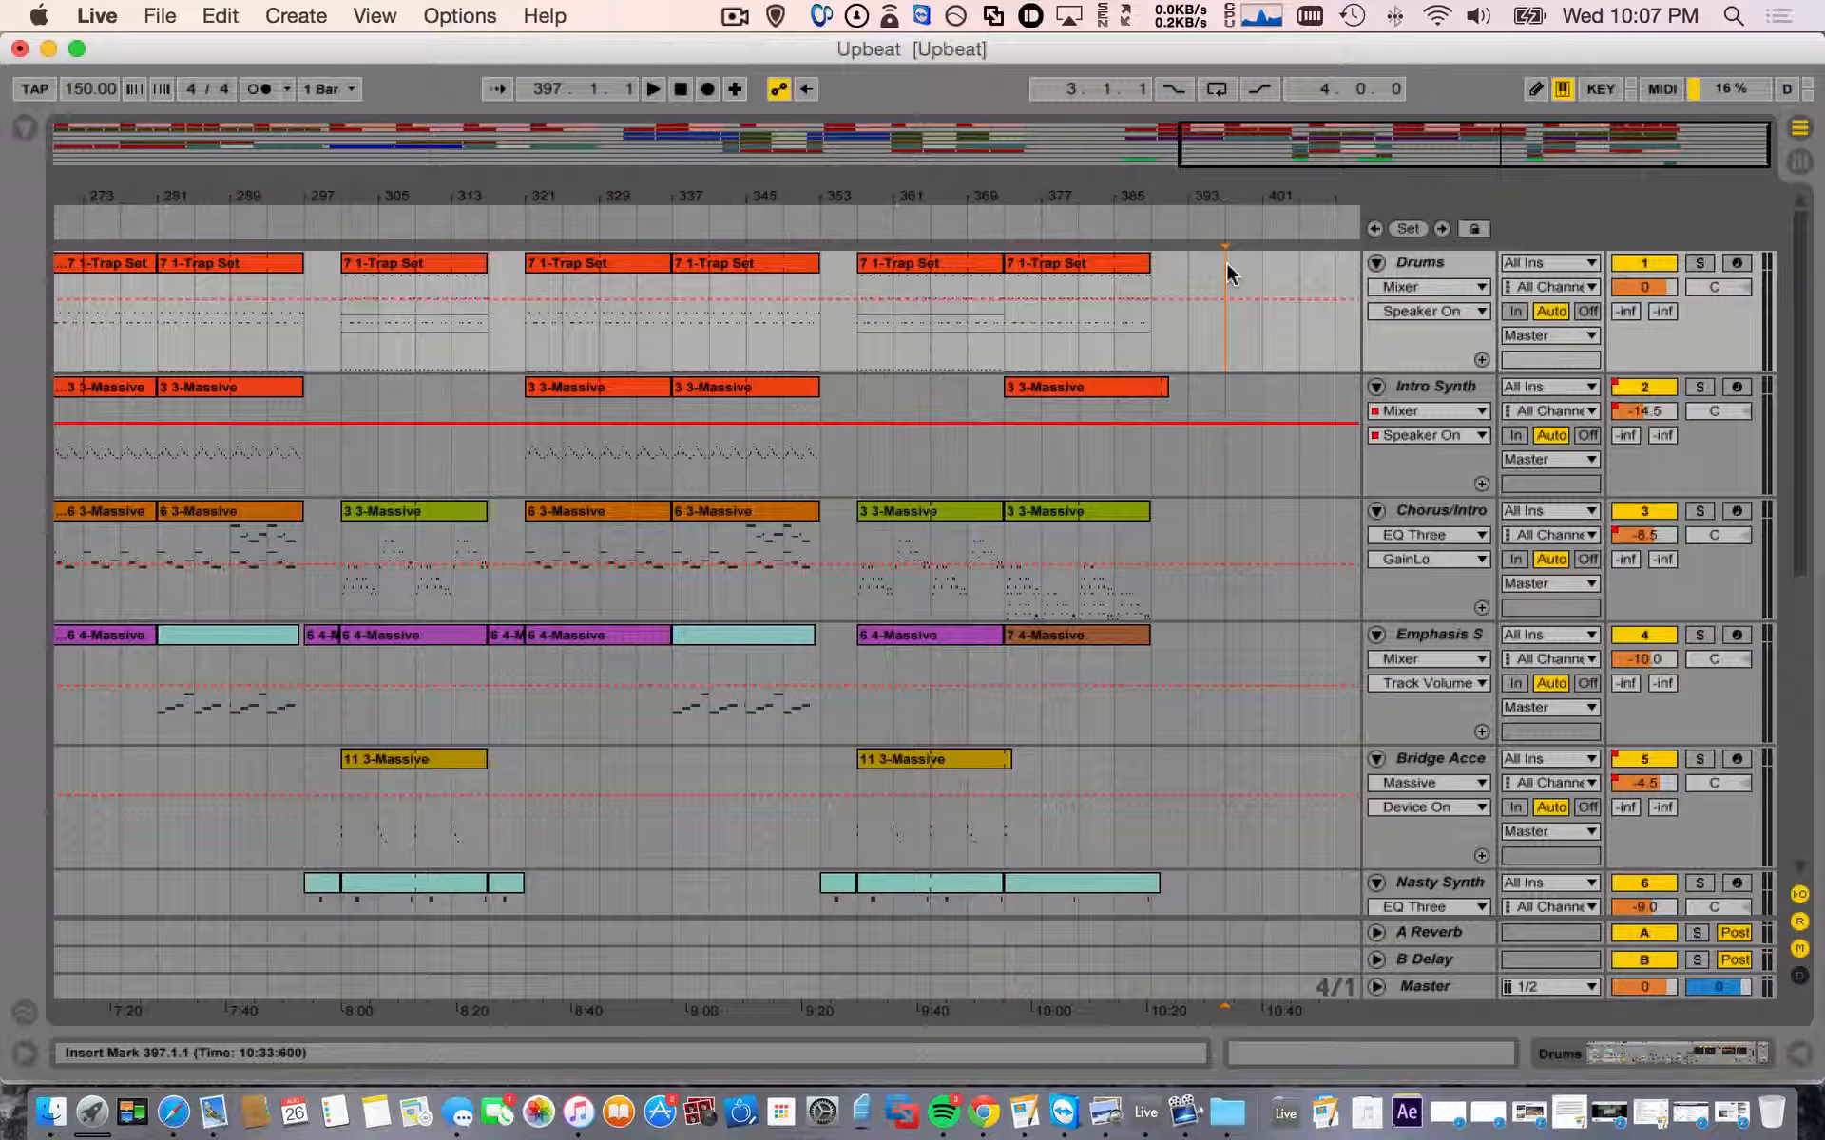
scroll(1226, 273, "down", 5)
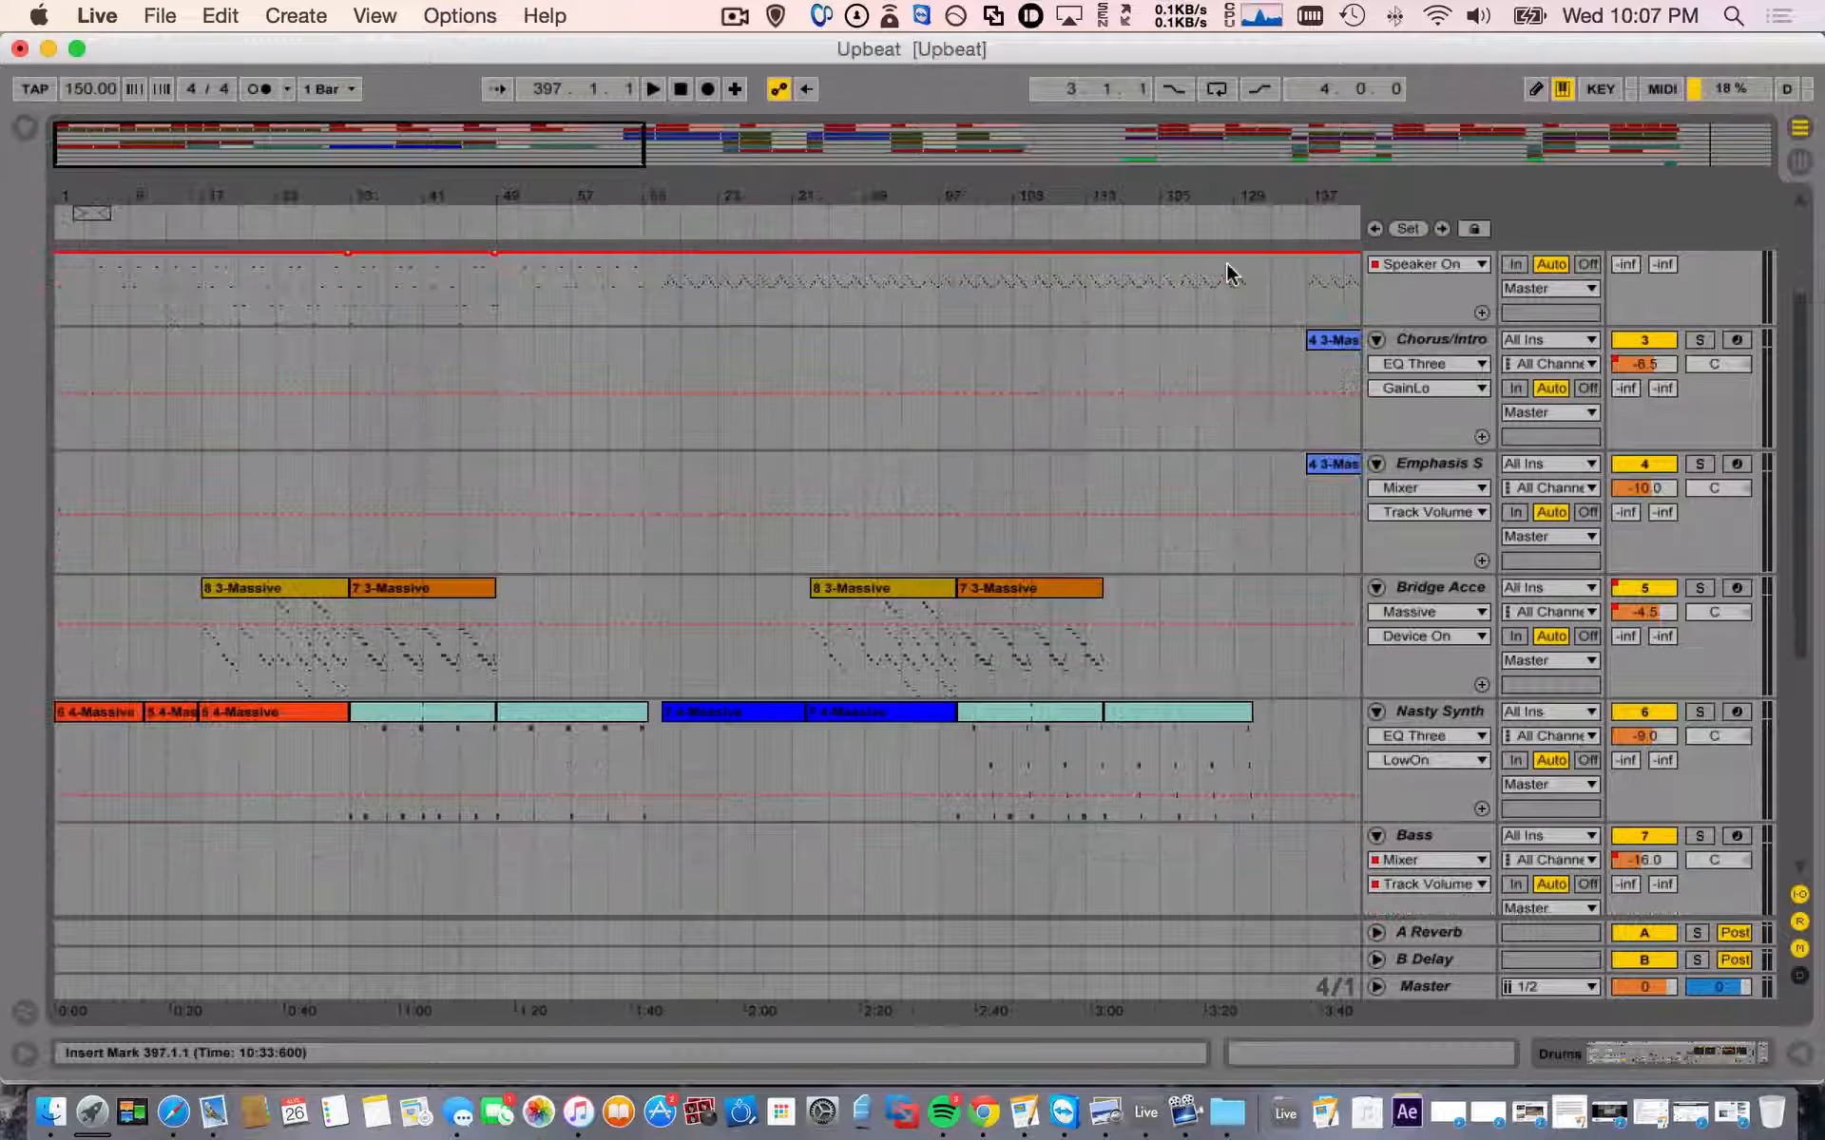
scroll(1226, 274, "up", 5)
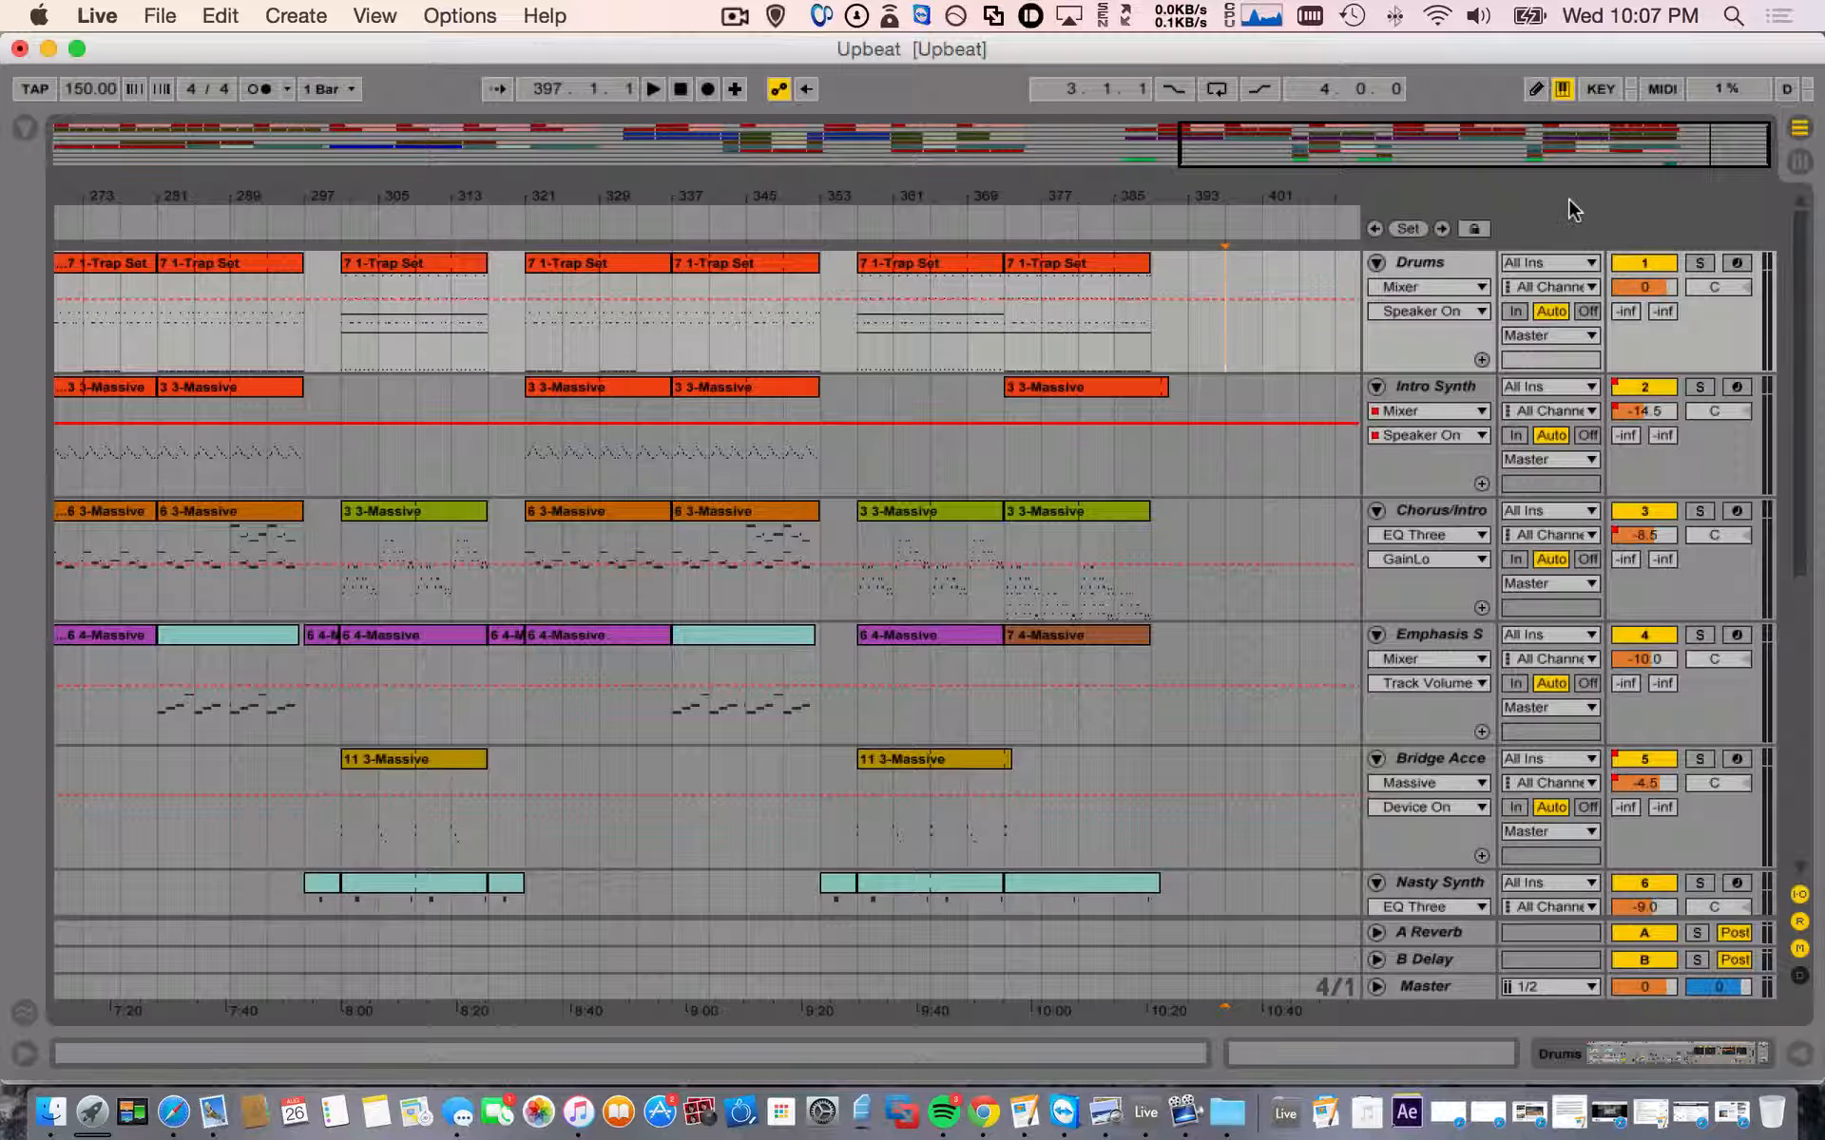
- Return to Session View and record a launch of scene 1 followed by scene 3 into the arrangement
left_click(1798, 163)
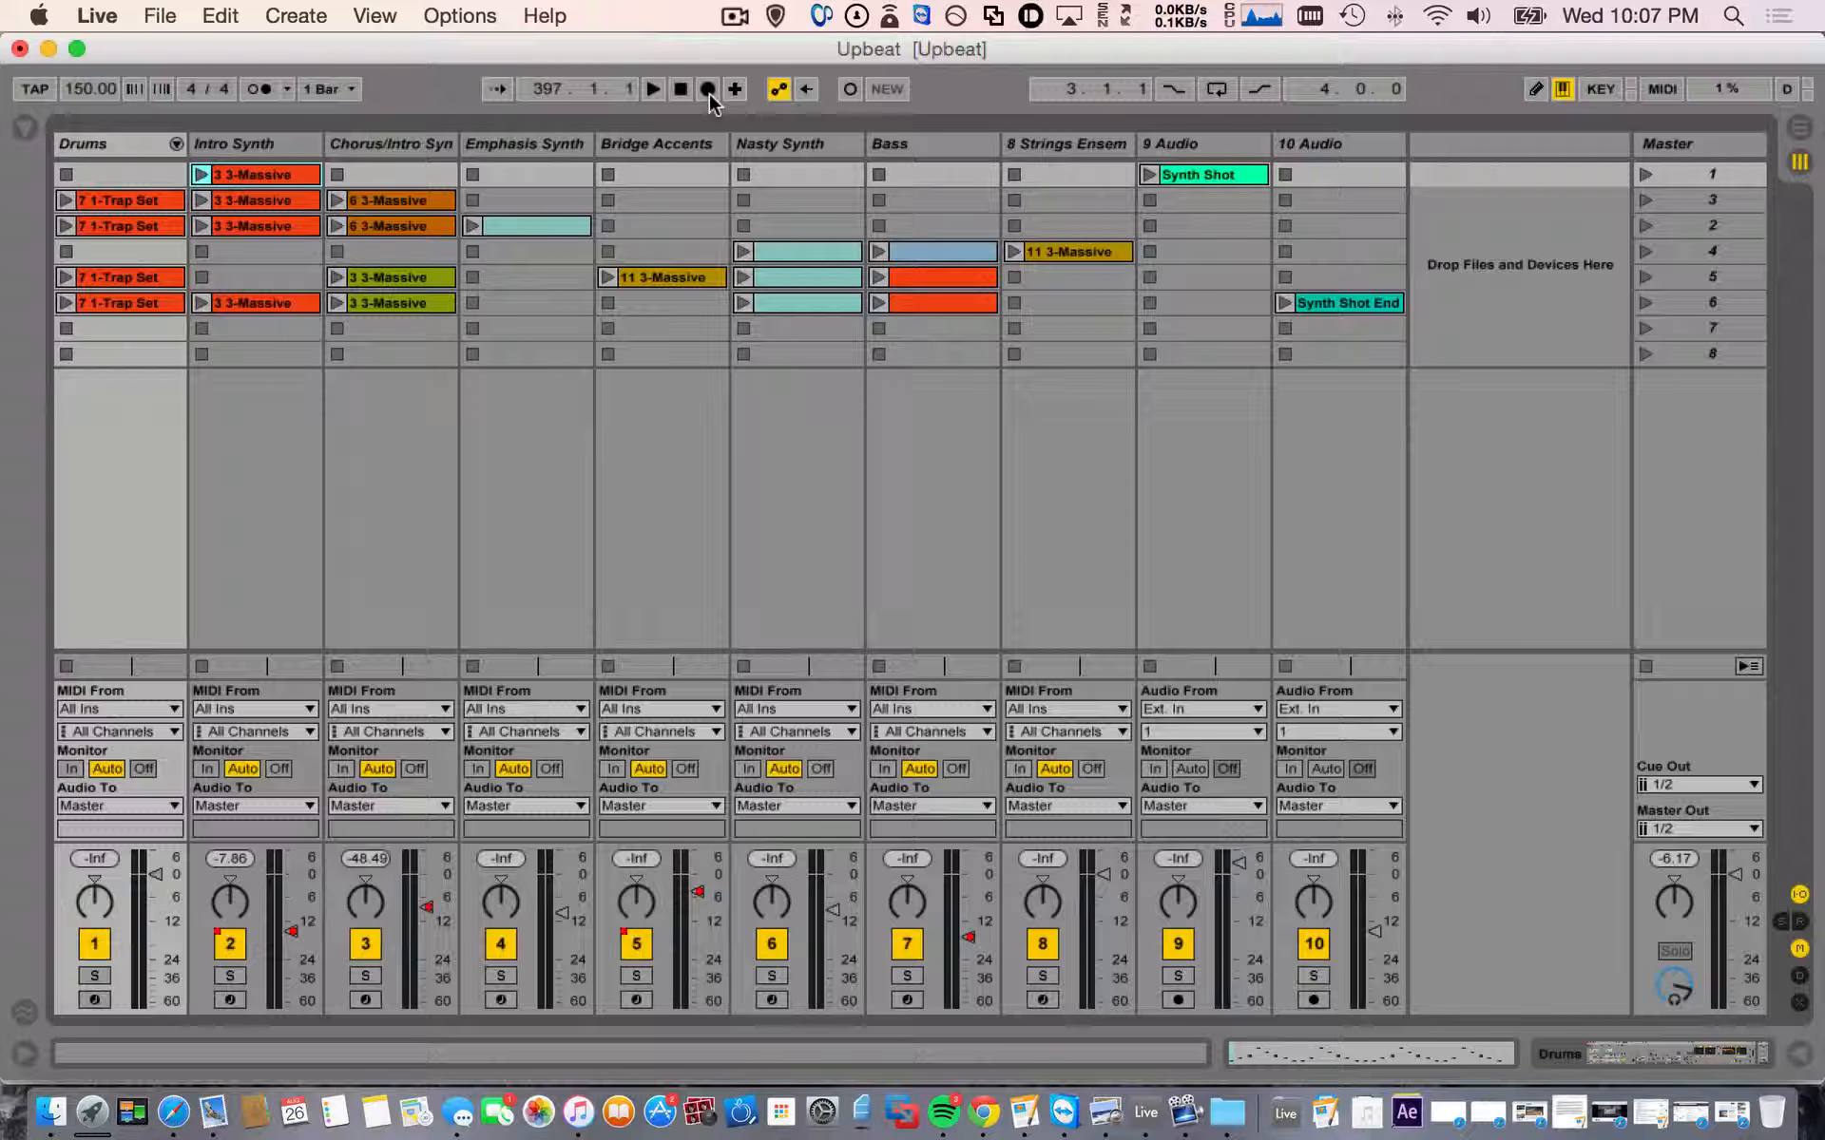
left_click(708, 90)
left_click(1645, 174)
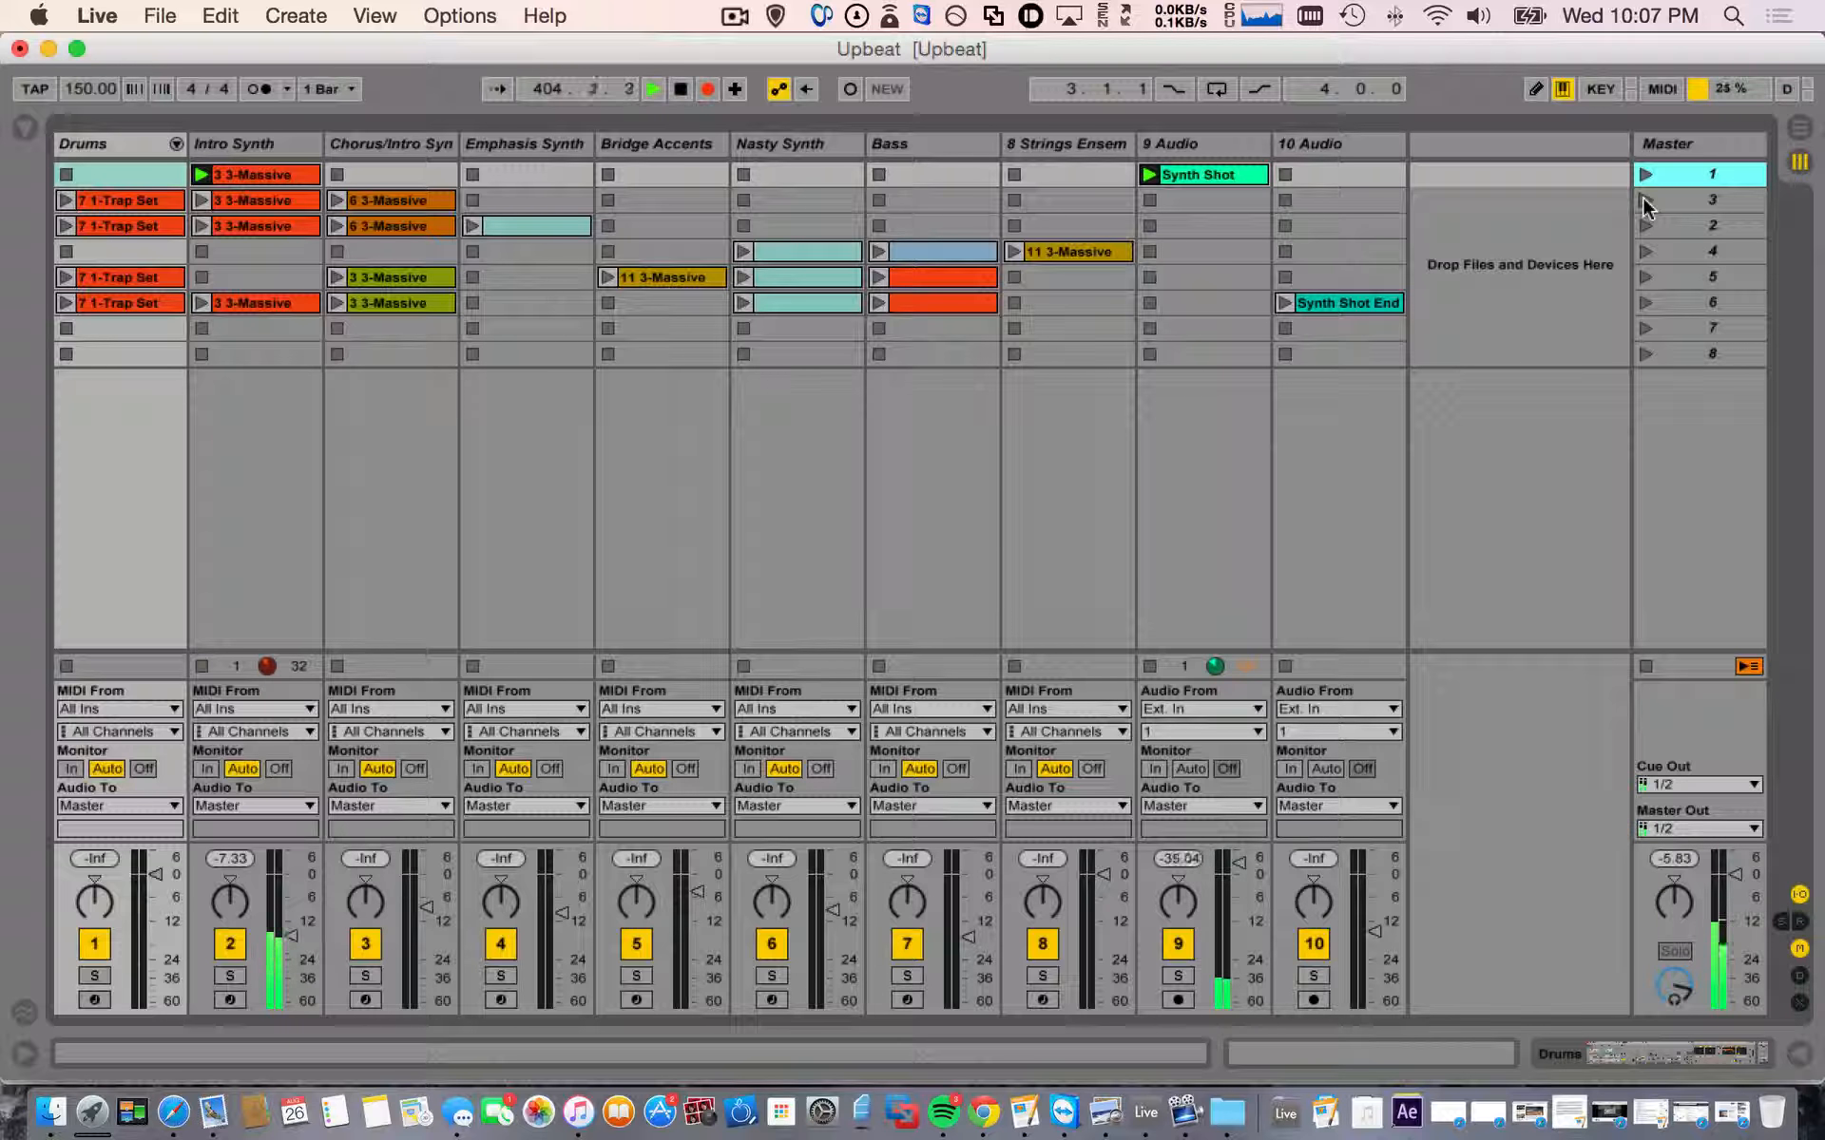
left_click(1646, 201)
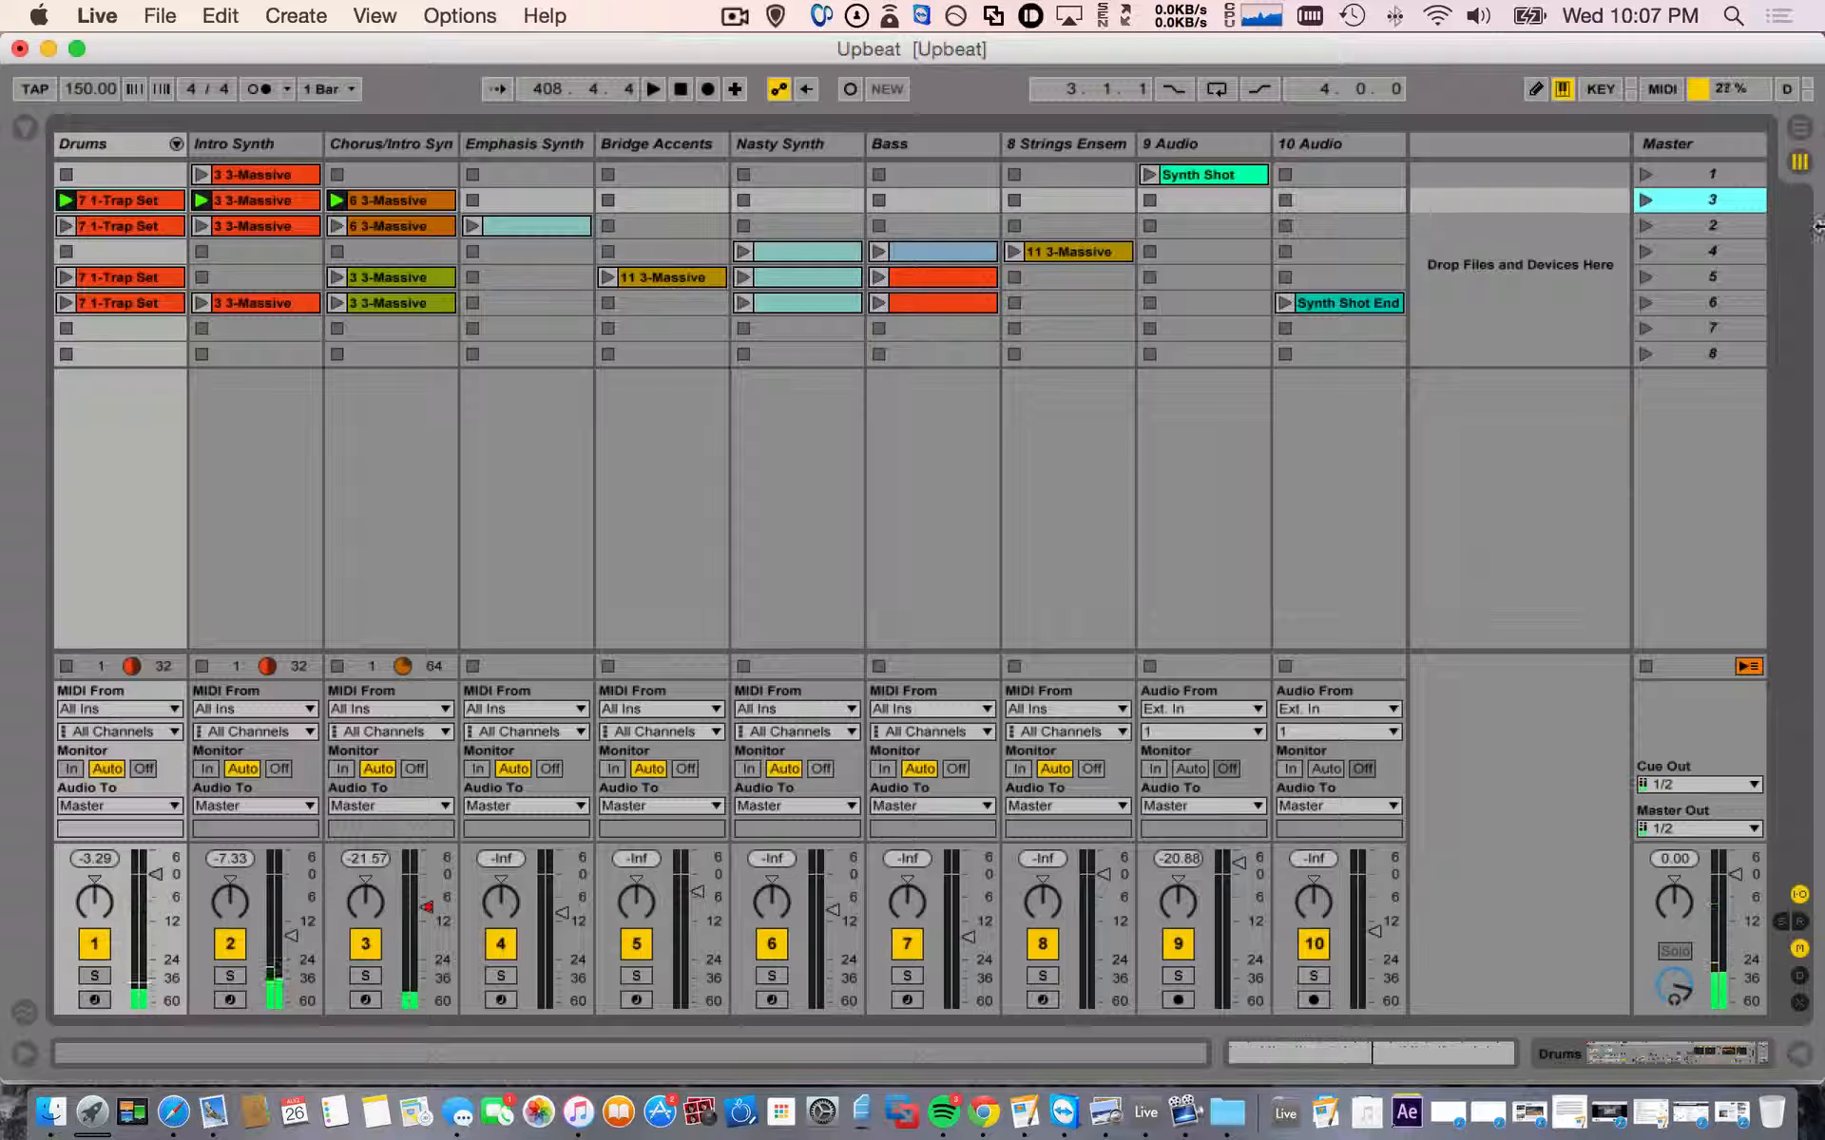
- Show the recording in Arrangement View, restore arrangement playback, and play the newly recorded section before stopping
key("Tab")
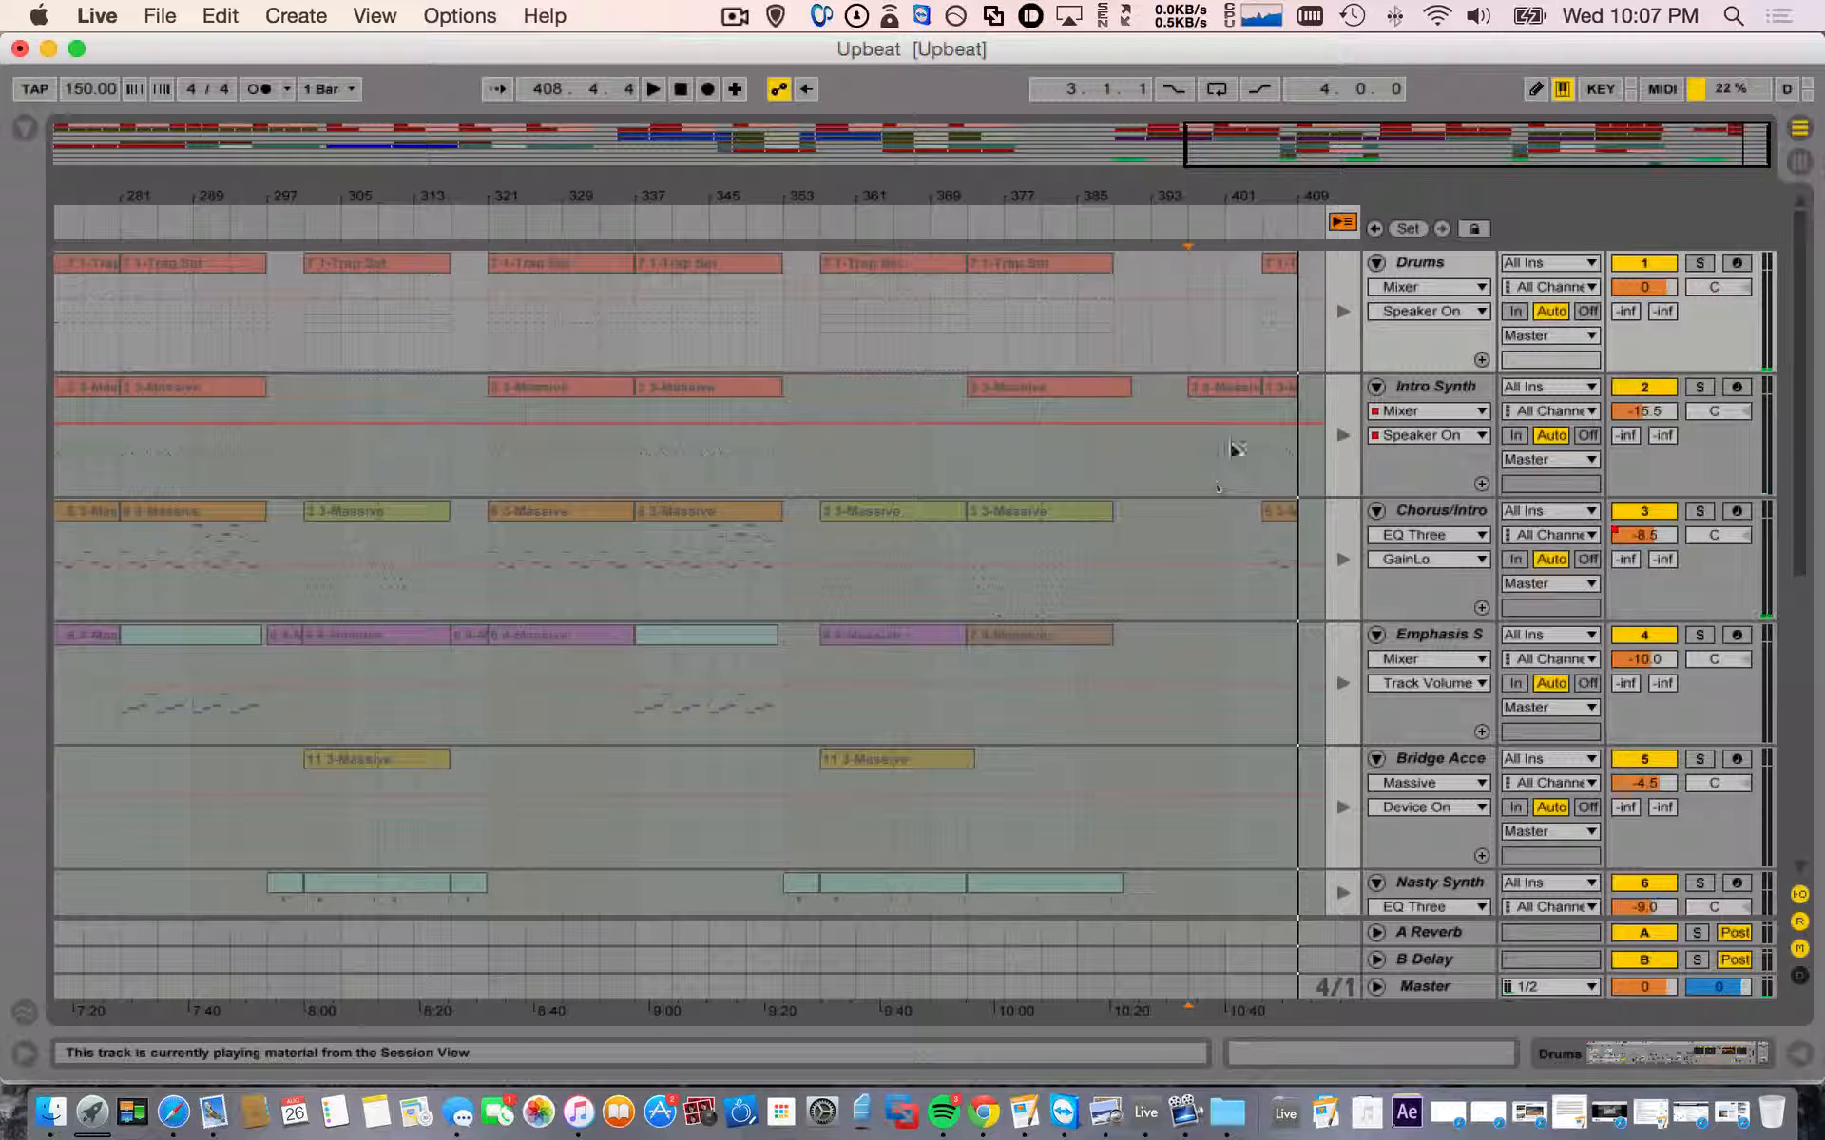
left_click(1341, 222)
left_click(1186, 225)
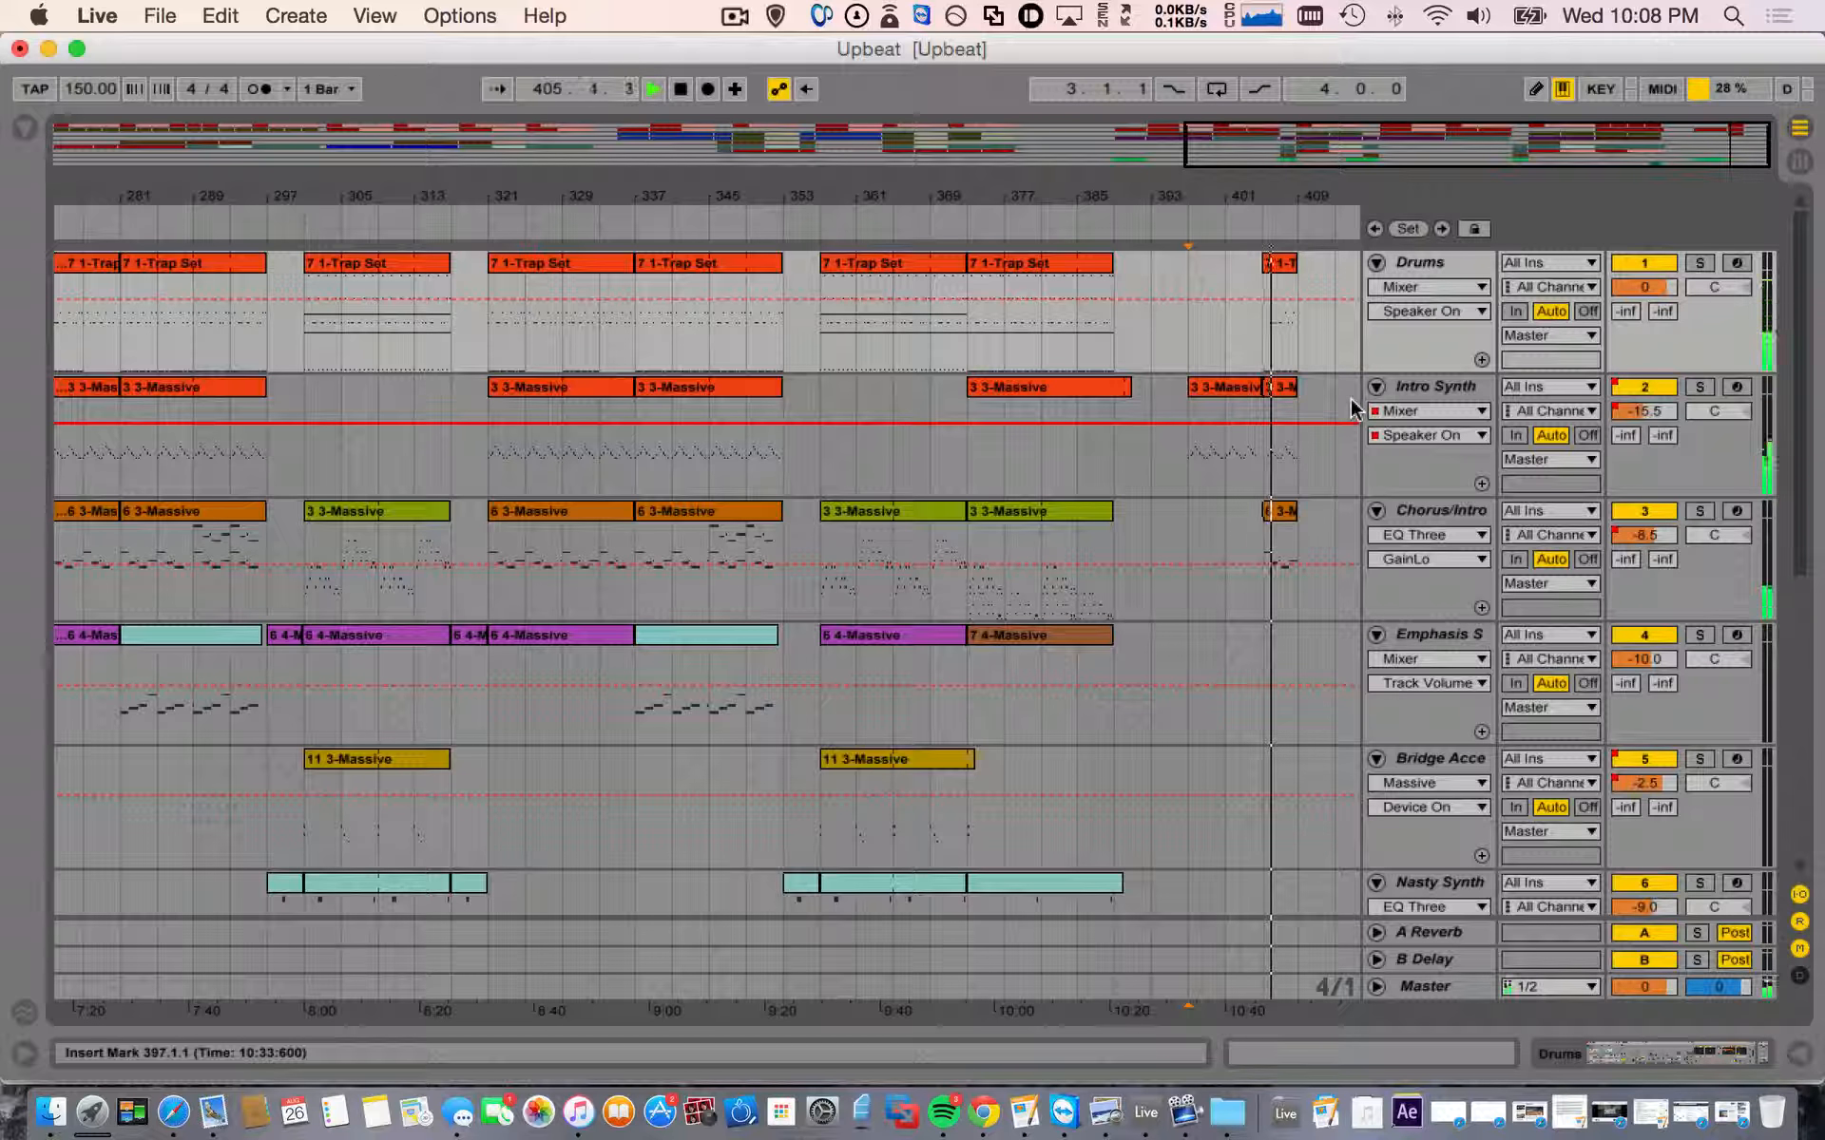
key("space")
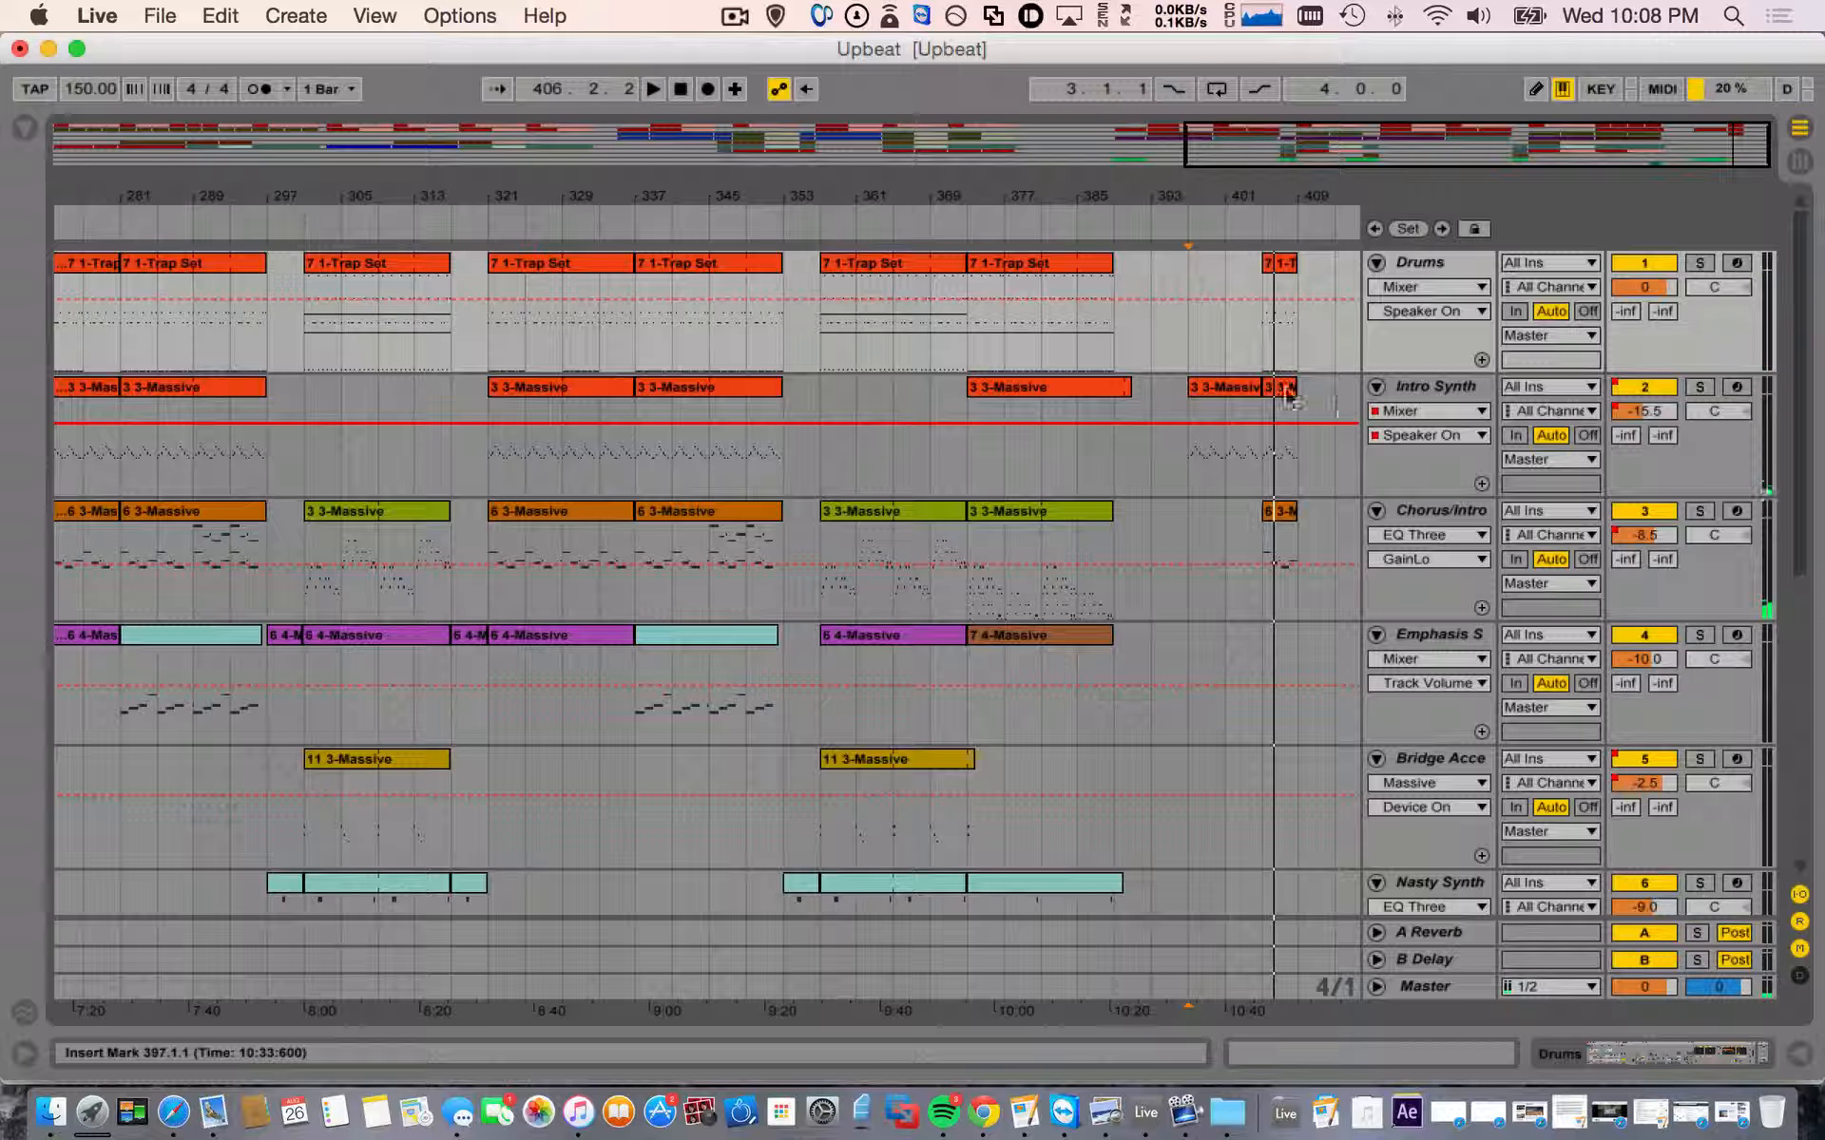
- Inspect the notes and envelope settings of the recorded Intro Synth clip at bar 397, and hide the clip details
left_click(1226, 387)
left_click(1357, 1049)
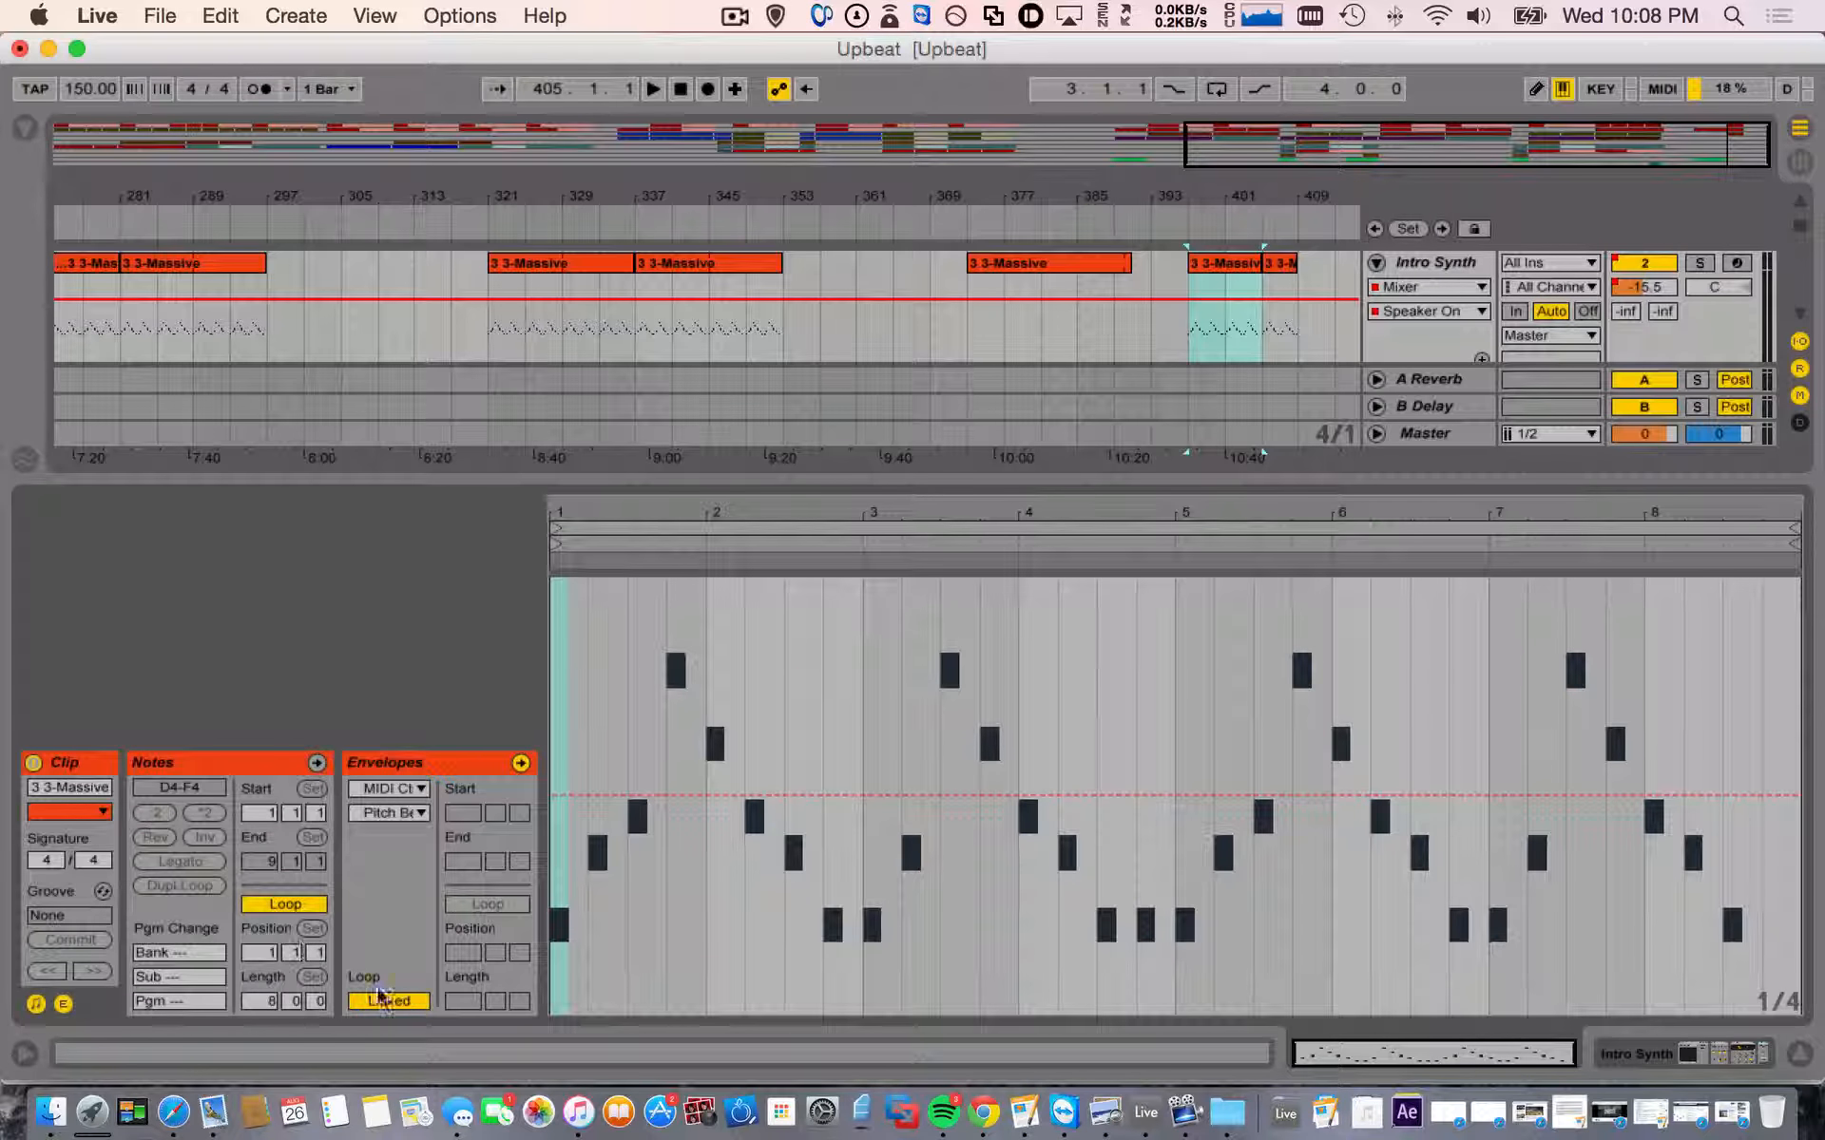
left_click(522, 764)
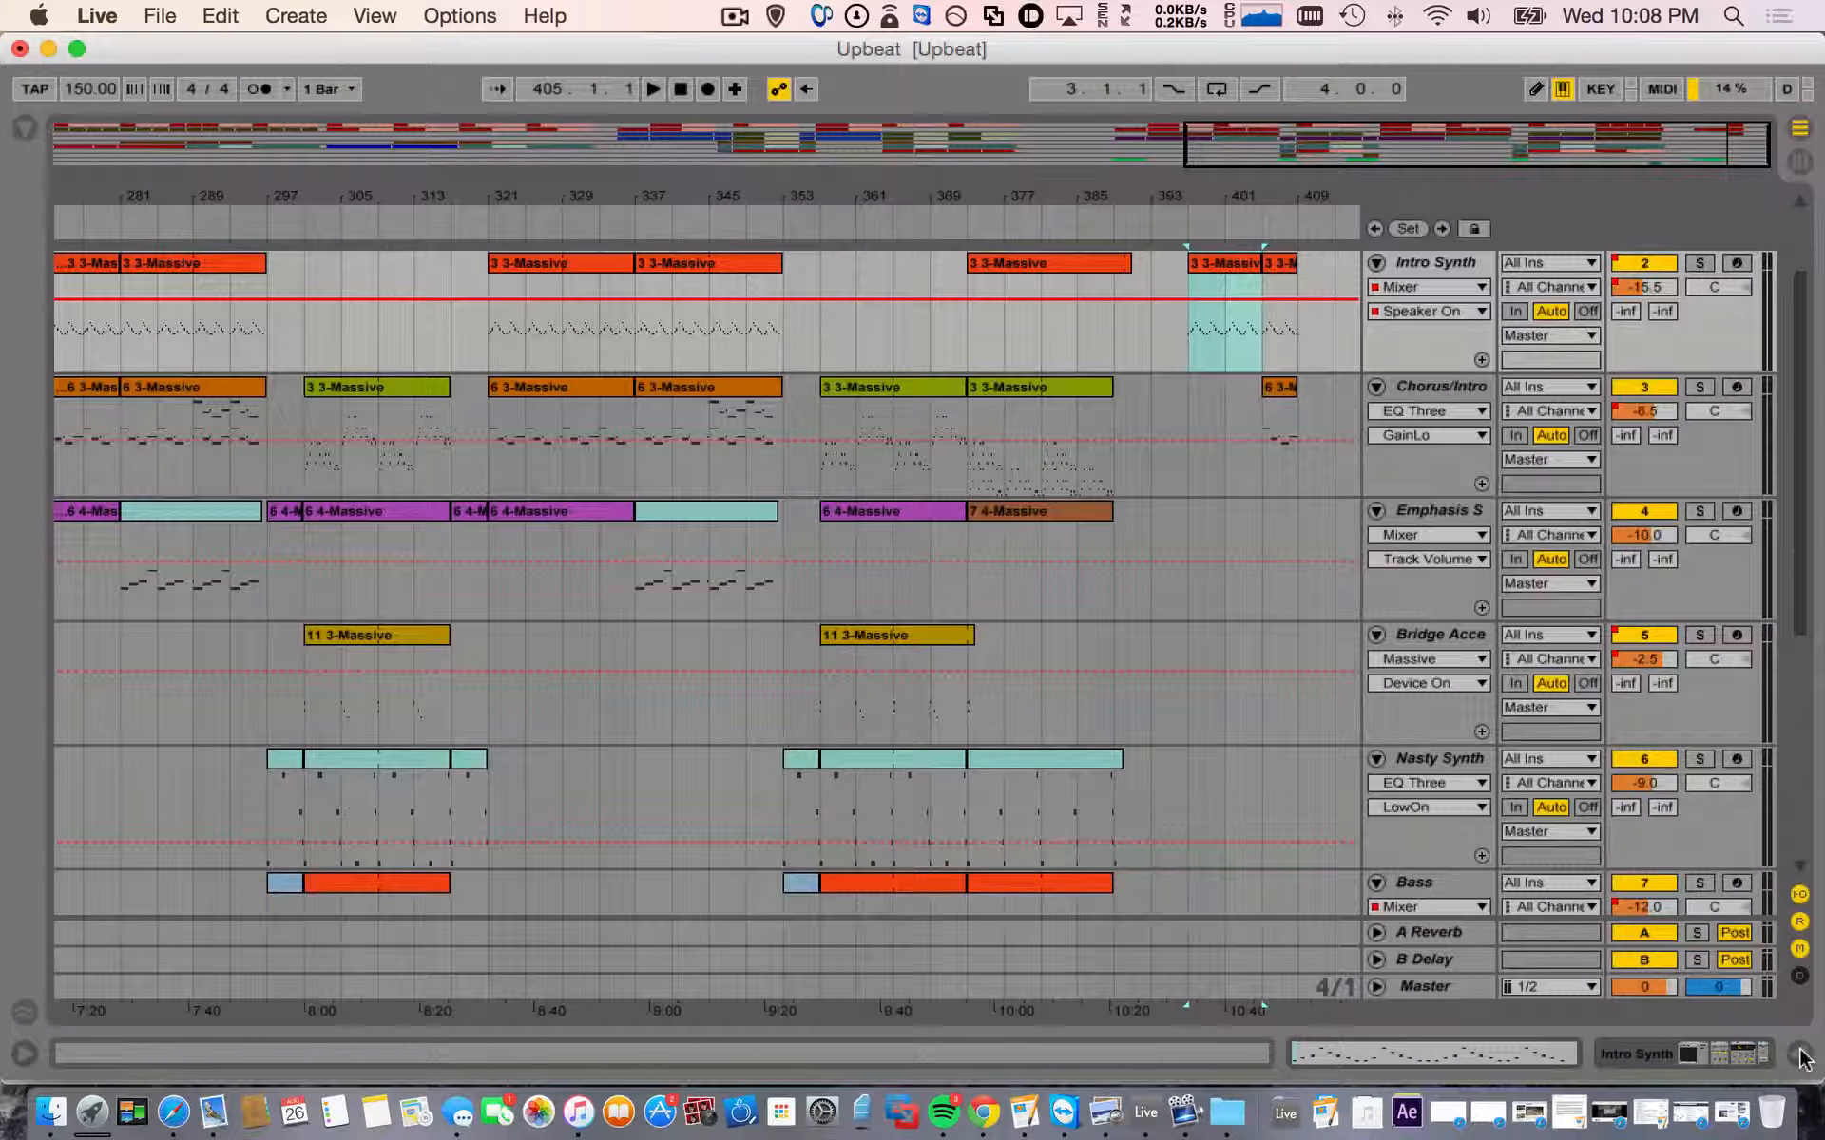
left_click(1799, 1054)
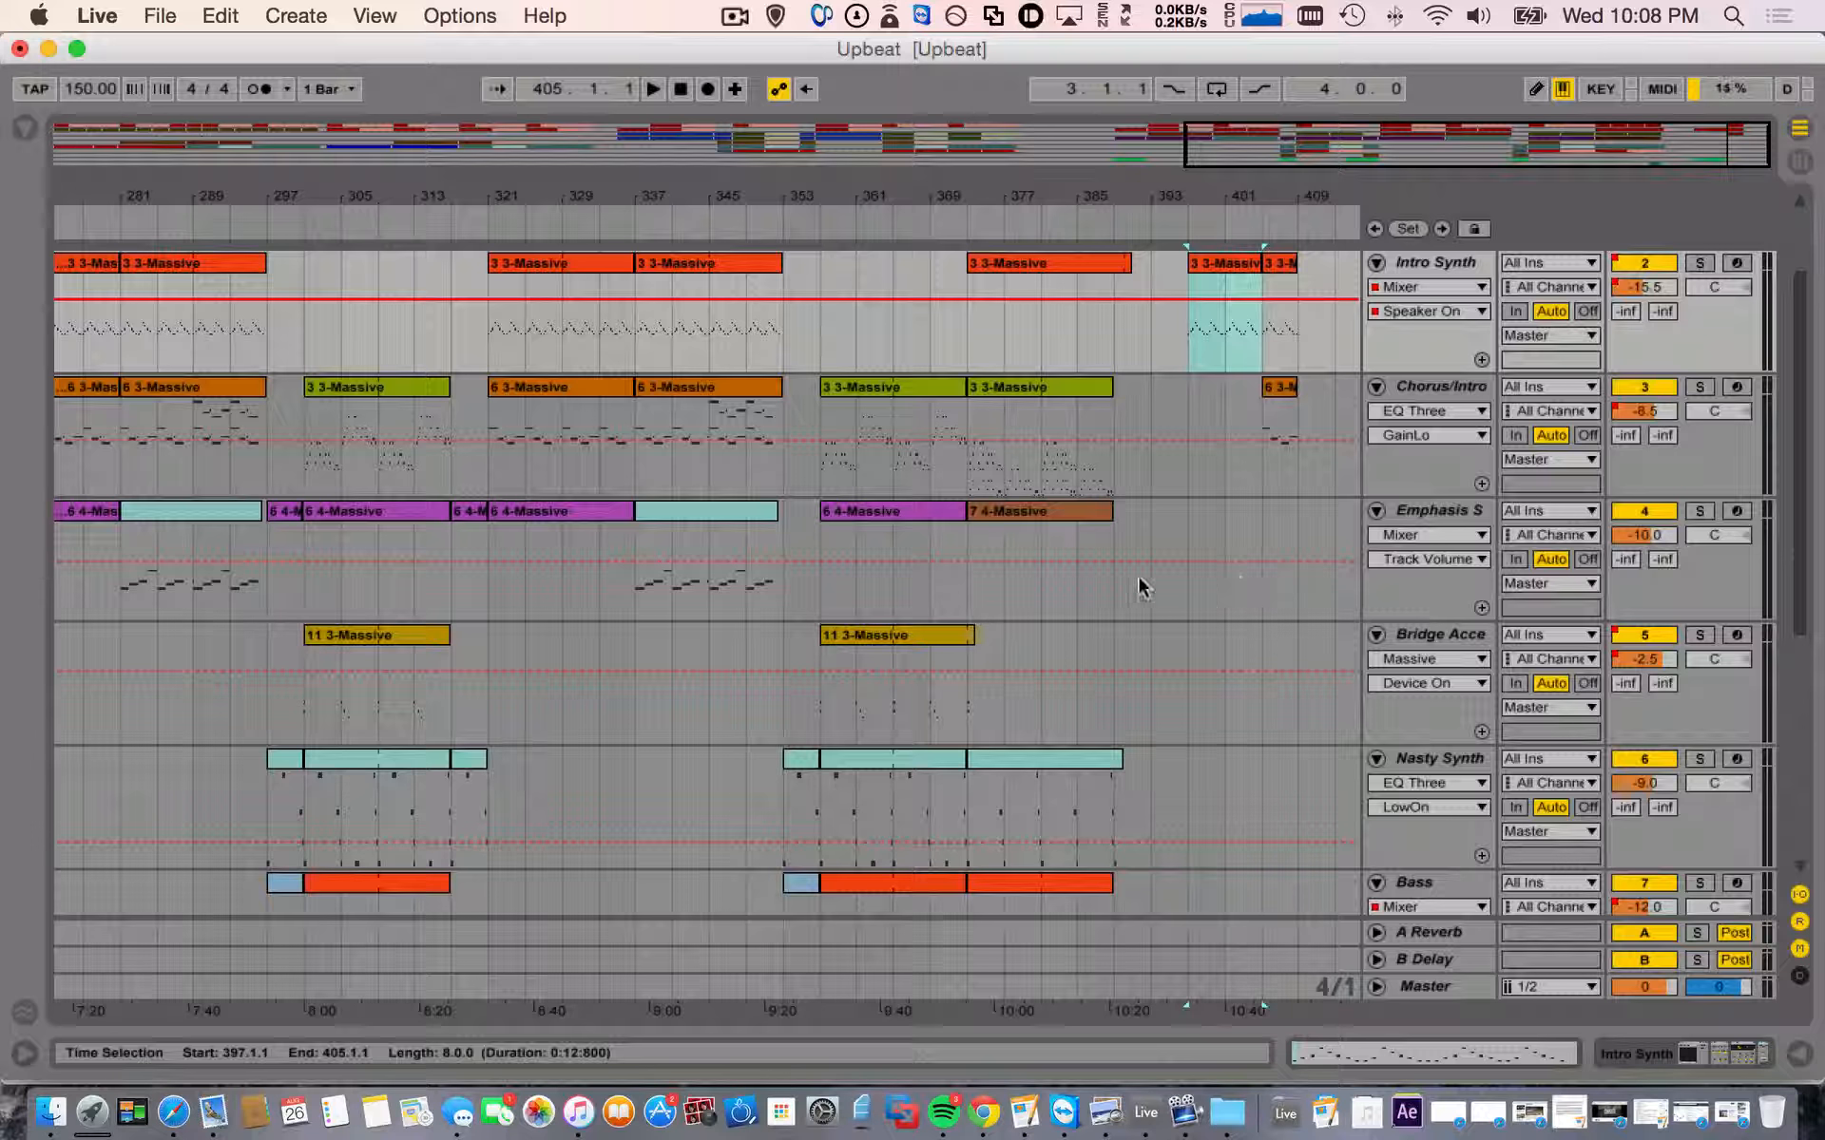
- Display the Reverb's Device On automation on the Chorus/Intro Synth track and view it across the arrangement
left_click(1462, 418)
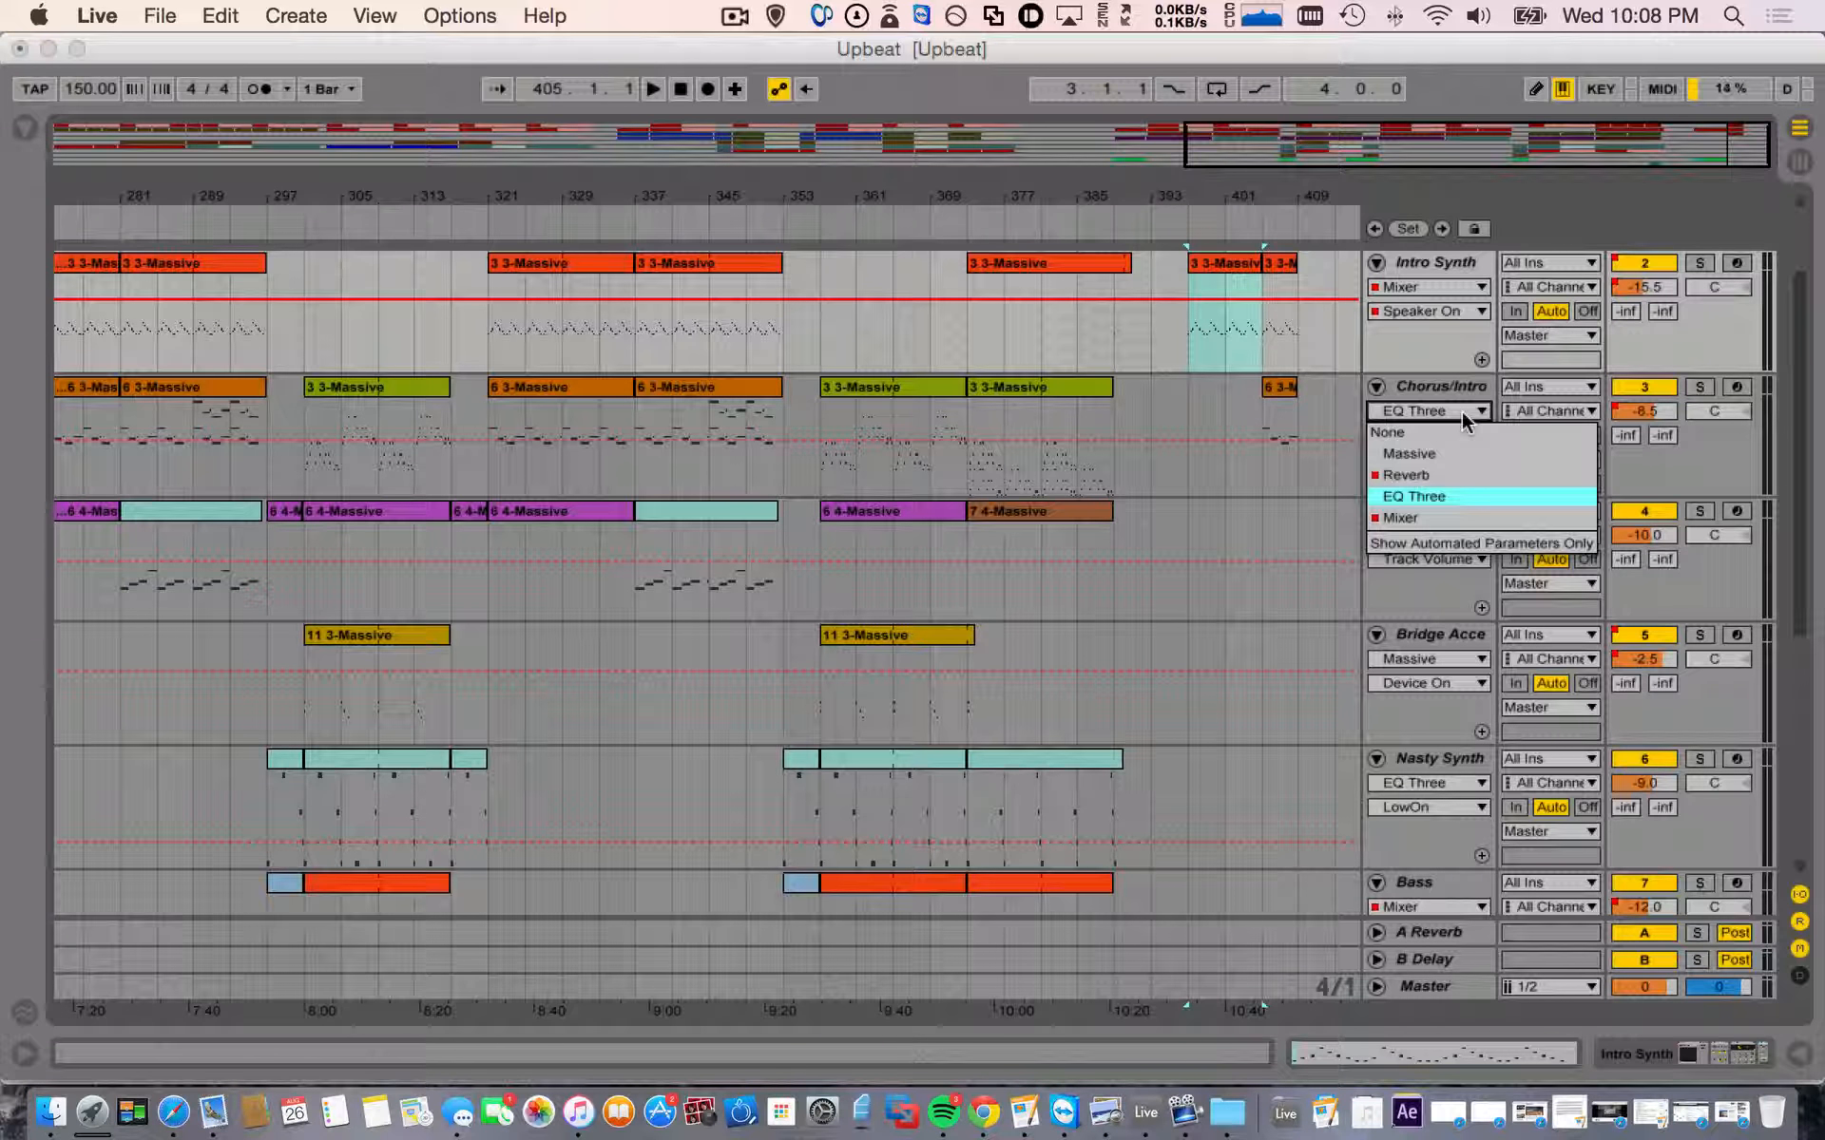
left_click(1440, 478)
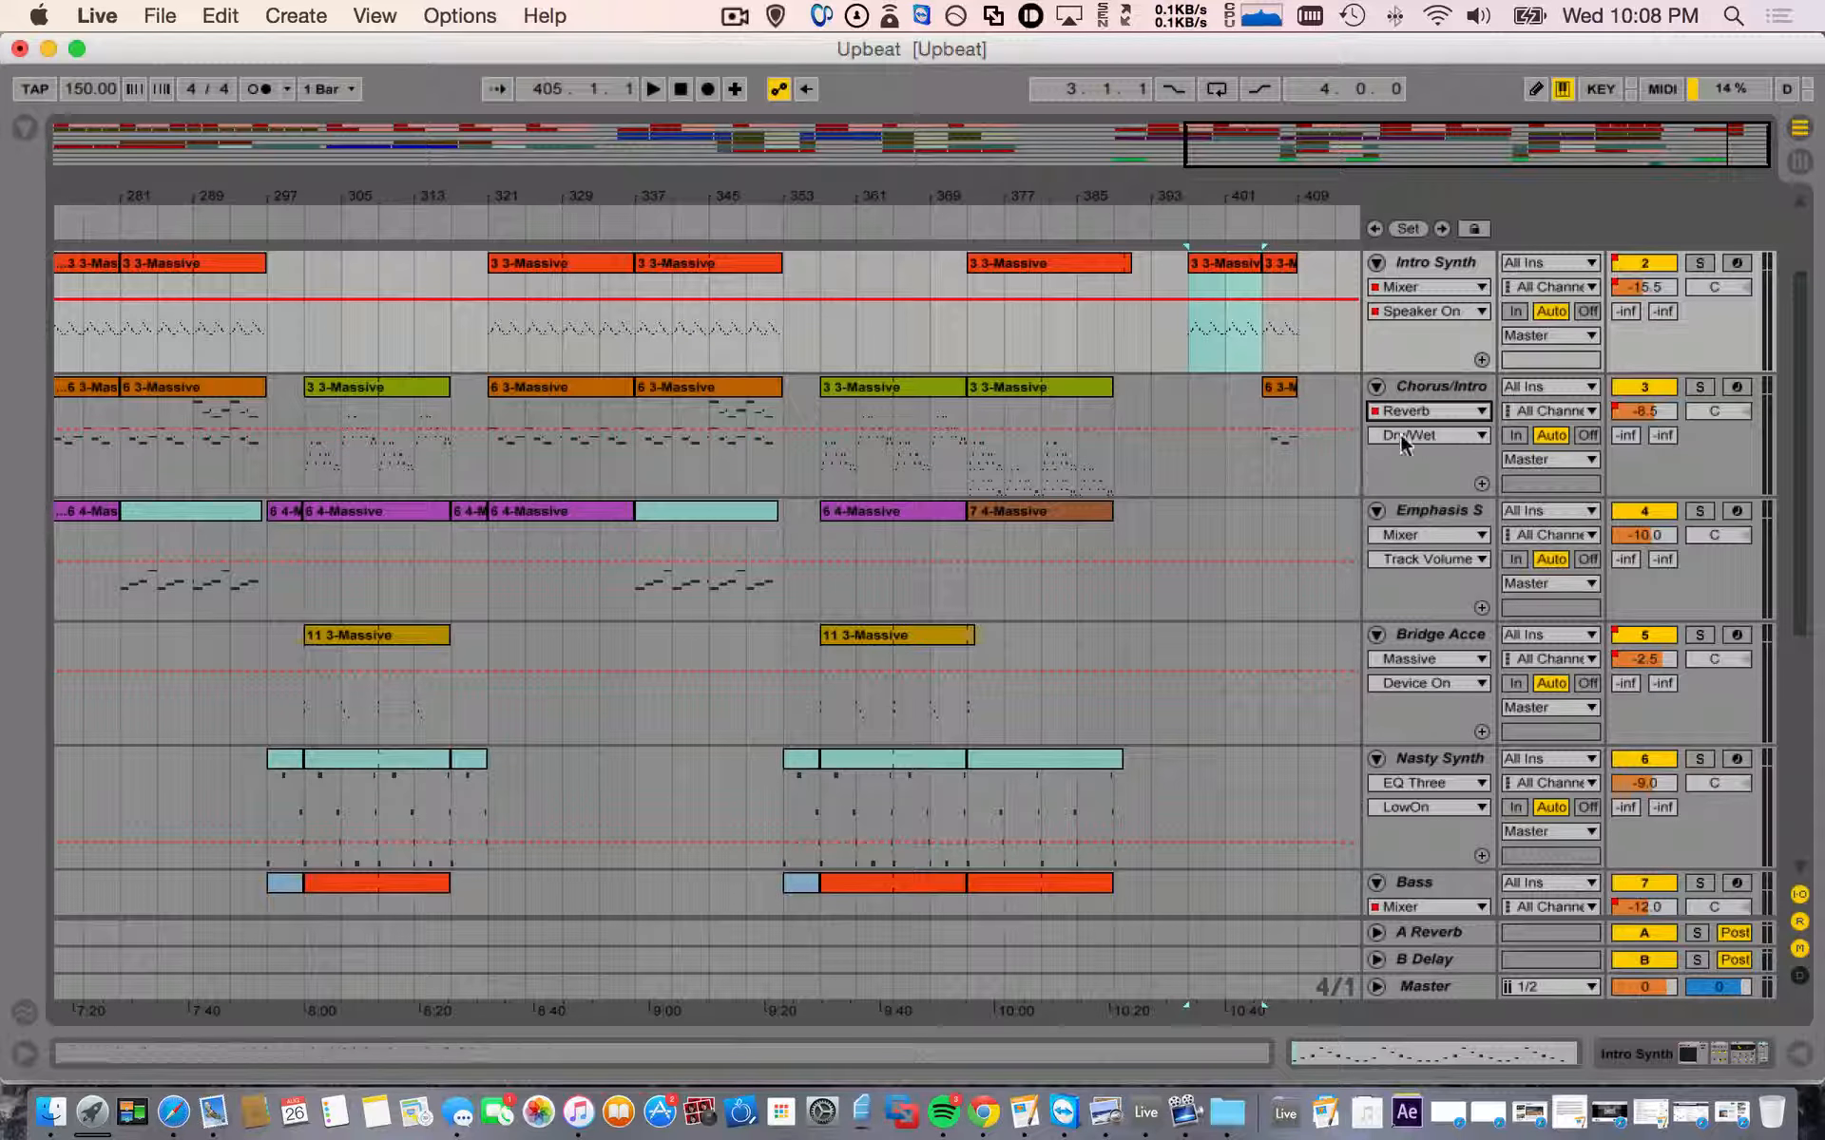
left_click(1426, 435)
left_click(1425, 456)
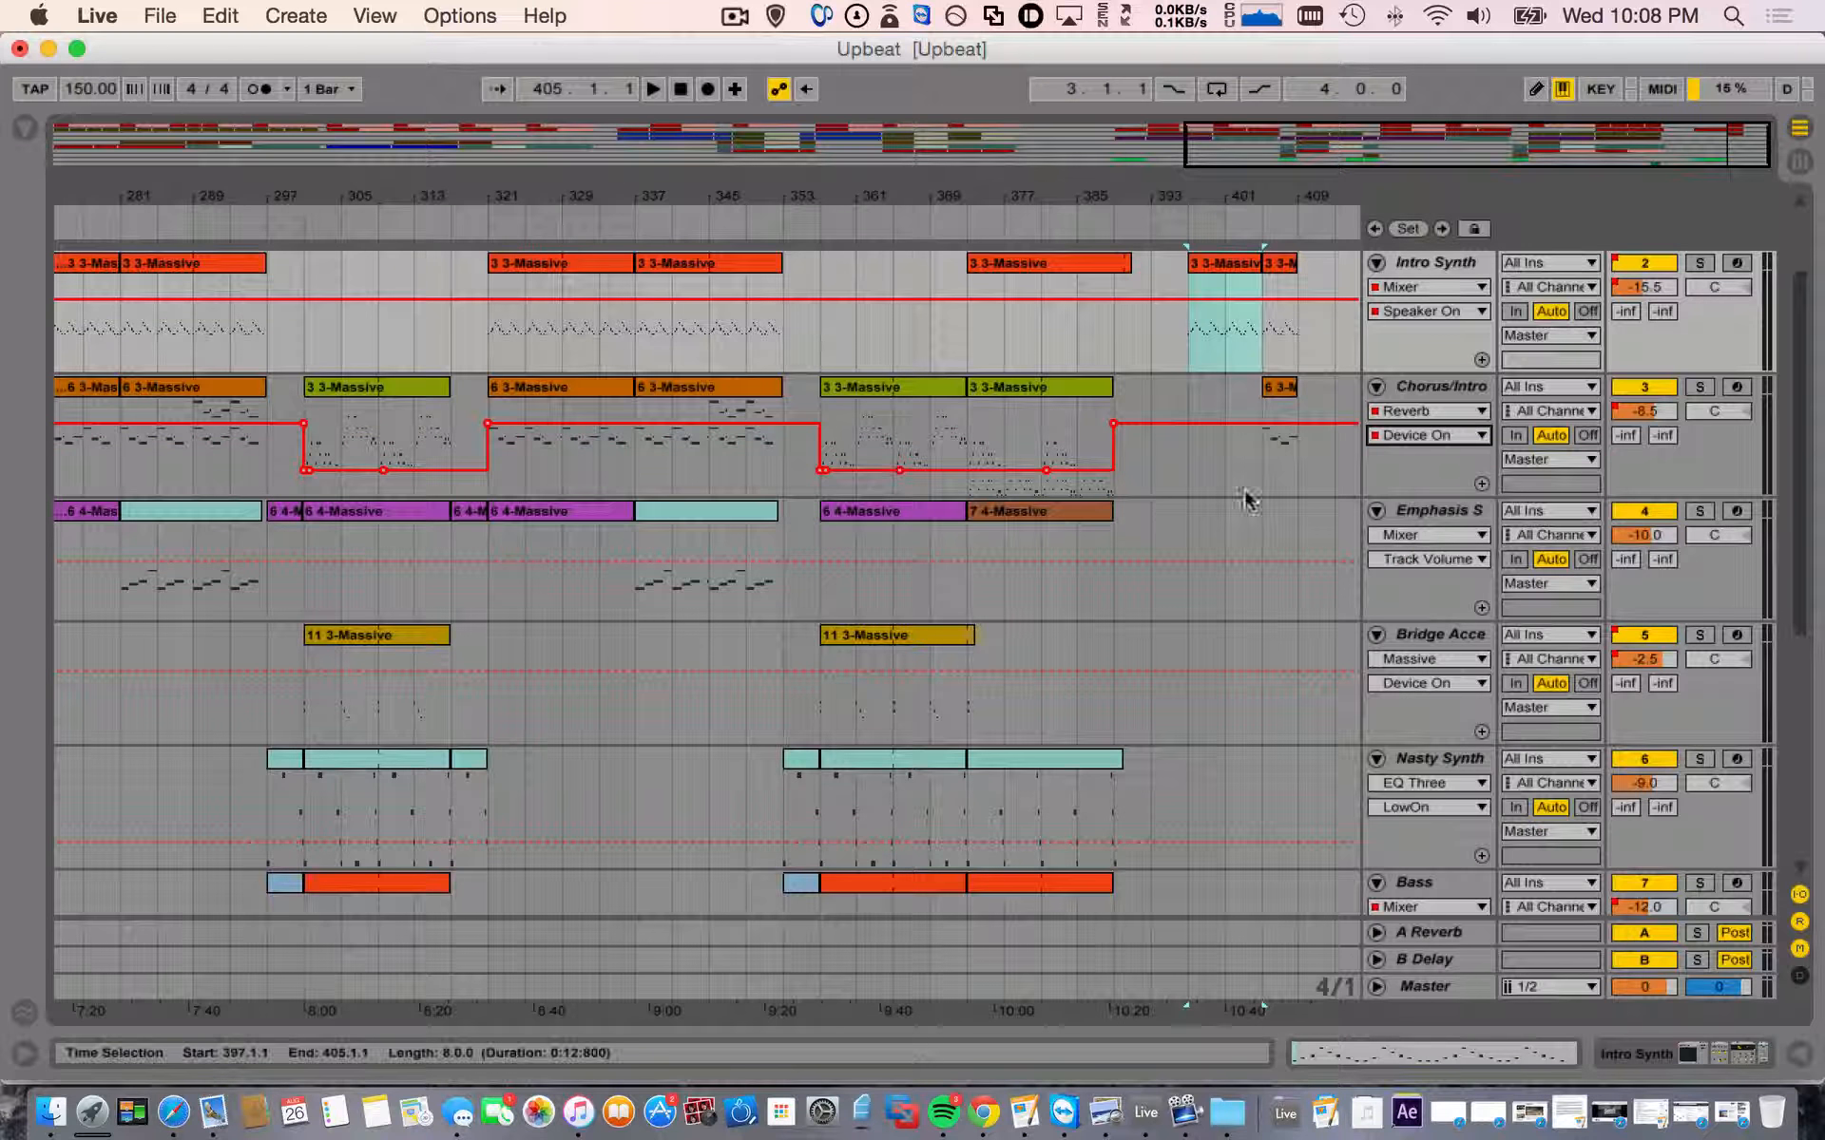
scroll(1166, 518, "left", 5)
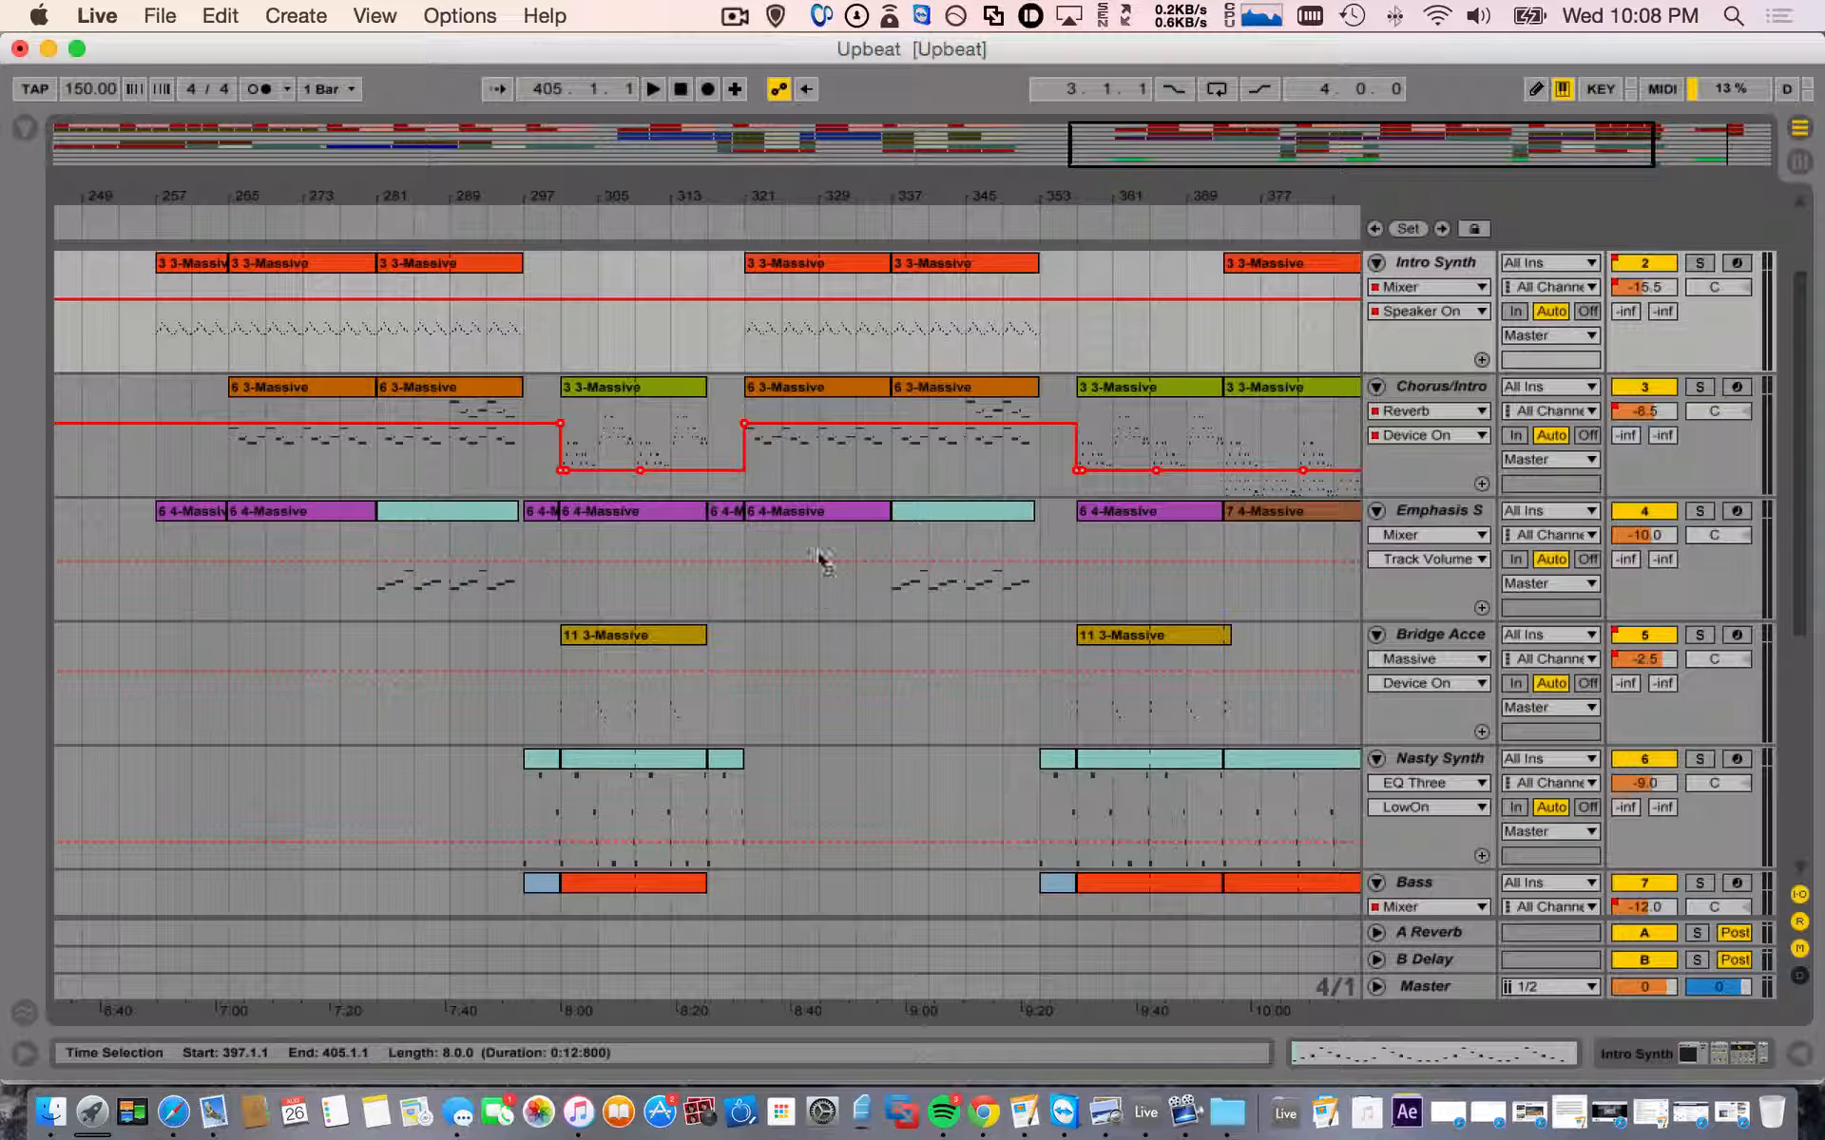
scroll(832, 513, "right", 5)
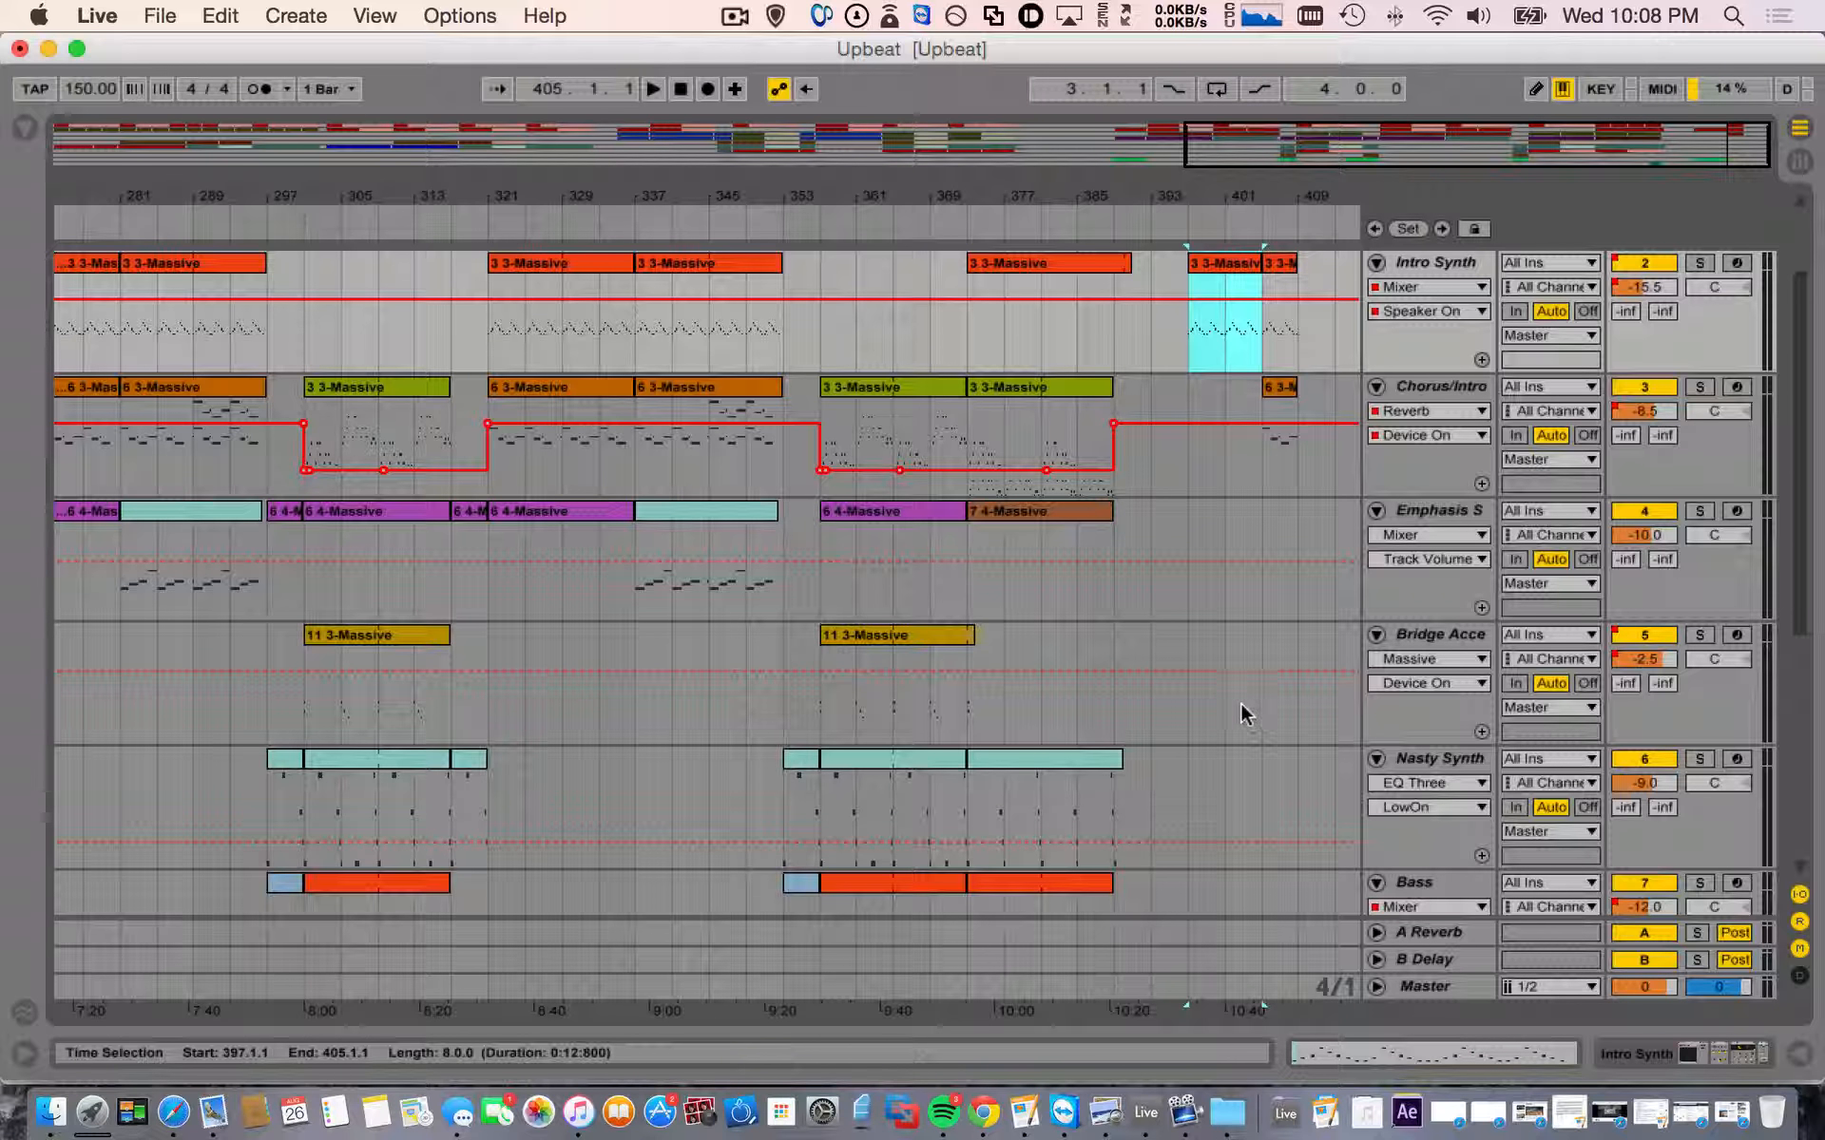
- Play the arrangement from just before bar 297, view the lower tracks' automation during playback, and stop
scroll(1095, 631, "left", 4)
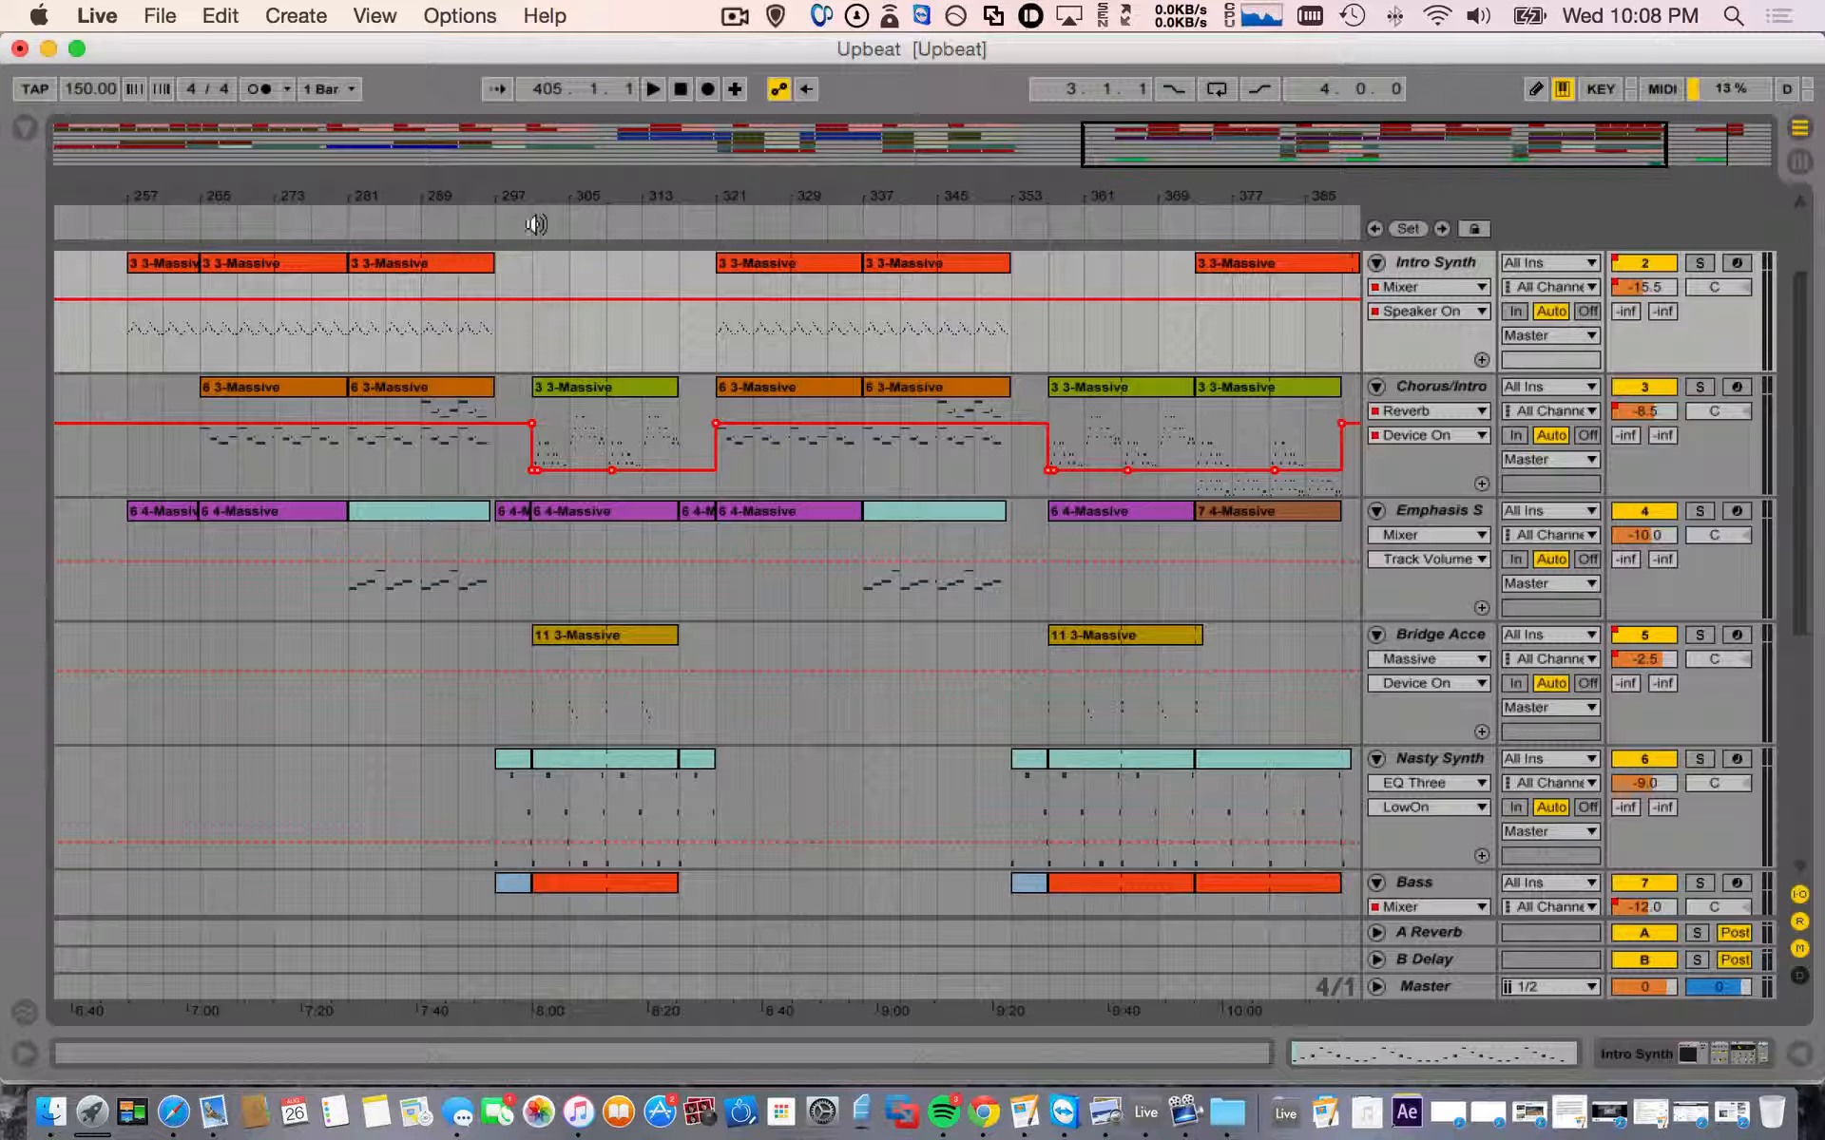
left_click(448, 231)
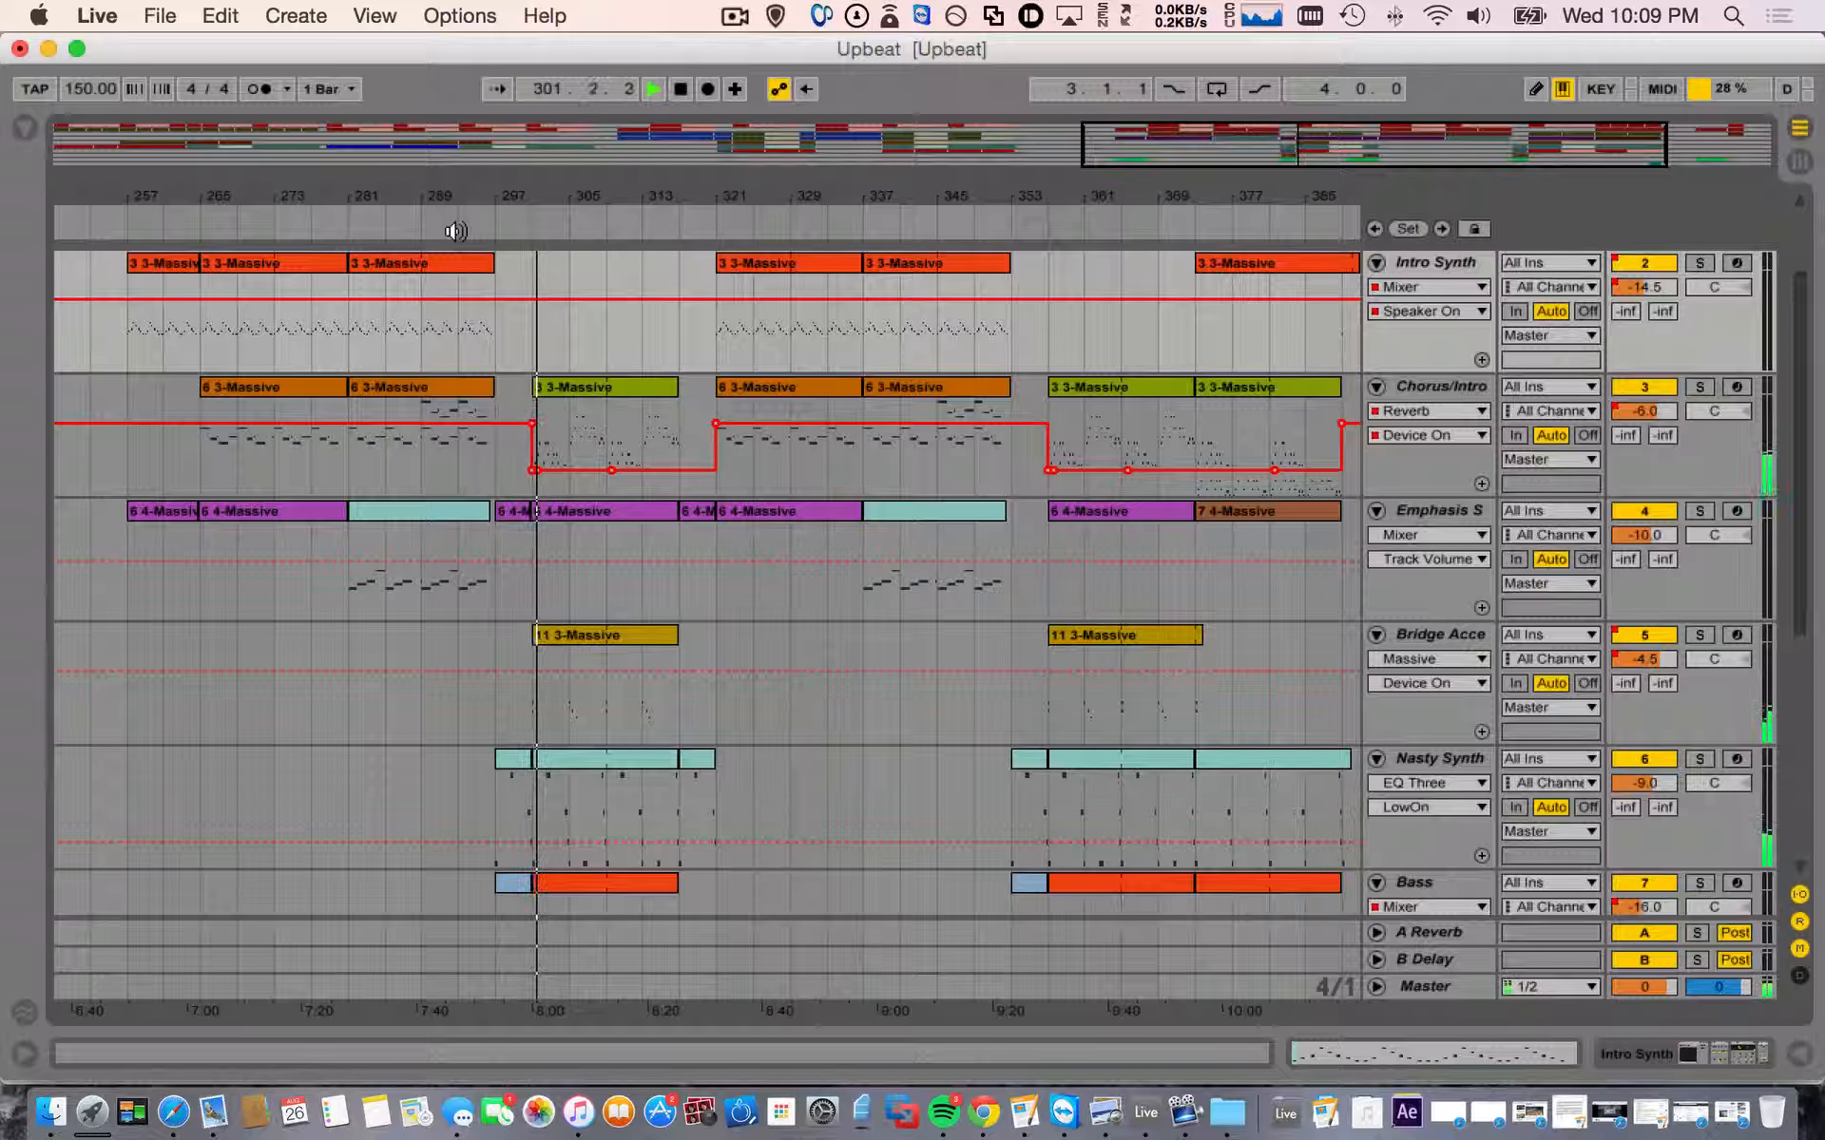
left_click(443, 675)
scroll(442, 677, "down", 8)
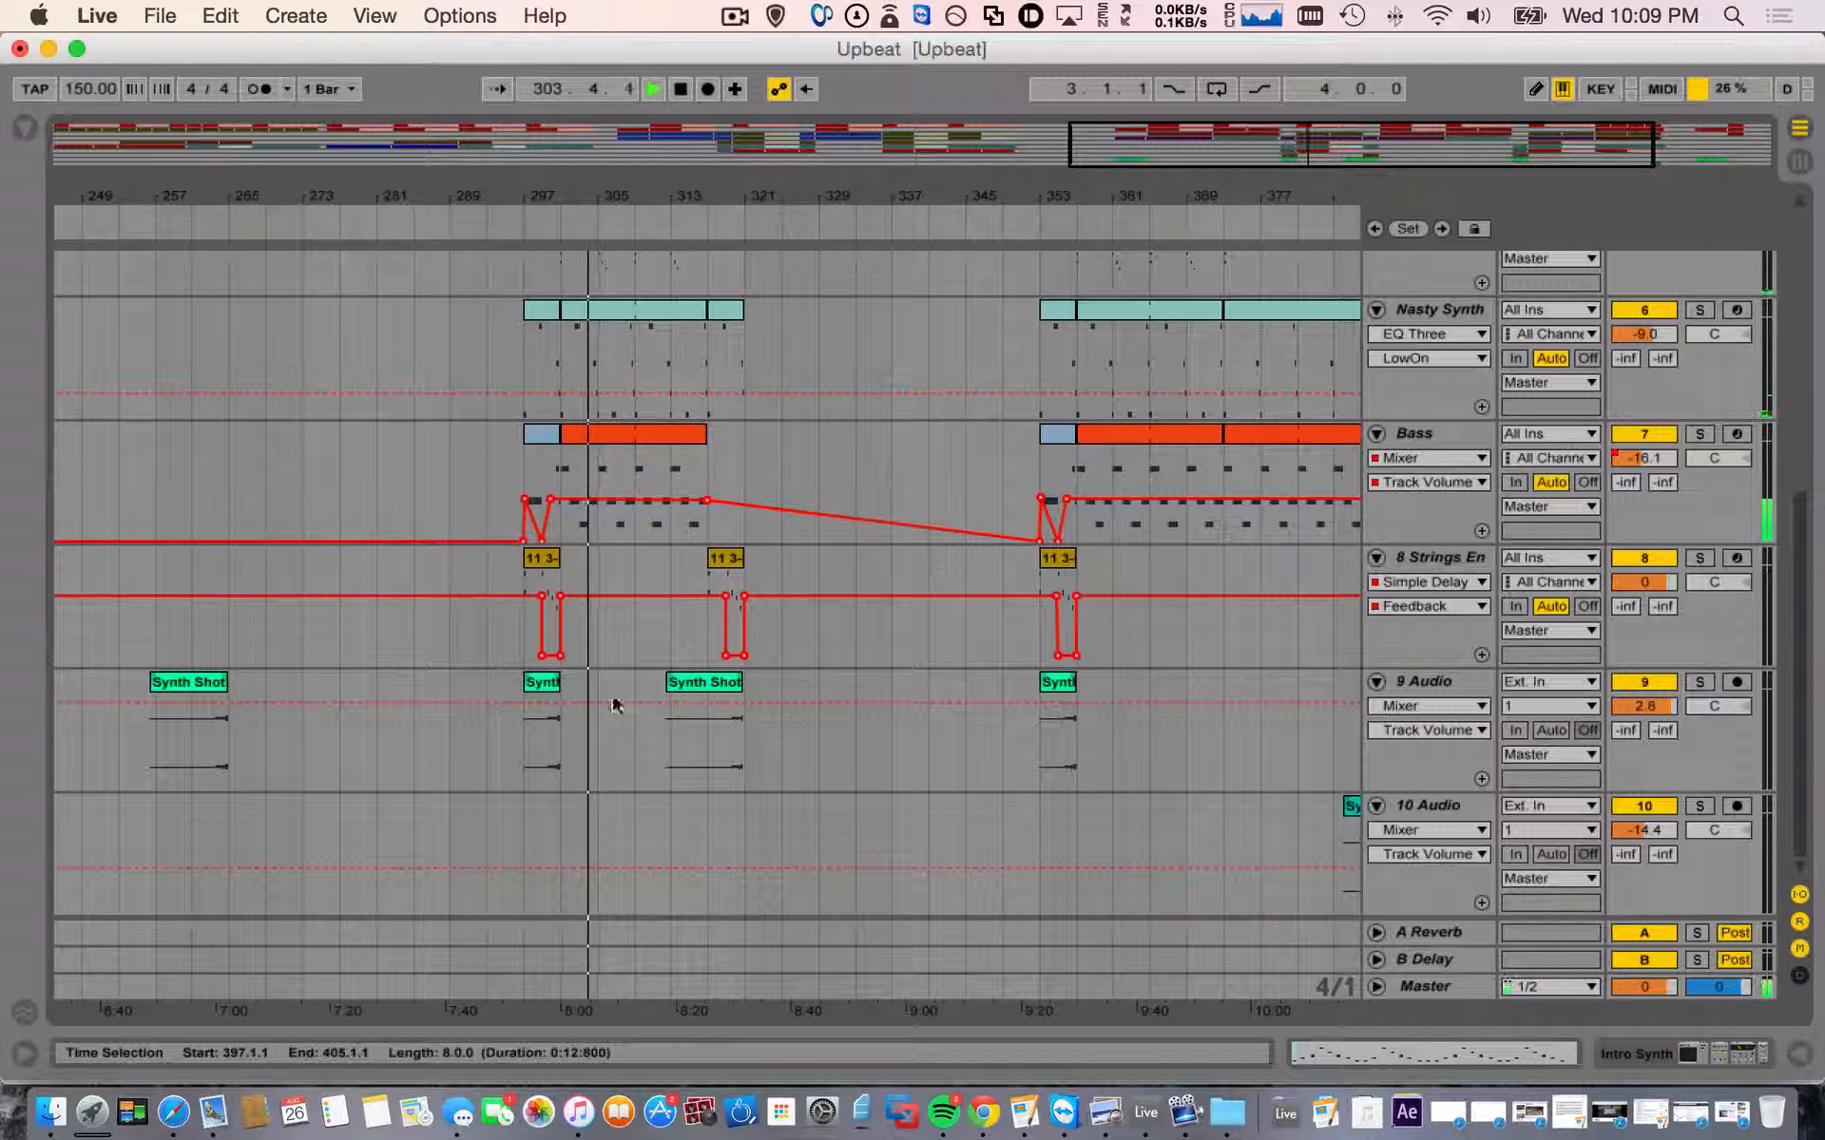
key("space")
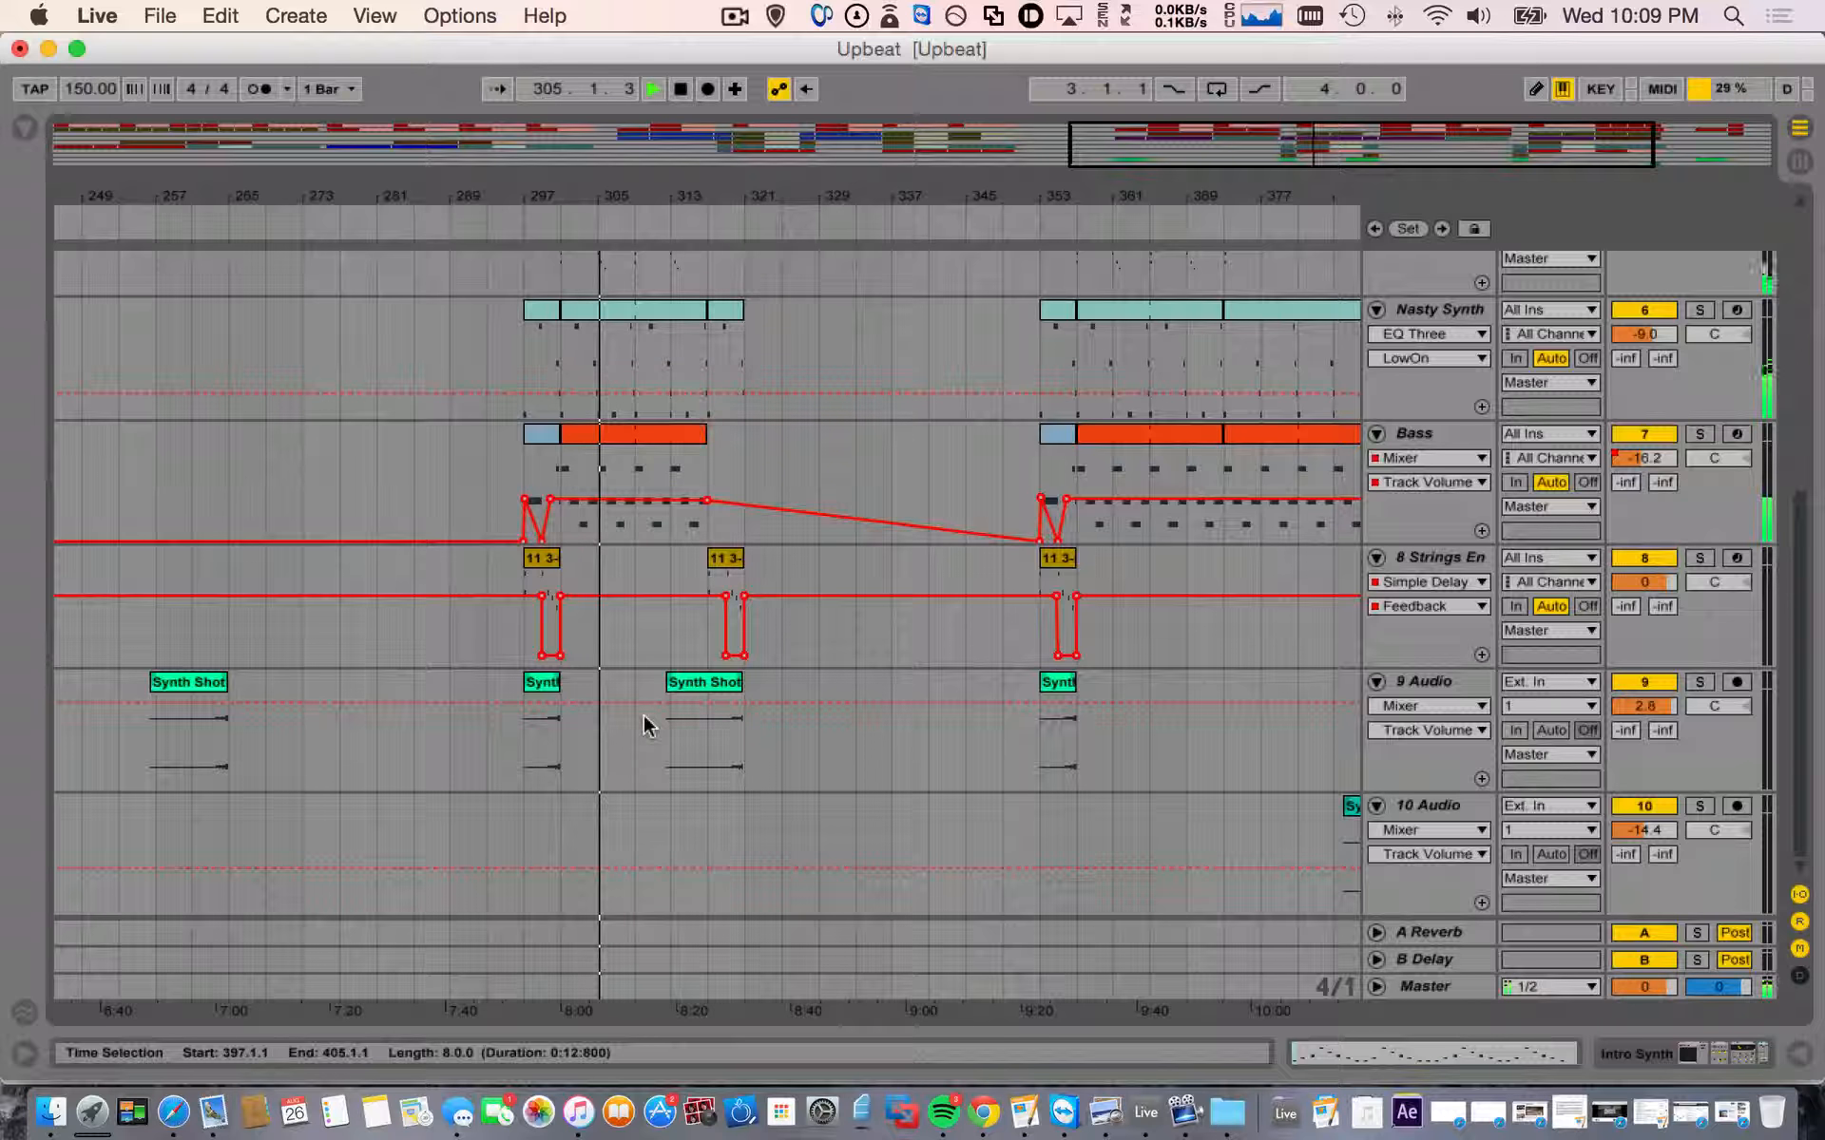
- Look over the clips and automation of all tracks, from Drums down to 10 Audio, around bars 257 to 393
scroll(903, 649, "up", 5)
scroll(903, 648, "up", 3)
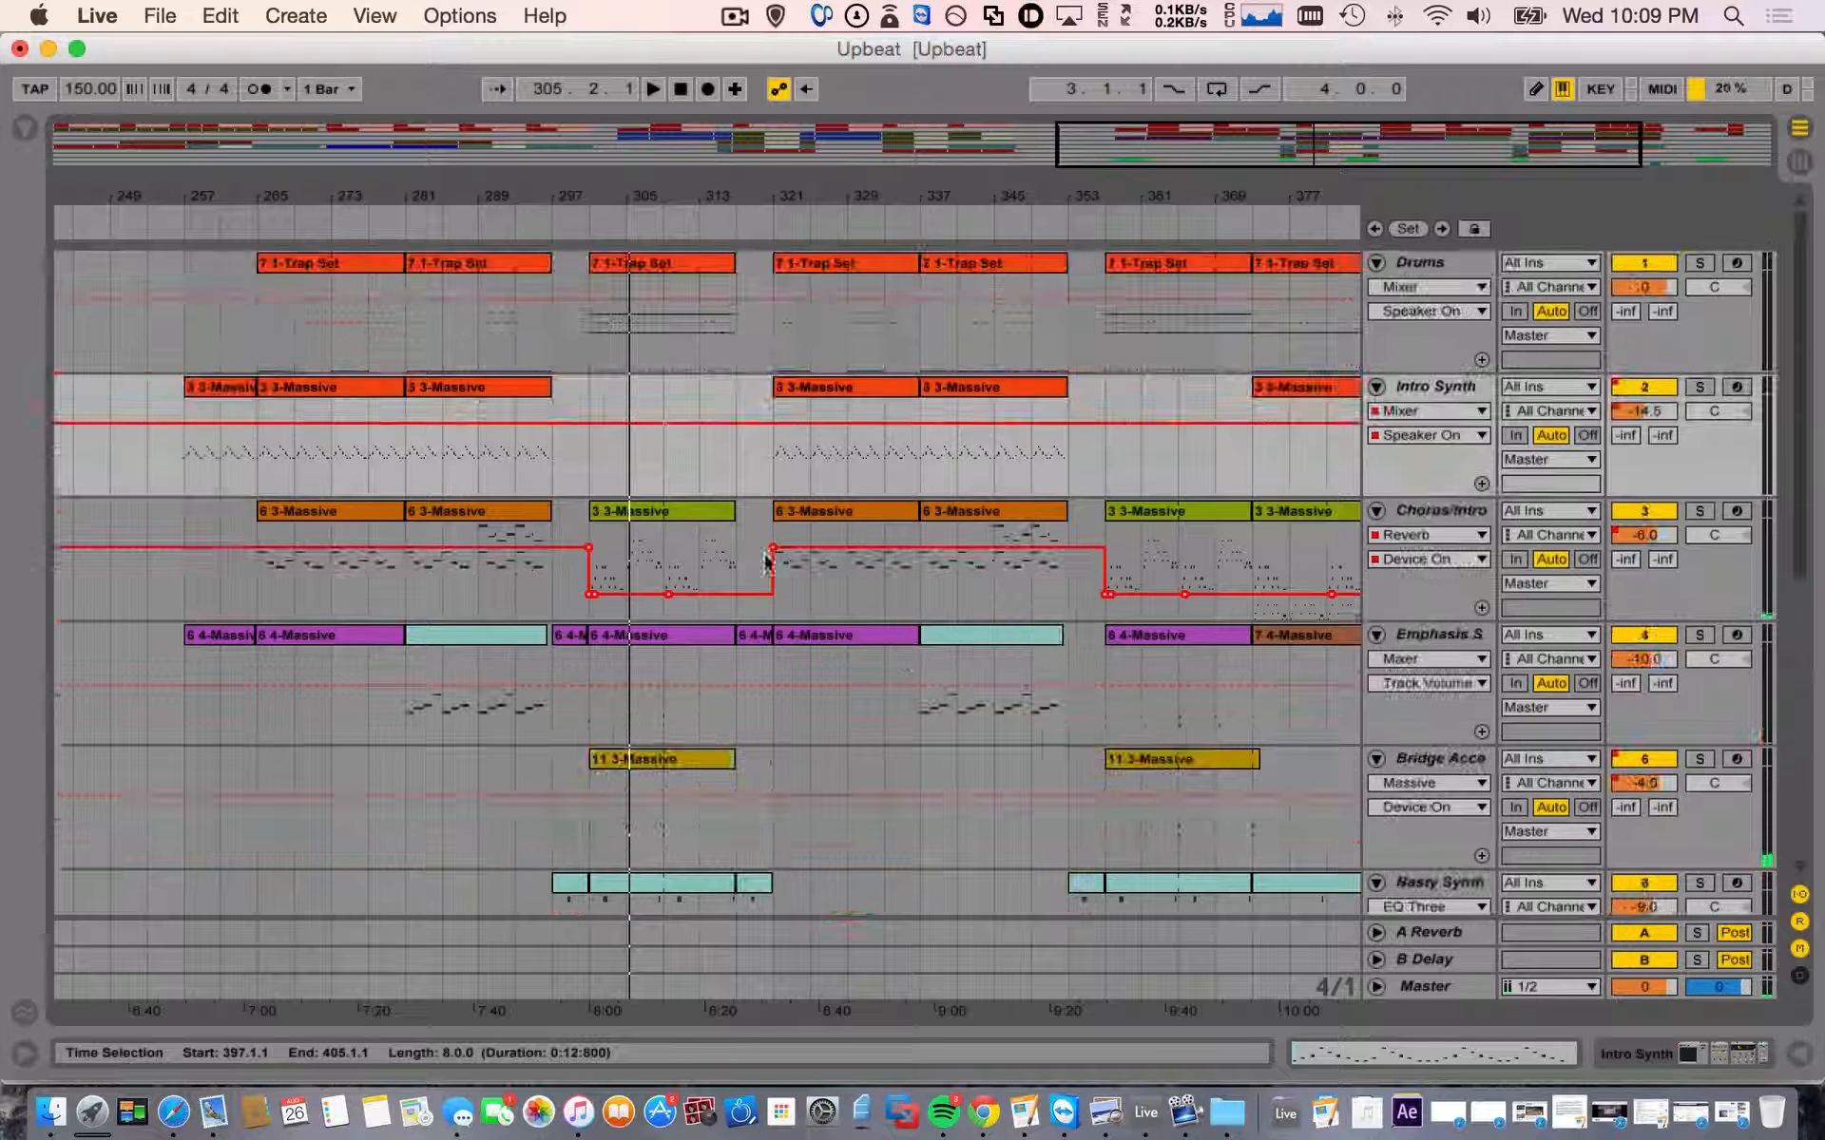
scroll(784, 578, "down", 10)
scroll(899, 347, "right", 6)
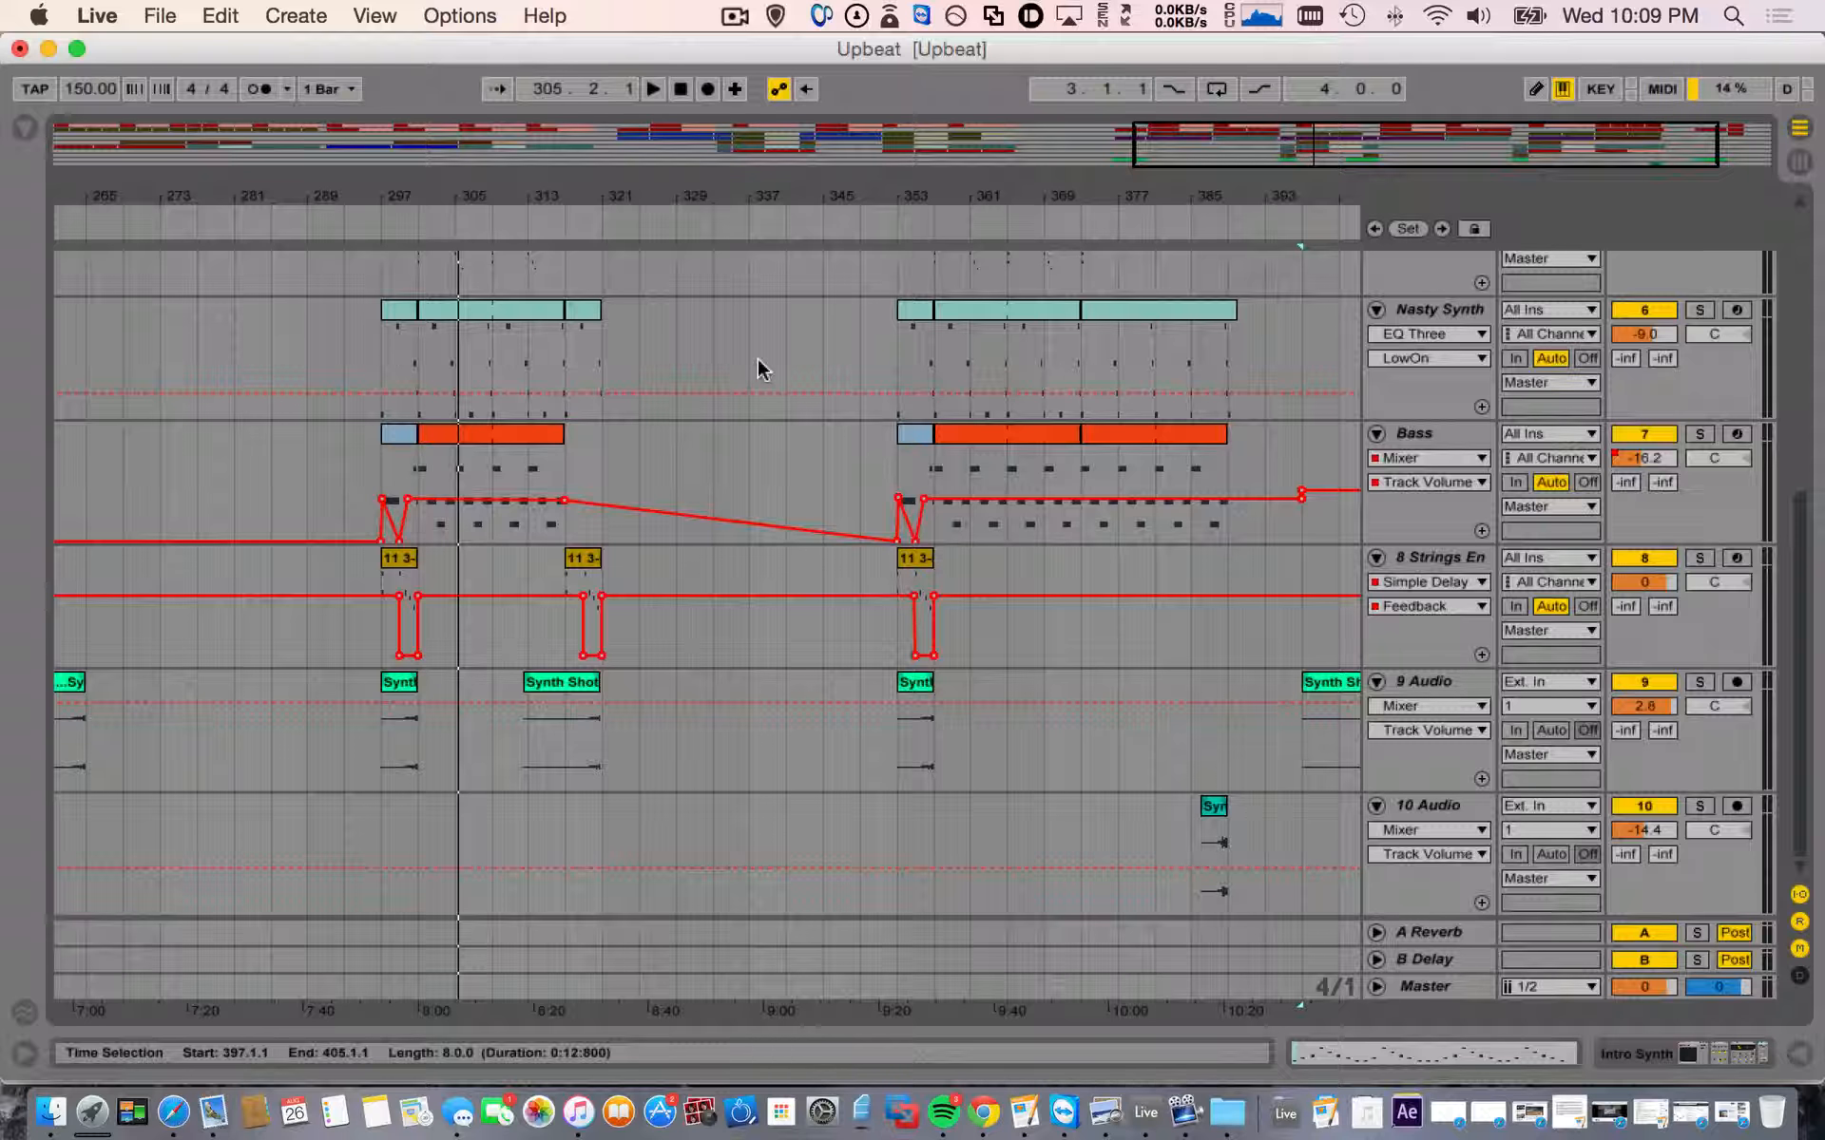
scroll(758, 368, "up", 5)
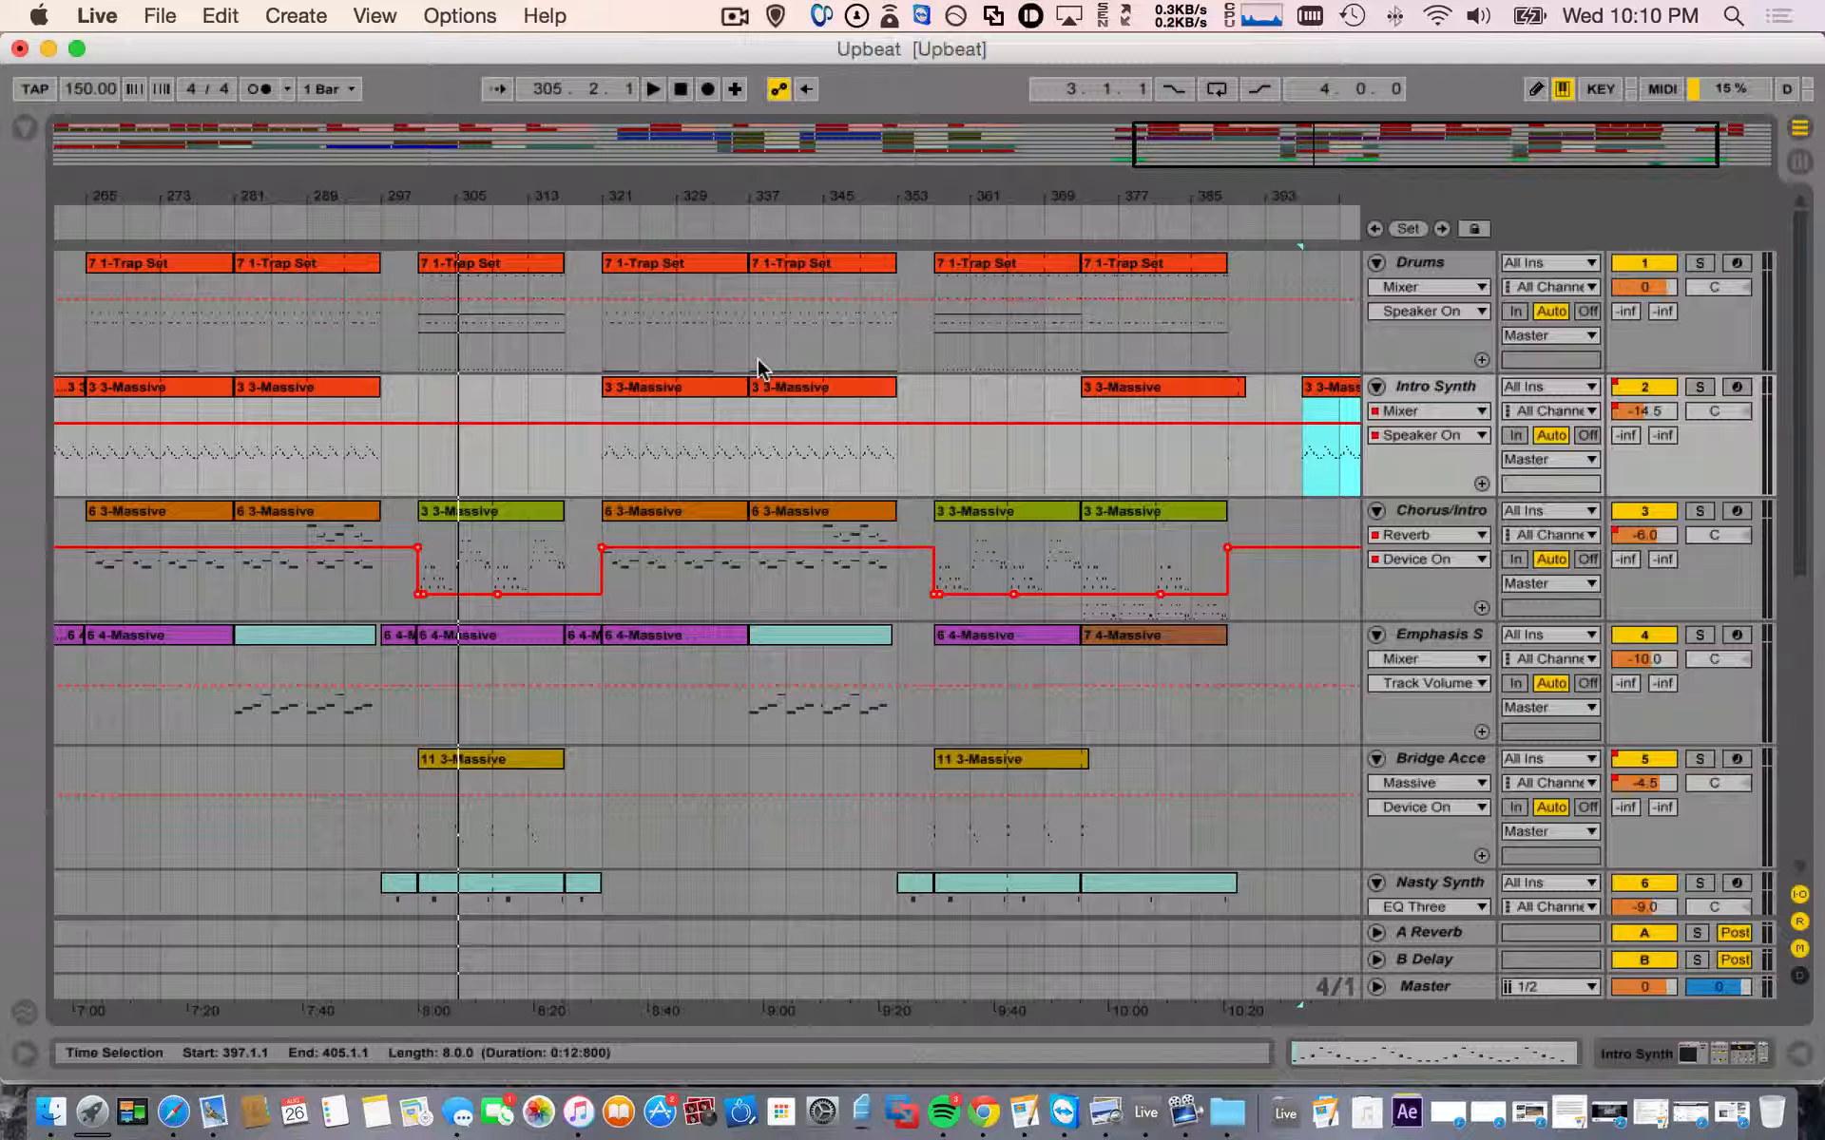
- Arm the Chorus/Intro Synth track for recording
left_click(1733, 513)
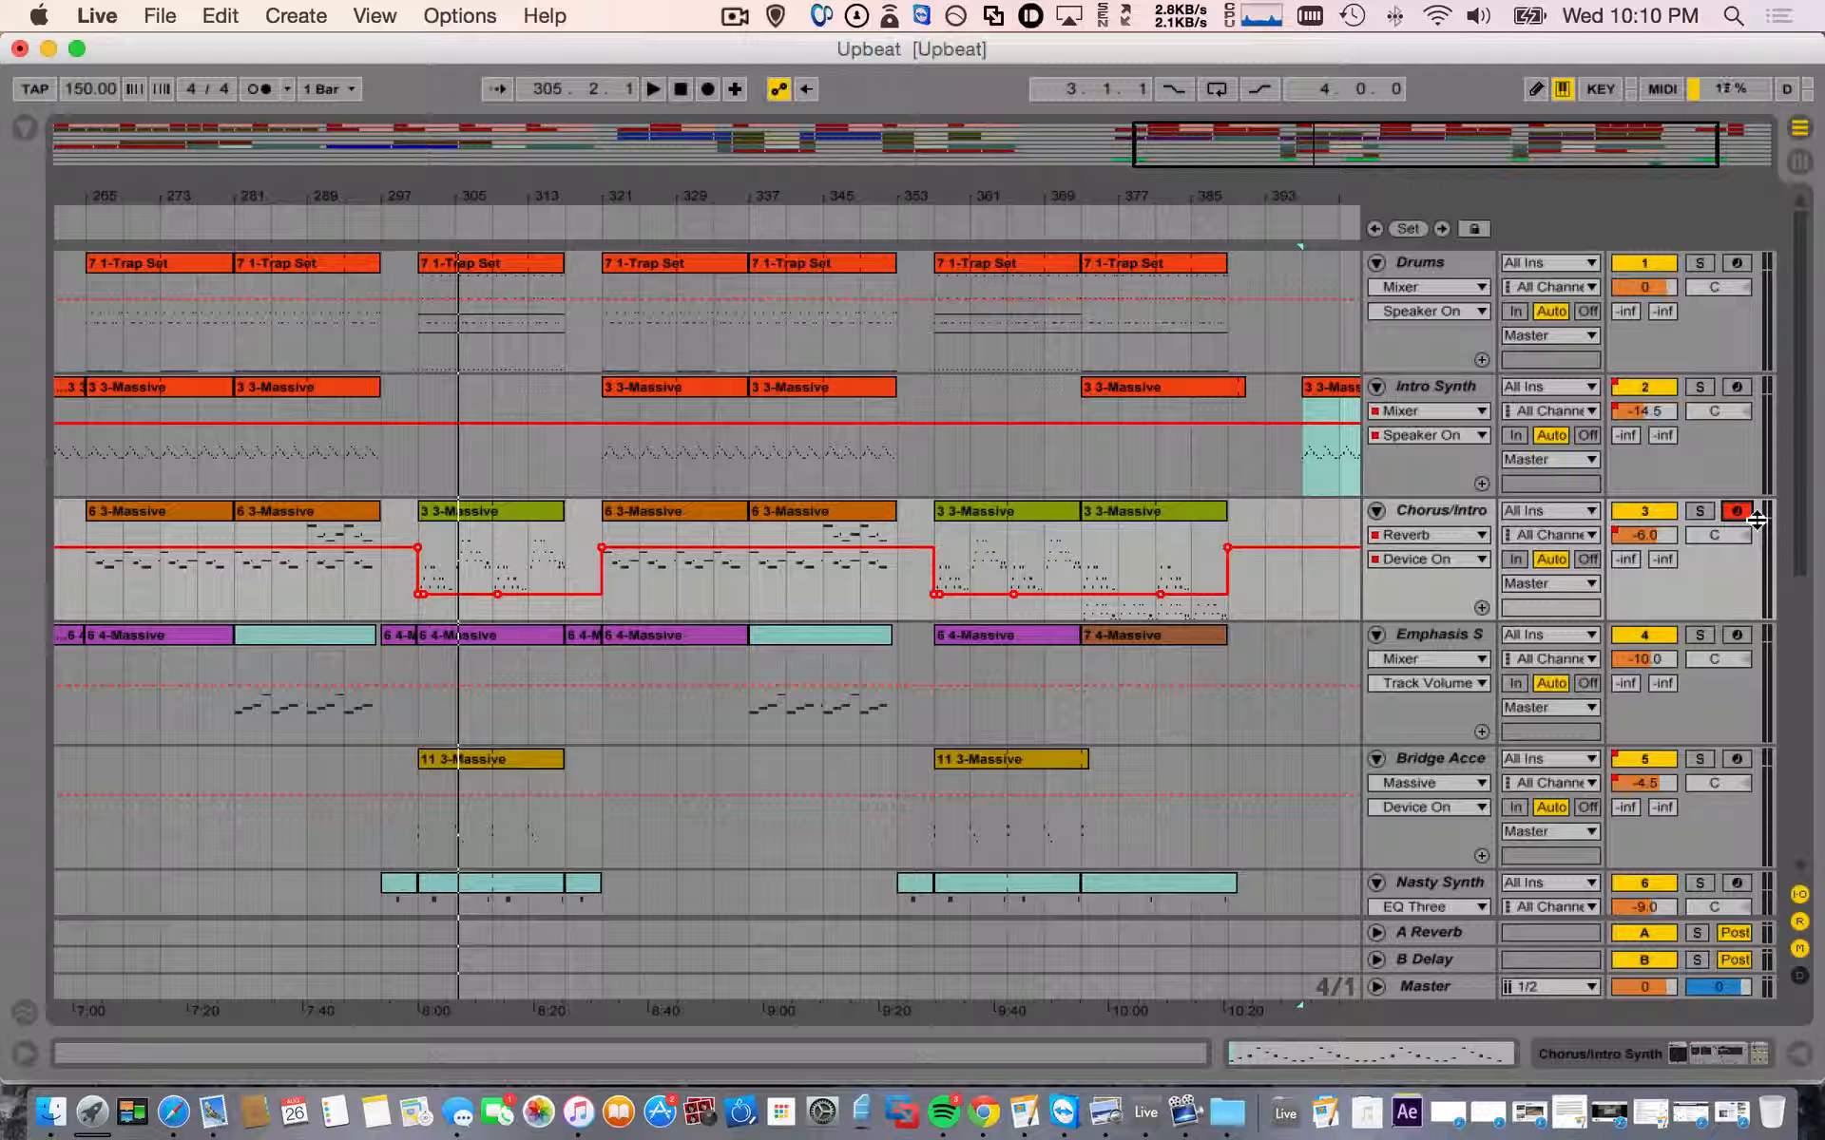
key("z")
scroll(542, 656, "down", 5)
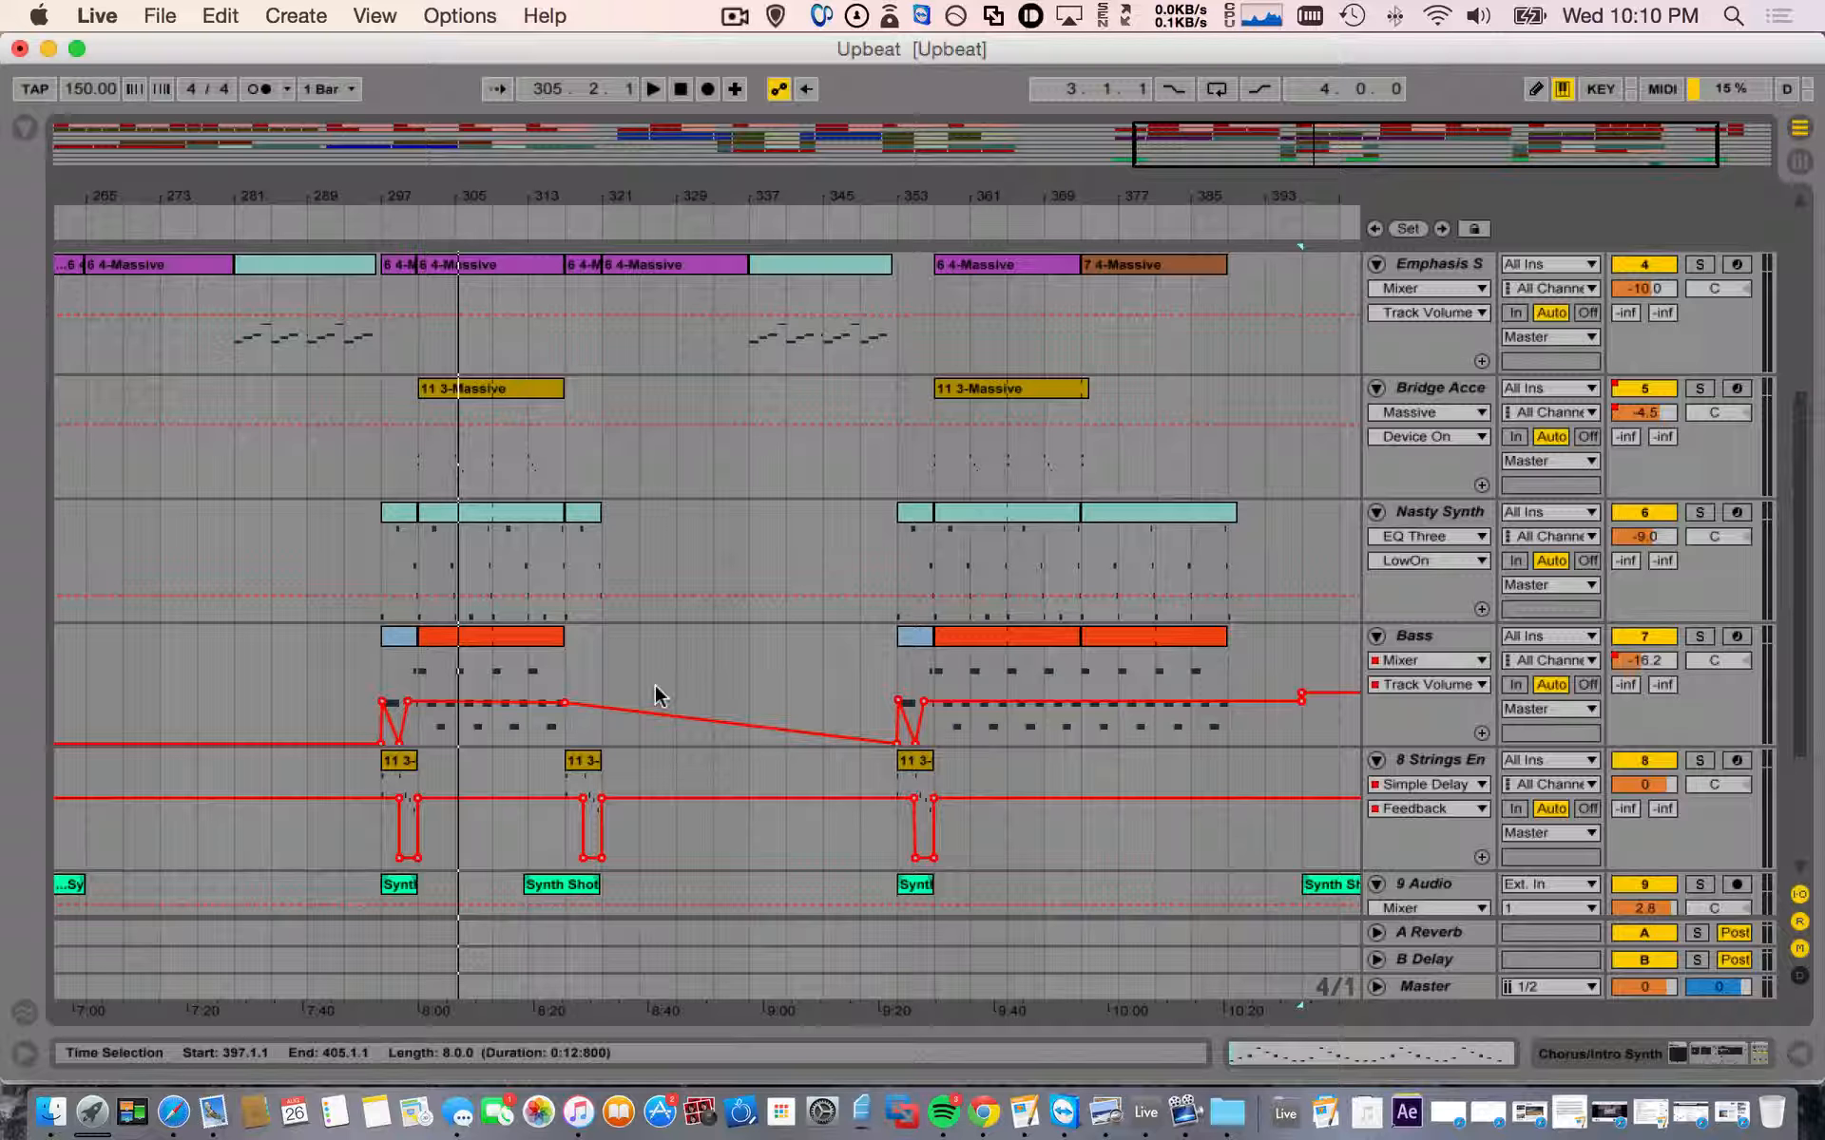
scroll(652, 693, "up", 5)
- Select the Chorus/Intro Synth clip at bar 301, show the track's device chain, and select its EQ Three
left_click(542, 490)
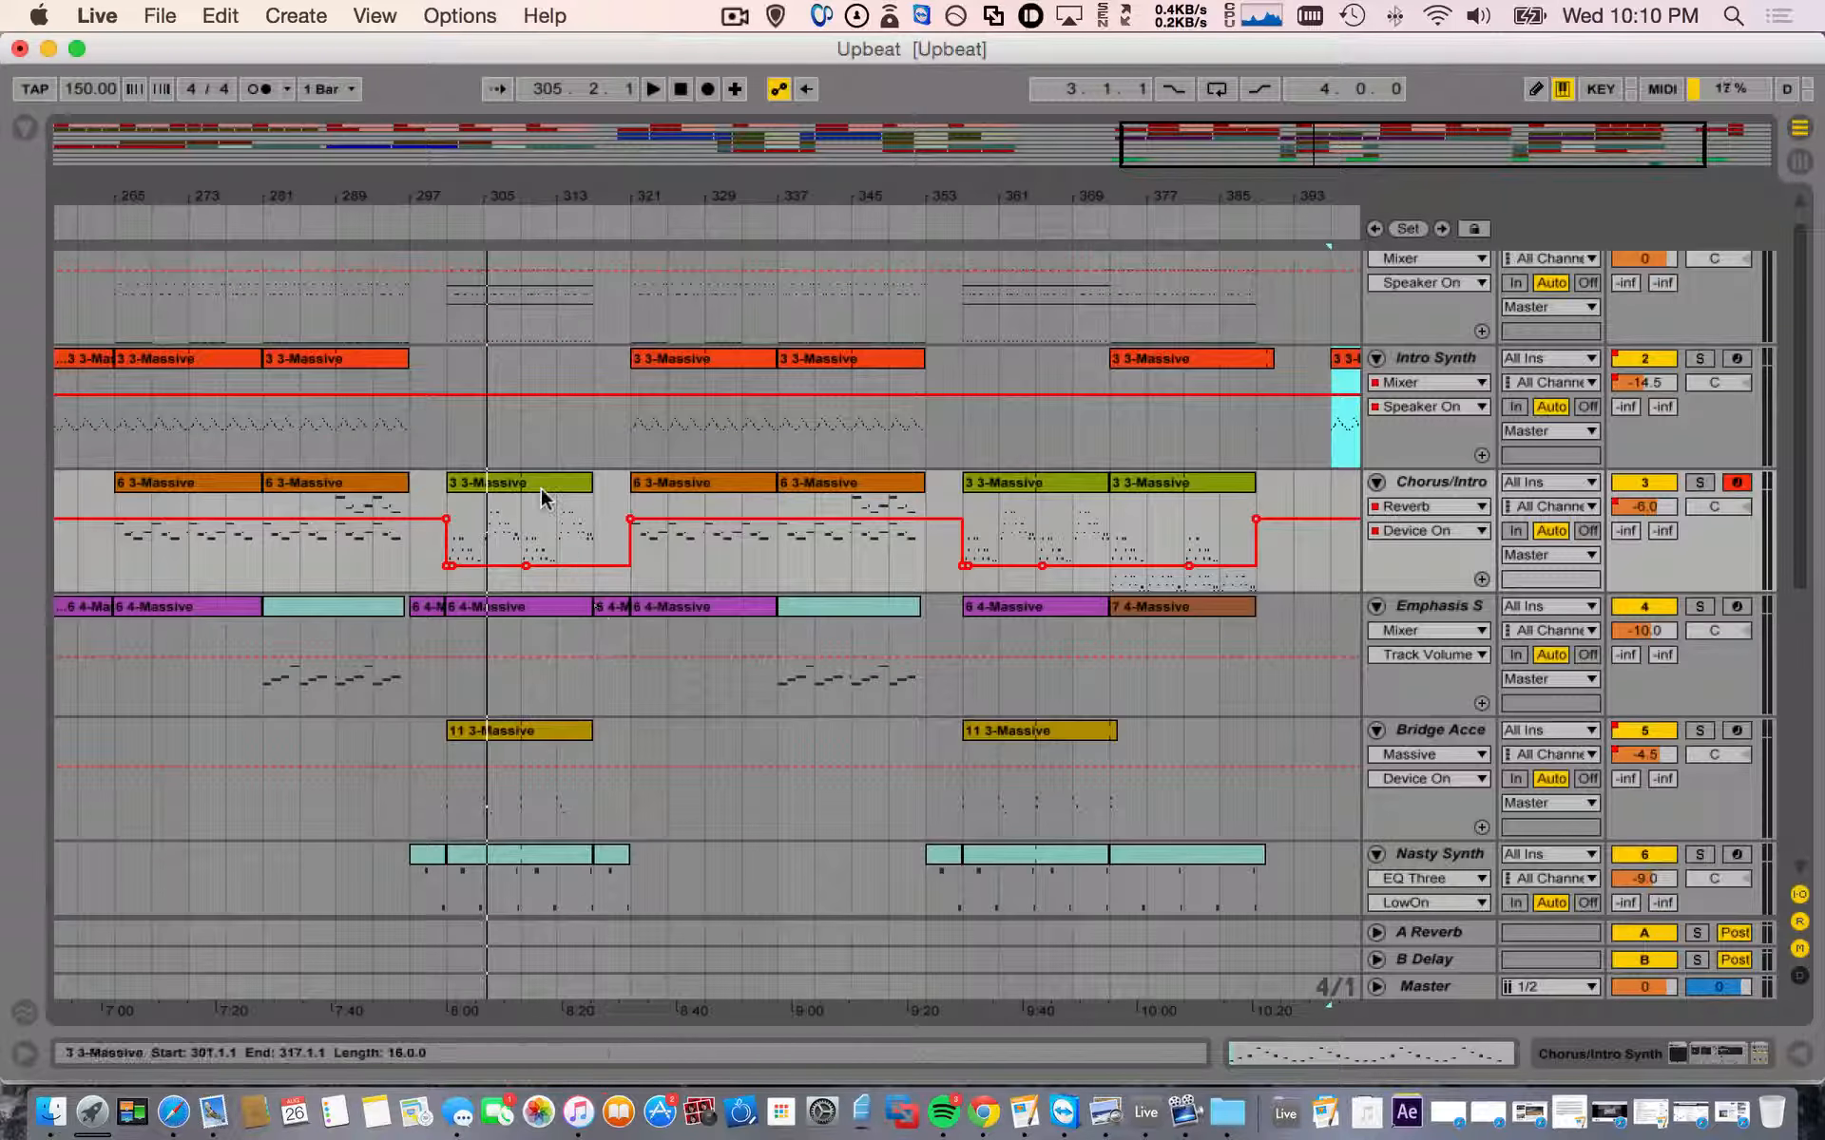
left_click(541, 492)
left_click(1674, 1056)
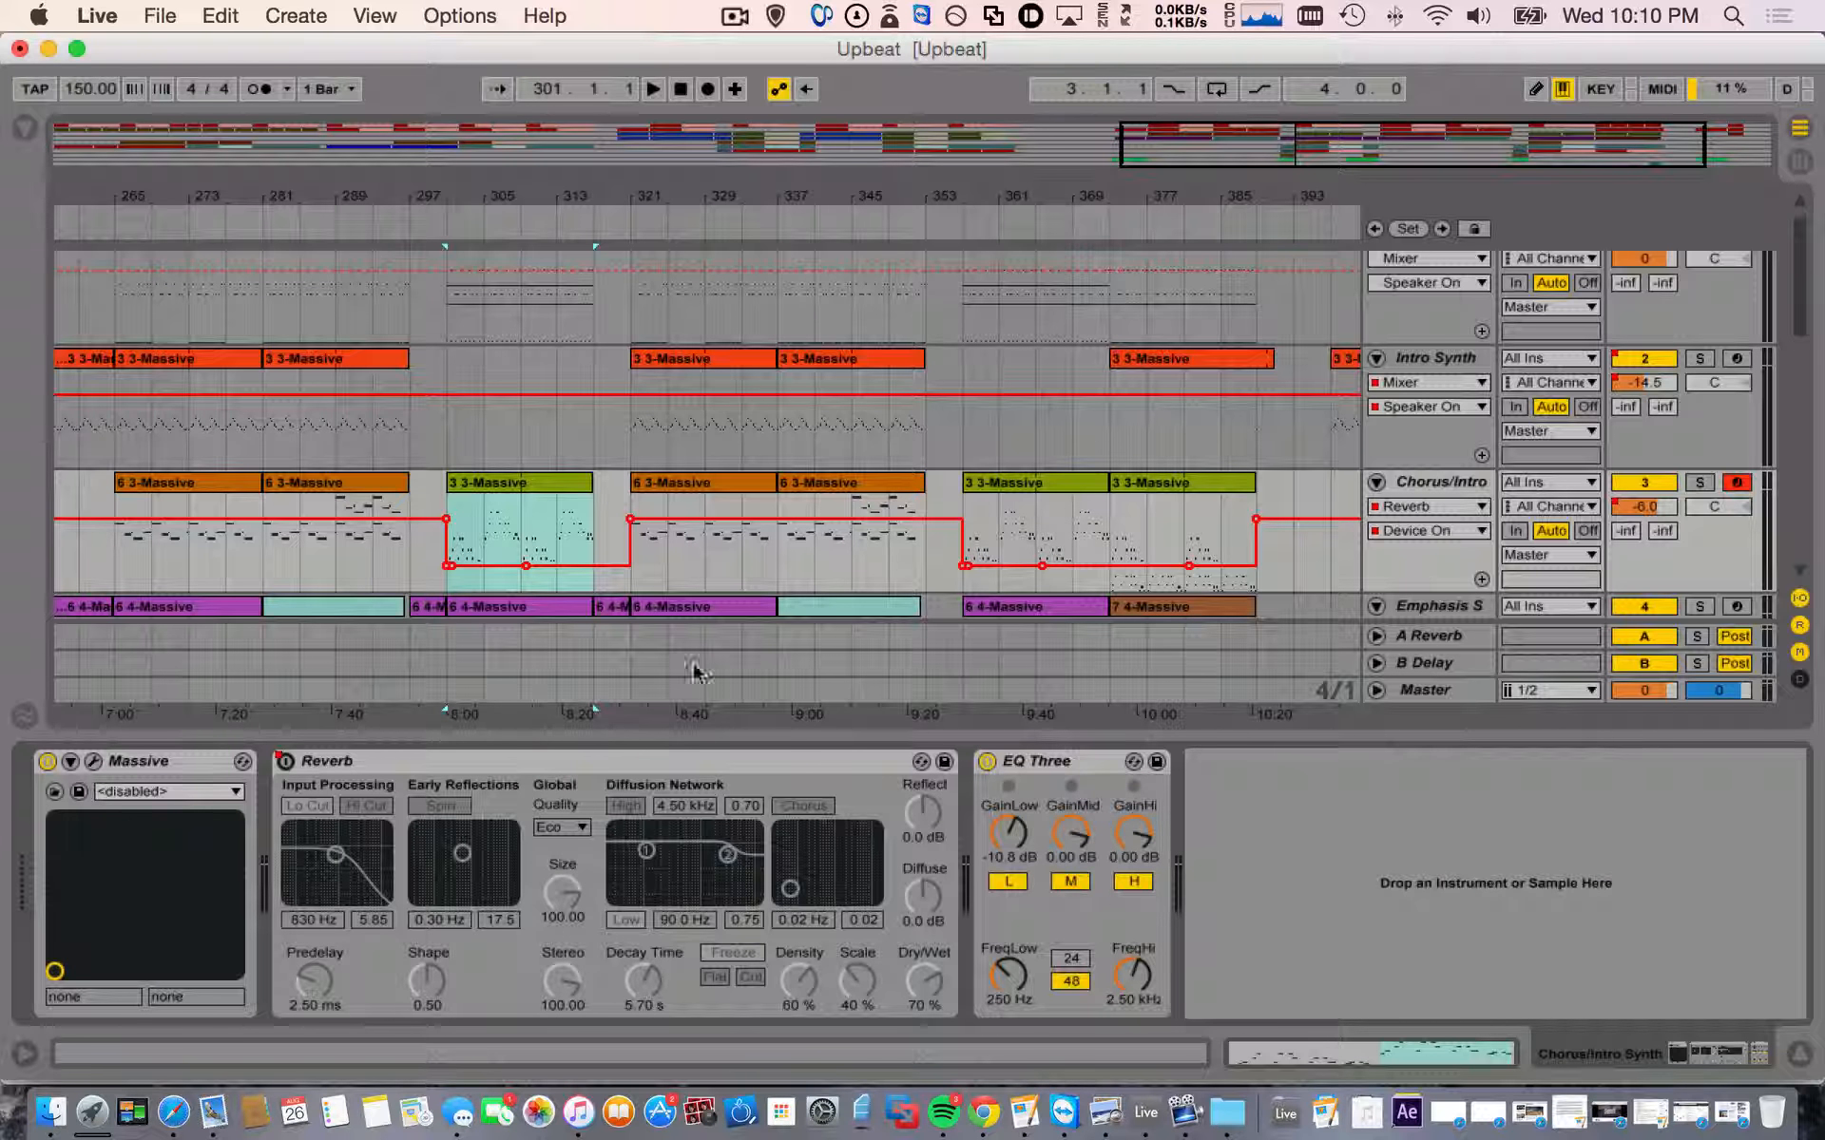
left_click(602, 506)
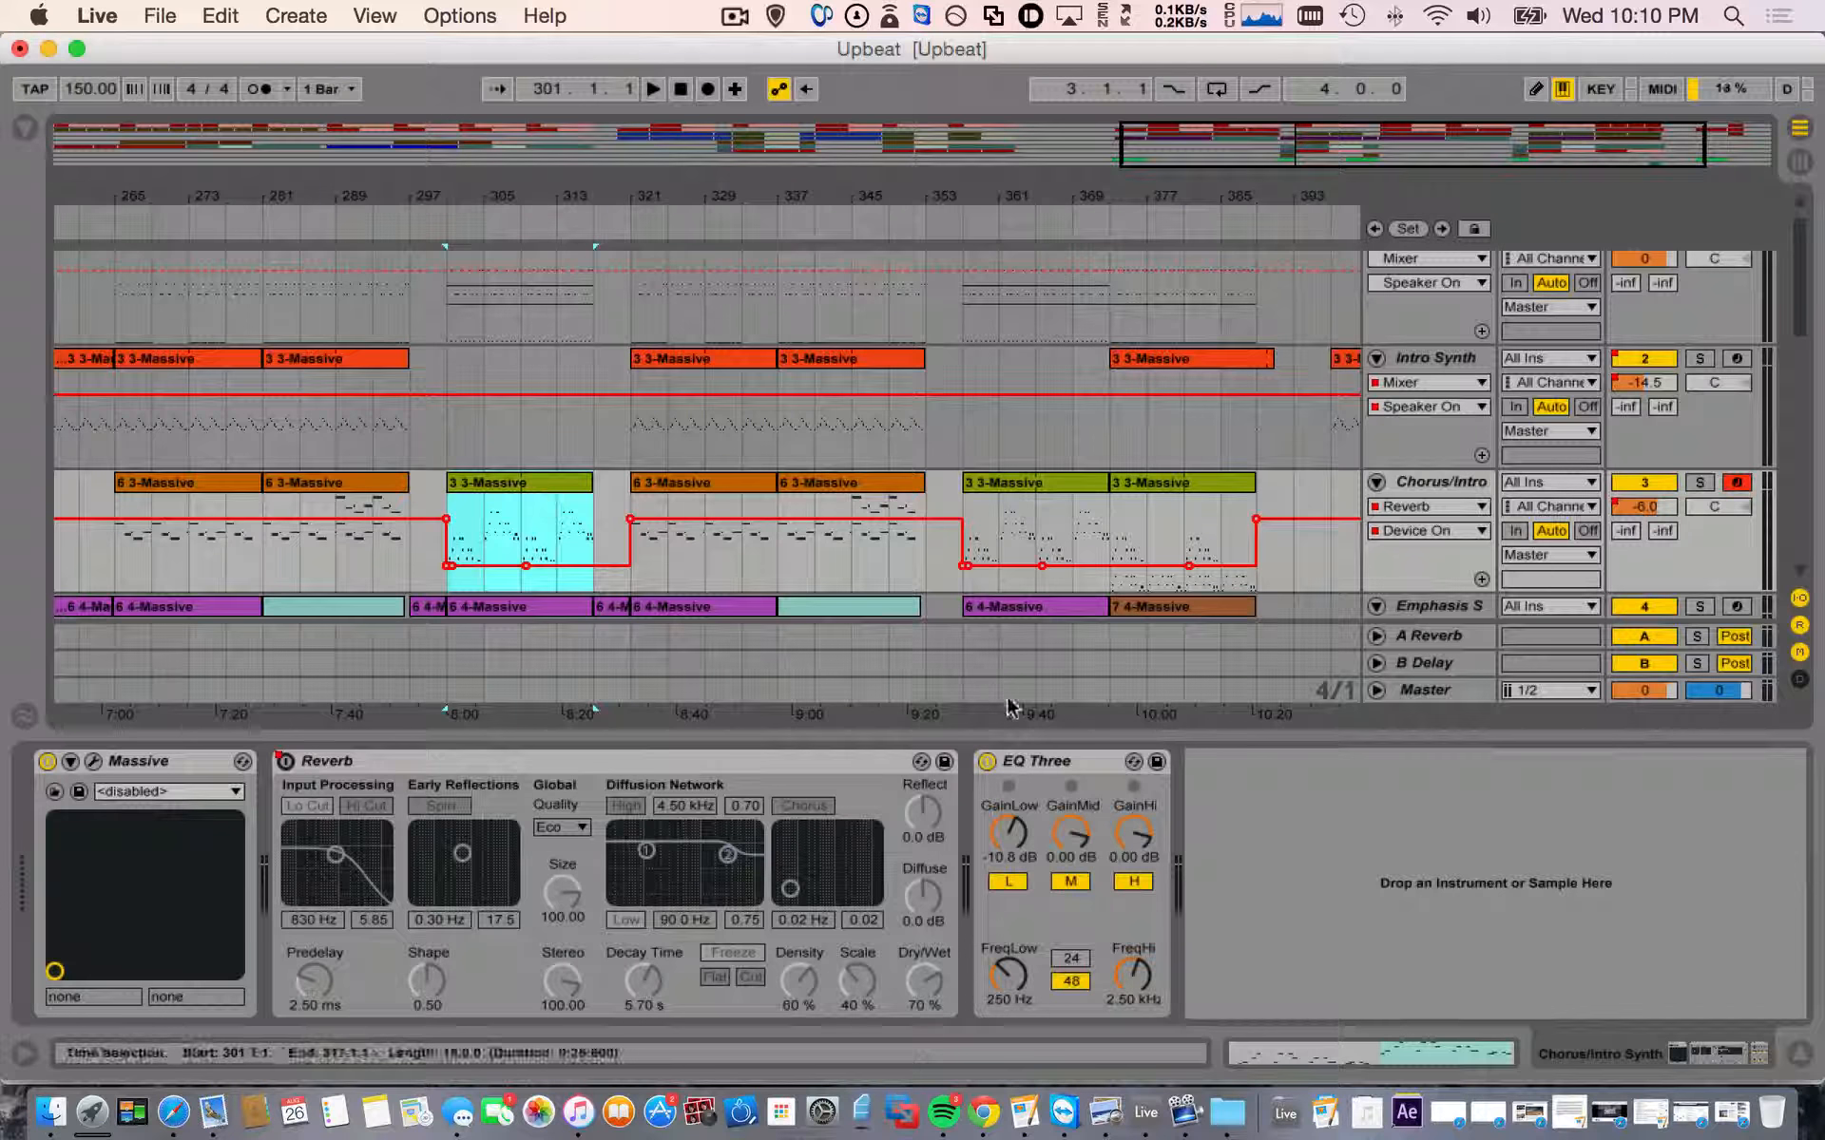
left_click(1051, 762)
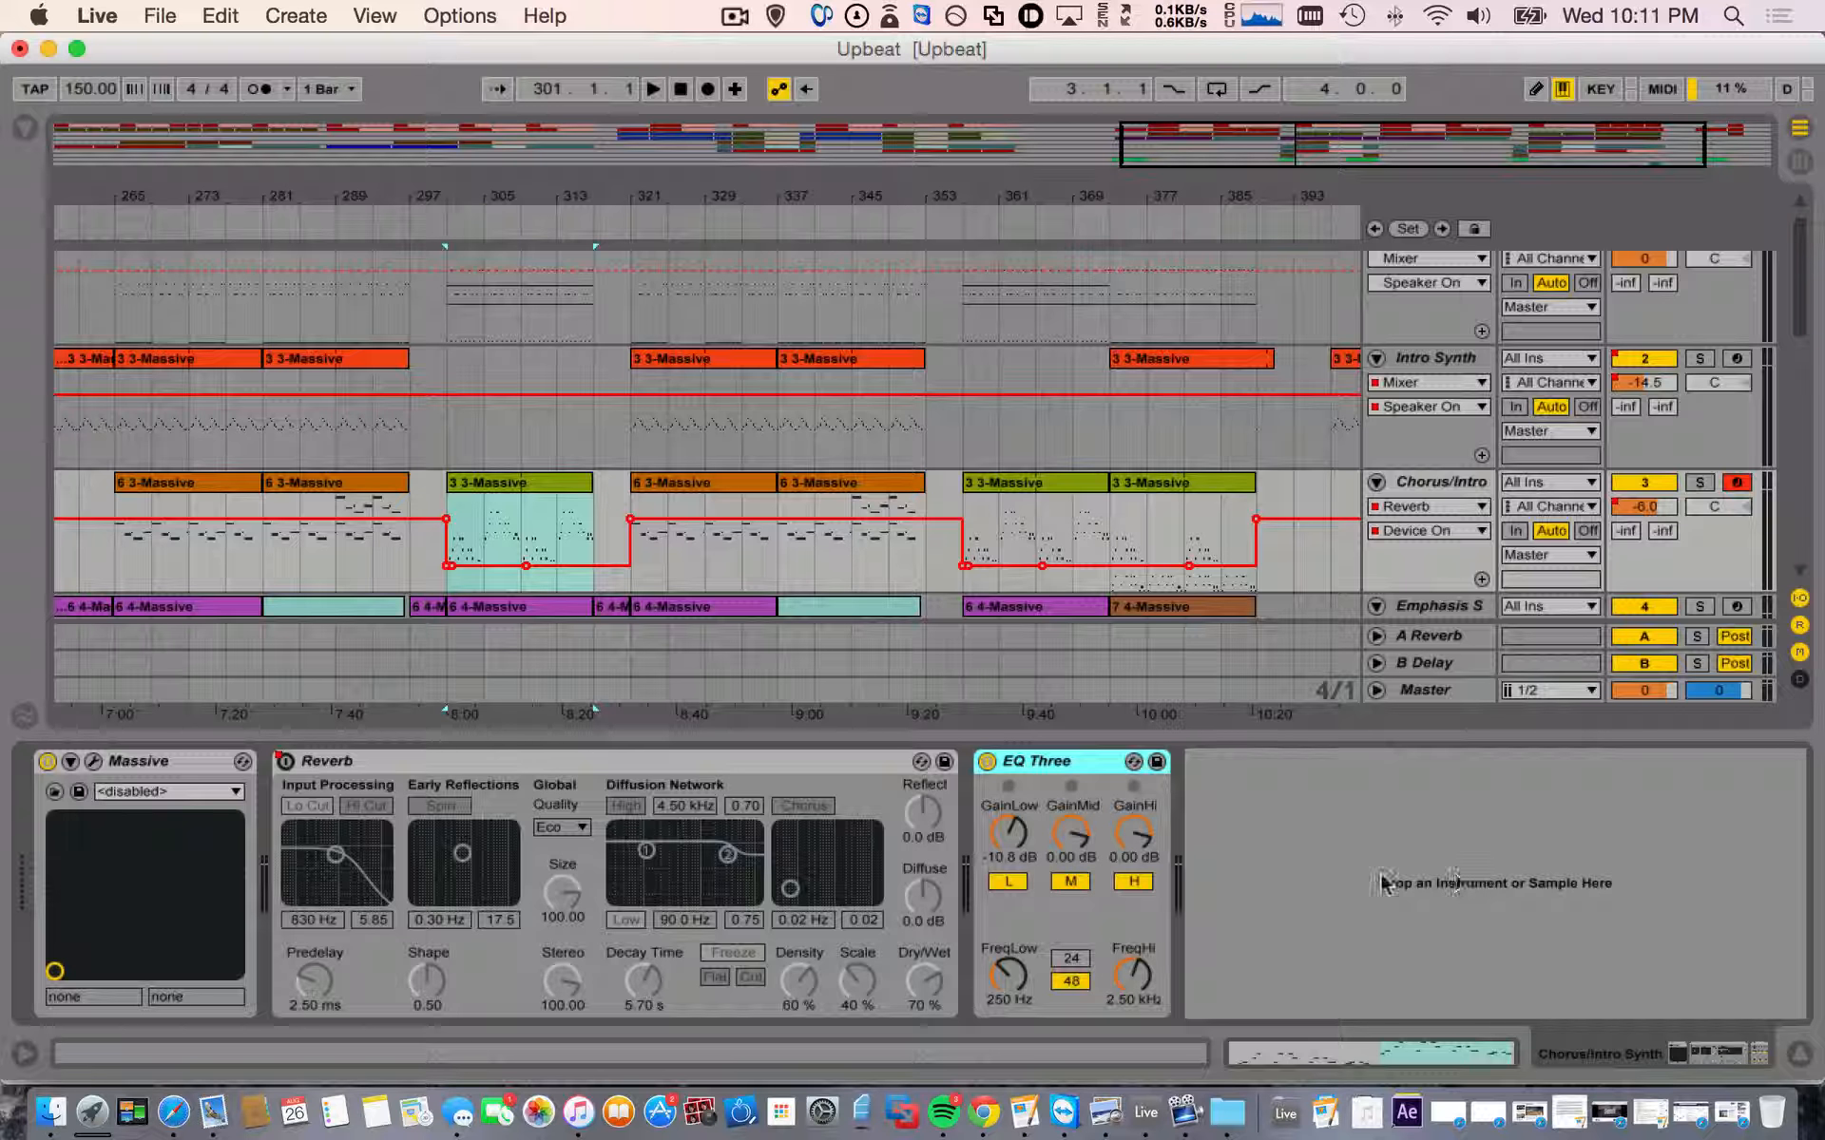
- Browse the list of available audio effects, and hide the browser and the device chain
left_click(24, 127)
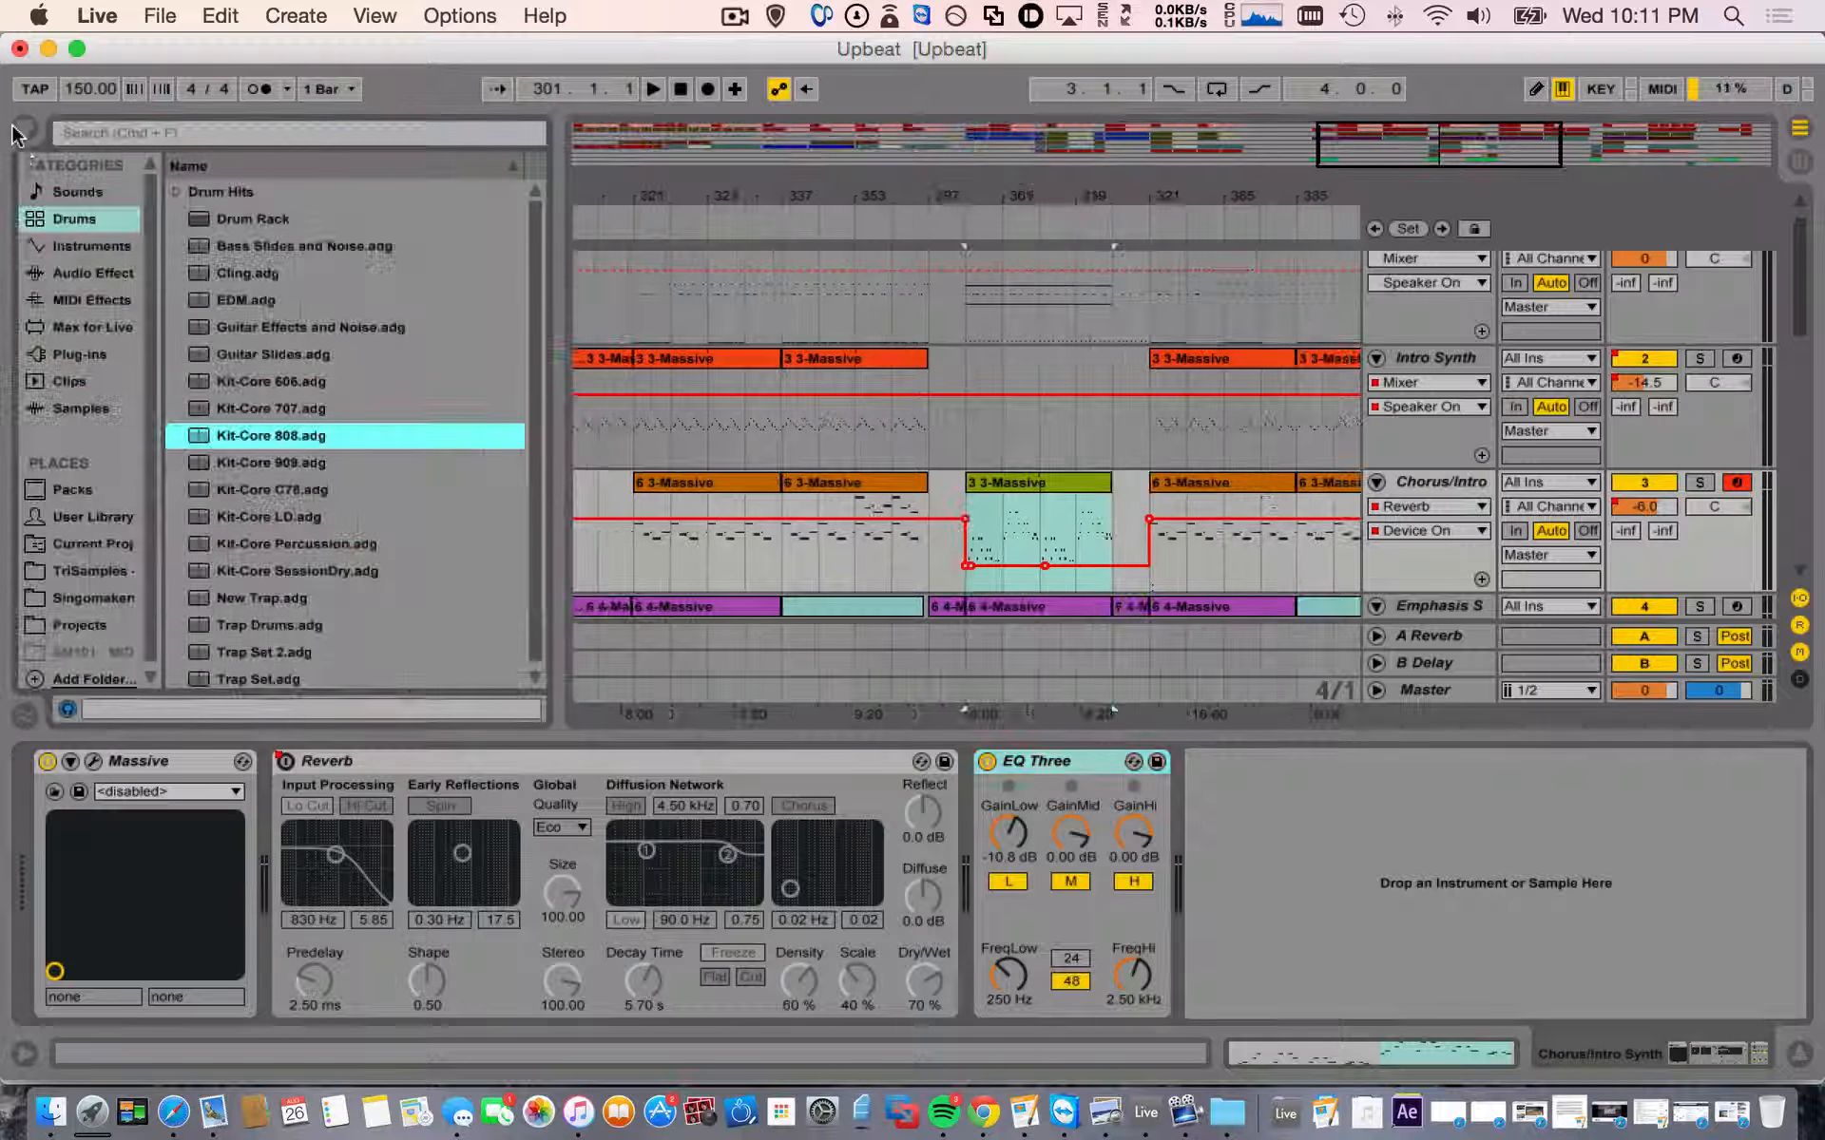
left_click(114, 275)
scroll(268, 475, "down", 10)
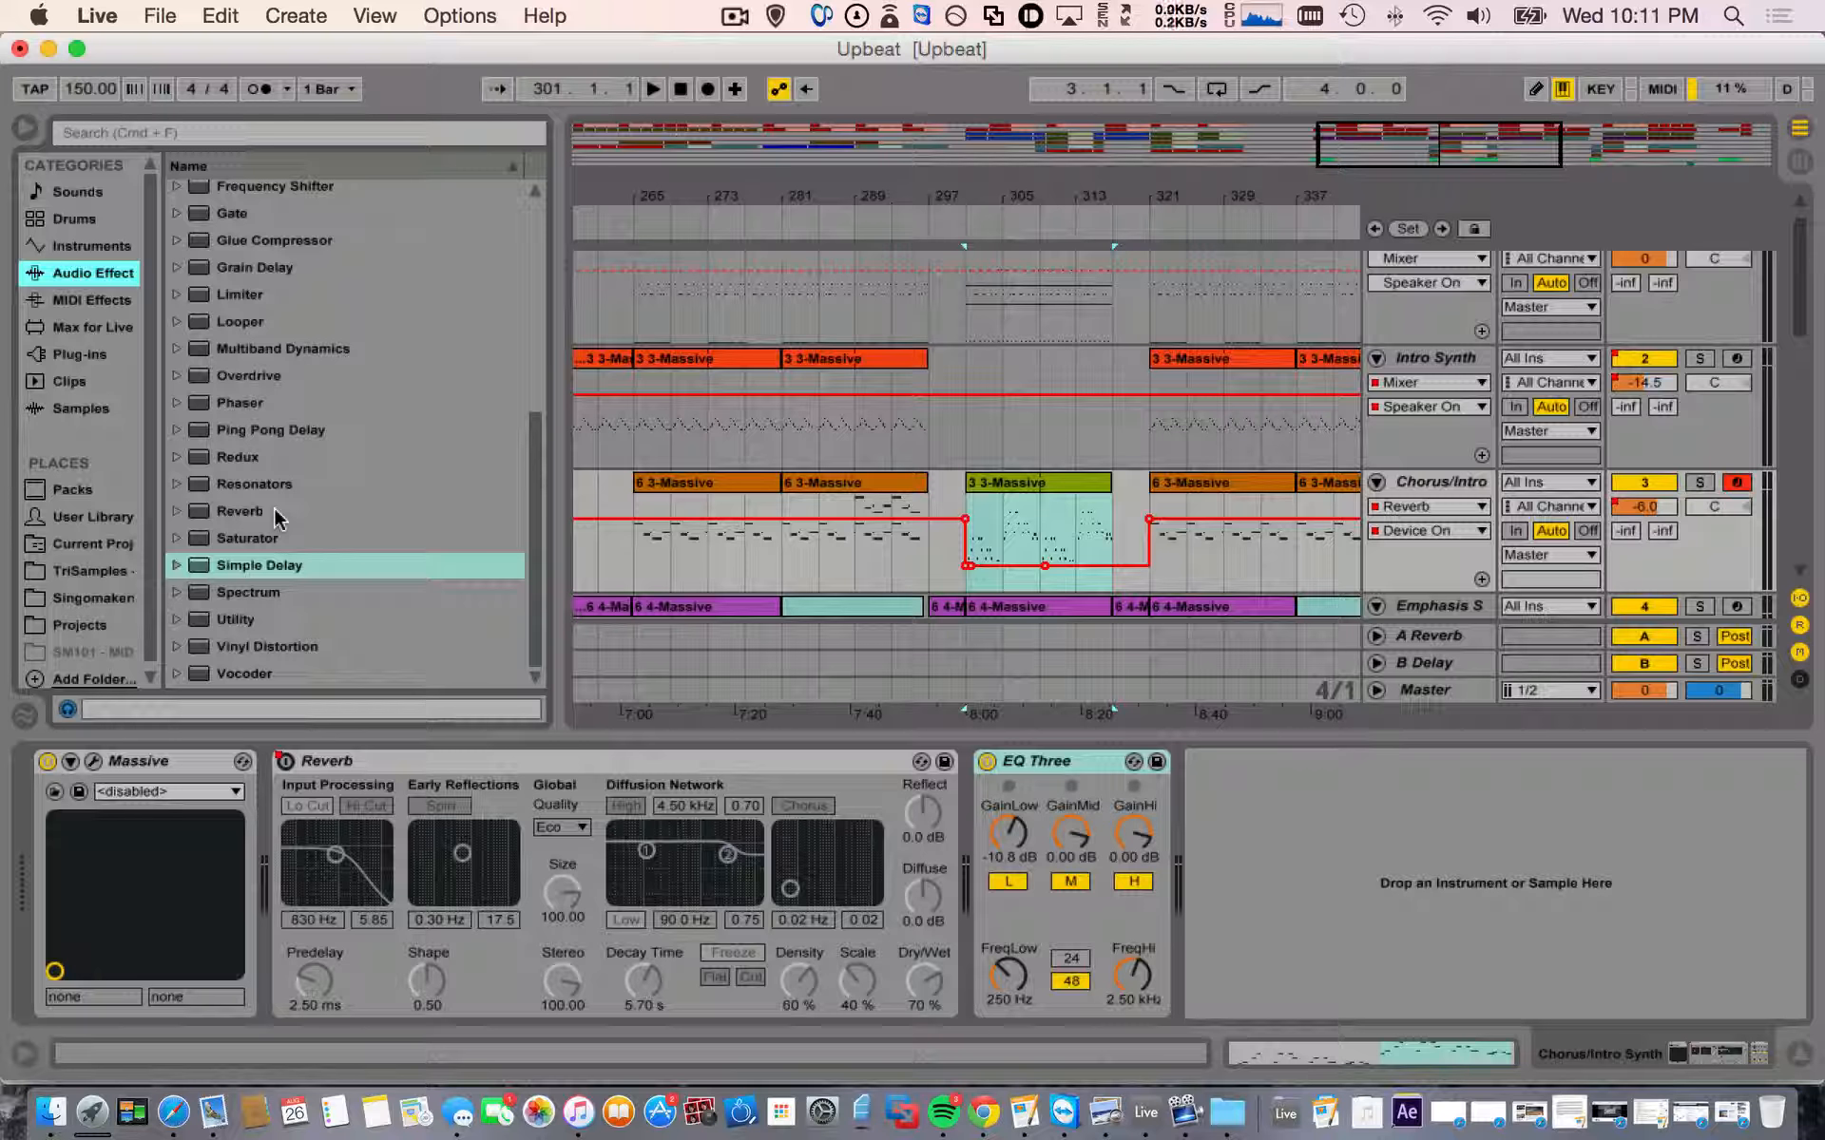
left_click(24, 127)
left_click(1801, 1055)
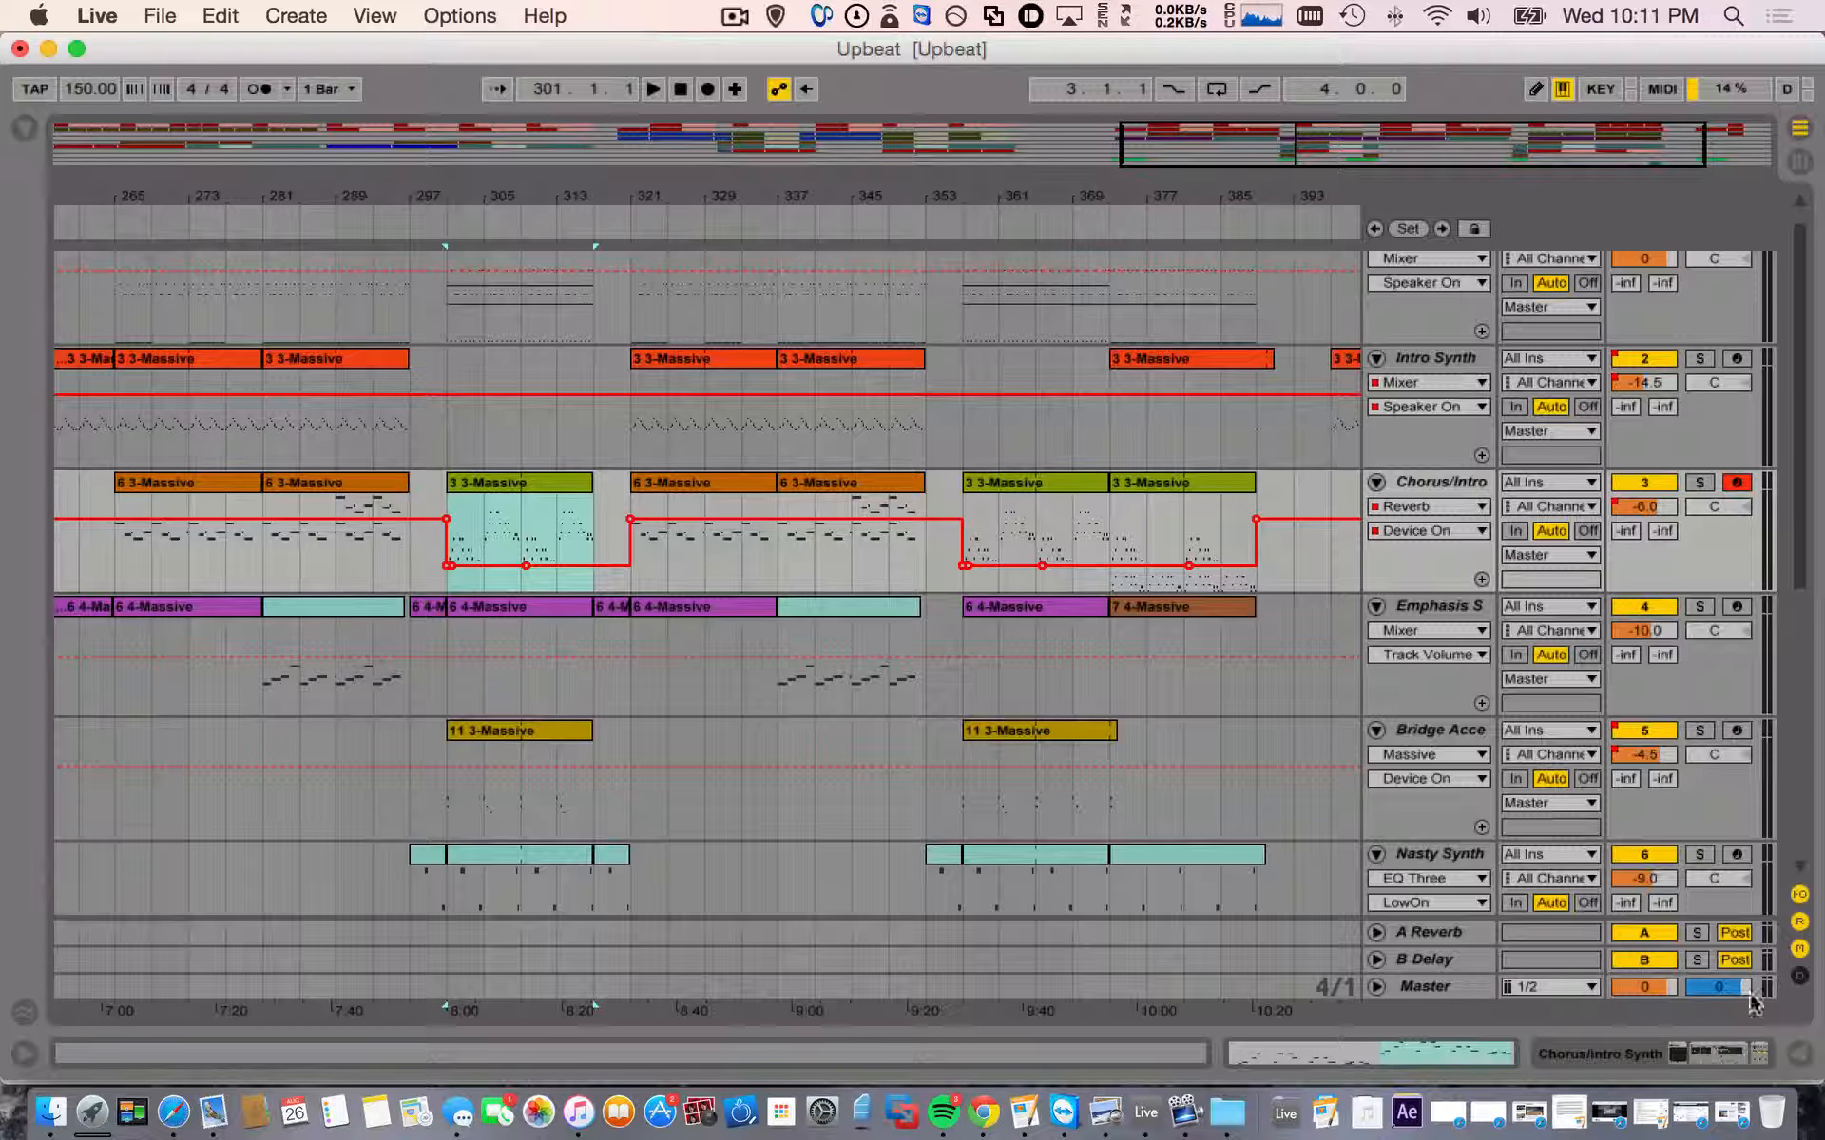